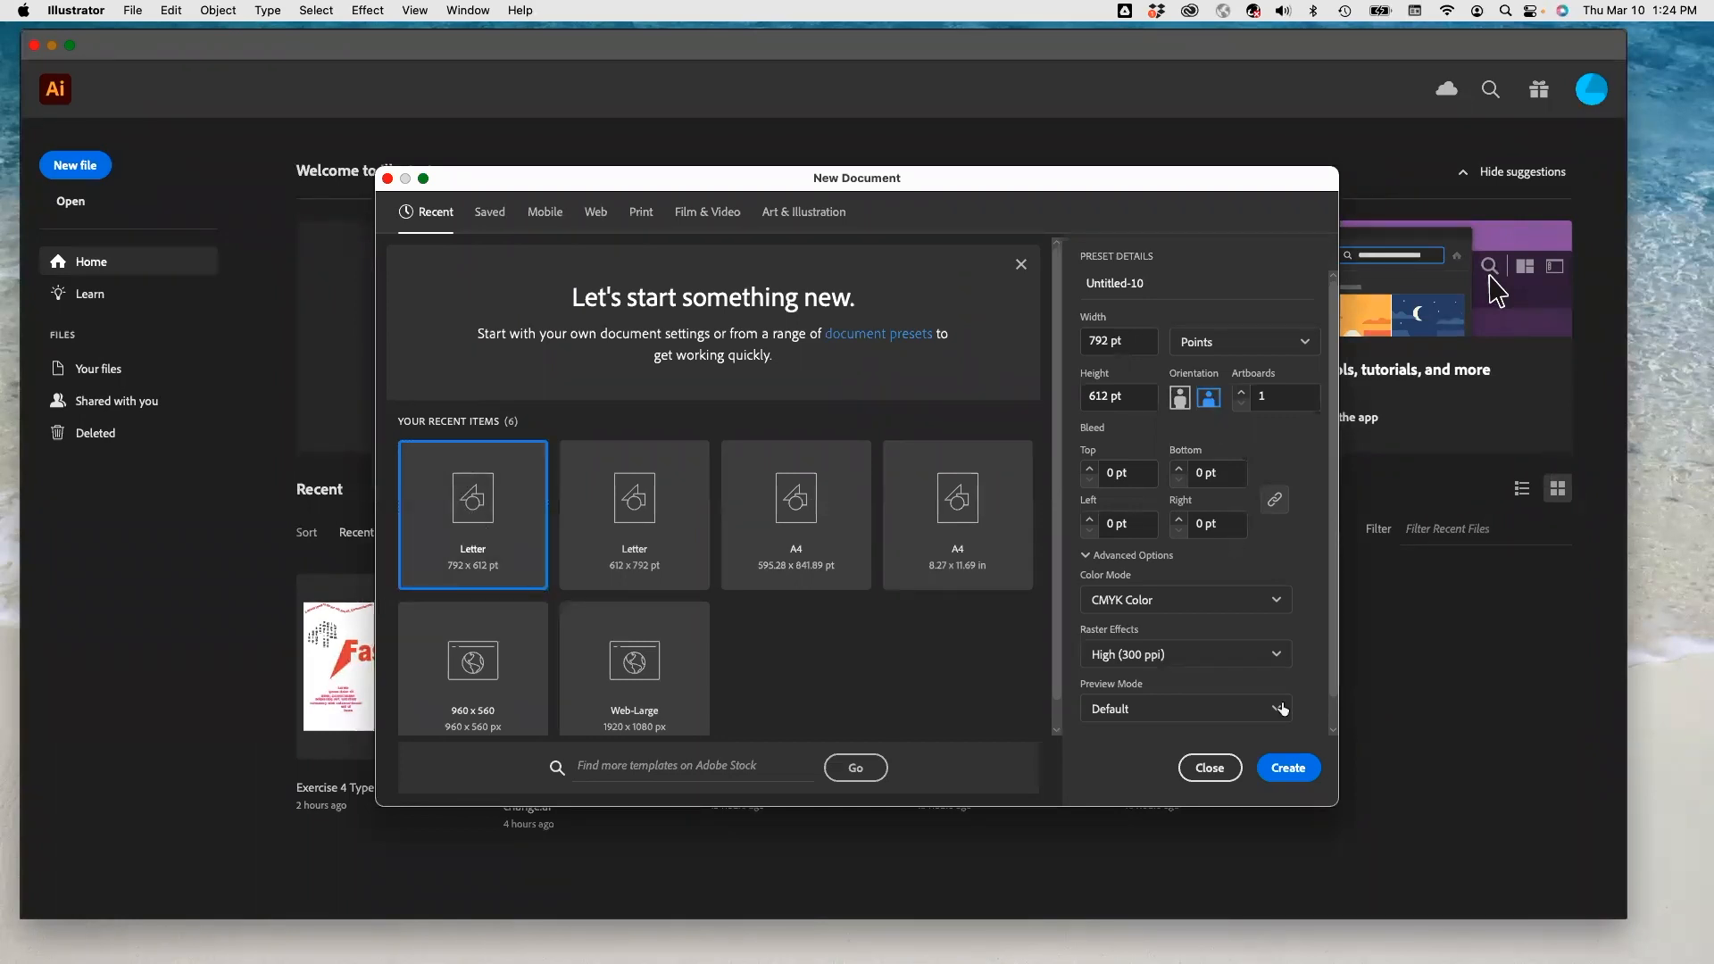
- Create a landscape Letter document of 792 × 612 pt and add the point text "Fashion" in the upper middle of the artboard
{"action": "left_click", "coordinate": [1289, 769]}
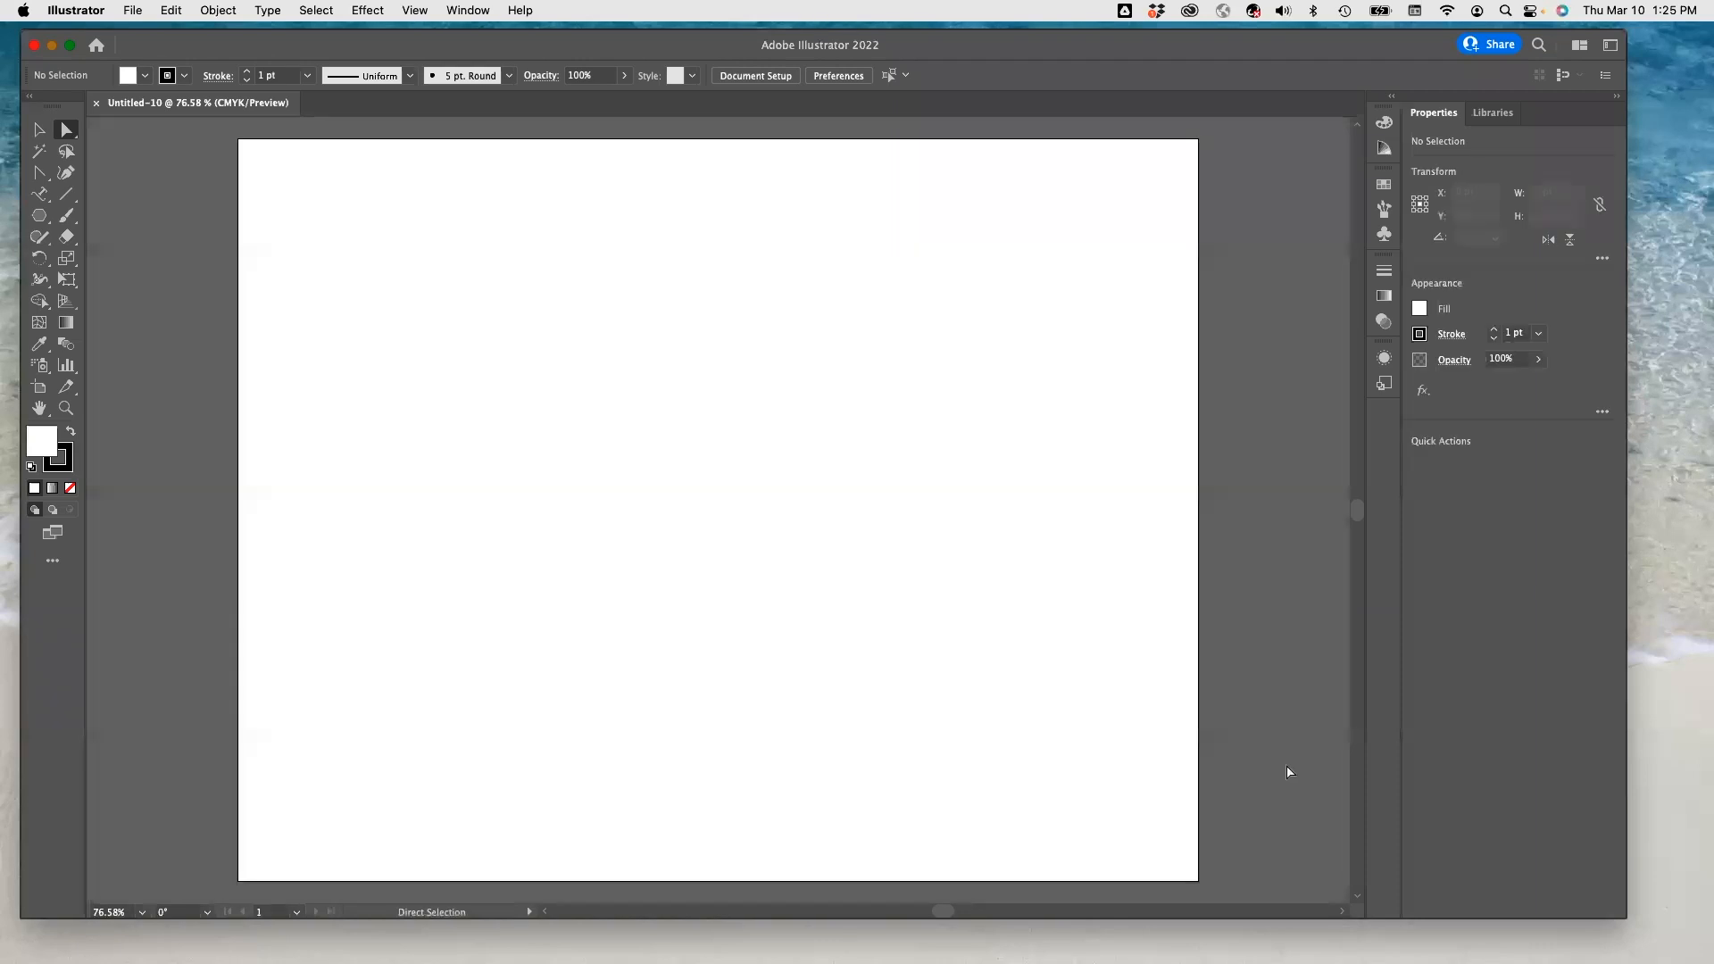
{"action": "left_click", "coordinate": [43, 196]}
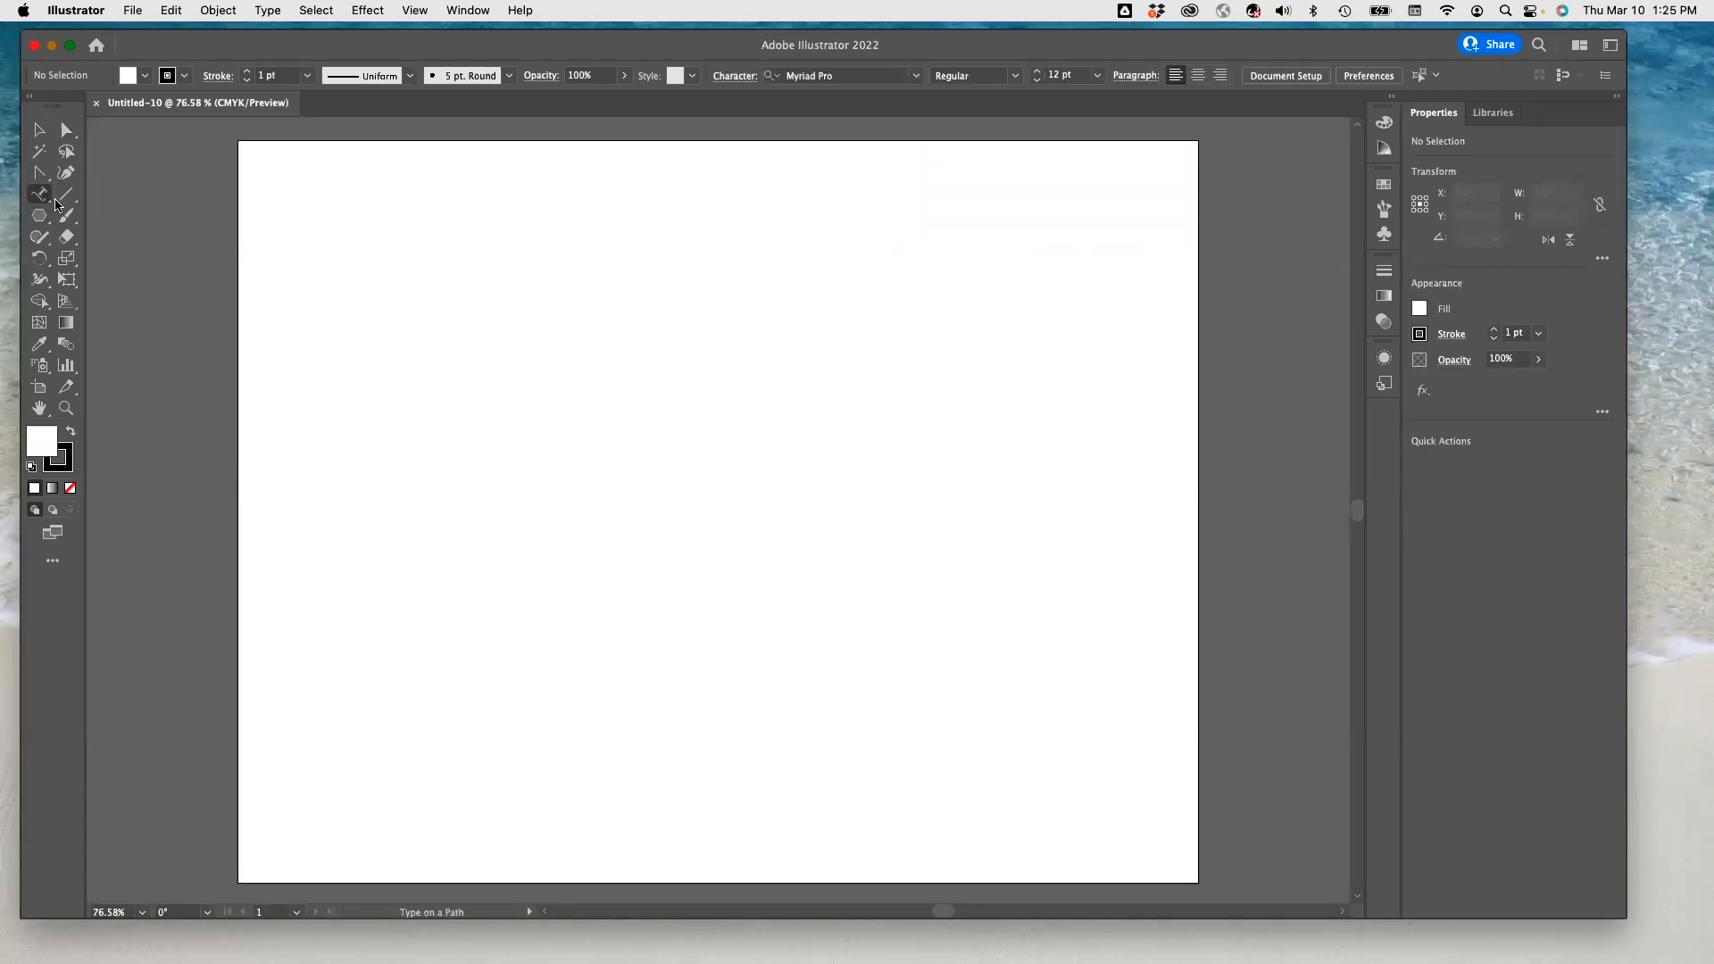
{"action": "left_click", "coordinate": [56, 205]}
{"action": "left_click", "coordinate": [54, 198]}
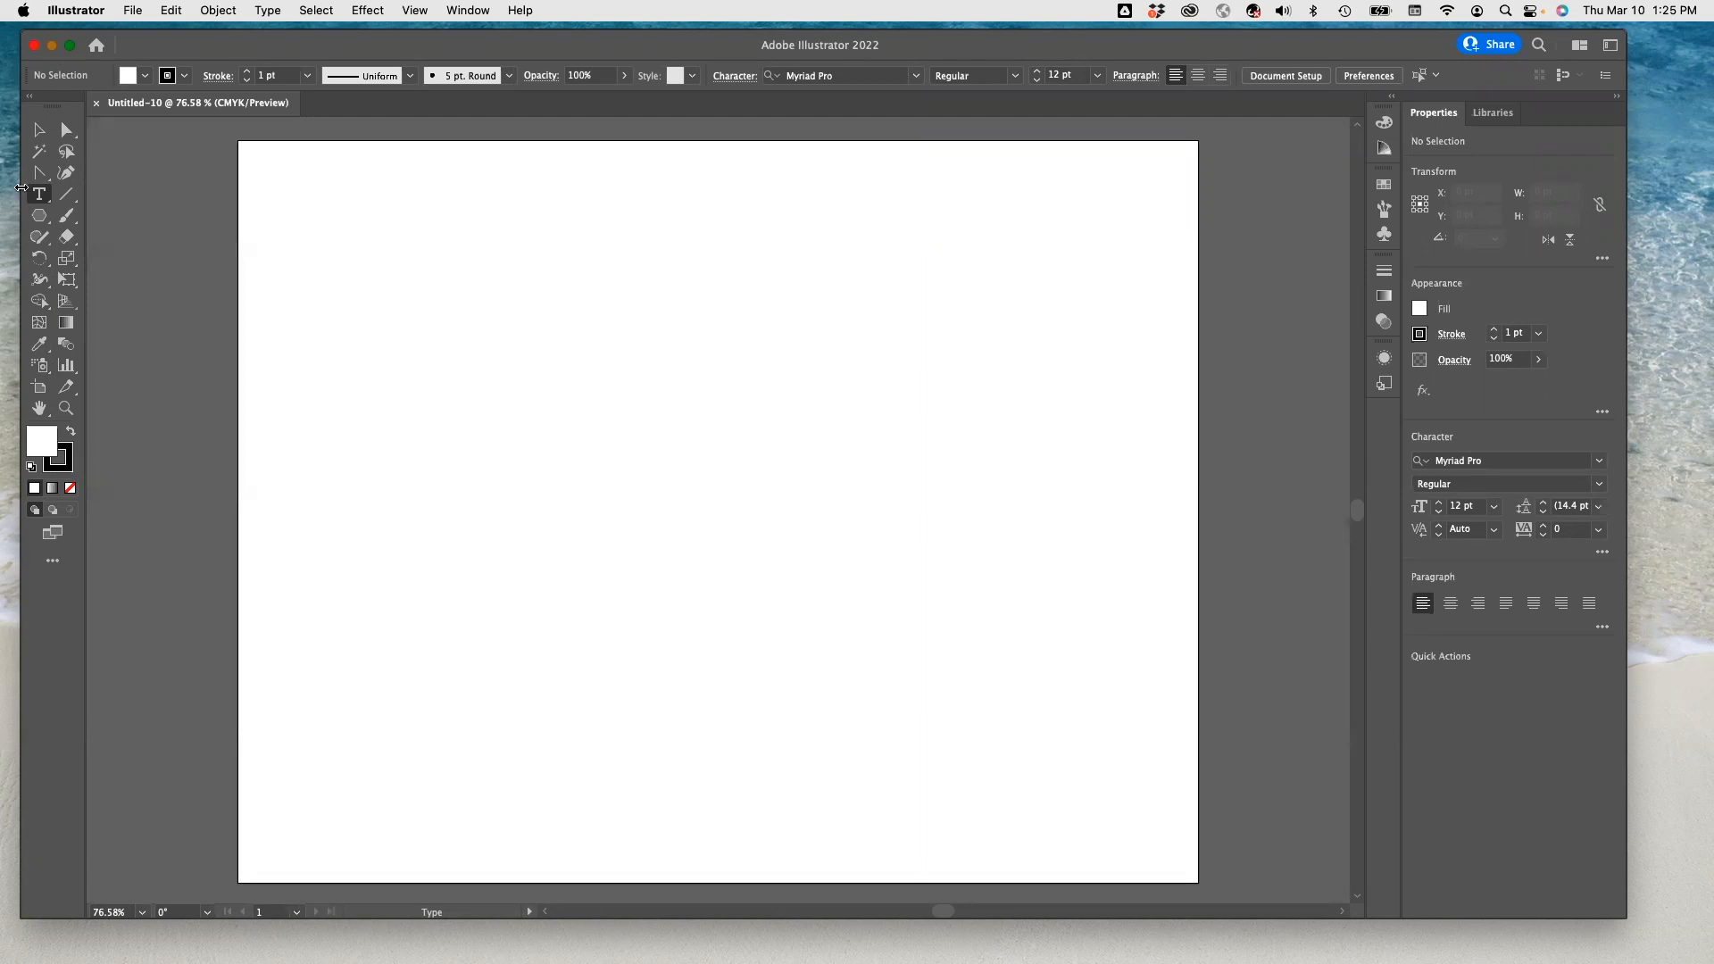
{"action": "left_click", "coordinate": [575, 403]}
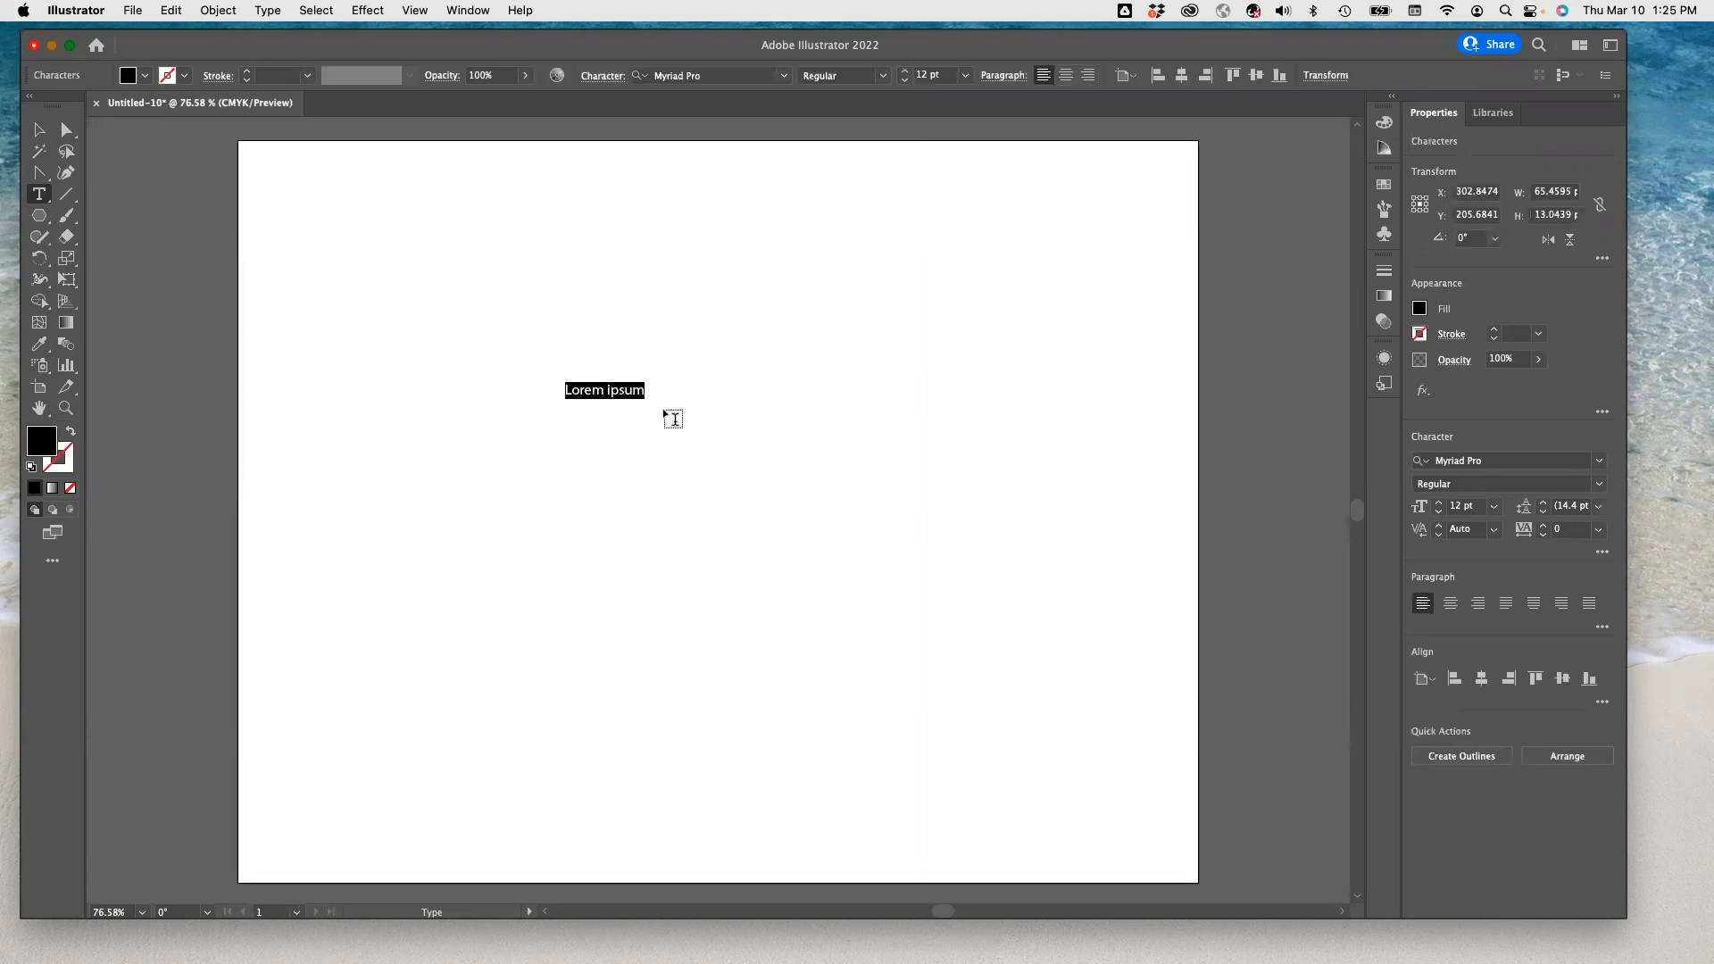
{"action": "type", "text": "Fashion"}
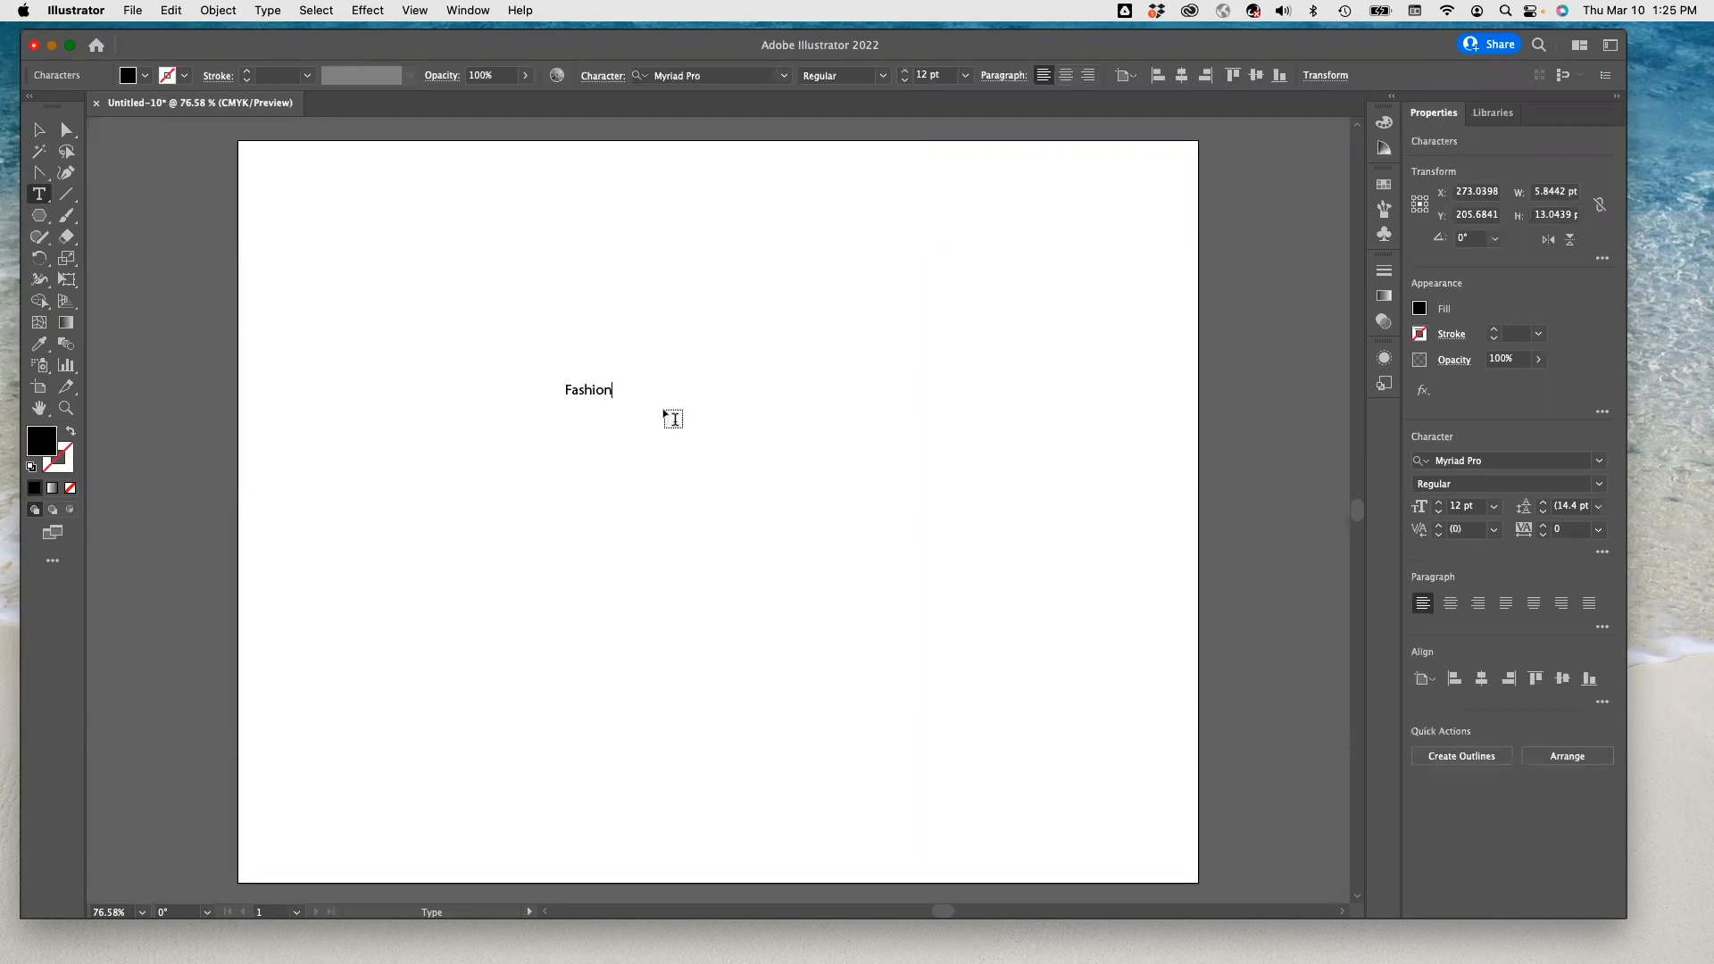
{"action": "scroll", "coordinate": [612, 398], "scroll_direction": "up", "scroll_amount": 1}
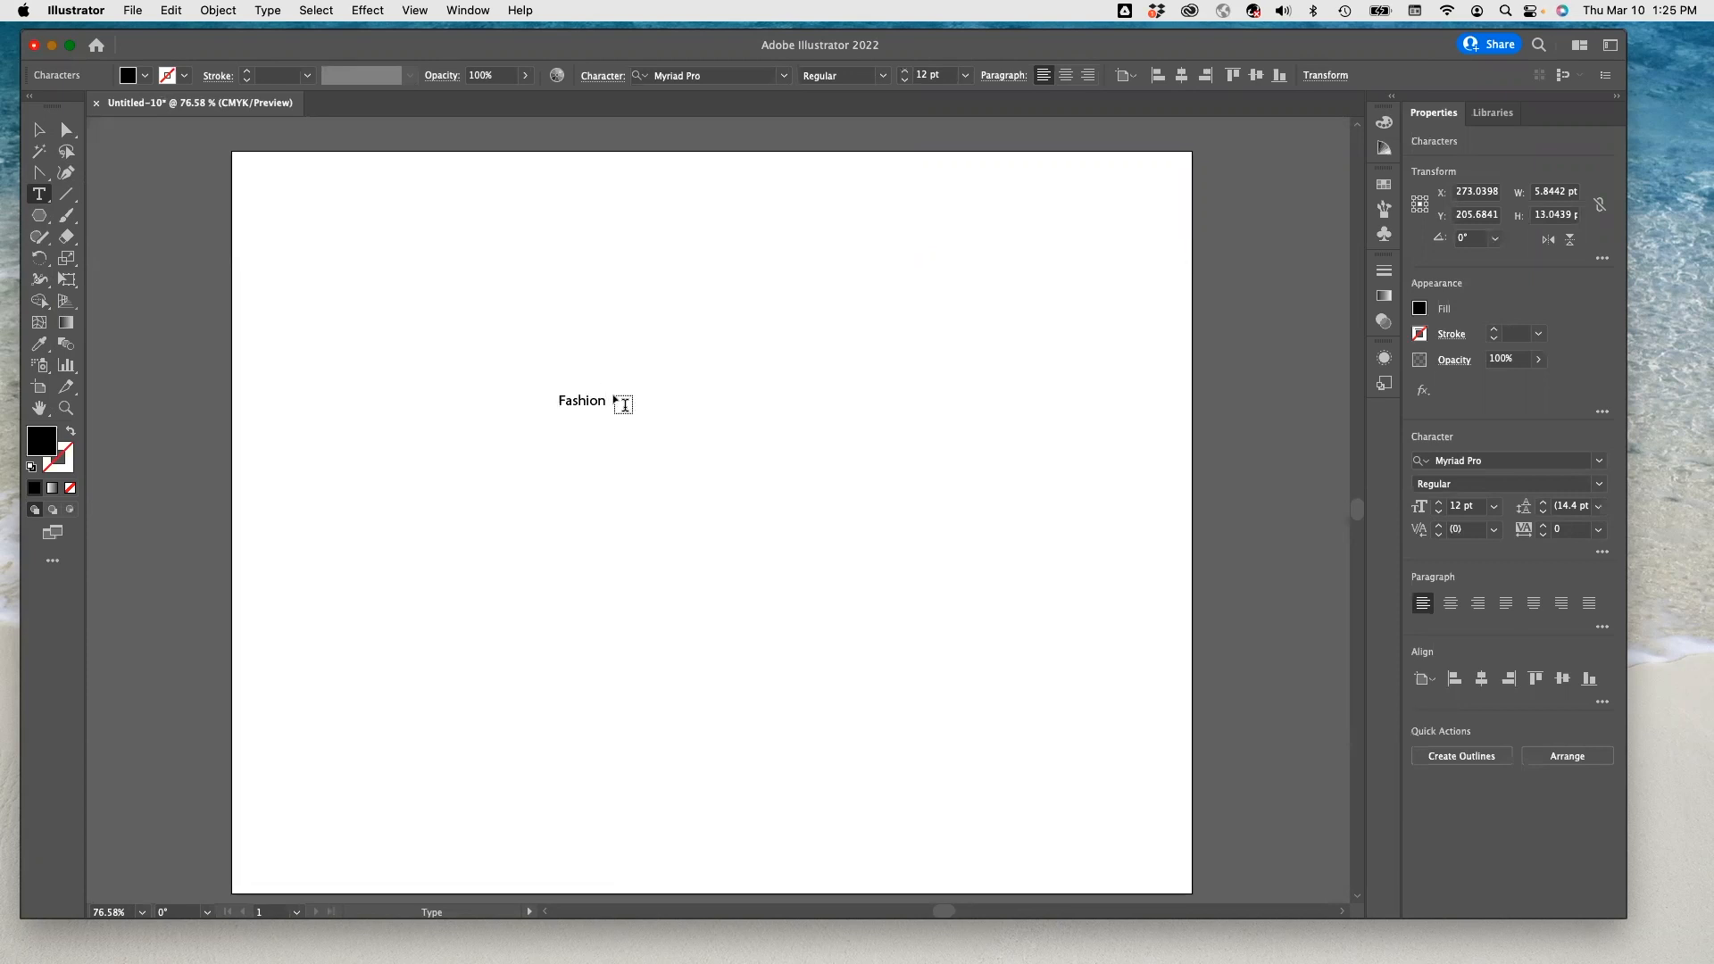
{"action": "key", "text": "Escape"}
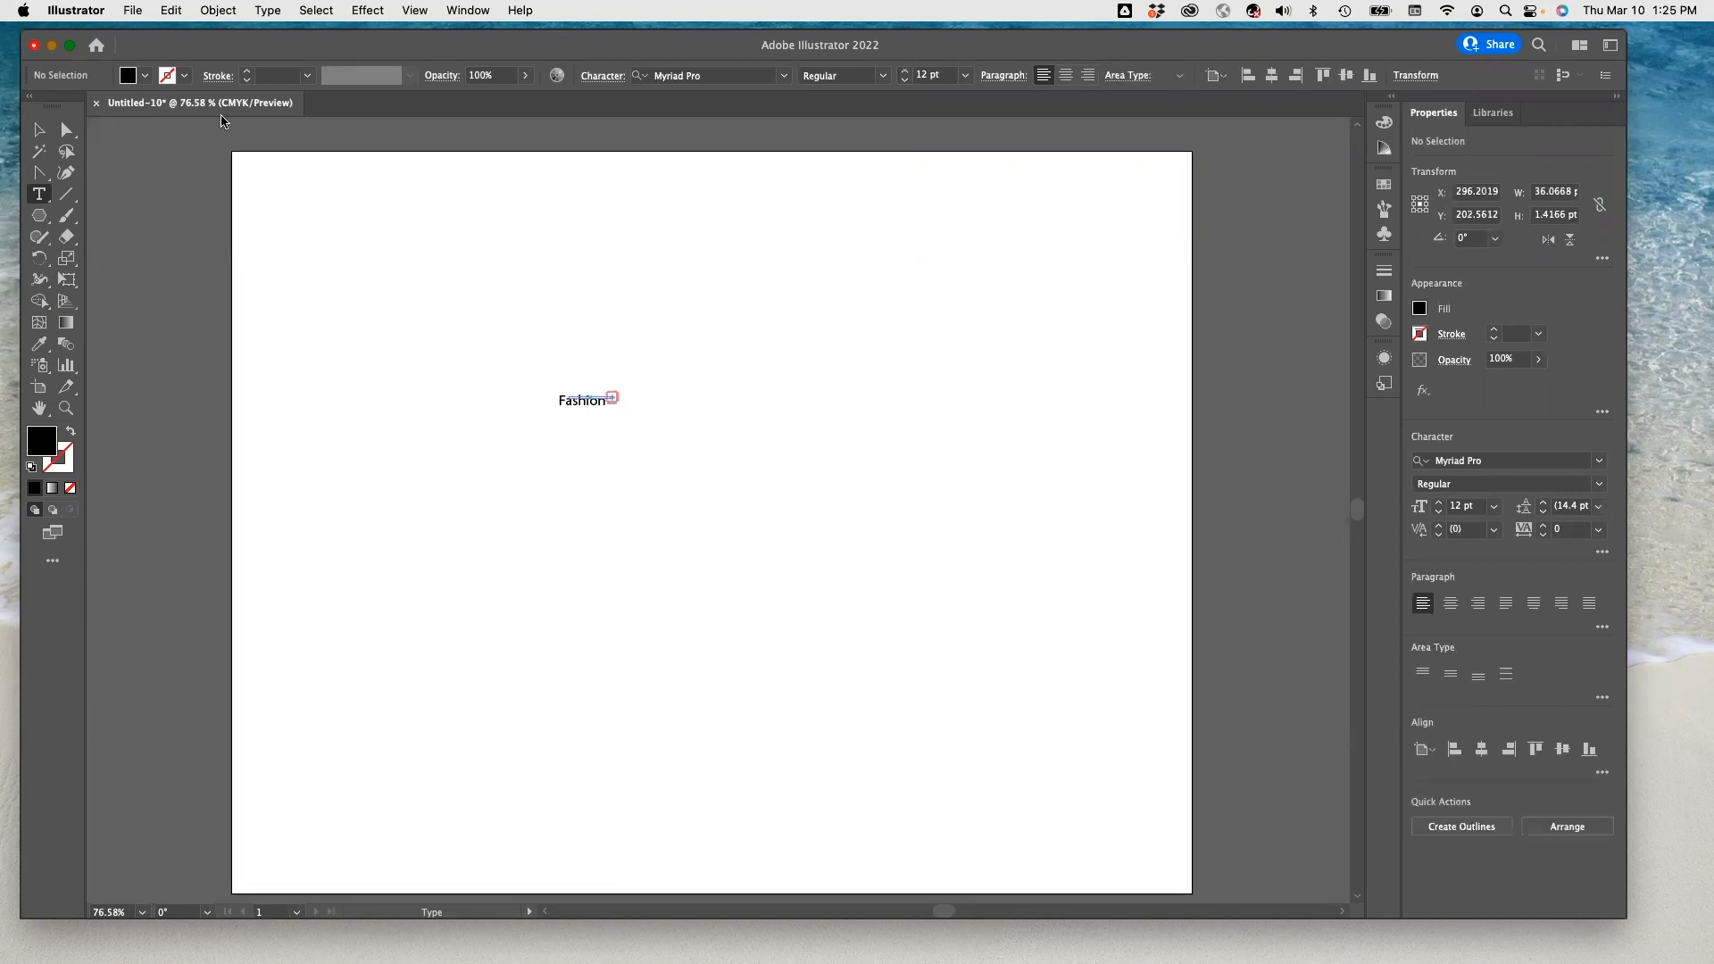
{"action": "key", "text": "super+z"}
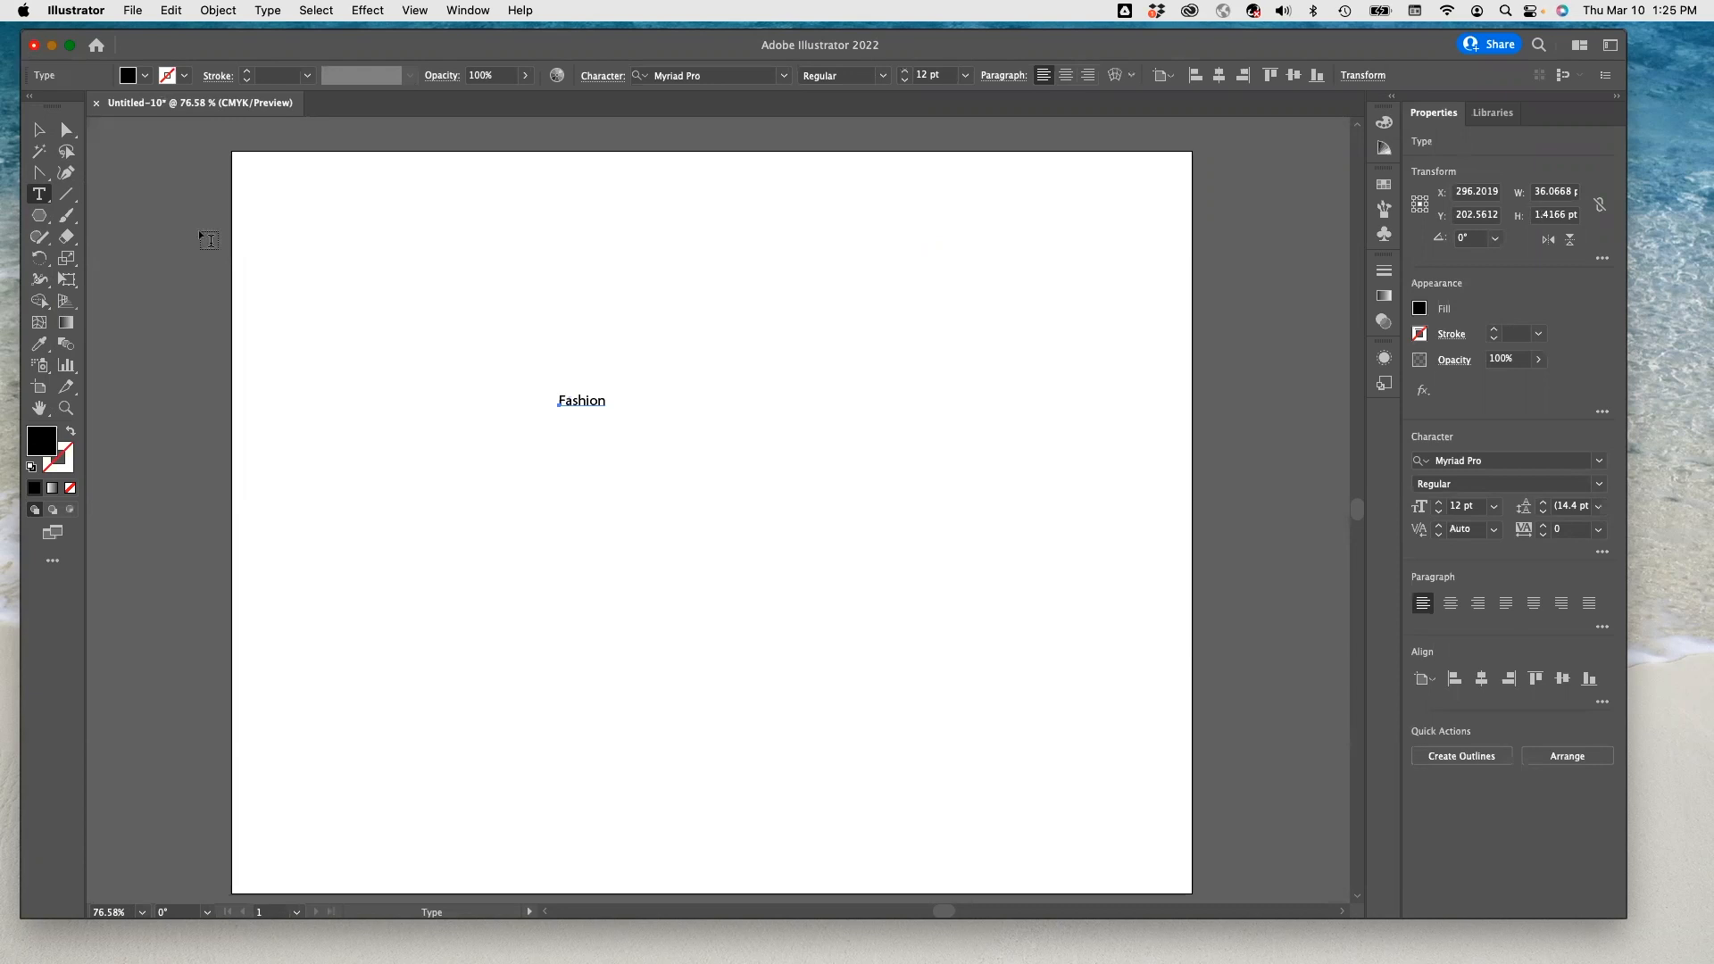
- Set the word "Fashion" to 72 pt in the Abril Fatface font
{"action": "double_click", "coordinate": [570, 402]}
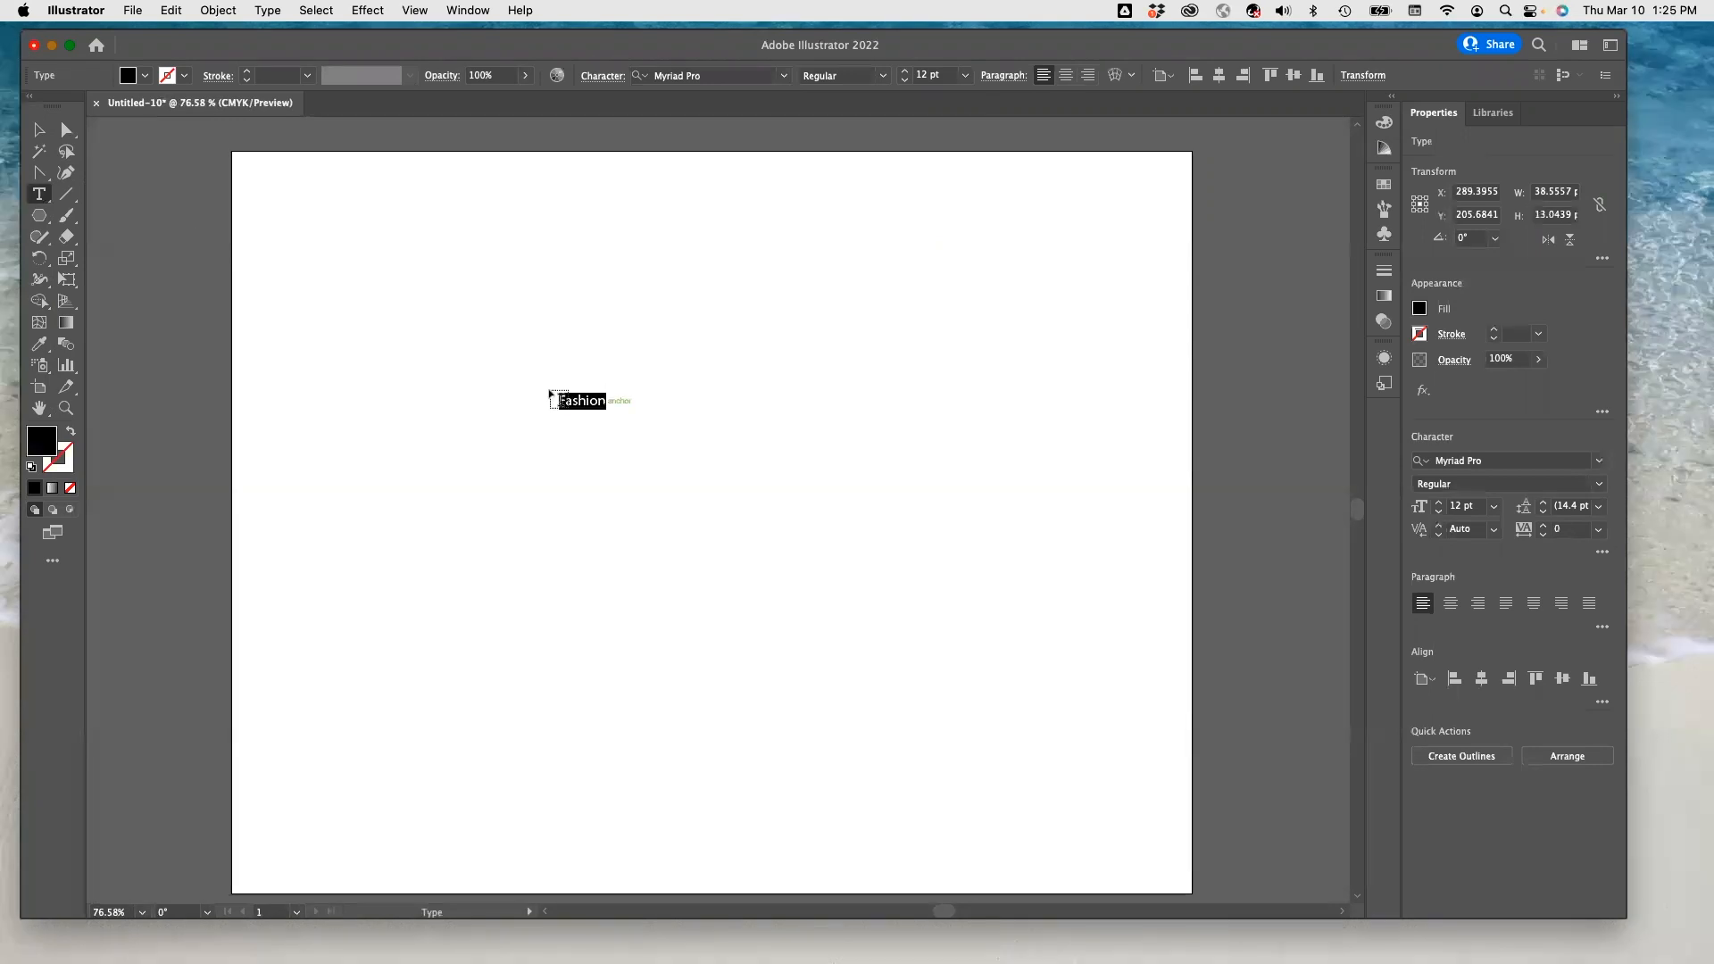
{"action": "left_click", "coordinate": [1492, 510]}
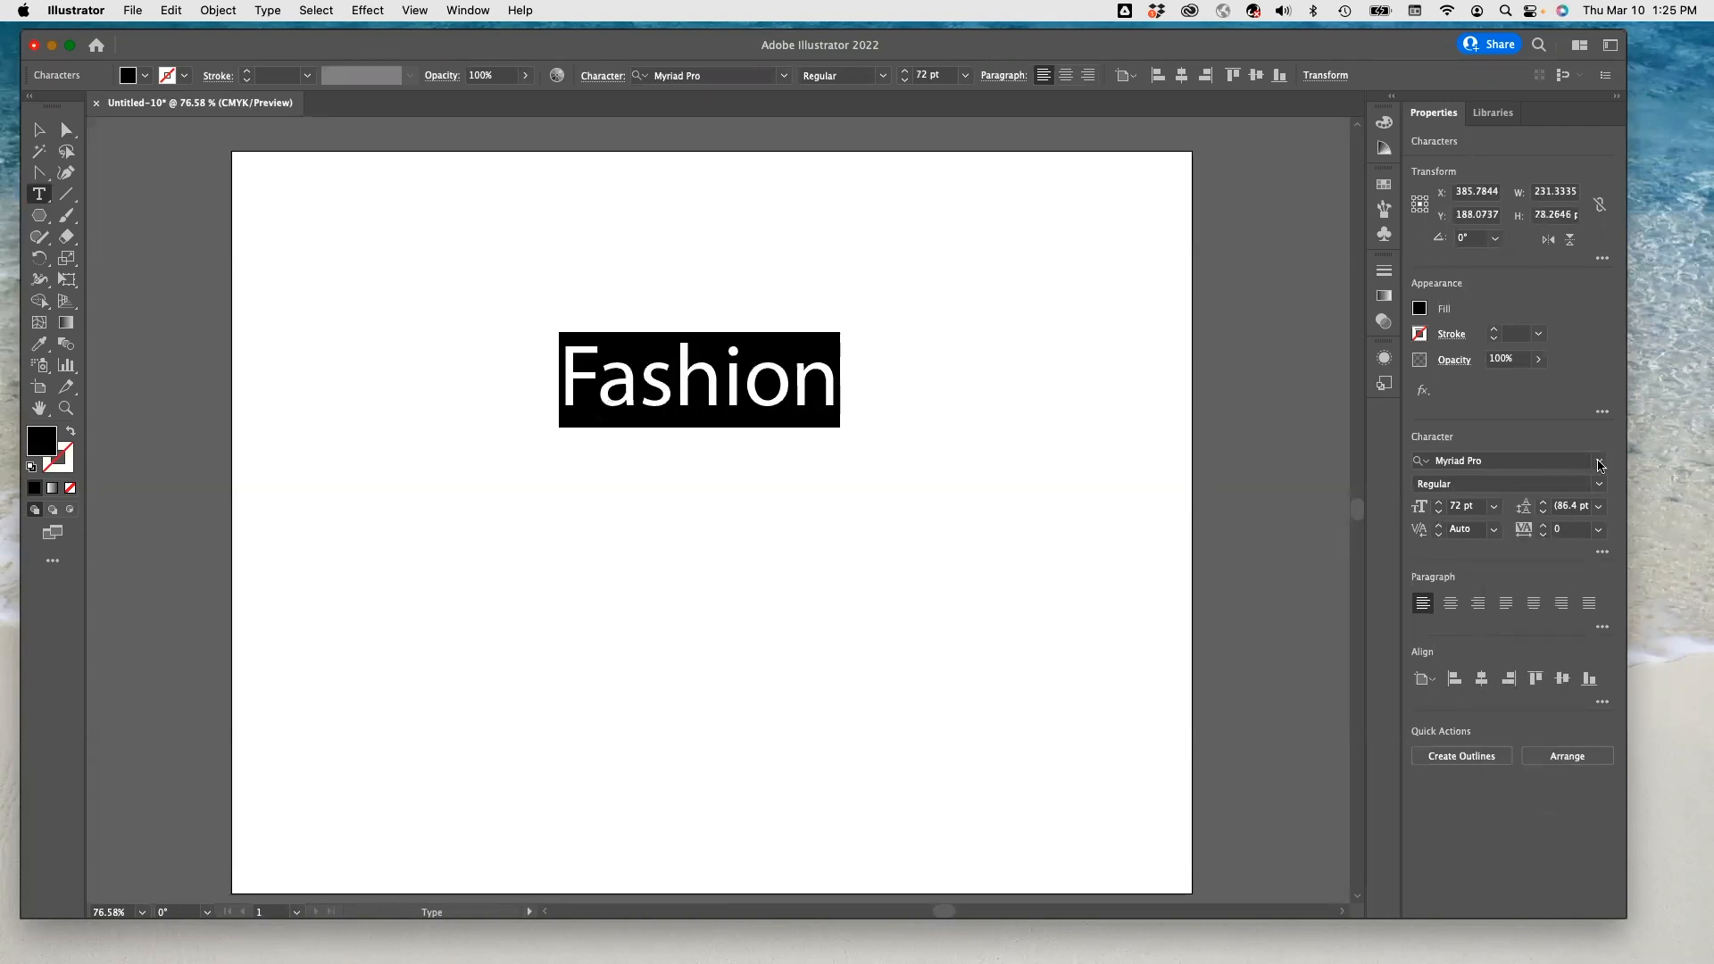
{"action": "left_click", "coordinate": [1599, 462]}
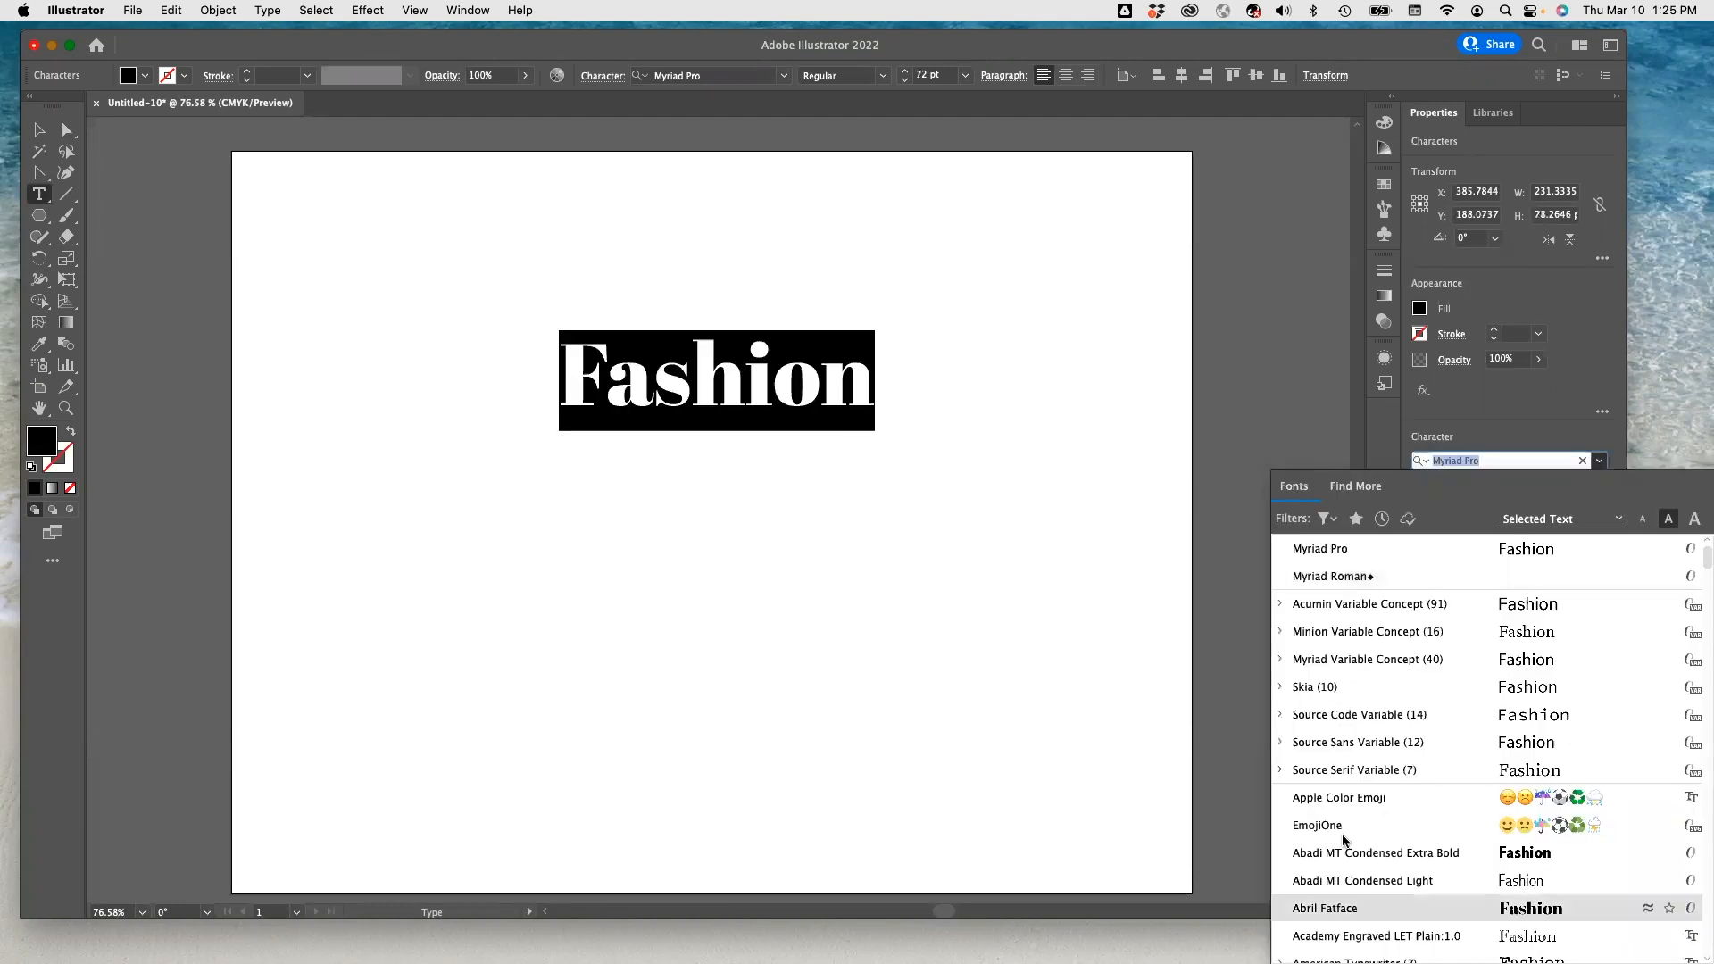
{"action": "key", "text": "Return"}
- Move the word "Fashion" down to the artboard's middle and scale it up to about 370 pt wide
{"action": "left_click", "coordinate": [37, 132]}
{"action": "left_click_drag", "start_coordinate": [612, 347], "coordinate": [593, 446]}
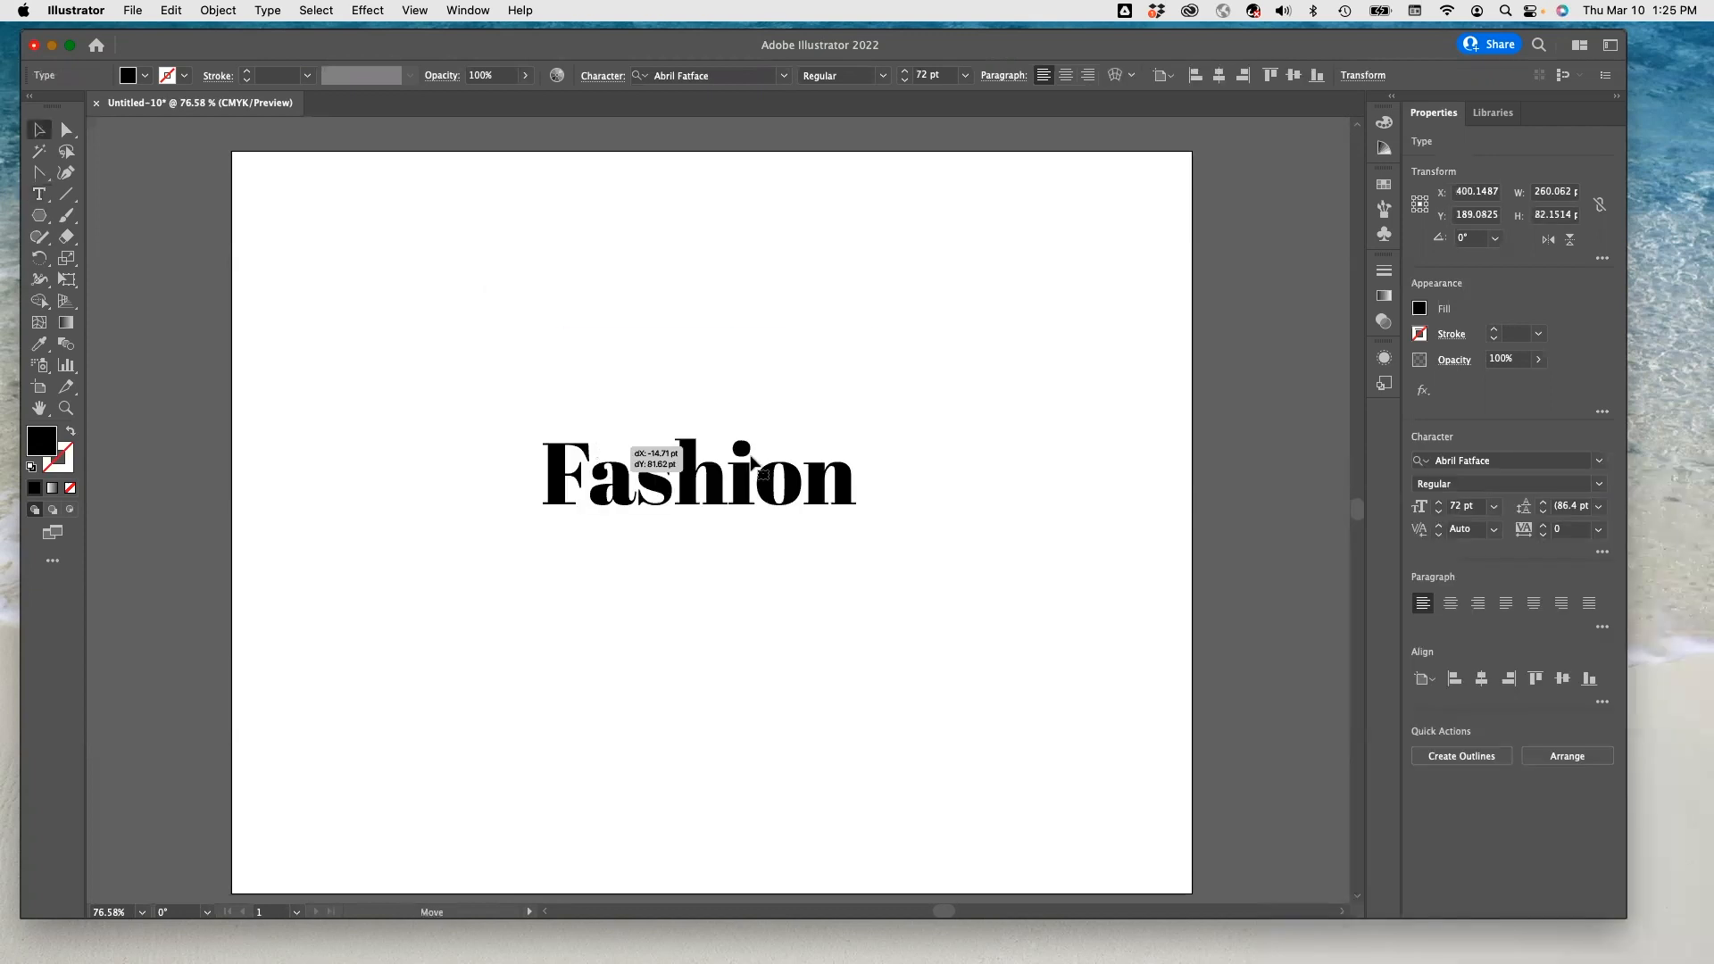
{"action": "left_click_drag", "start_coordinate": [857, 523], "coordinate": [940, 591]}
{"action": "left_click_drag", "start_coordinate": [538, 591], "coordinate": [490, 591]}
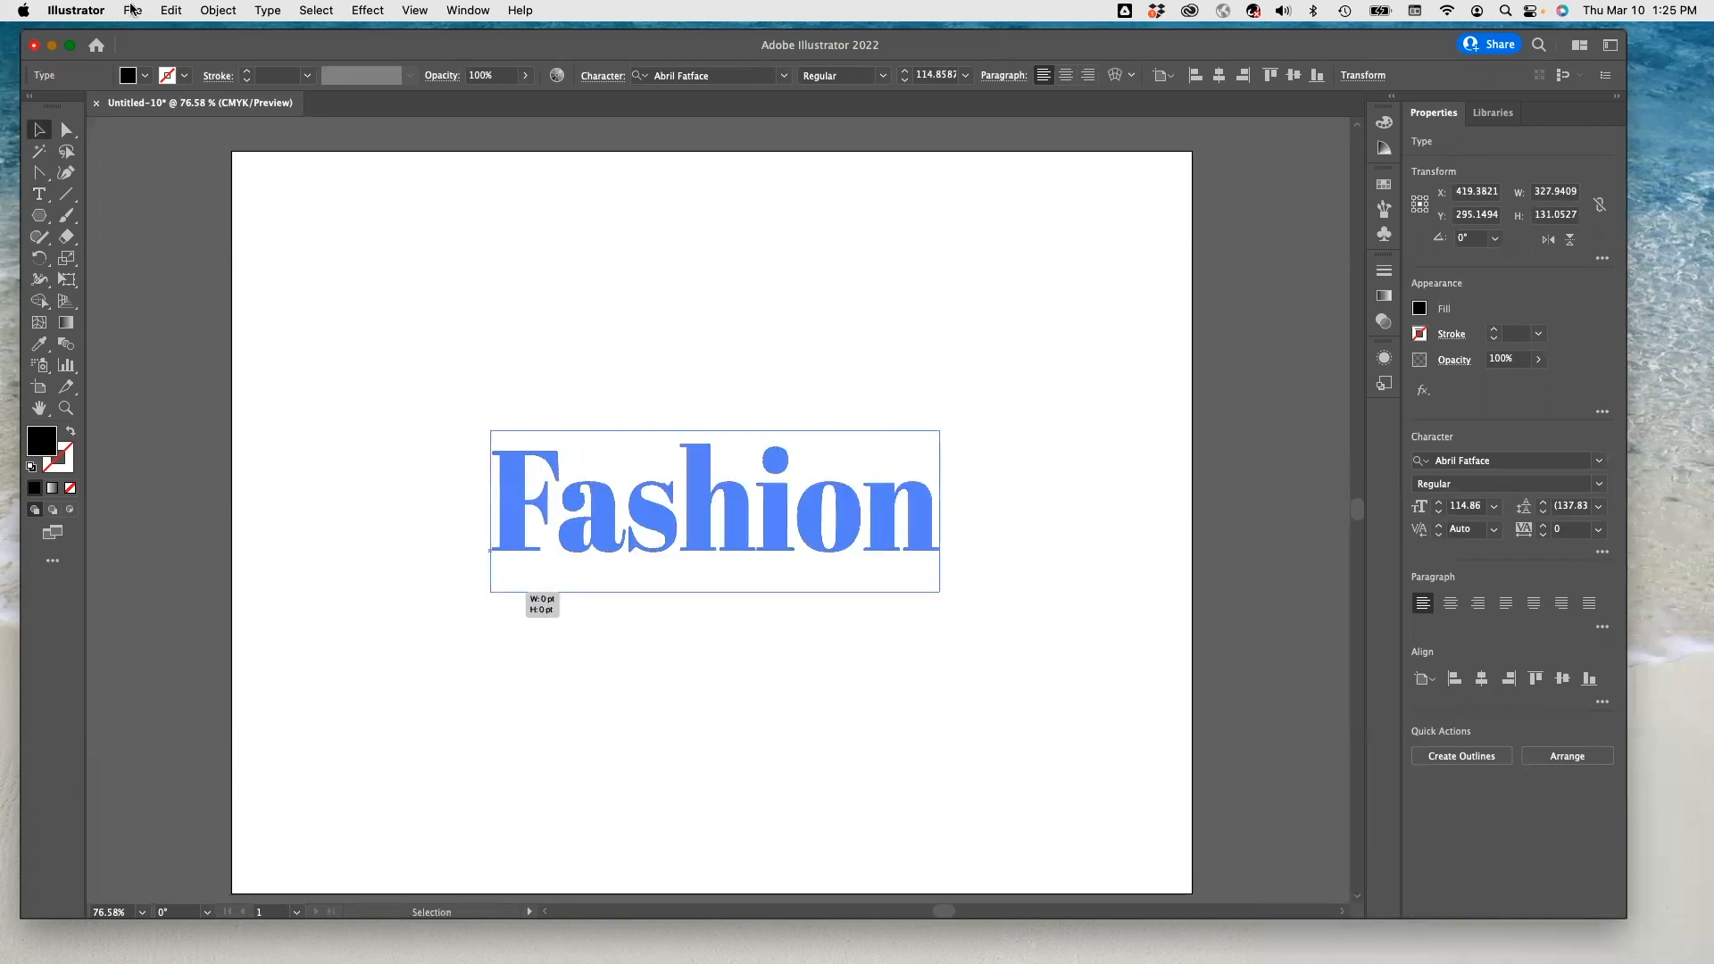
- Fill the word "Fashion" with a purple swatch
{"action": "left_click", "coordinate": [142, 76]}
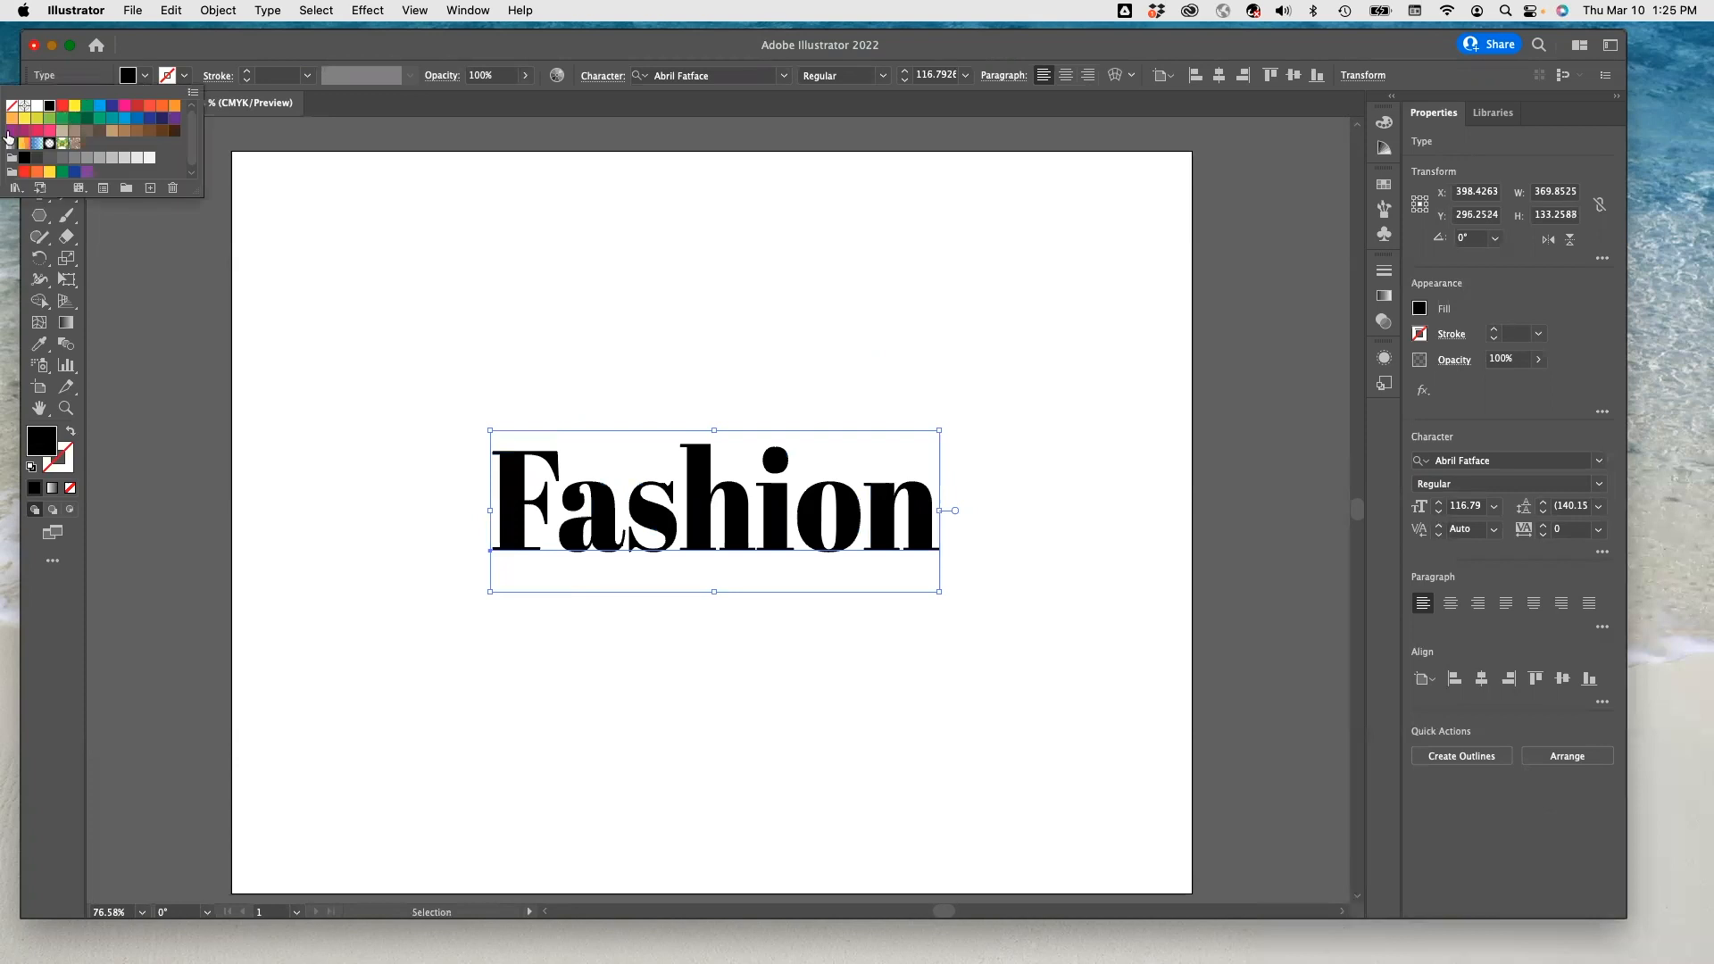
{"action": "left_click", "coordinate": [11, 131]}
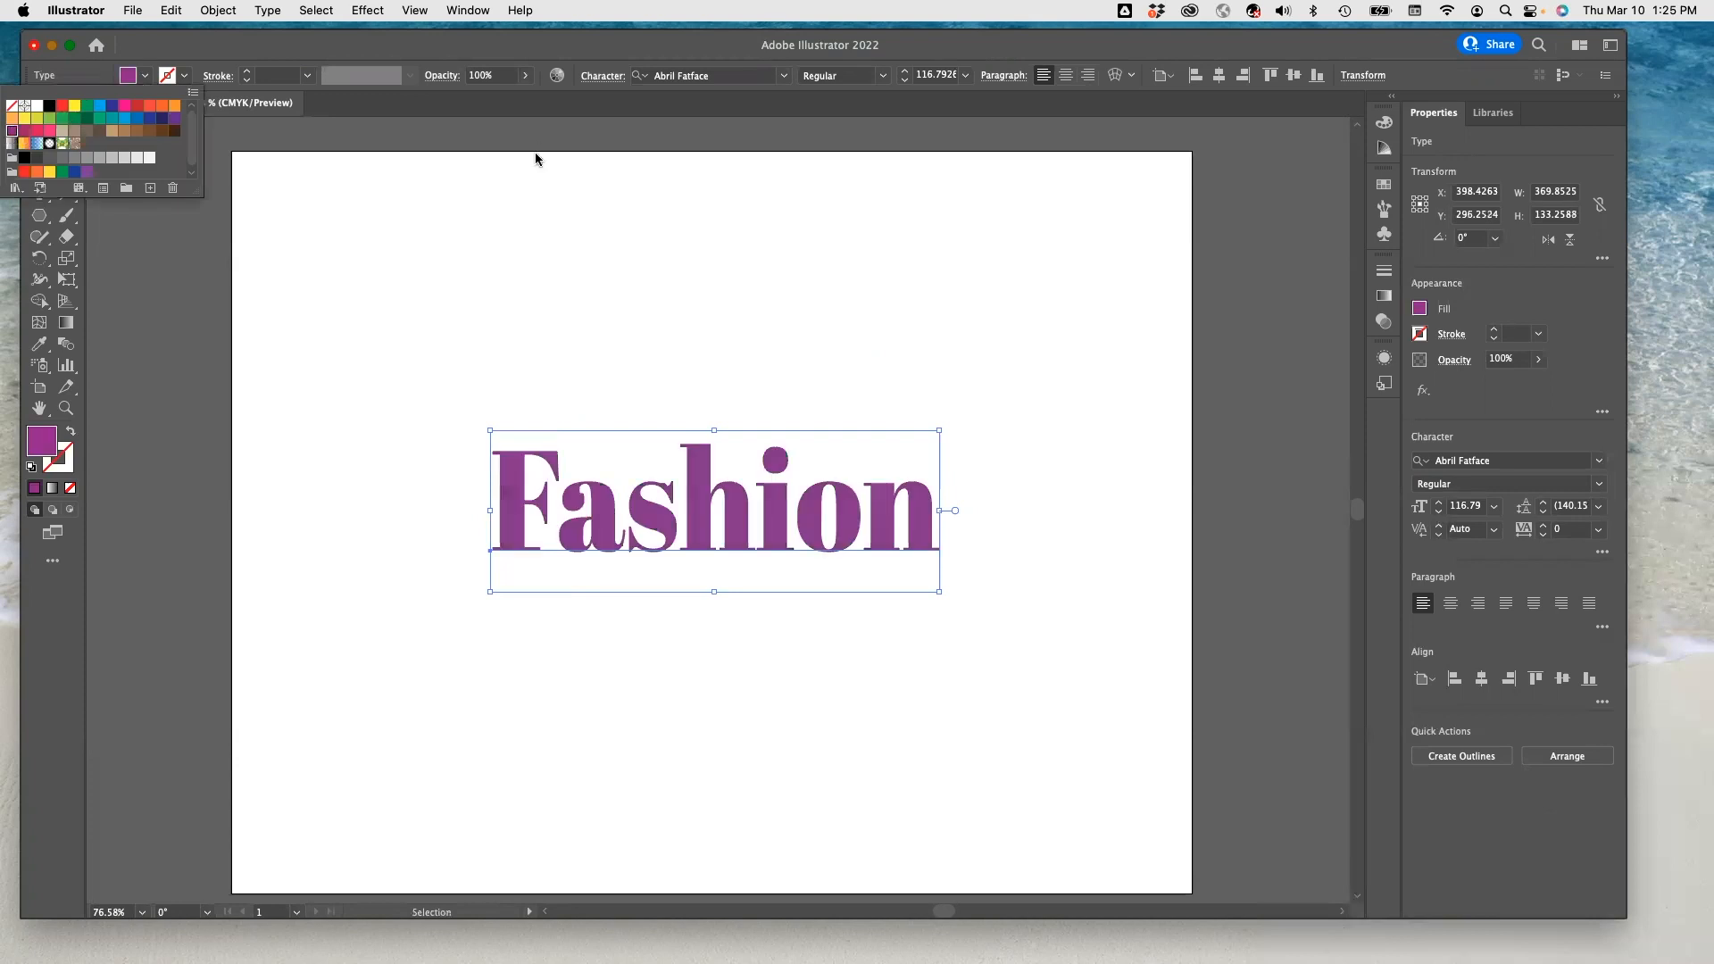
{"action": "key", "text": "Escape"}
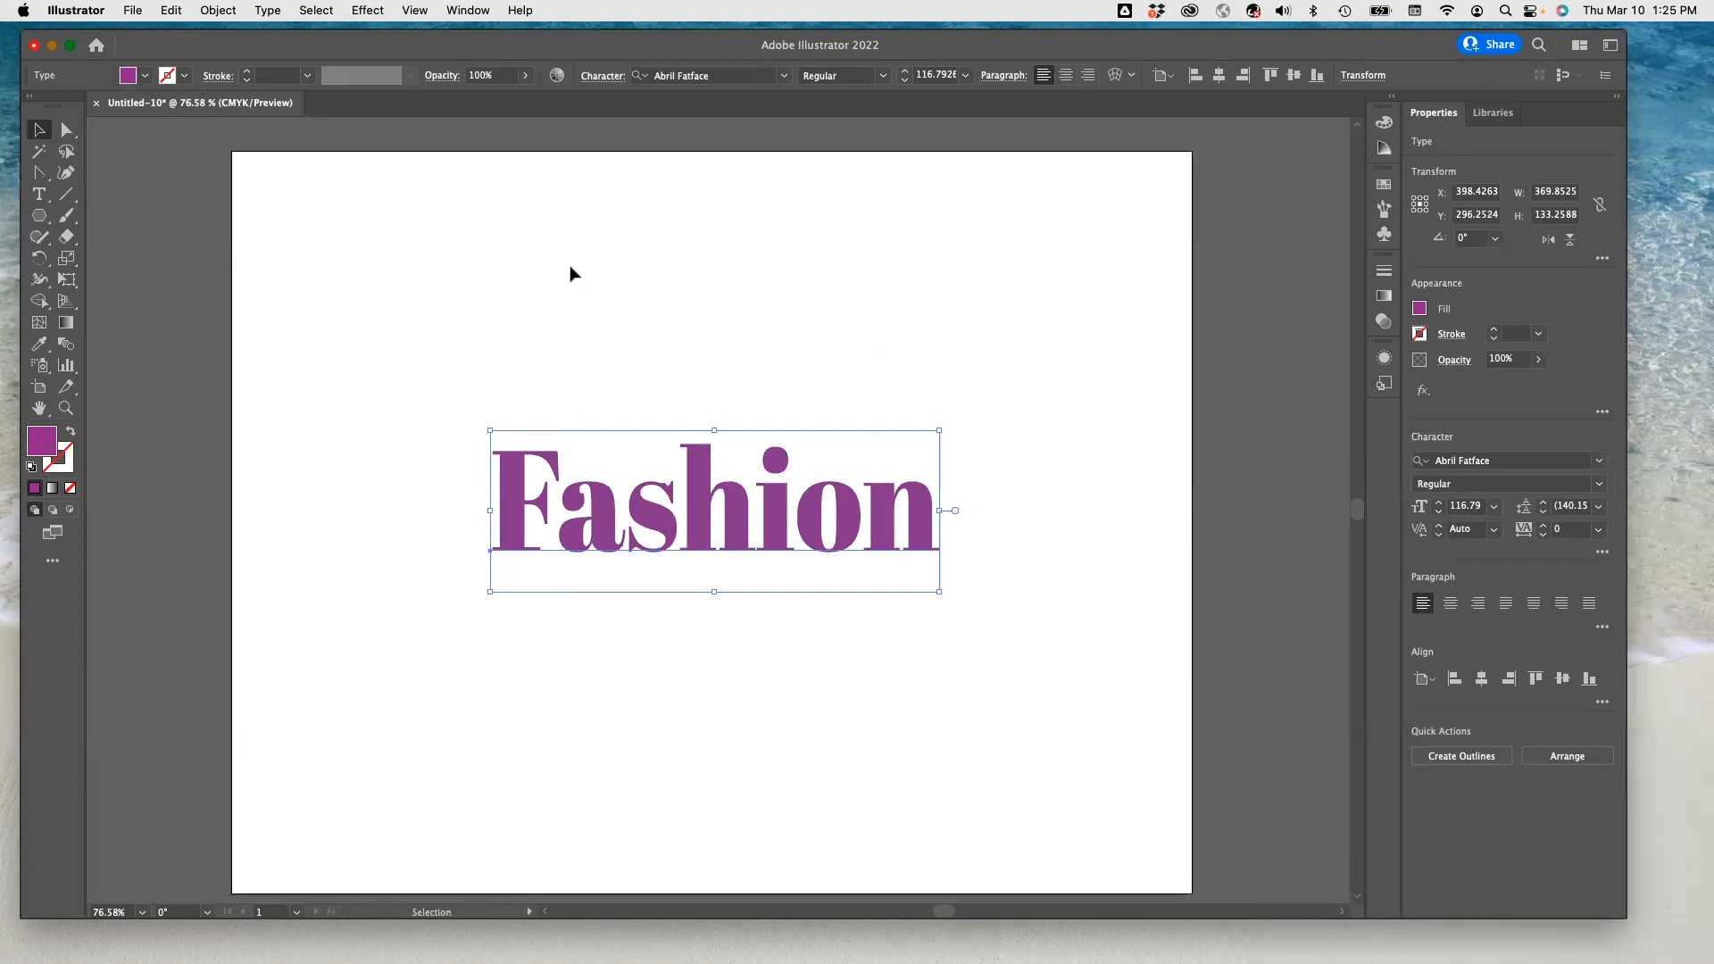
- Move the whole word "Fashion" about 21 pt down with the Selection tool and deselect it
{"action": "key", "text": "a"}
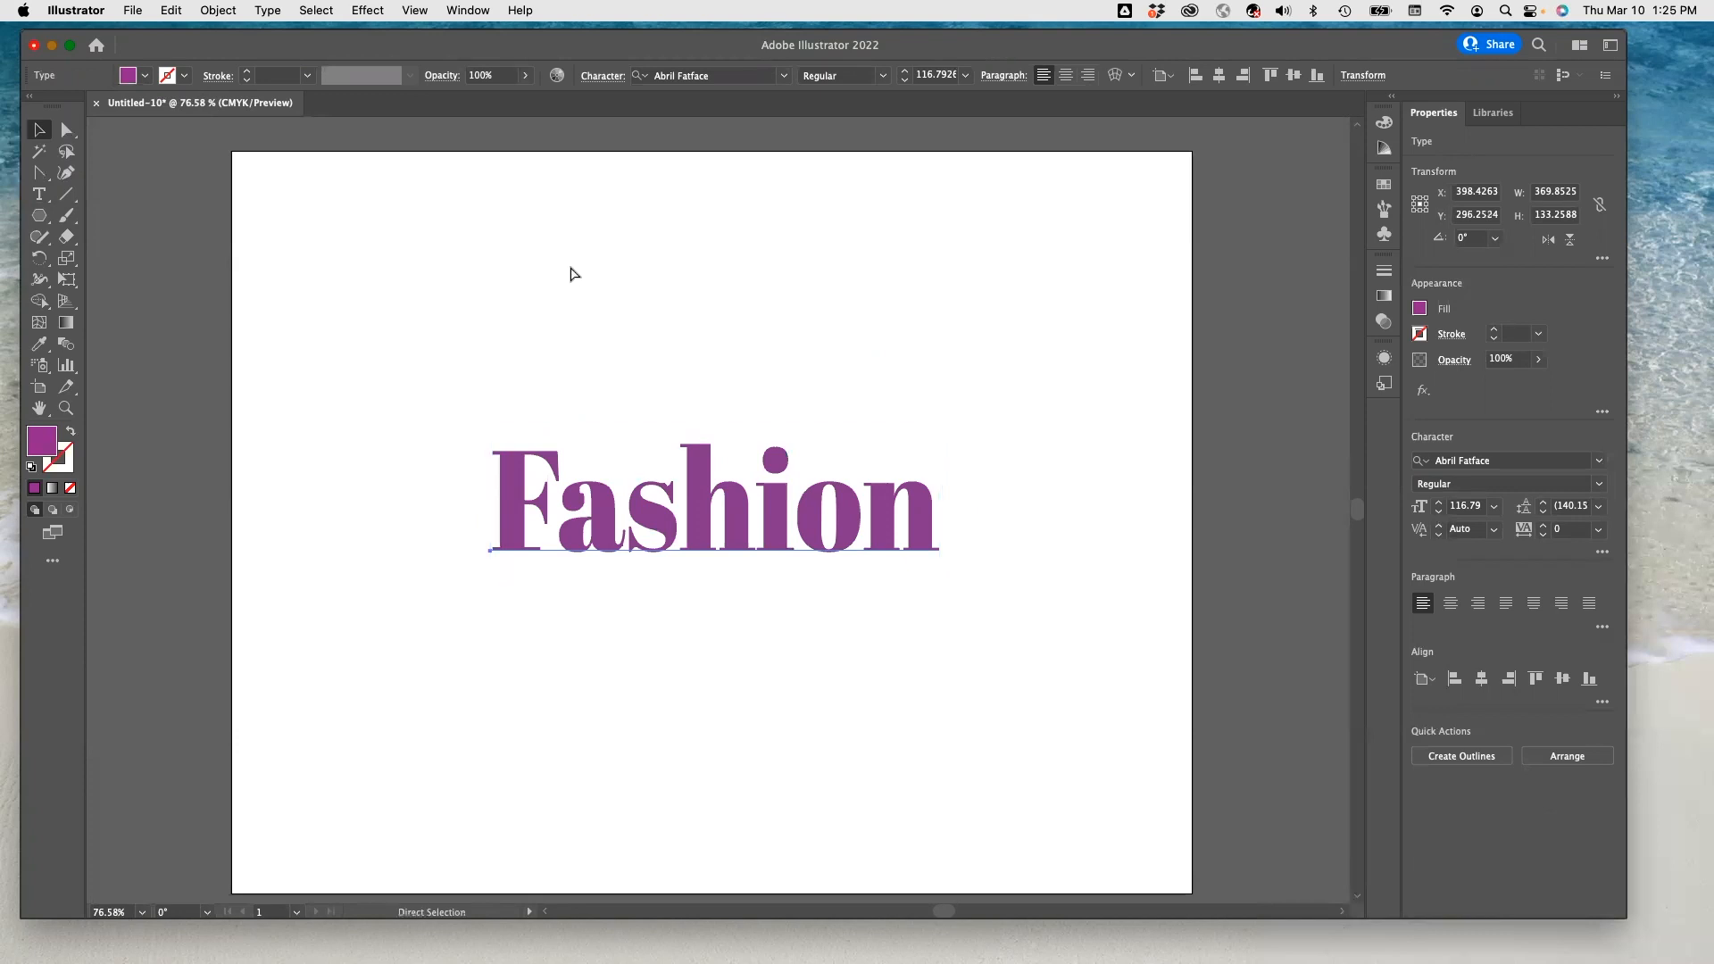
{"action": "key", "text": "super+equal"}
{"action": "key", "text": "super+equal"}
{"action": "key", "text": "v"}
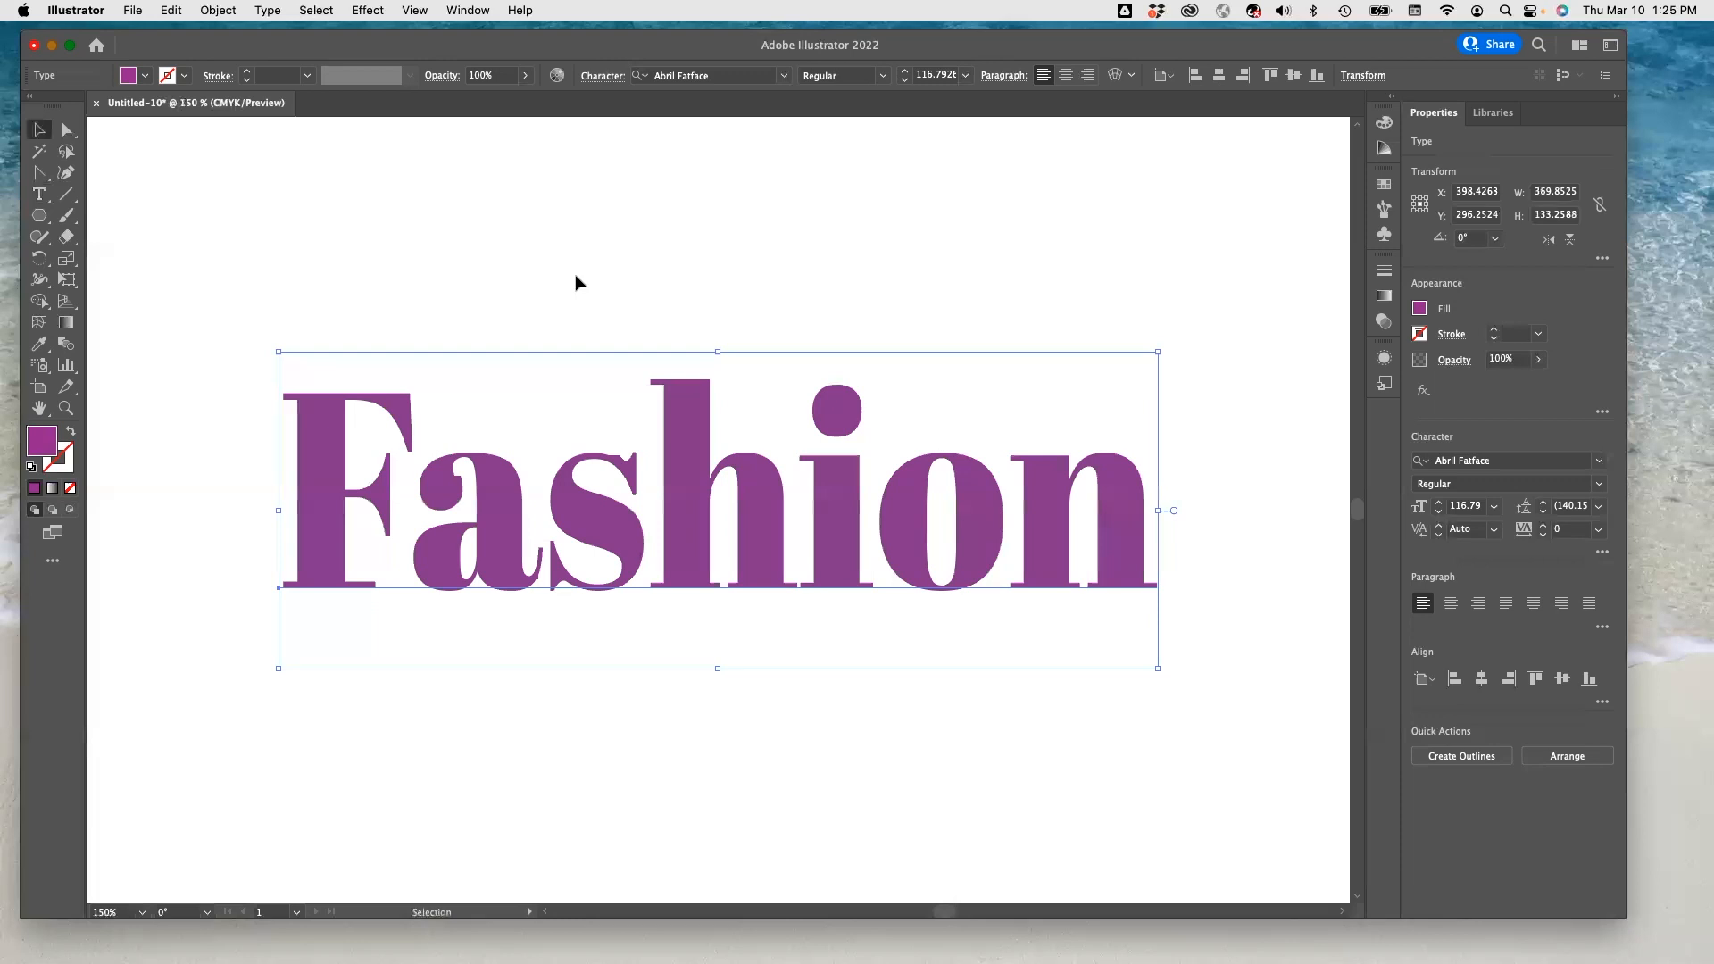
{"action": "left_click_drag", "start_coordinate": [399, 367], "coordinate": [461, 346]}
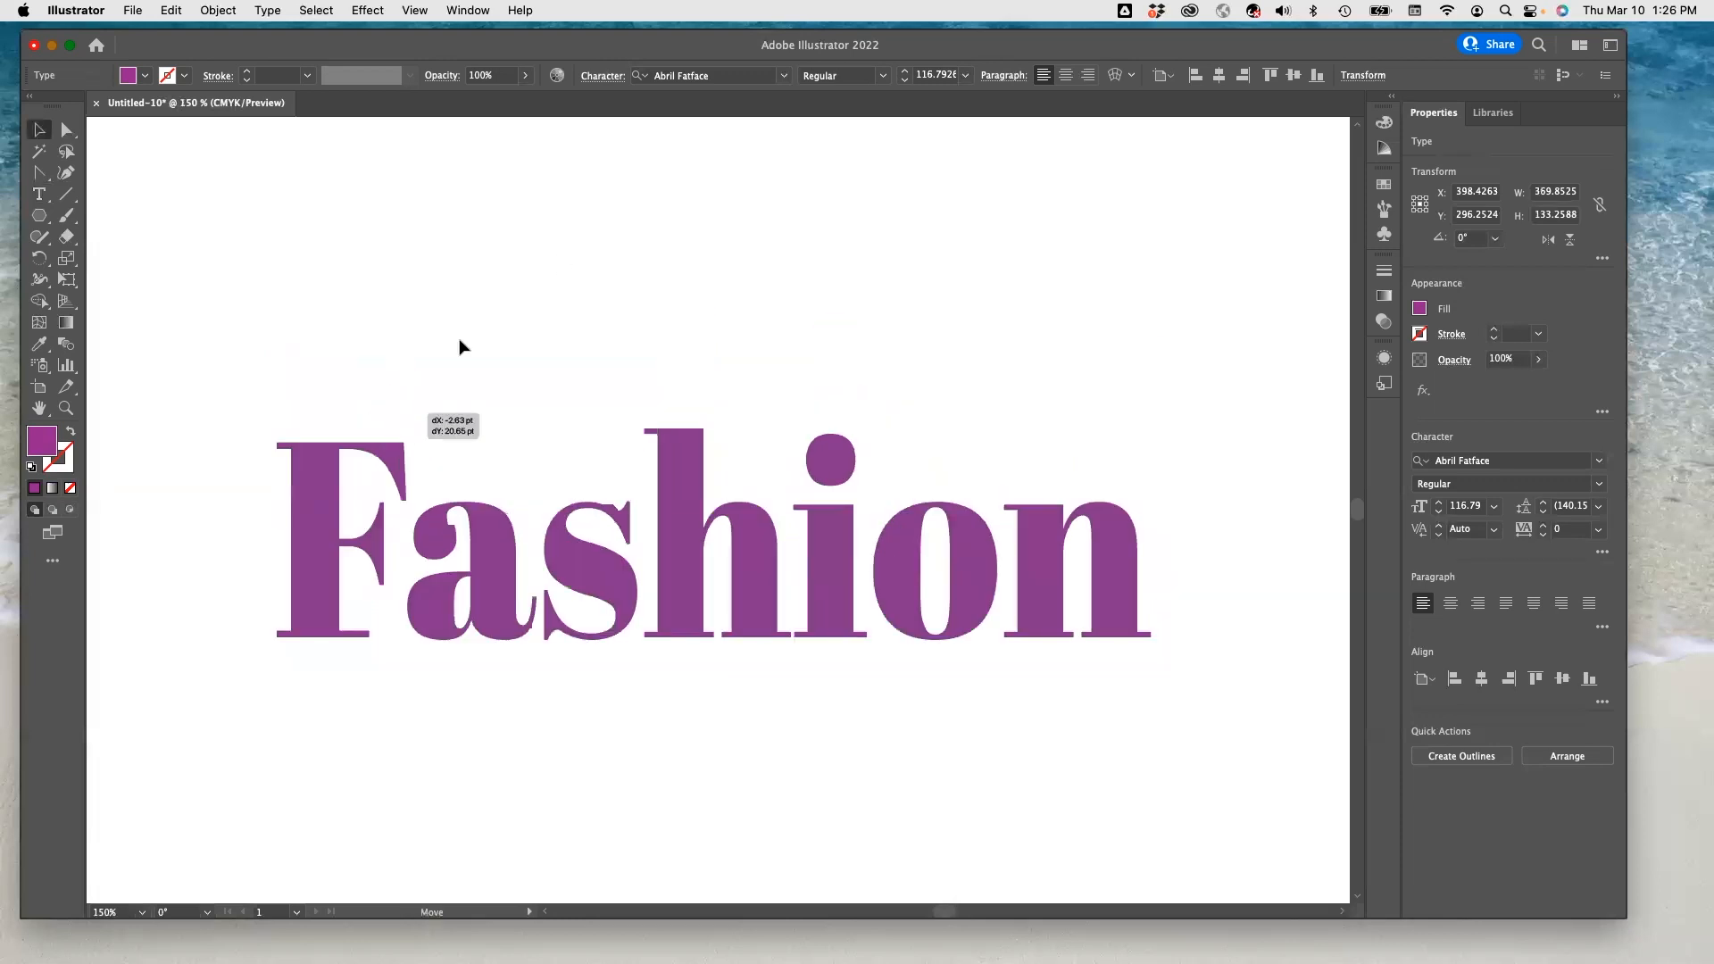
{"action": "left_click", "coordinate": [1015, 498]}
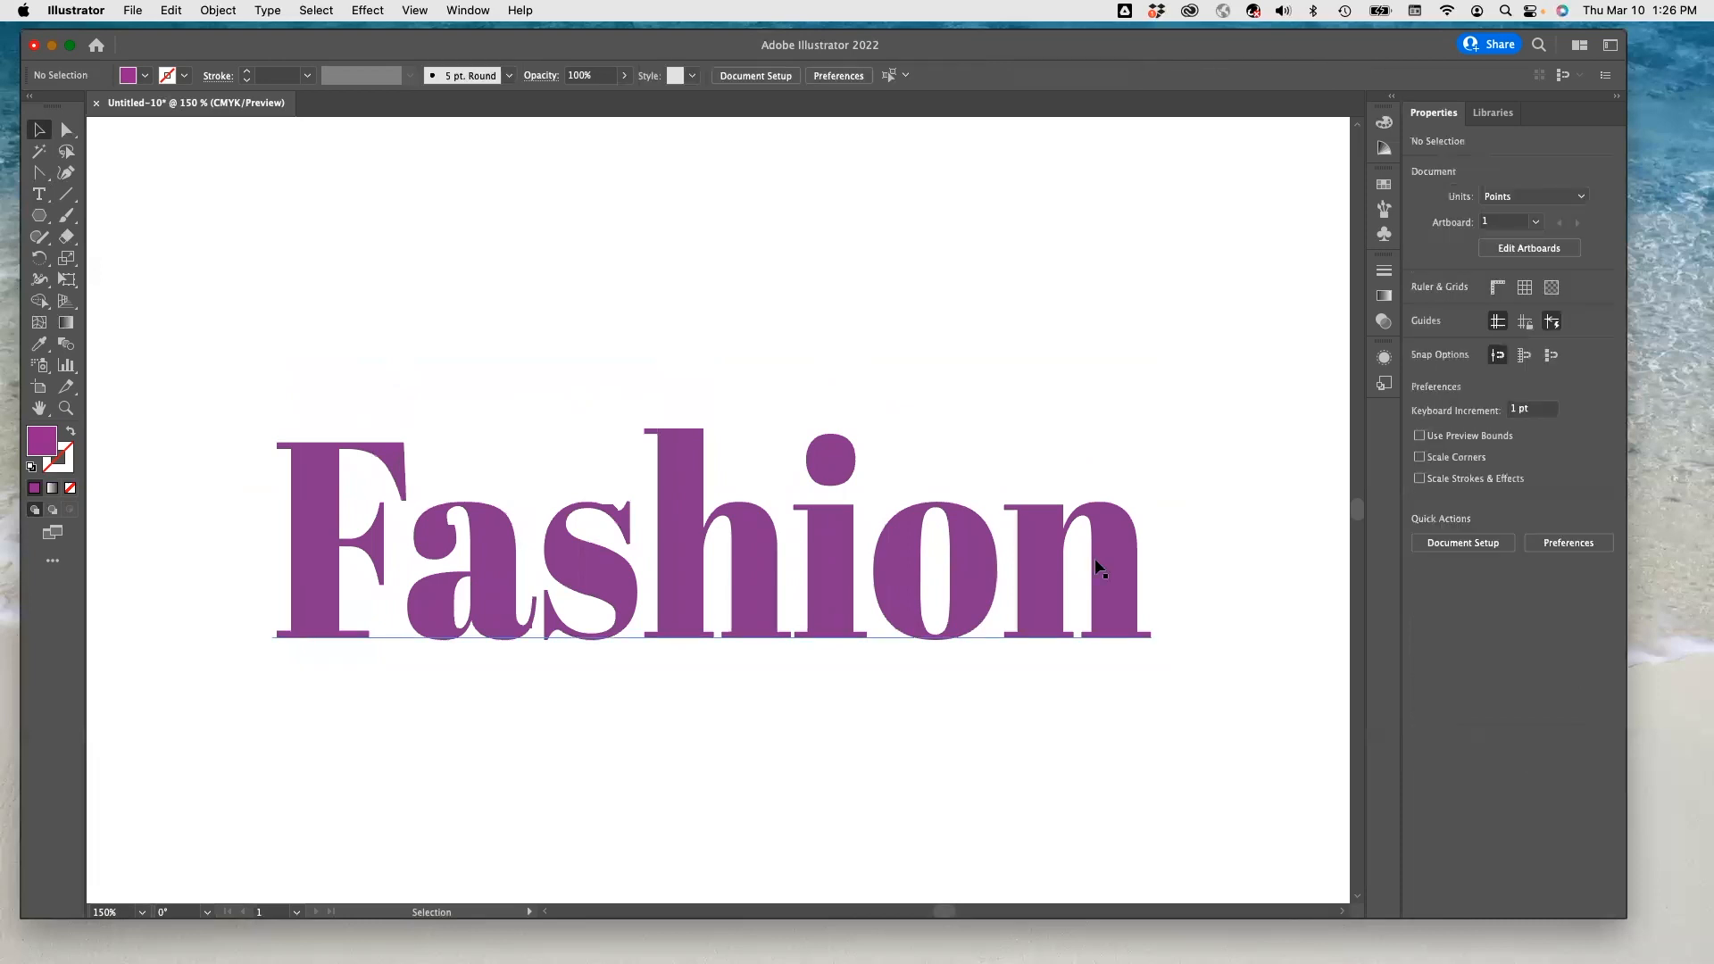
- Move the live text "Fashion" about 30 pt up and about 26 pt back down with the Direct Selection tool
{"action": "left_click", "coordinate": [68, 134]}
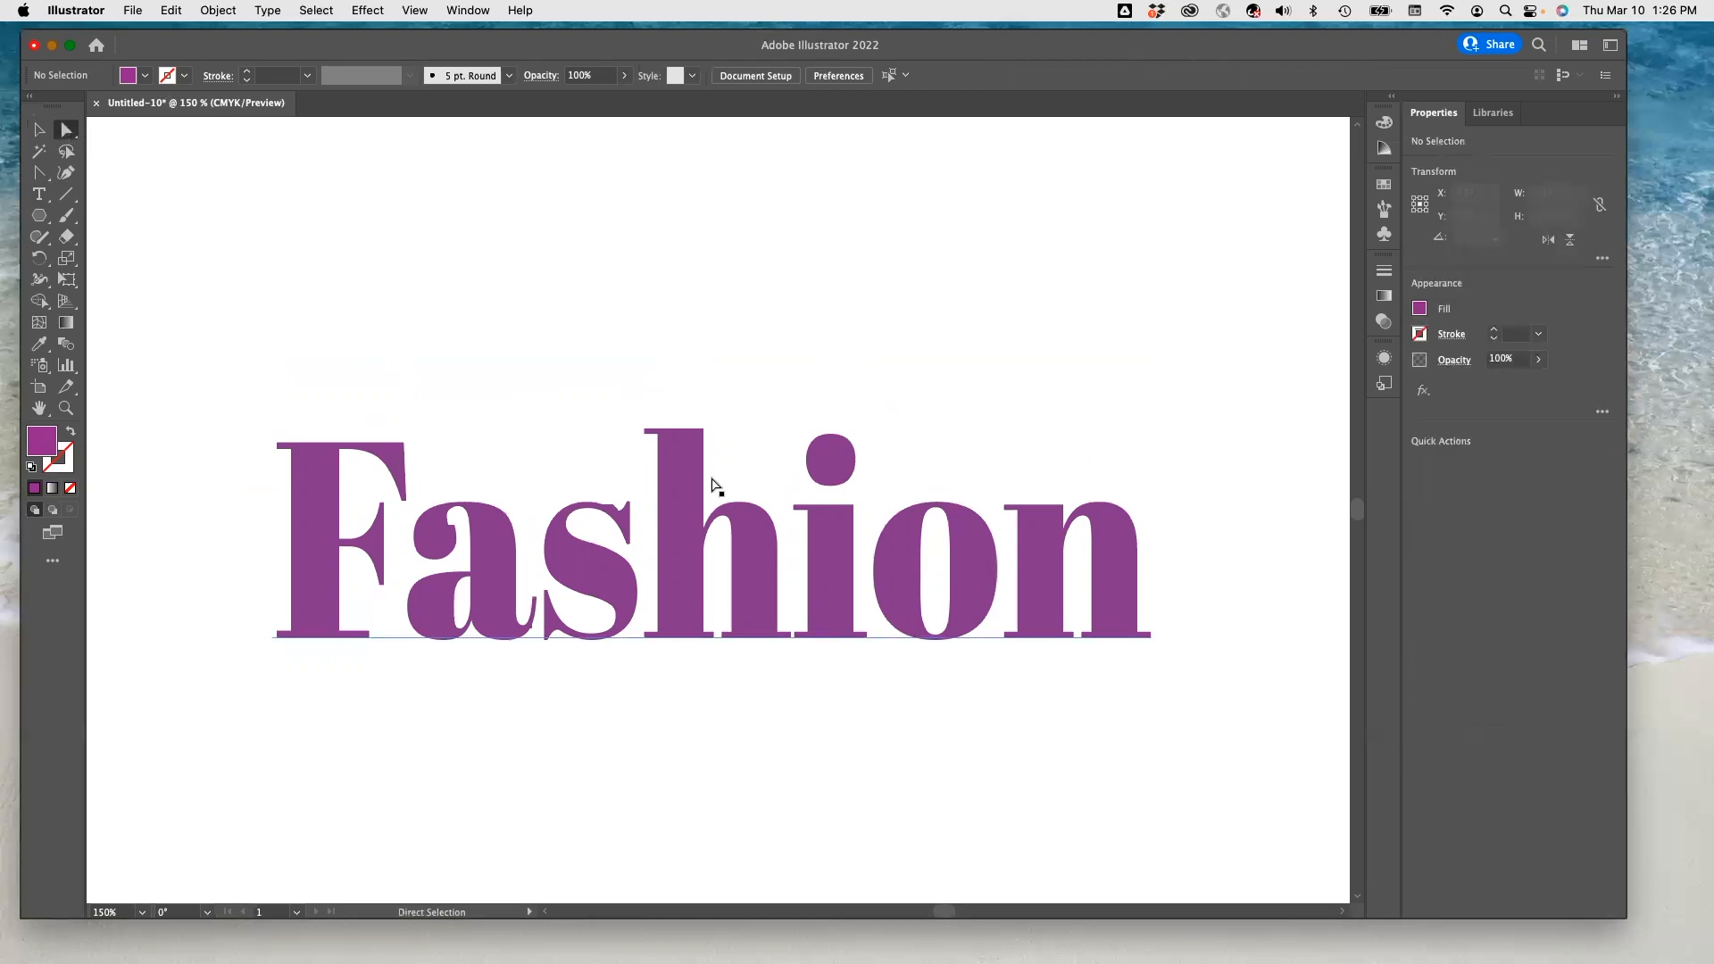
{"action": "left_click_drag", "start_coordinate": [686, 420], "coordinate": [687, 387]}
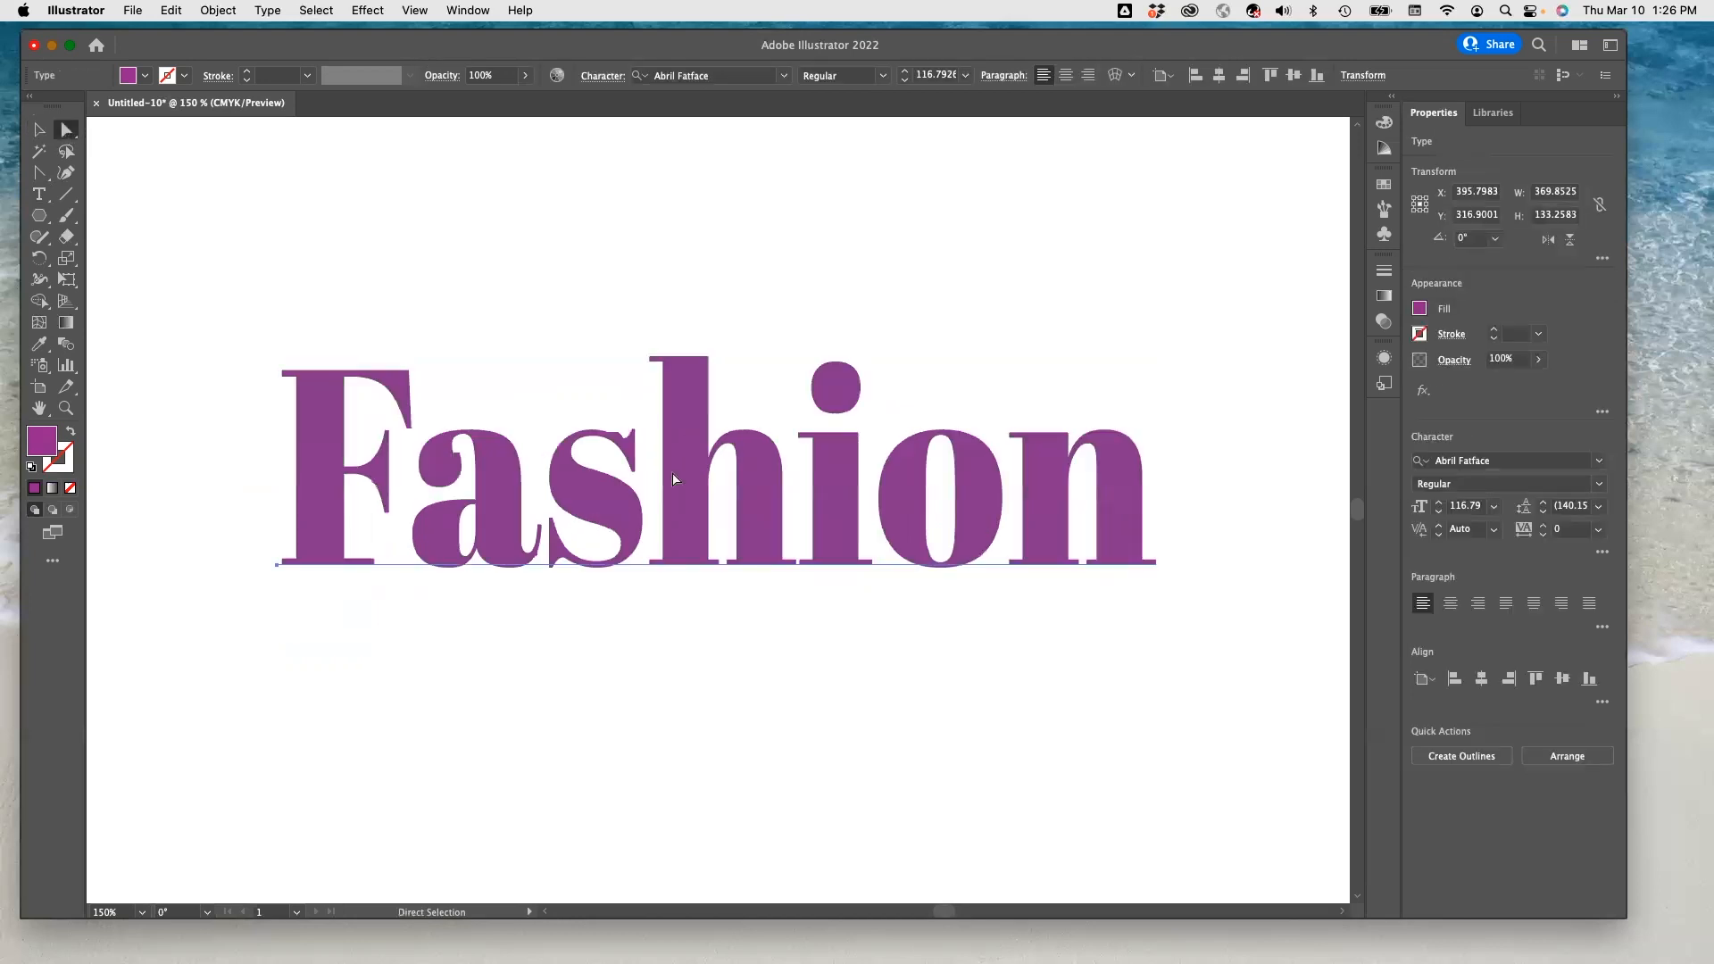
{"action": "left_click_drag", "start_coordinate": [676, 477], "coordinate": [658, 542]}
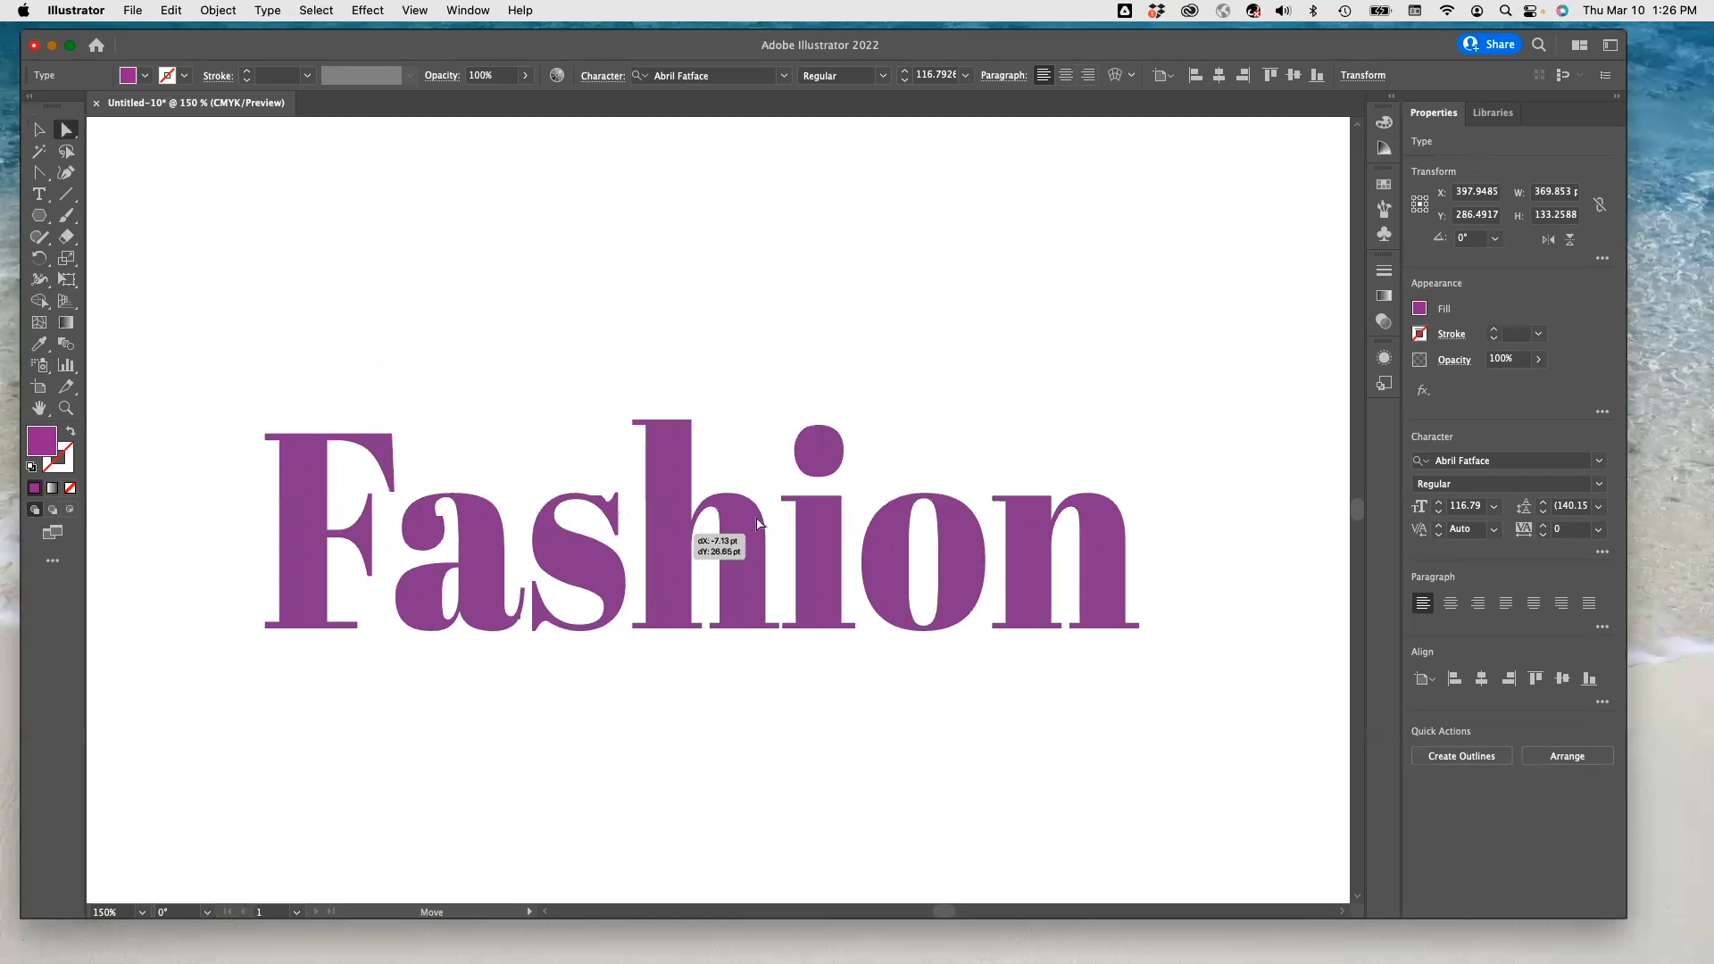
{"action": "left_click_drag", "start_coordinate": [758, 523], "coordinate": [766, 522]}
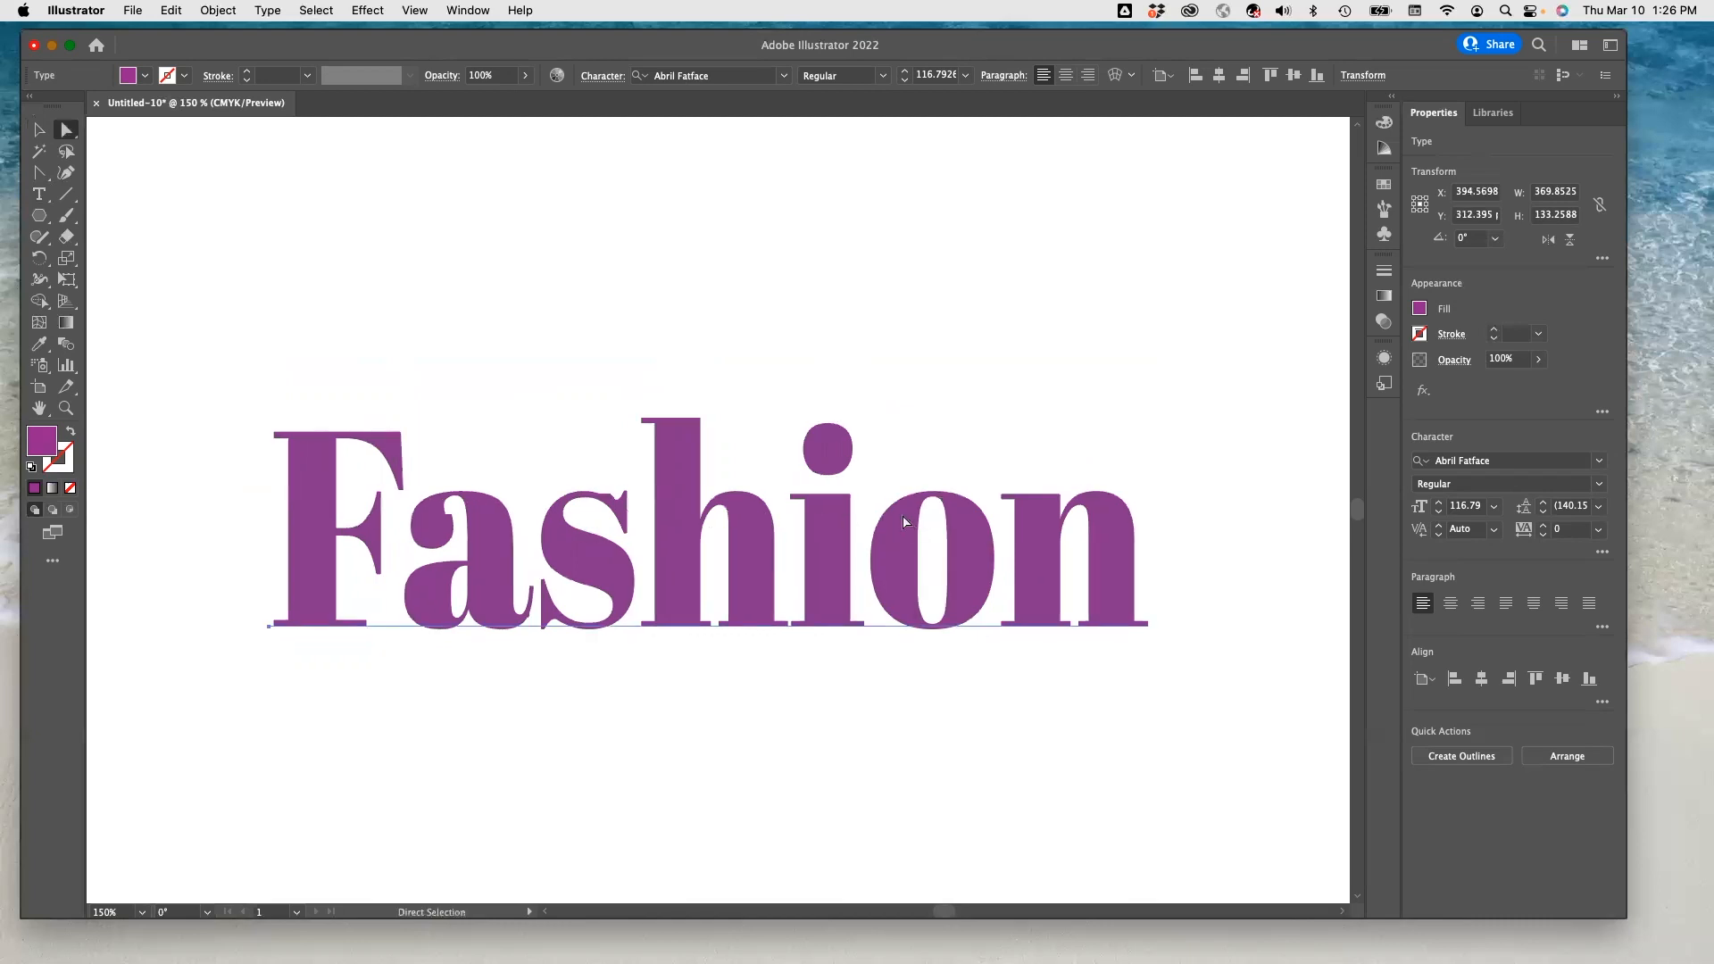
- Convert the live text "Fashion" to outlines and deselect the resulting letter shapes
{"action": "left_click", "coordinate": [43, 132]}
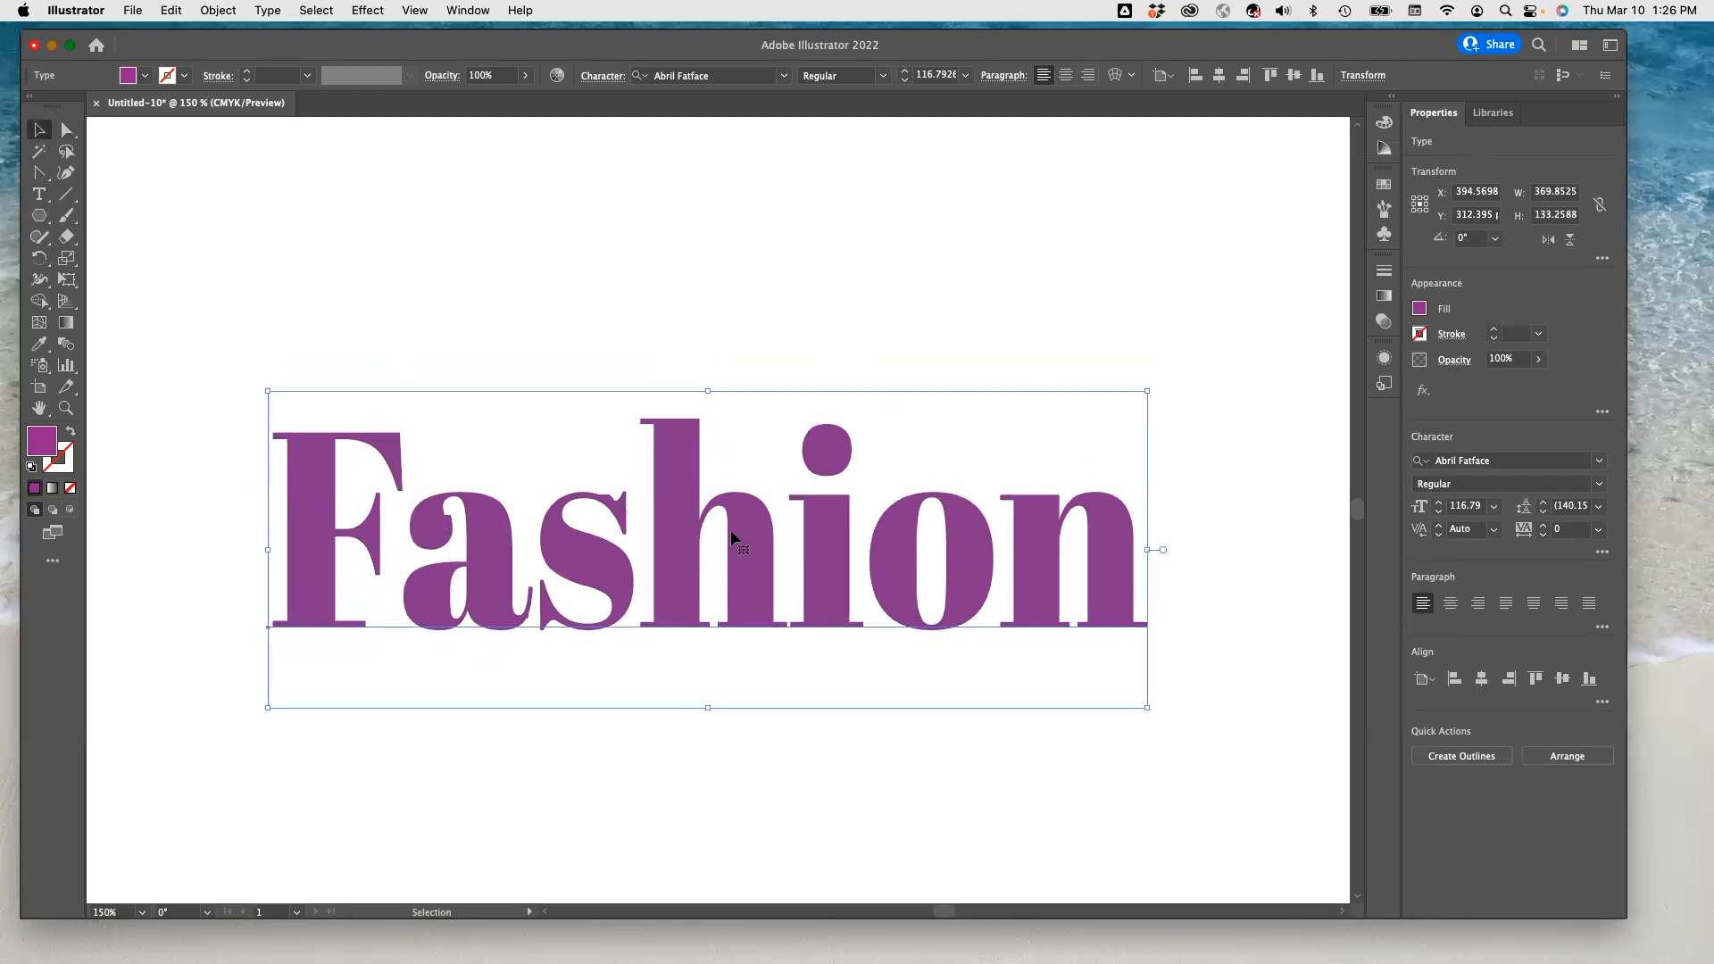
{"action": "scroll", "coordinate": [873, 526], "scroll_direction": "right", "scroll_amount": 1}
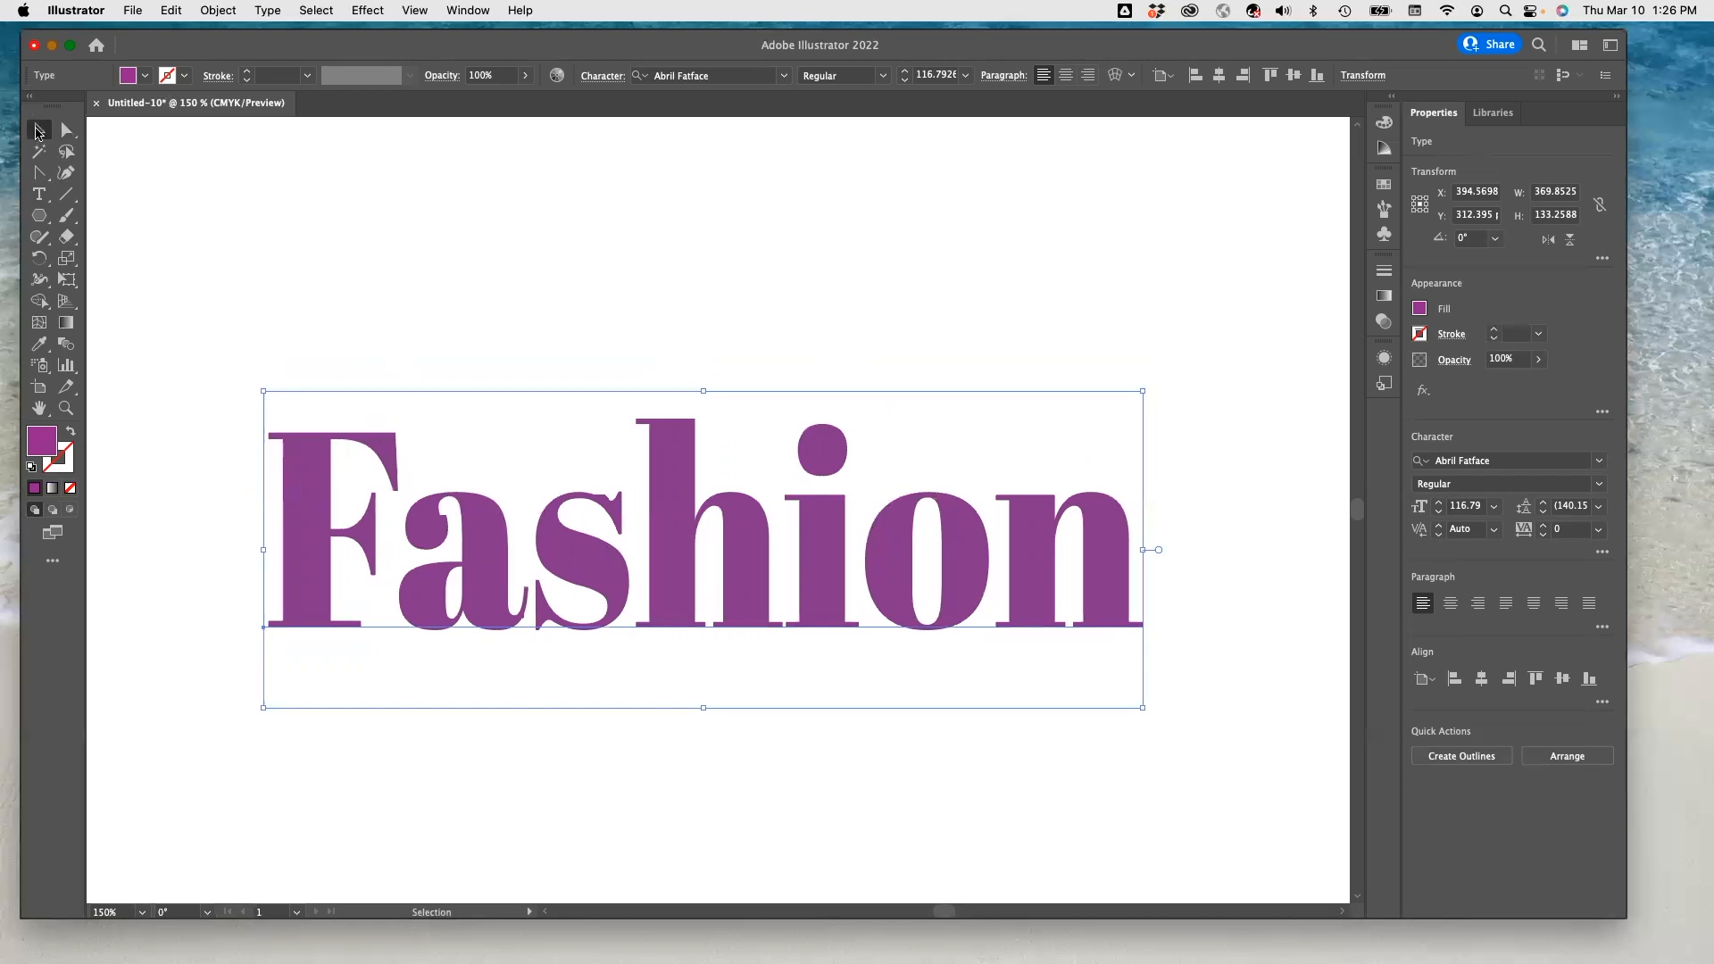
{"action": "scroll", "coordinate": [671, 517], "scroll_direction": "up", "scroll_amount": 1}
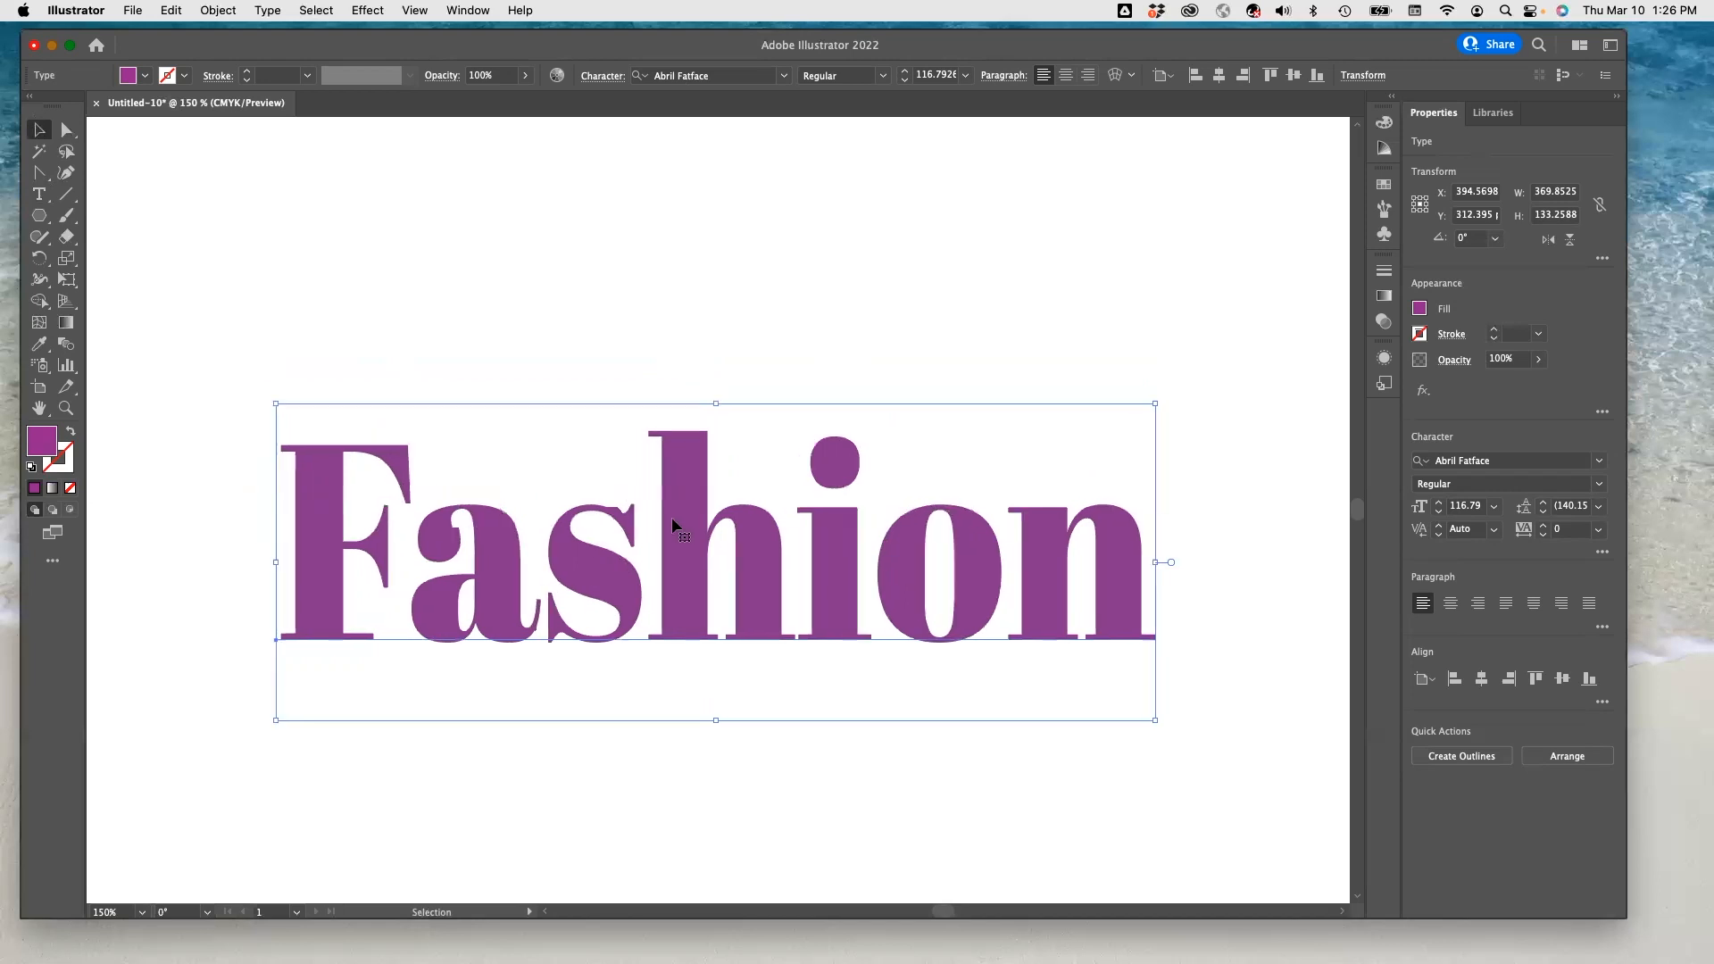
{"action": "left_click", "coordinate": [268, 10]}
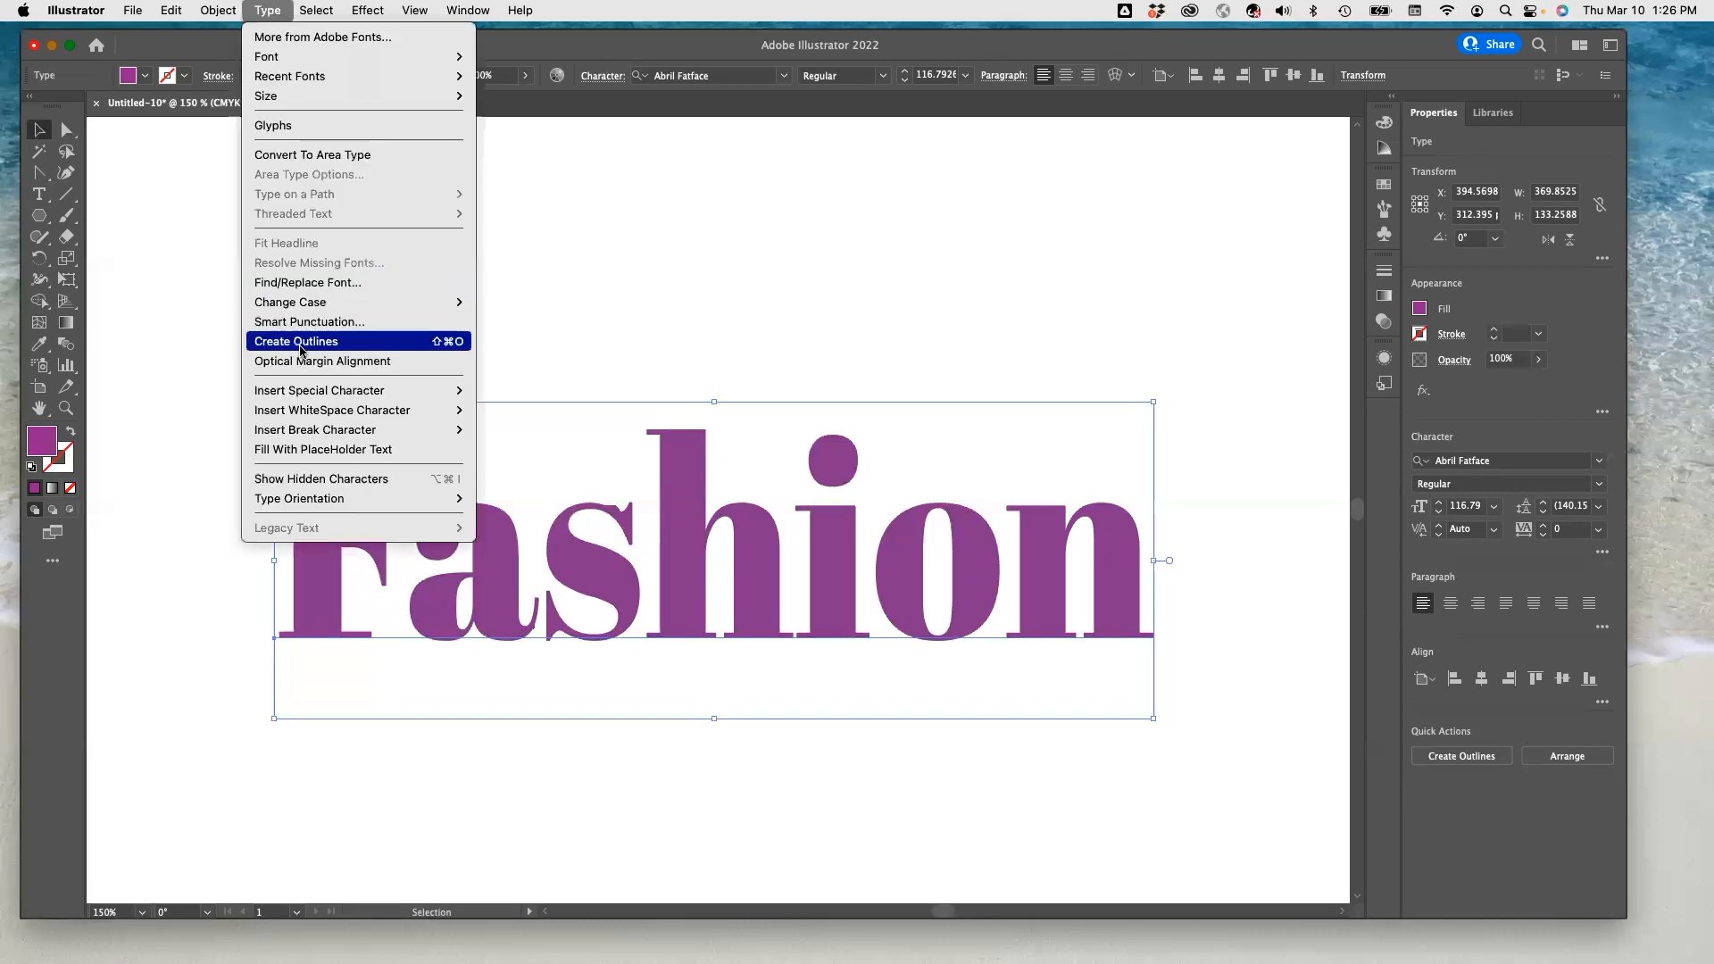
{"action": "left_click", "coordinate": [302, 342]}
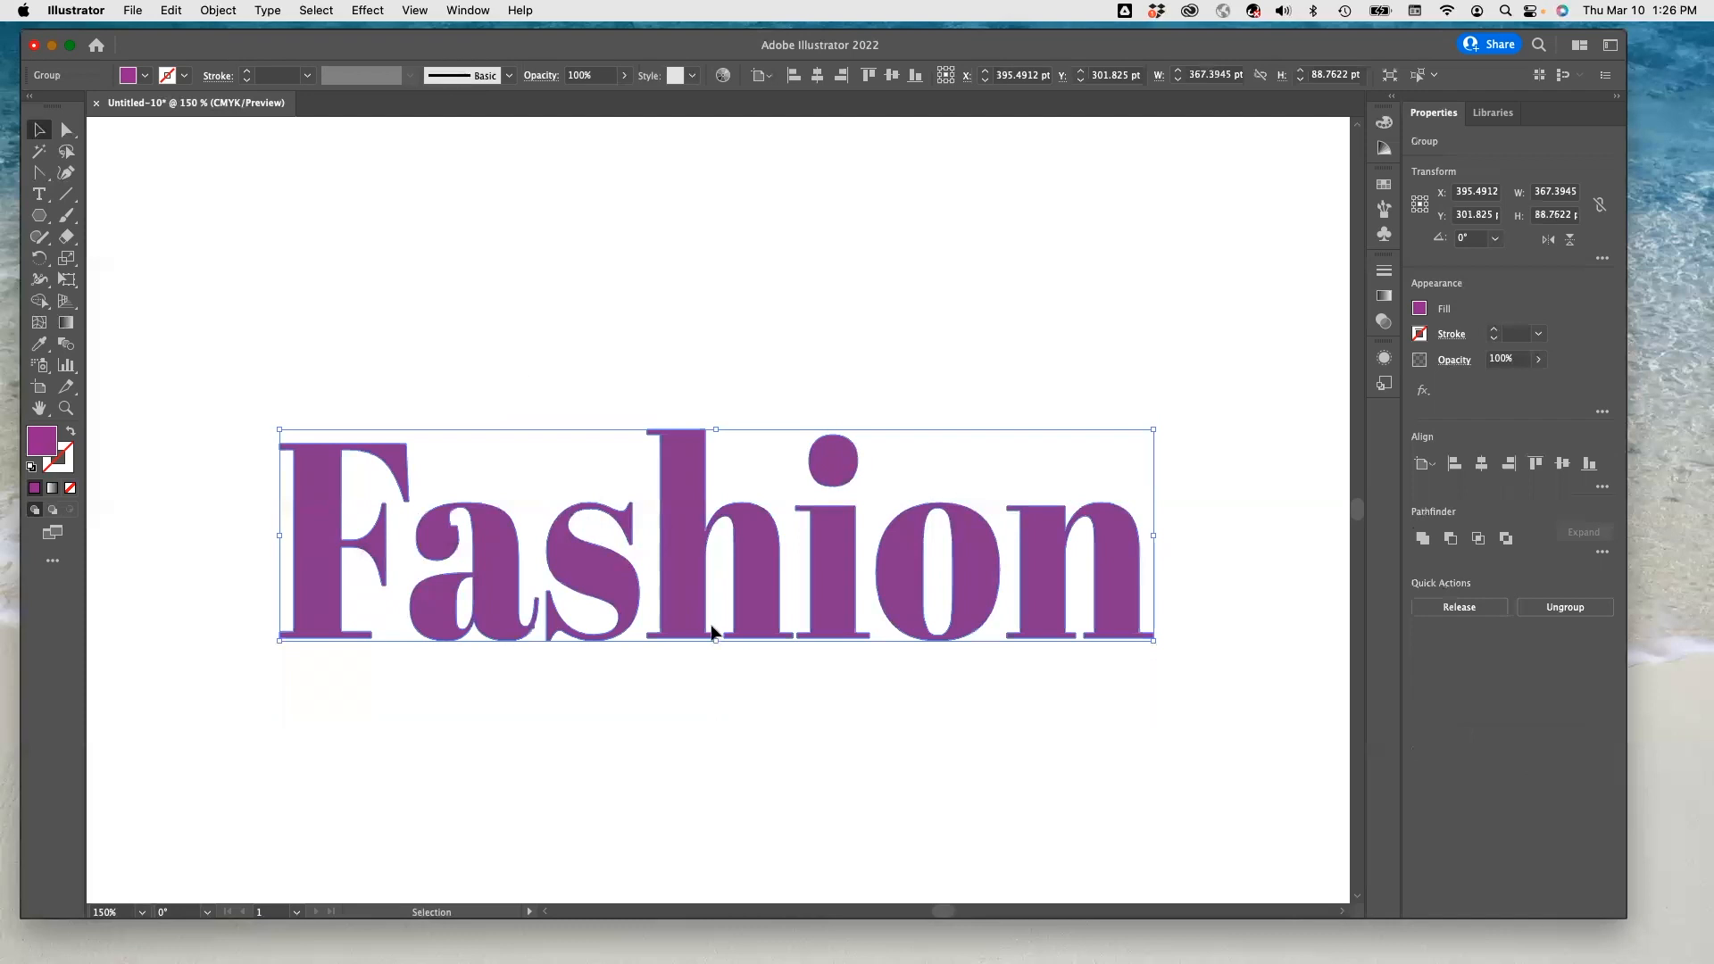
{"action": "left_click", "coordinate": [650, 698]}
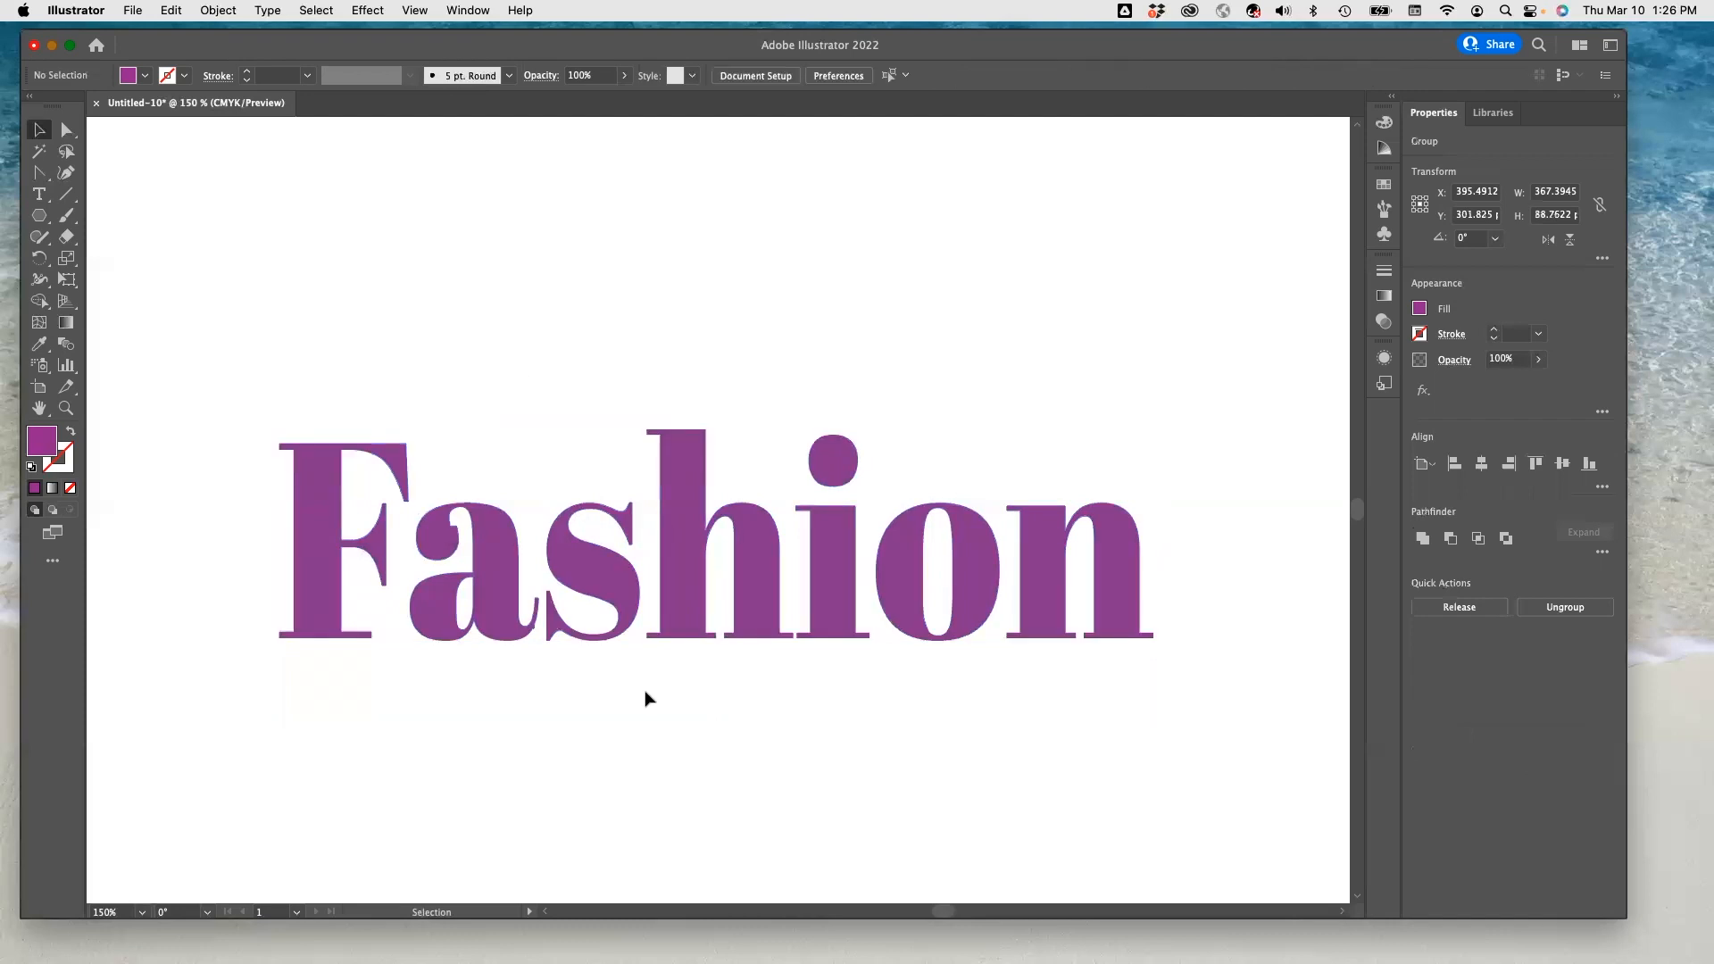
- Select the outlined letters h, i, o, n and F one at a time with the Direct Selection tool to examine their anchor points
{"action": "left_click", "coordinate": [68, 131]}
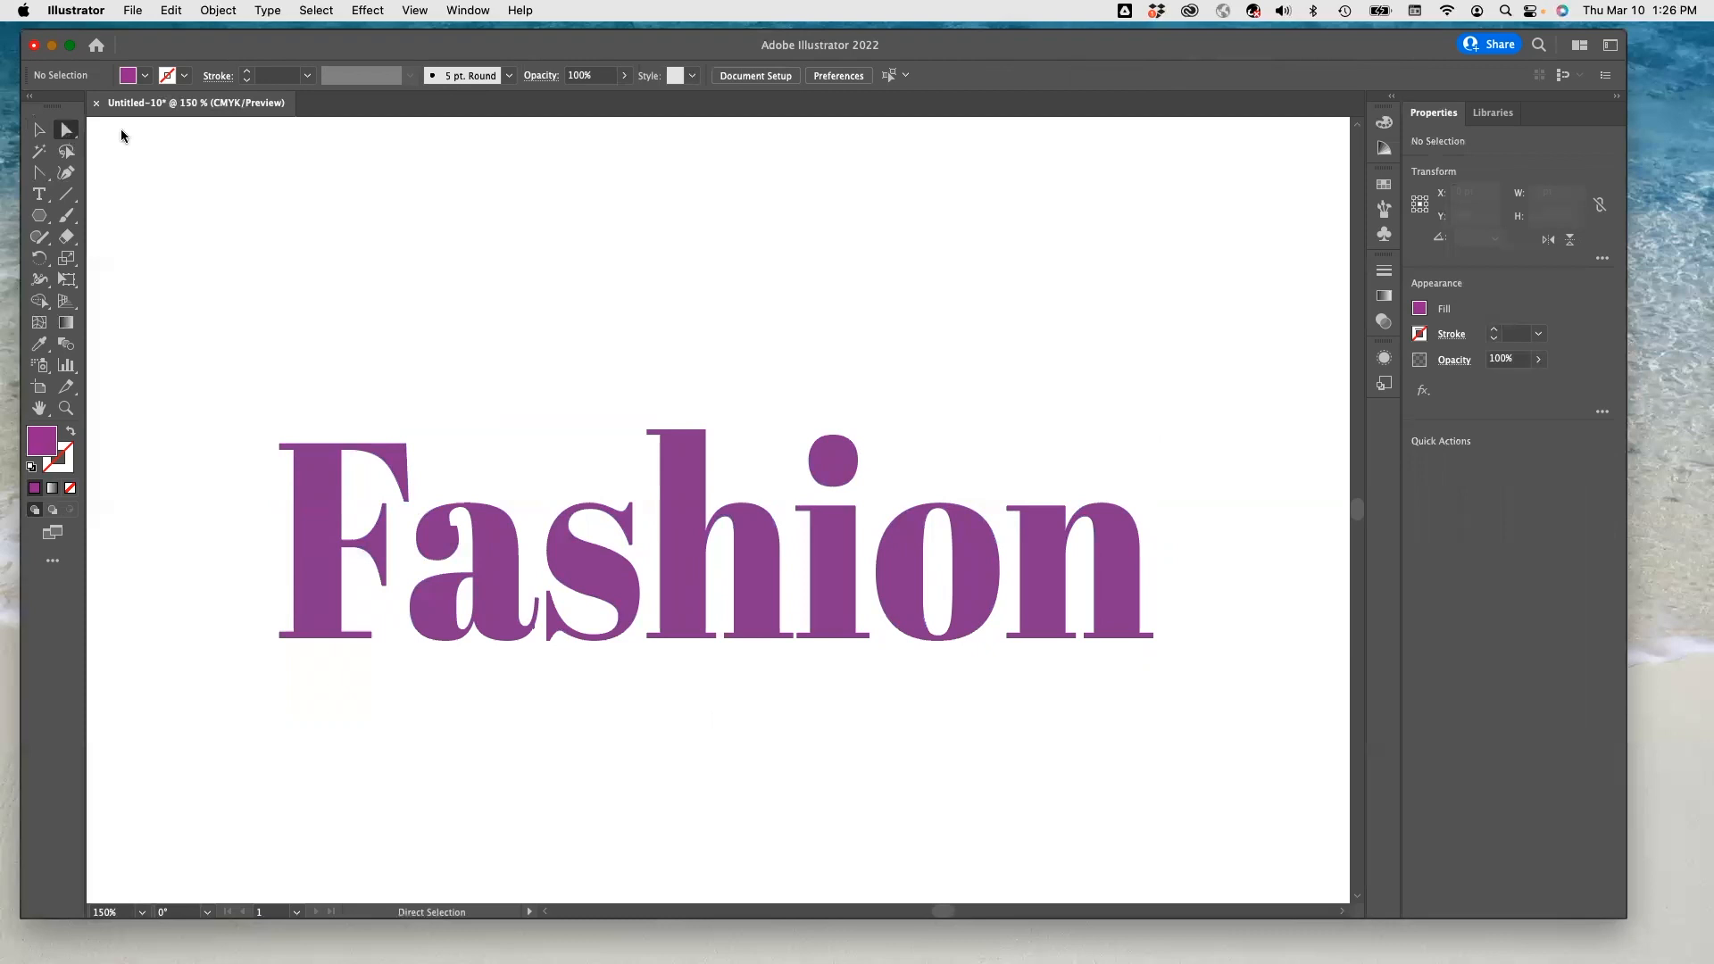
{"action": "left_click", "coordinate": [765, 573]}
{"action": "left_click", "coordinate": [832, 564]}
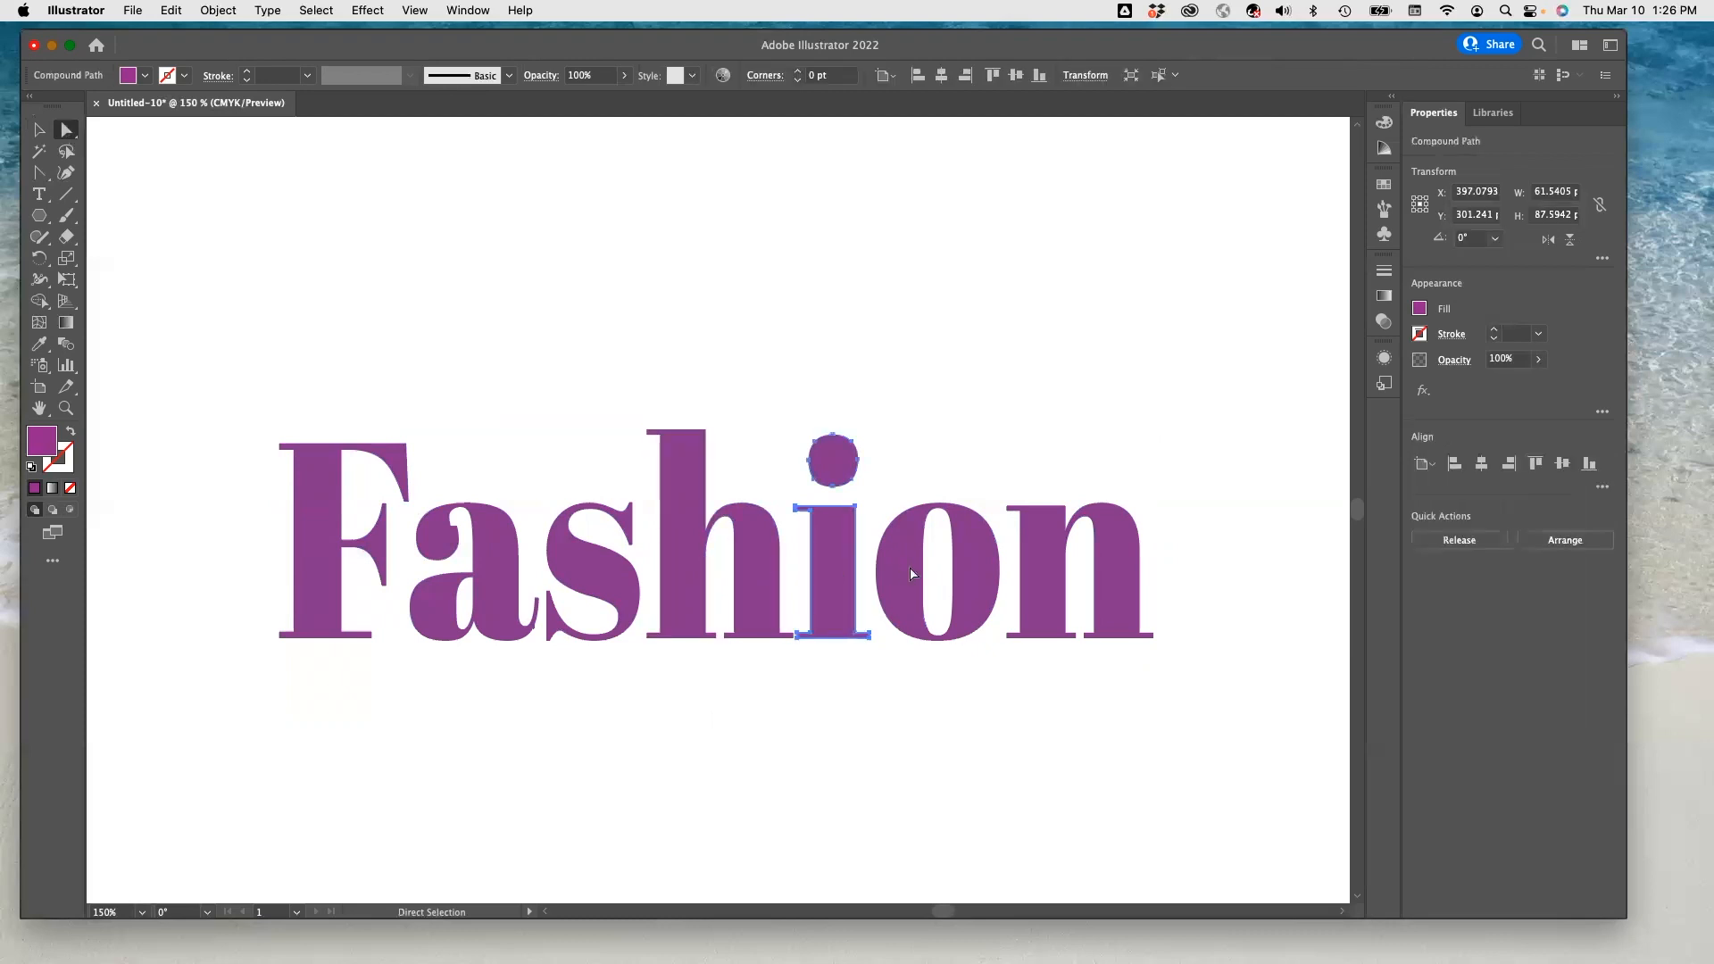
{"action": "left_click", "coordinate": [910, 573]}
{"action": "left_click", "coordinate": [1042, 555]}
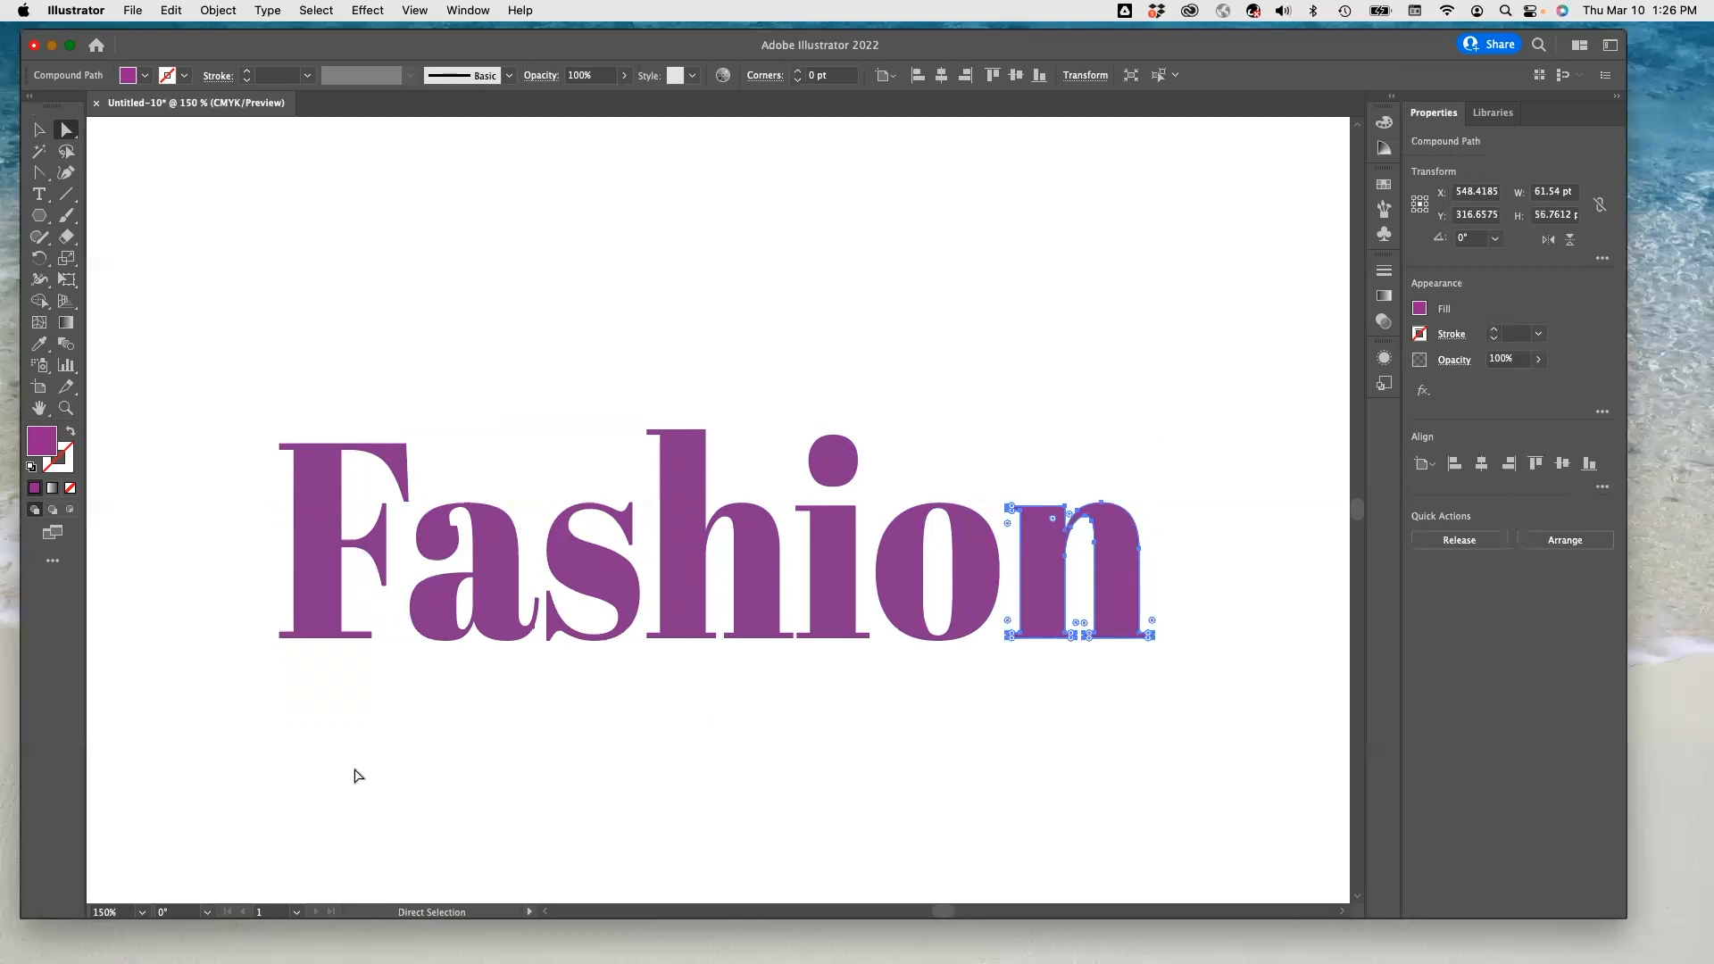
{"action": "scroll", "coordinate": [947, 686], "scroll_direction": "up", "scroll_amount": 1}
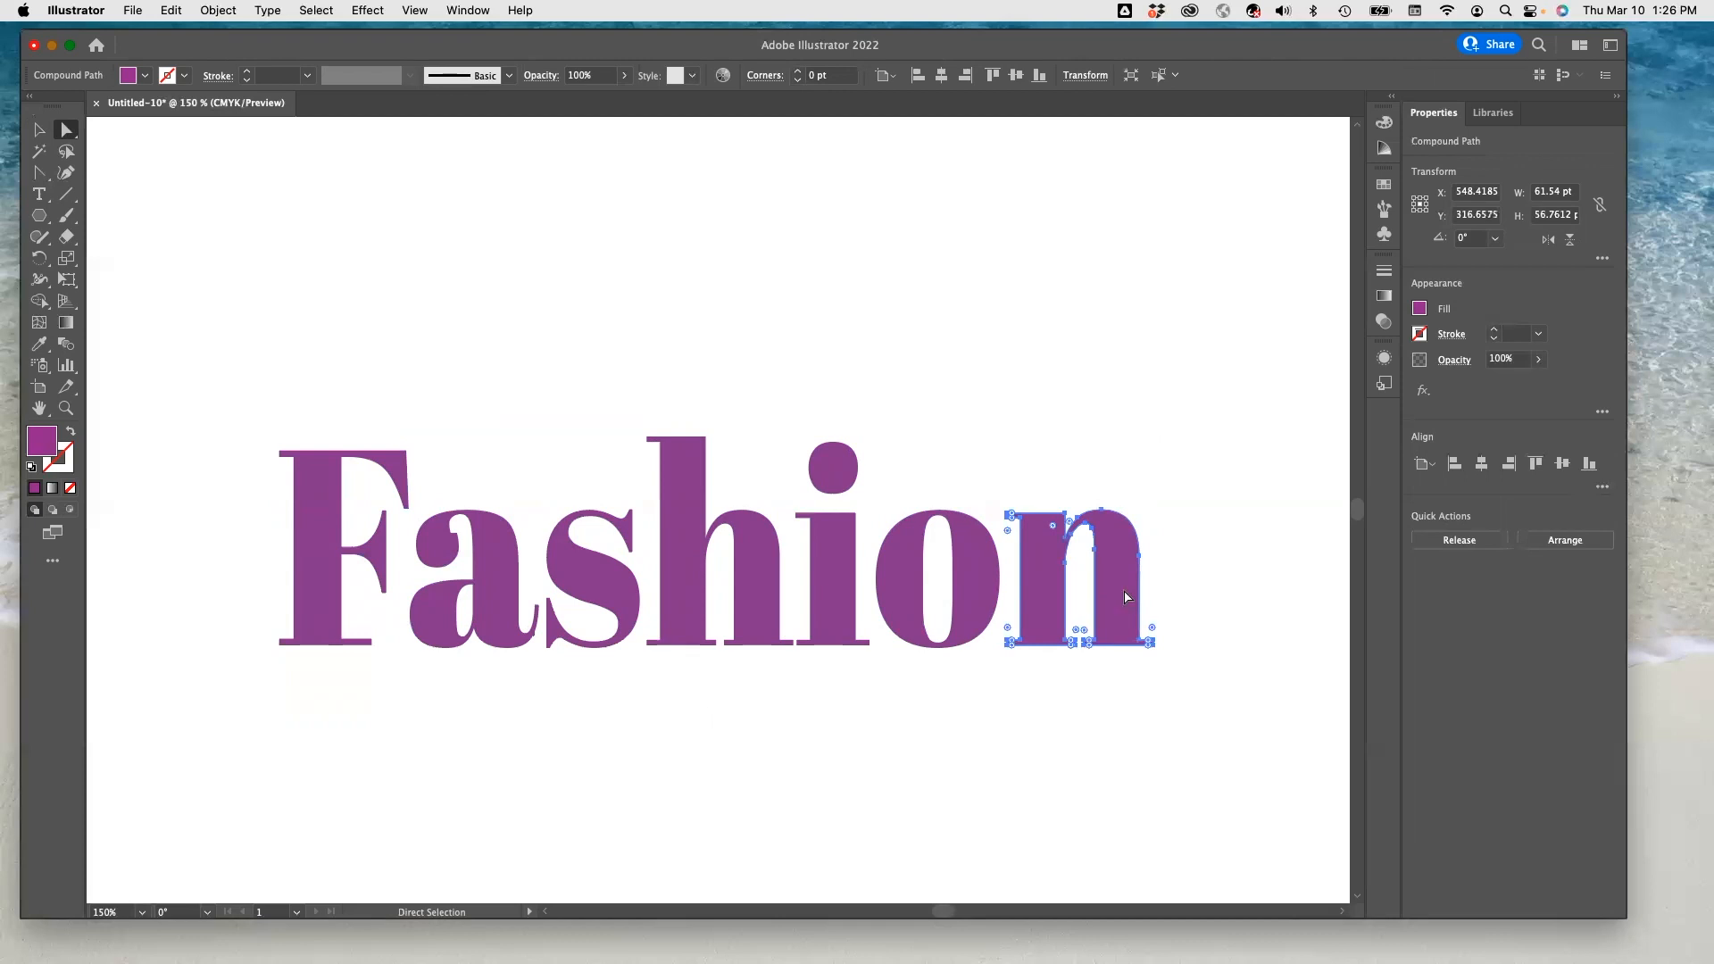
{"action": "left_click", "coordinate": [325, 585]}
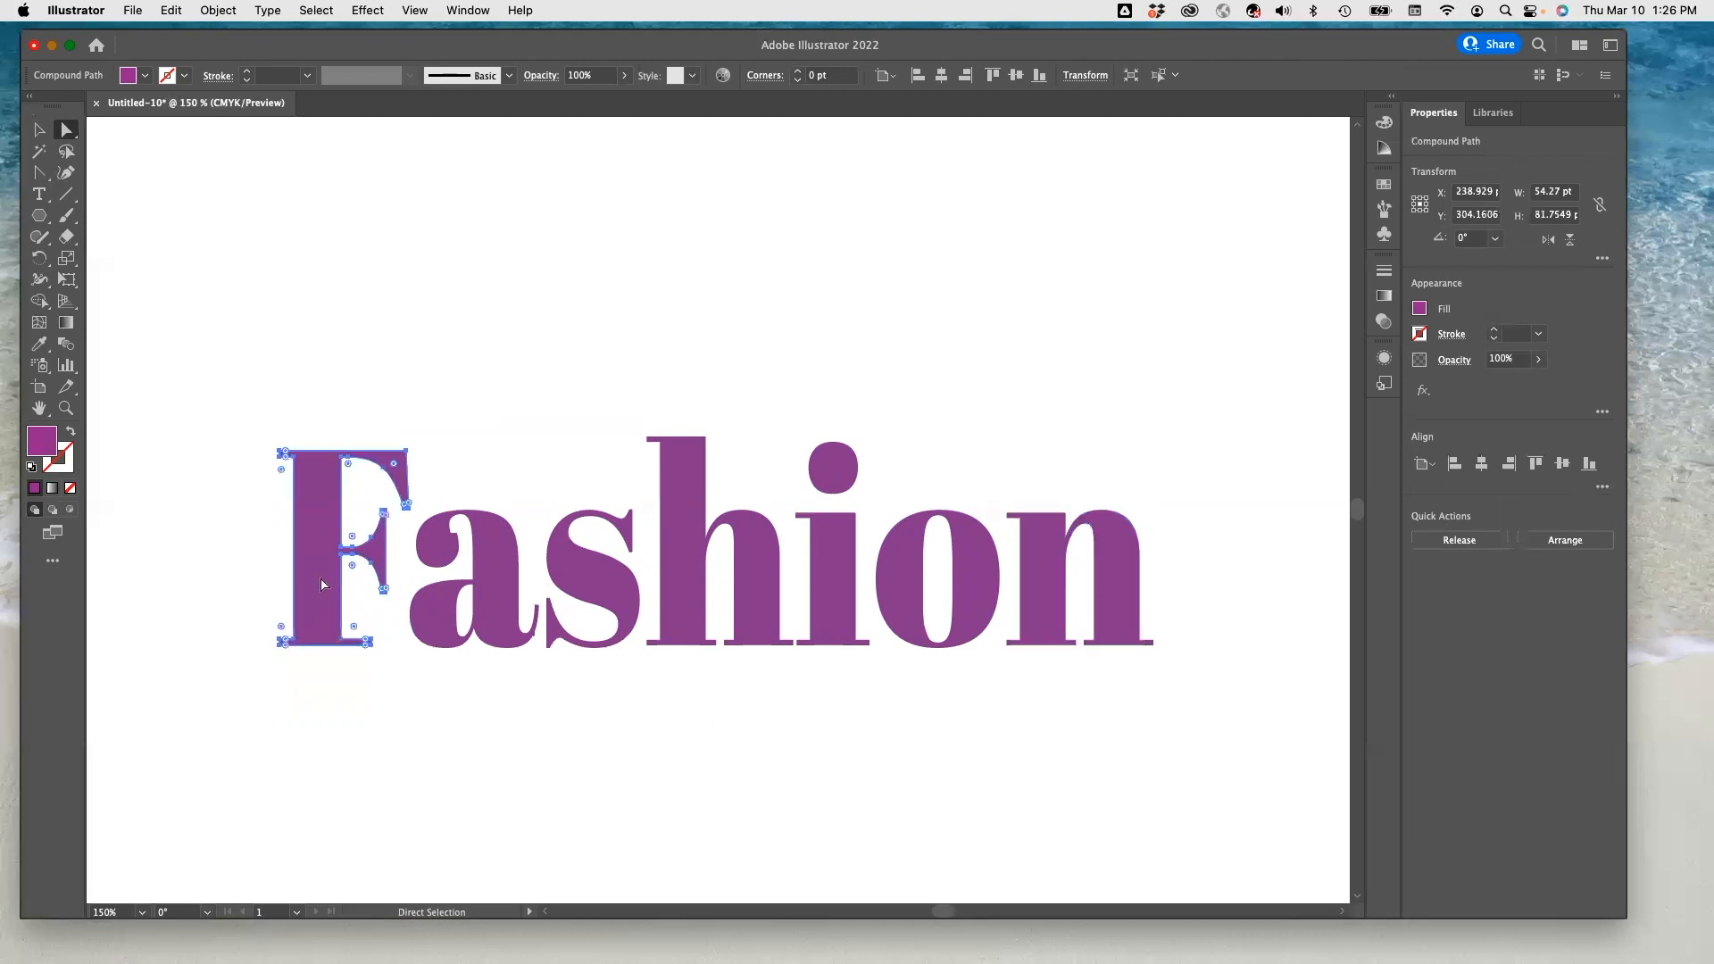
- Pull the F's bottom-left anchor point about 15 pt left and 23 pt down, and stretch the bottoms of the a and s down-left
{"action": "left_click_drag", "start_coordinate": [290, 573], "coordinate": [427, 576]}
{"action": "left_click", "coordinate": [279, 641]}
{"action": "left_click_drag", "start_coordinate": [278, 642], "coordinate": [241, 699]}
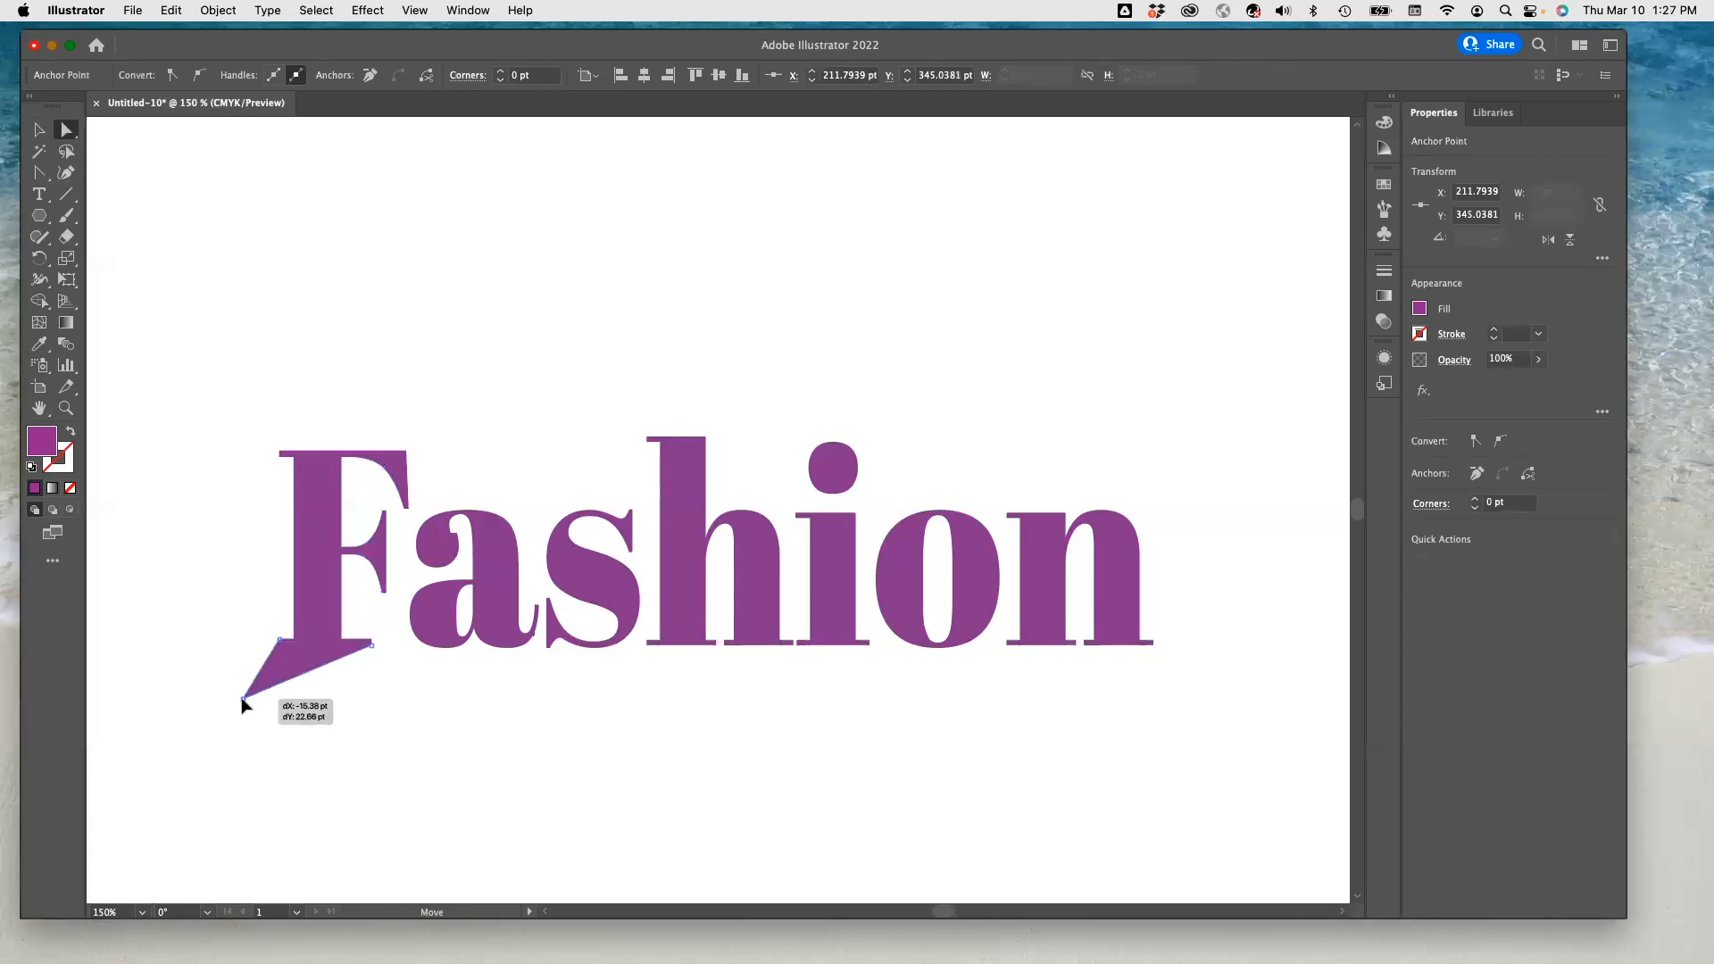
{"action": "left_click", "coordinate": [424, 647]}
{"action": "left_click_drag", "start_coordinate": [445, 647], "coordinate": [408, 693]}
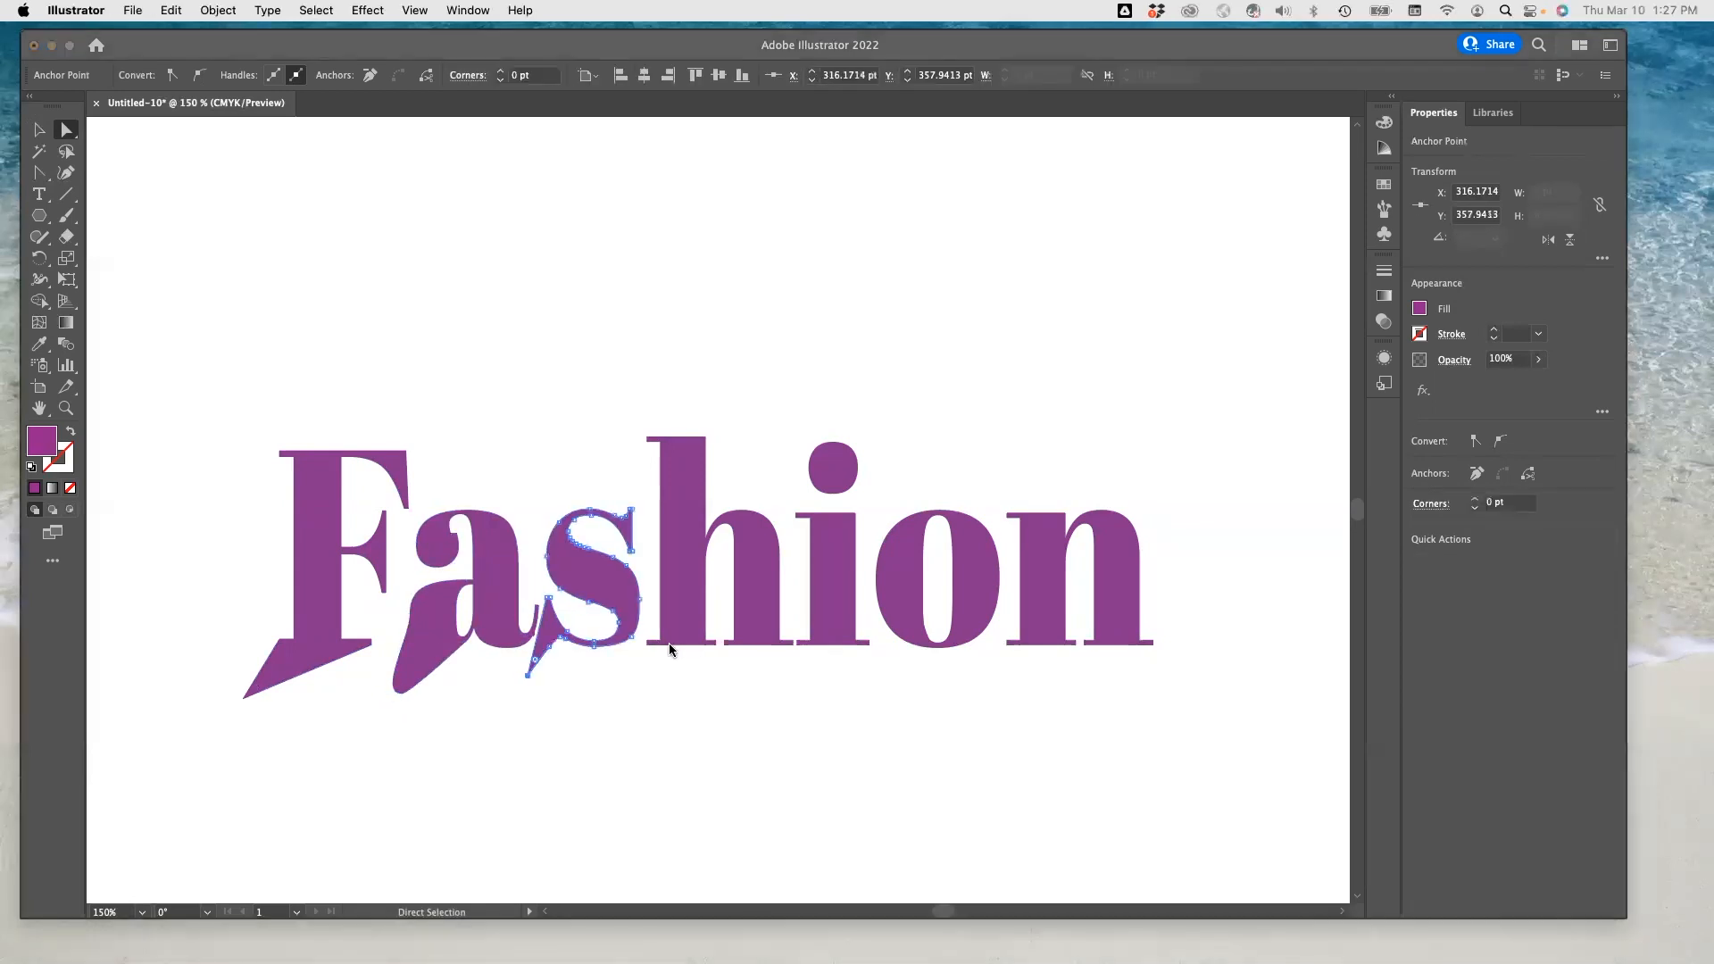
- Stretch bottom anchor points of the outlined h and i down-left, and those of the o and n down-right, with the Direct Selection tool
{"action": "left_click_drag", "start_coordinate": [650, 645], "coordinate": [612, 705]}
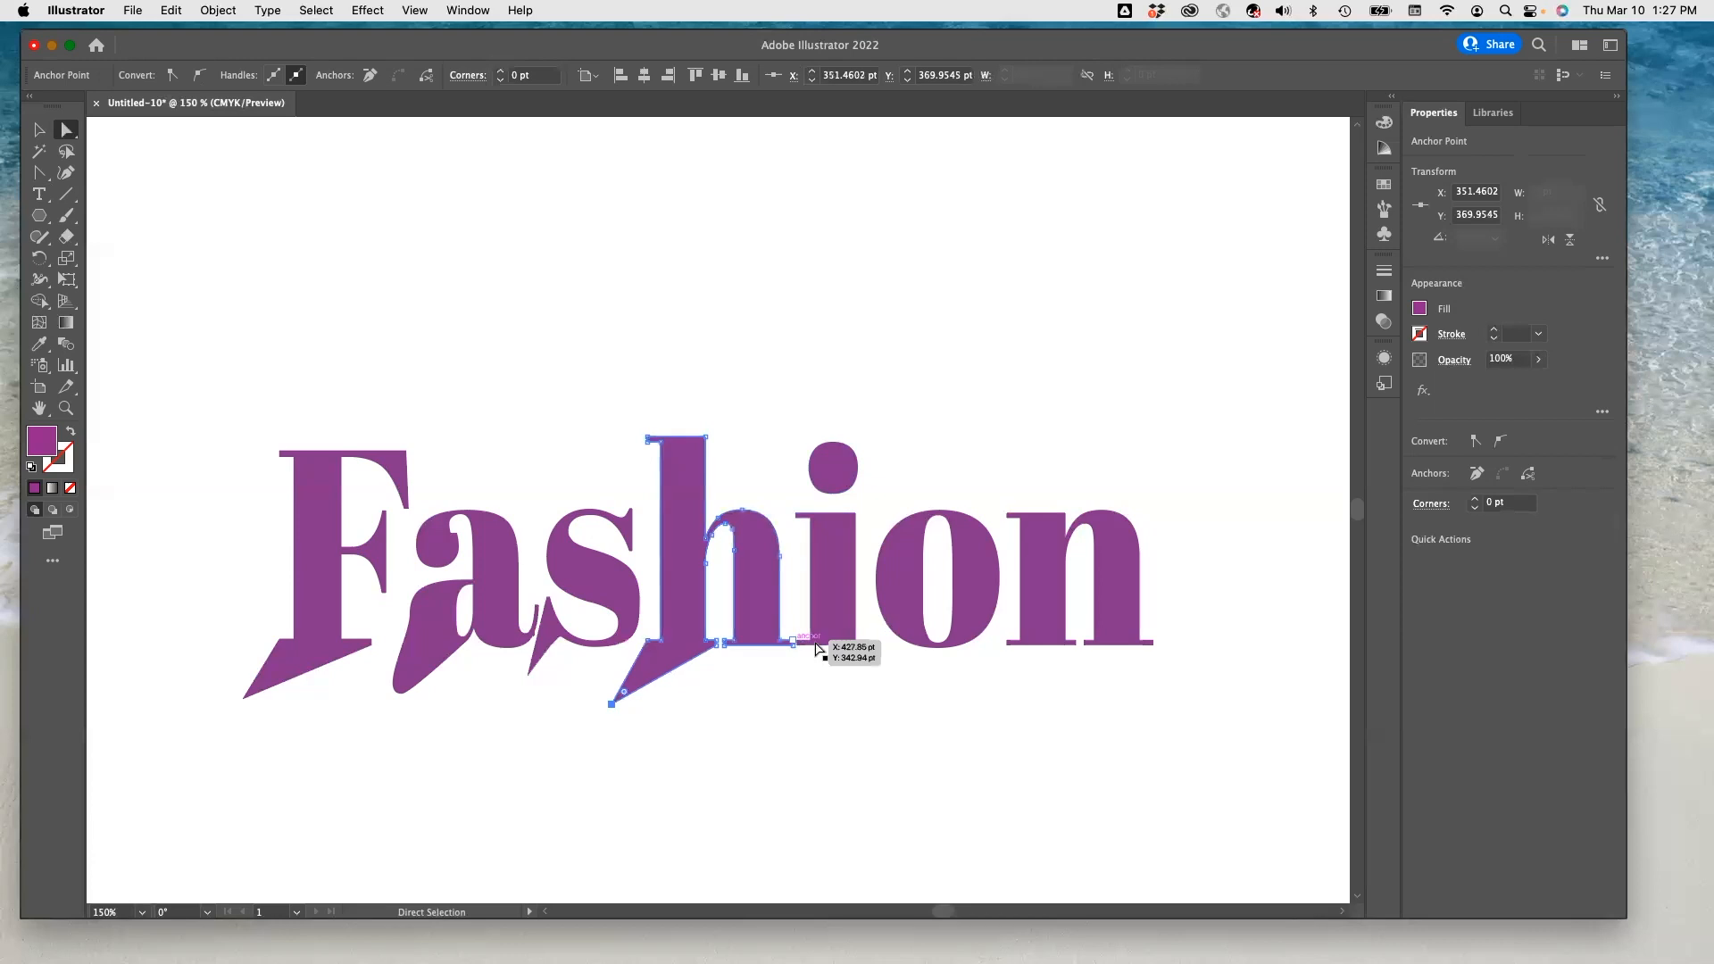
{"action": "left_click_drag", "start_coordinate": [794, 642], "coordinate": [773, 717]}
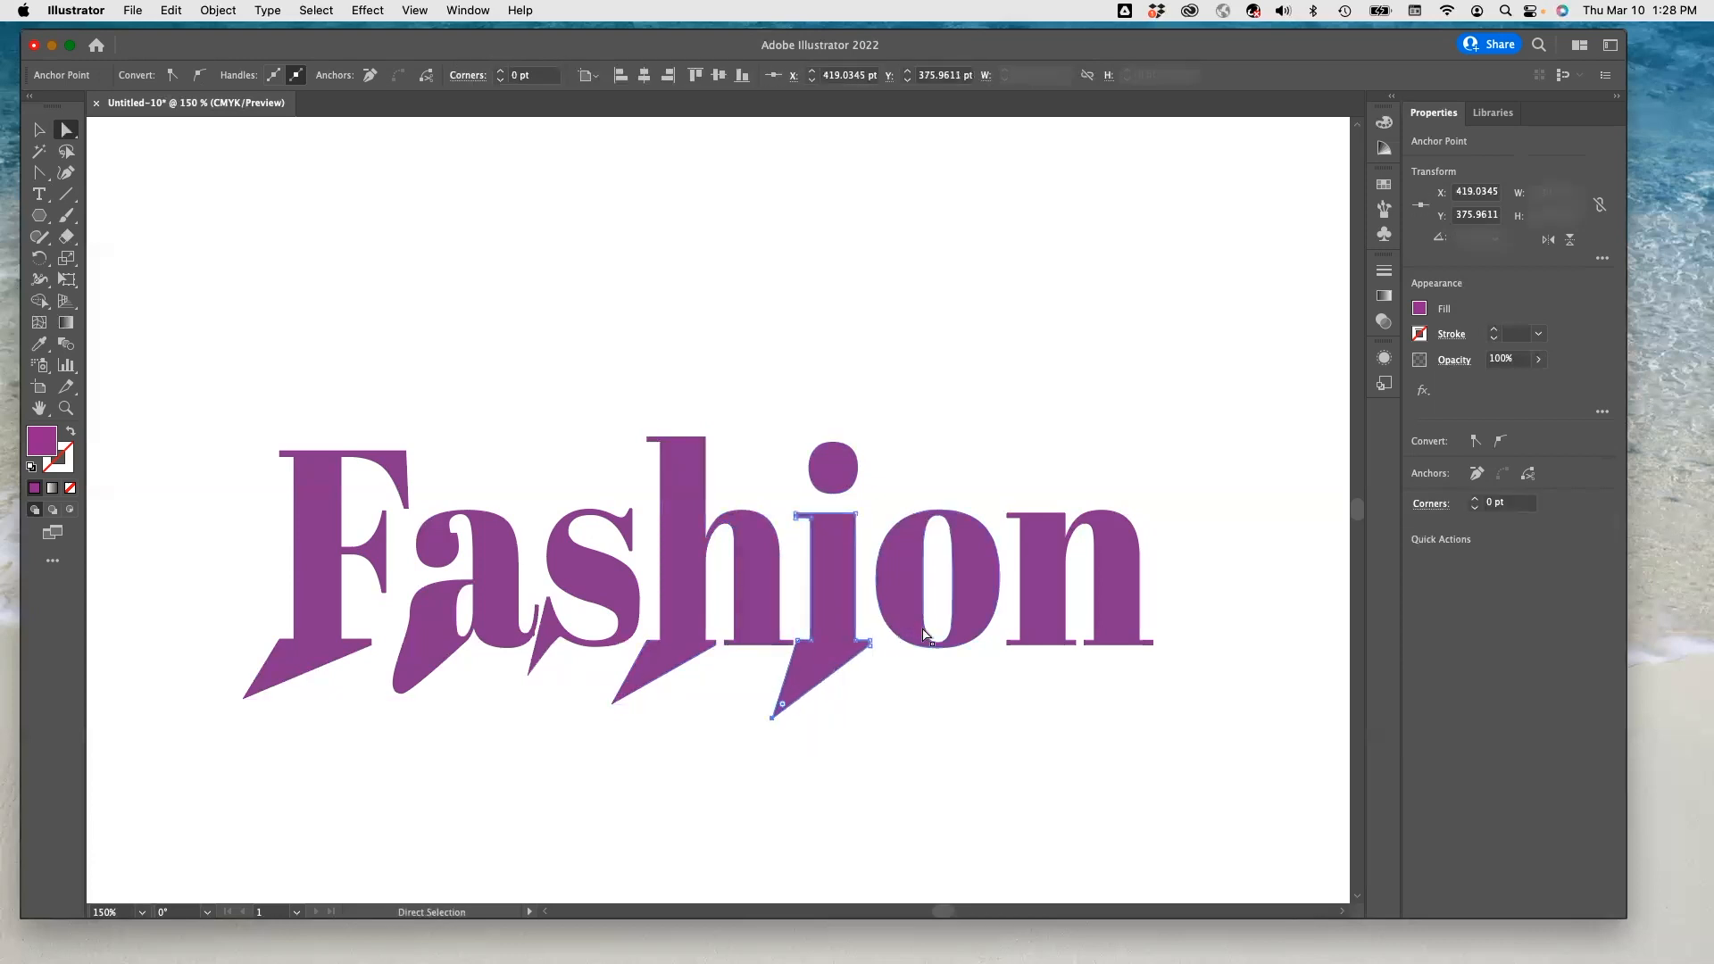
{"action": "mouse_move", "coordinate": [919, 649]}
{"action": "left_mouse_down"}
{"action": "mouse_move", "coordinate": [920, 683]}
{"action": "mouse_move", "coordinate": [935, 654]}
{"action": "left_mouse_up"}
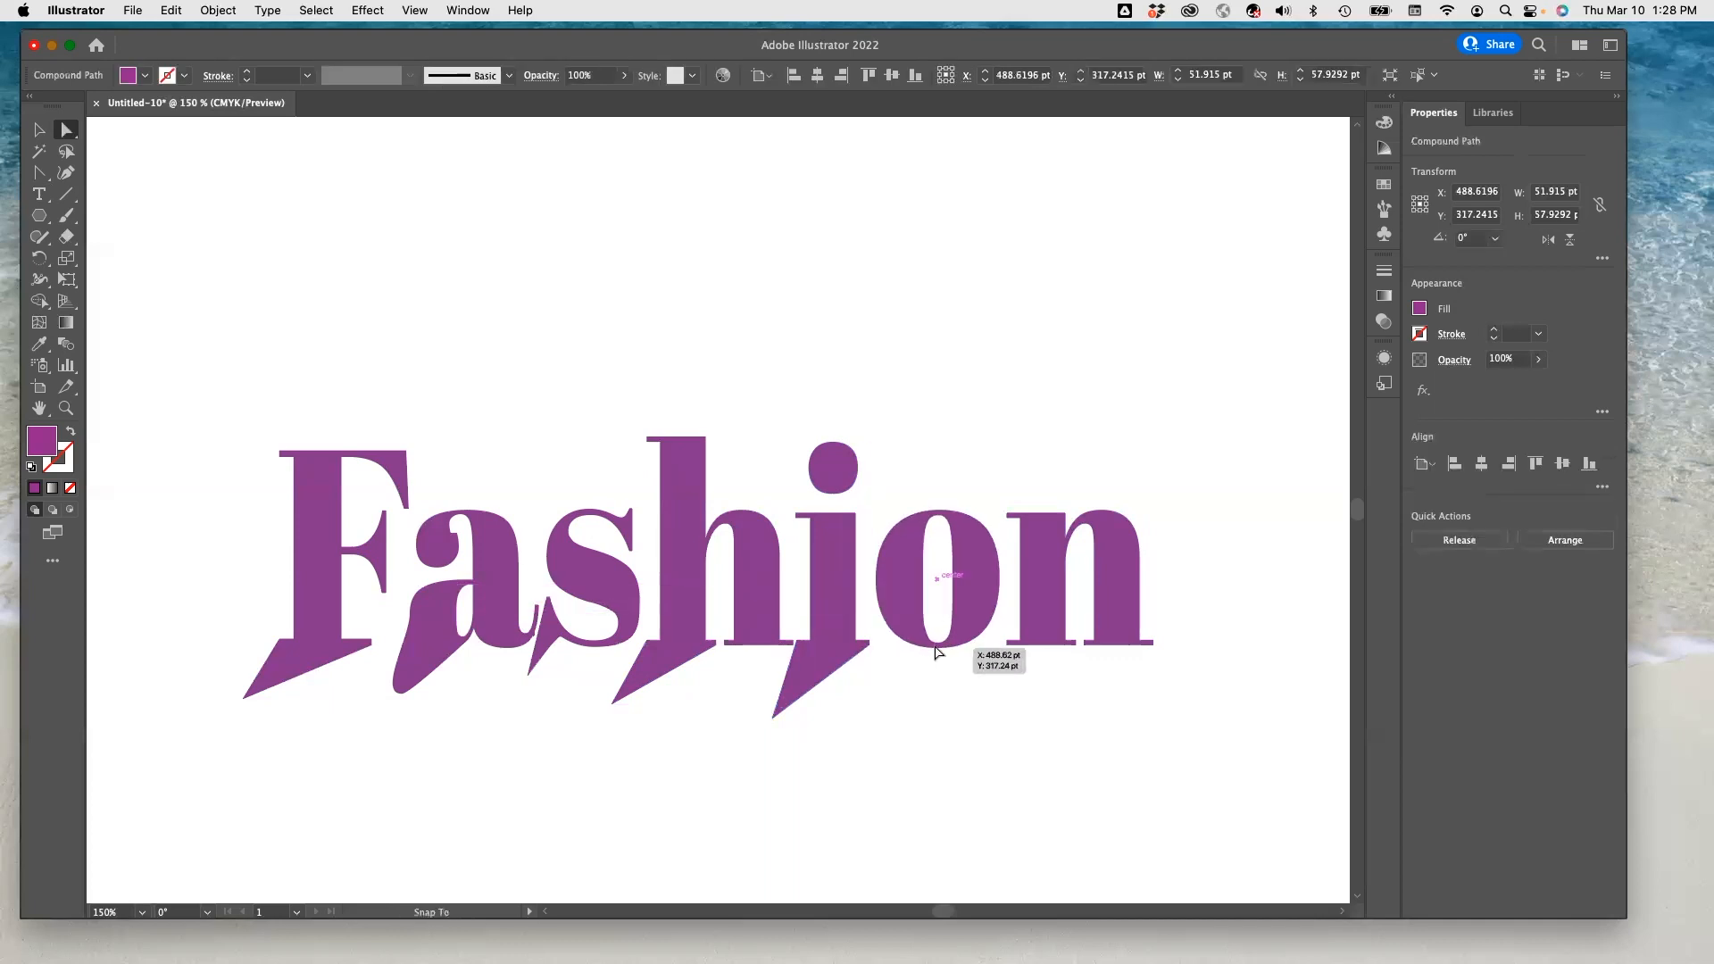
{"action": "left_click", "coordinate": [936, 649]}
{"action": "left_click_drag", "start_coordinate": [935, 651], "coordinate": [969, 725]}
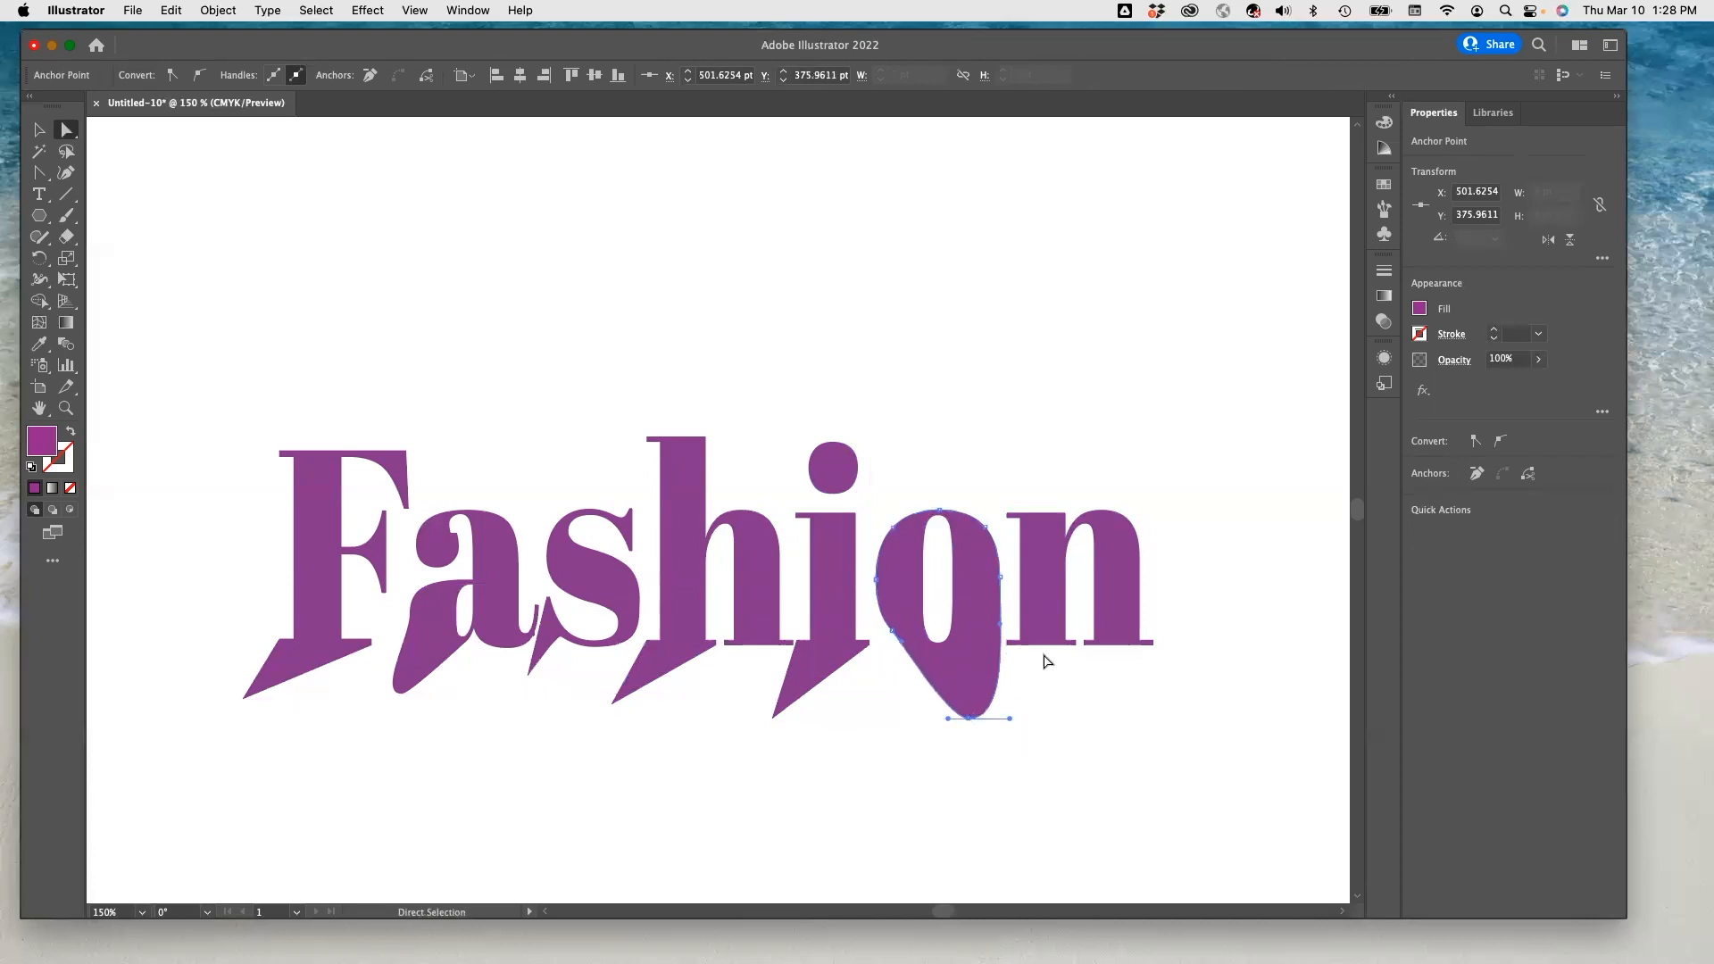
{"action": "left_click", "coordinate": [1054, 643]}
{"action": "left_click_drag", "start_coordinate": [1079, 645], "coordinate": [1229, 720]}
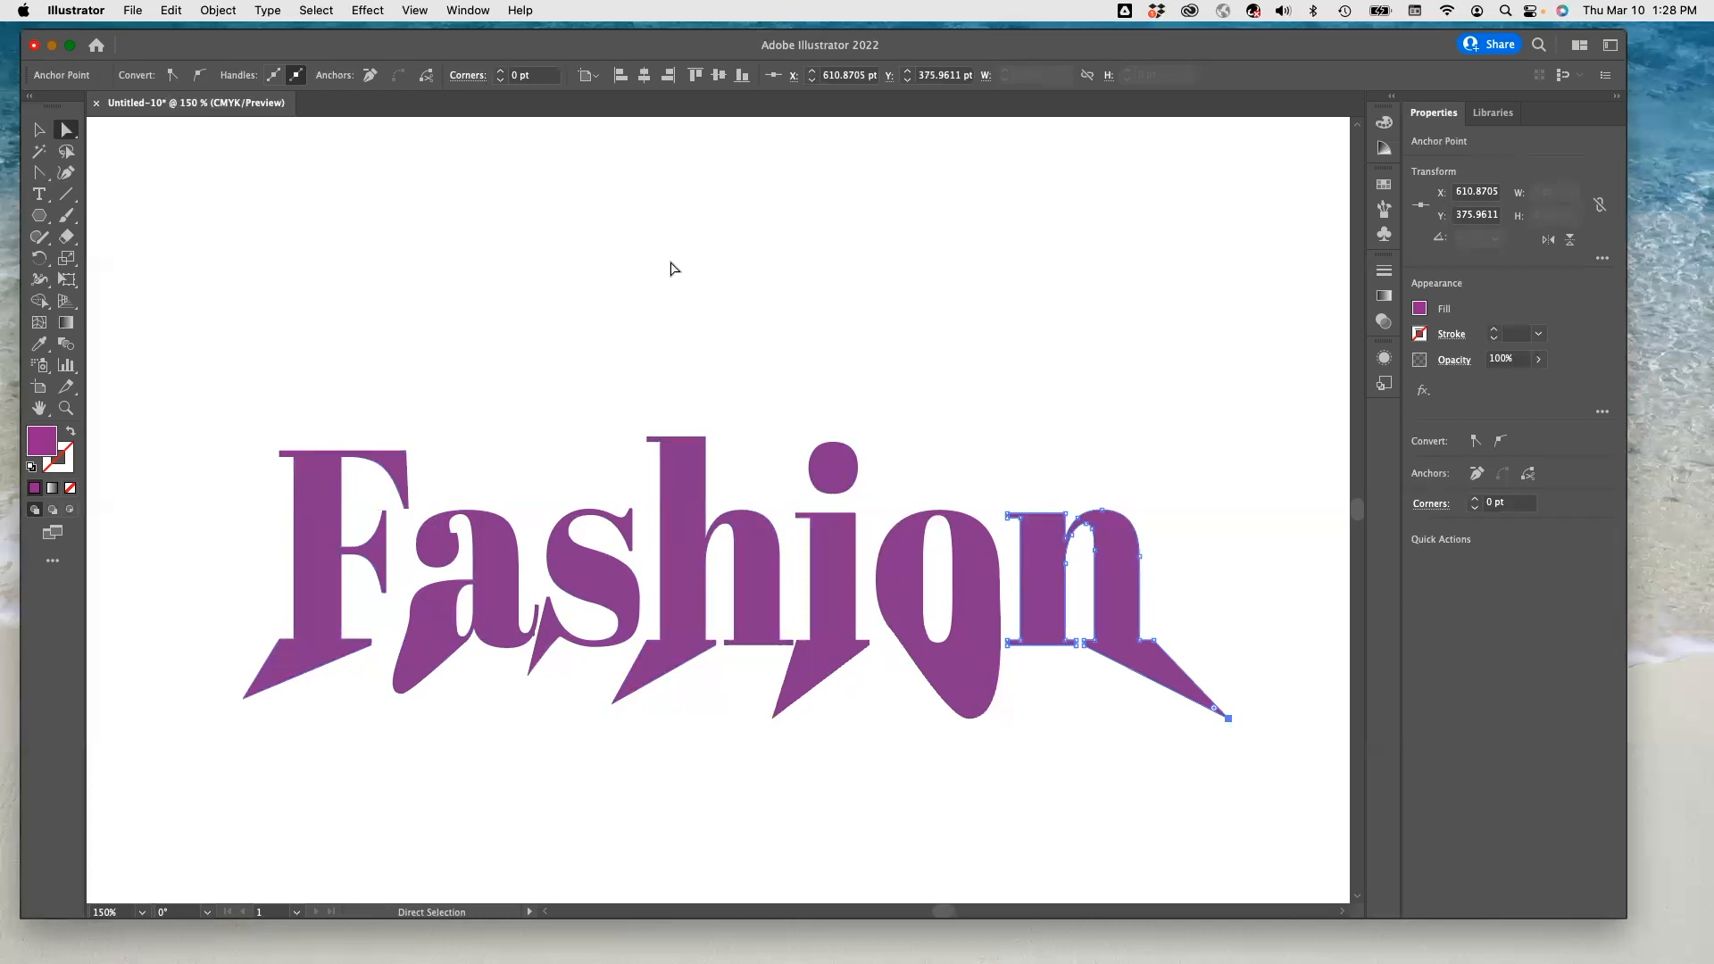
- Draw a rectangular text frame above the outlined word with the Type tool, set its text to 14 pt and add filler letters after "Lo"
{"action": "left_click", "coordinate": [48, 203]}
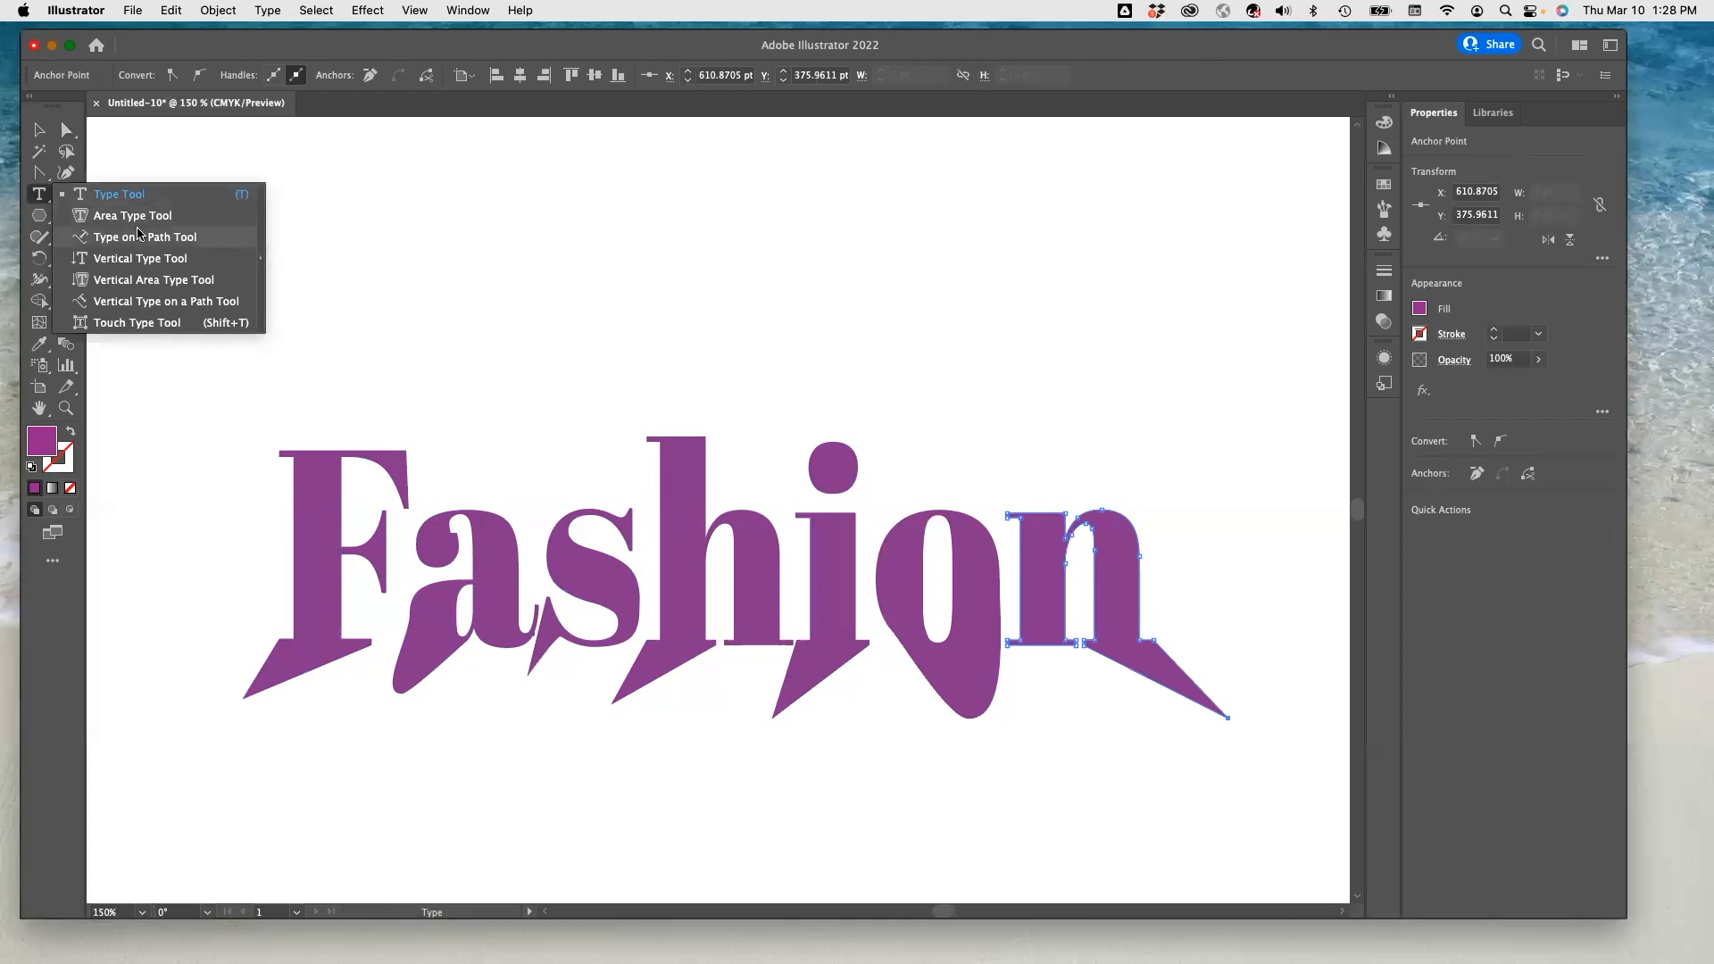
{"action": "left_click", "coordinate": [47, 197]}
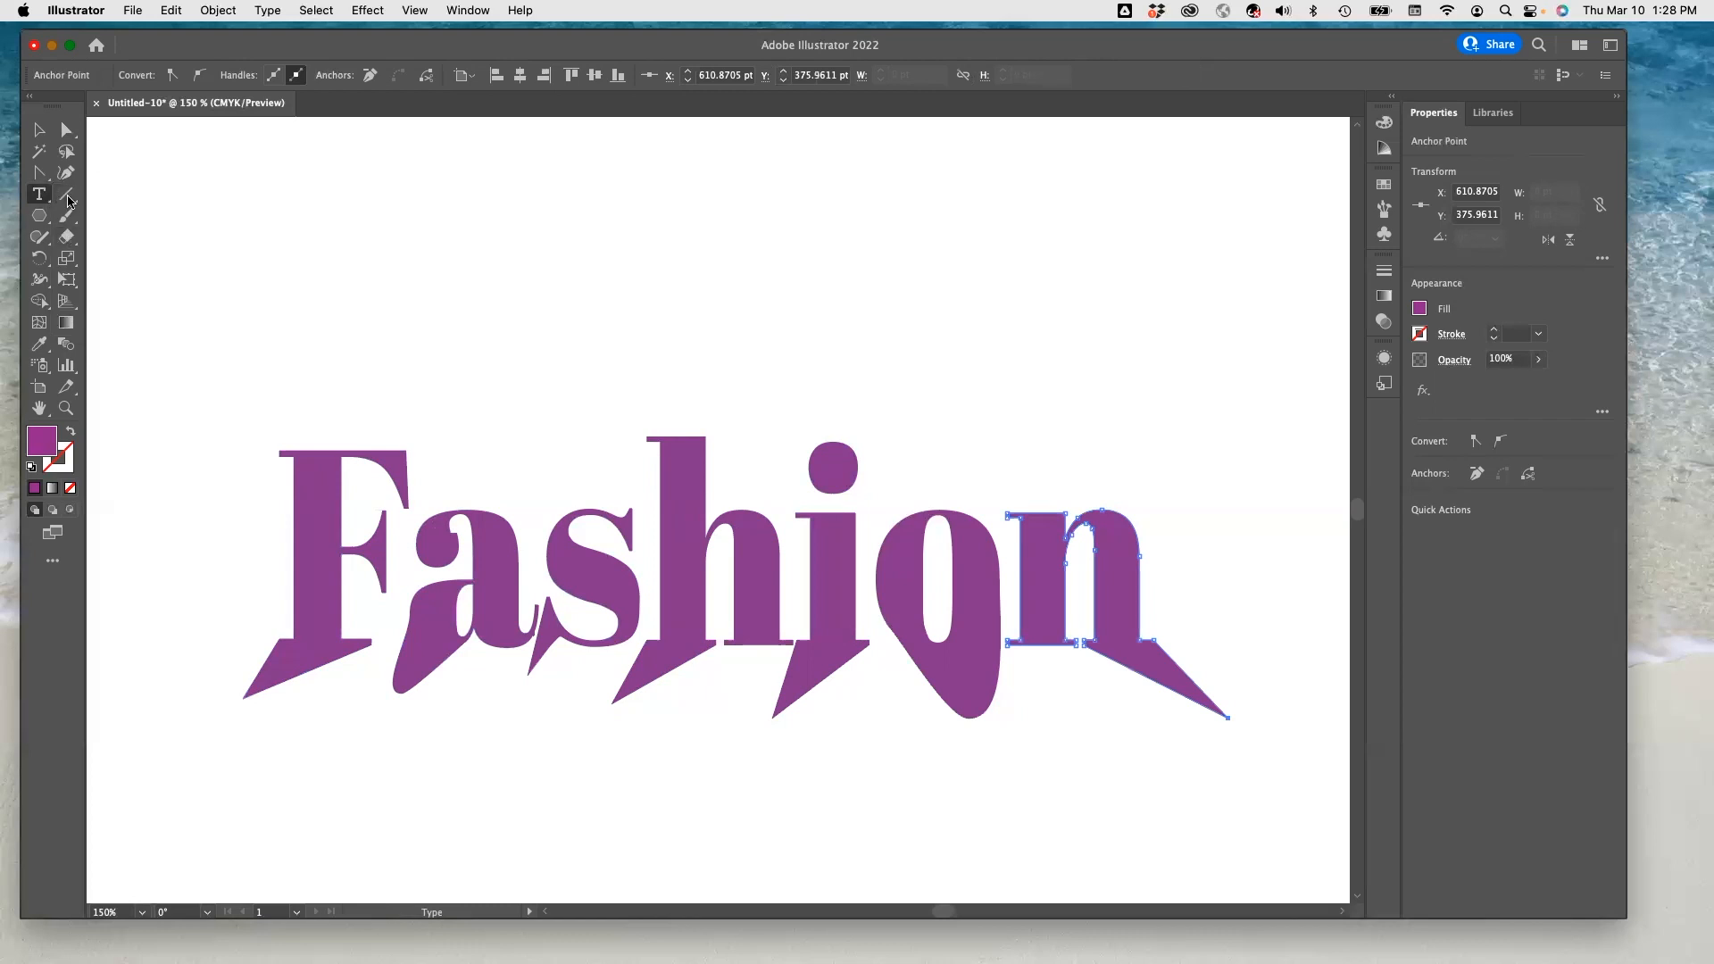
{"action": "left_click_drag", "start_coordinate": [203, 171], "coordinate": [414, 296]}
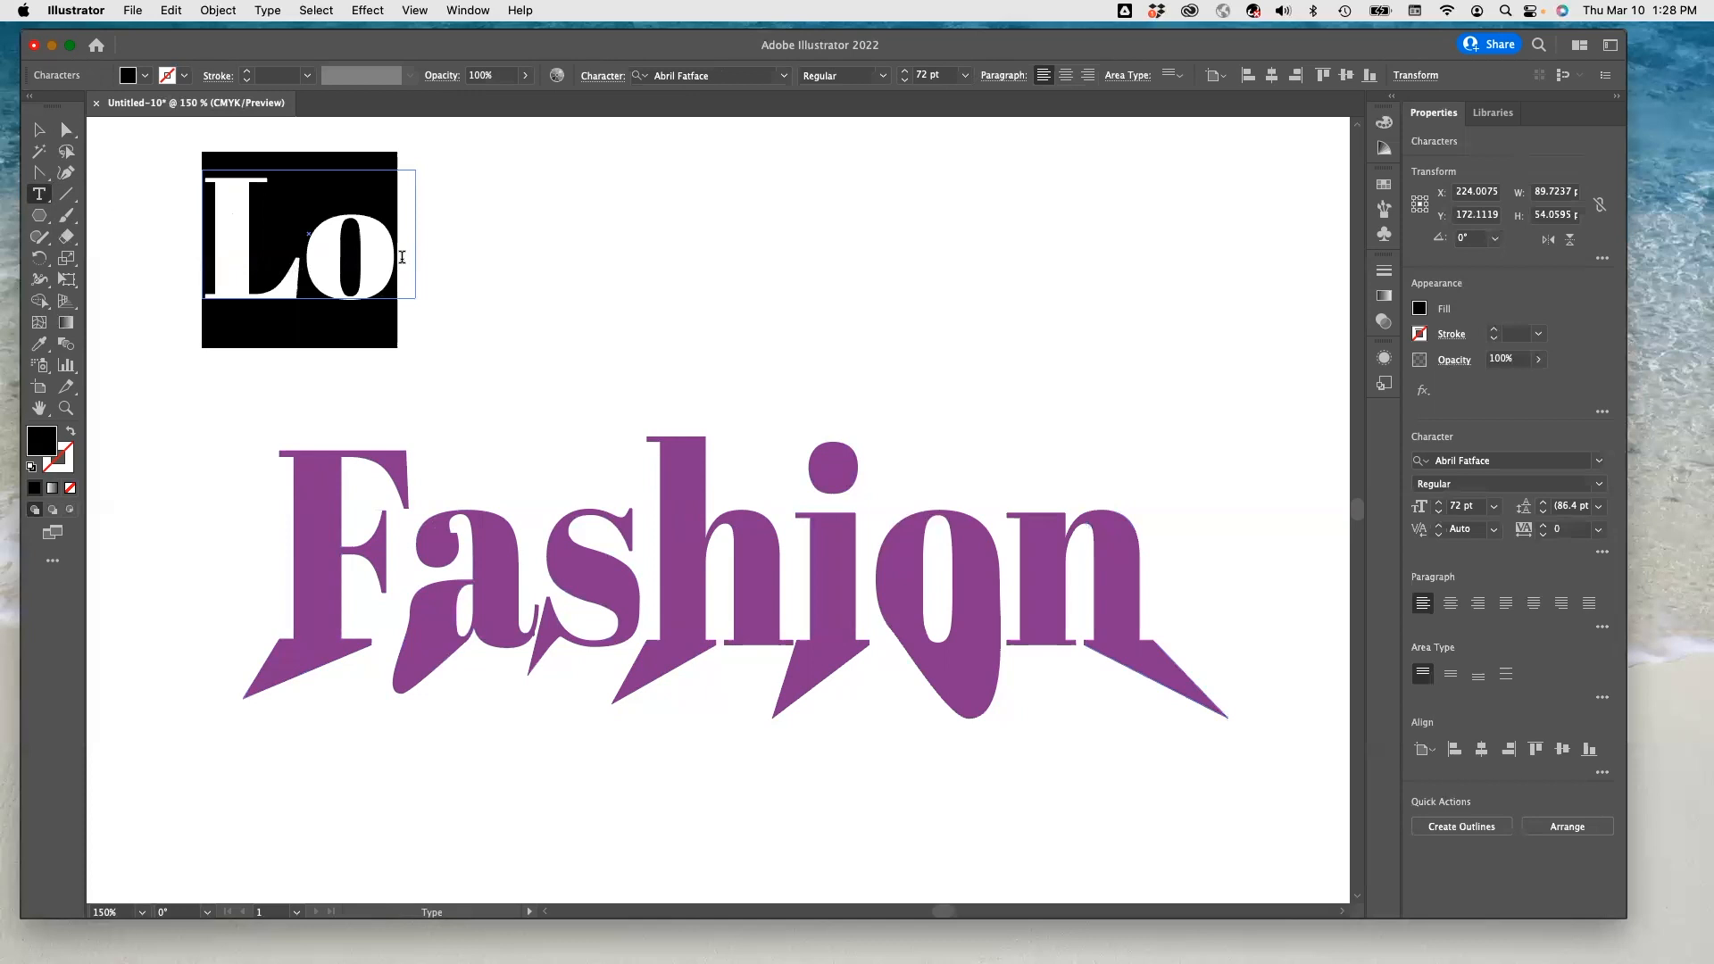
{"action": "left_click", "coordinate": [1496, 513]}
{"action": "left_click", "coordinate": [1509, 688]}
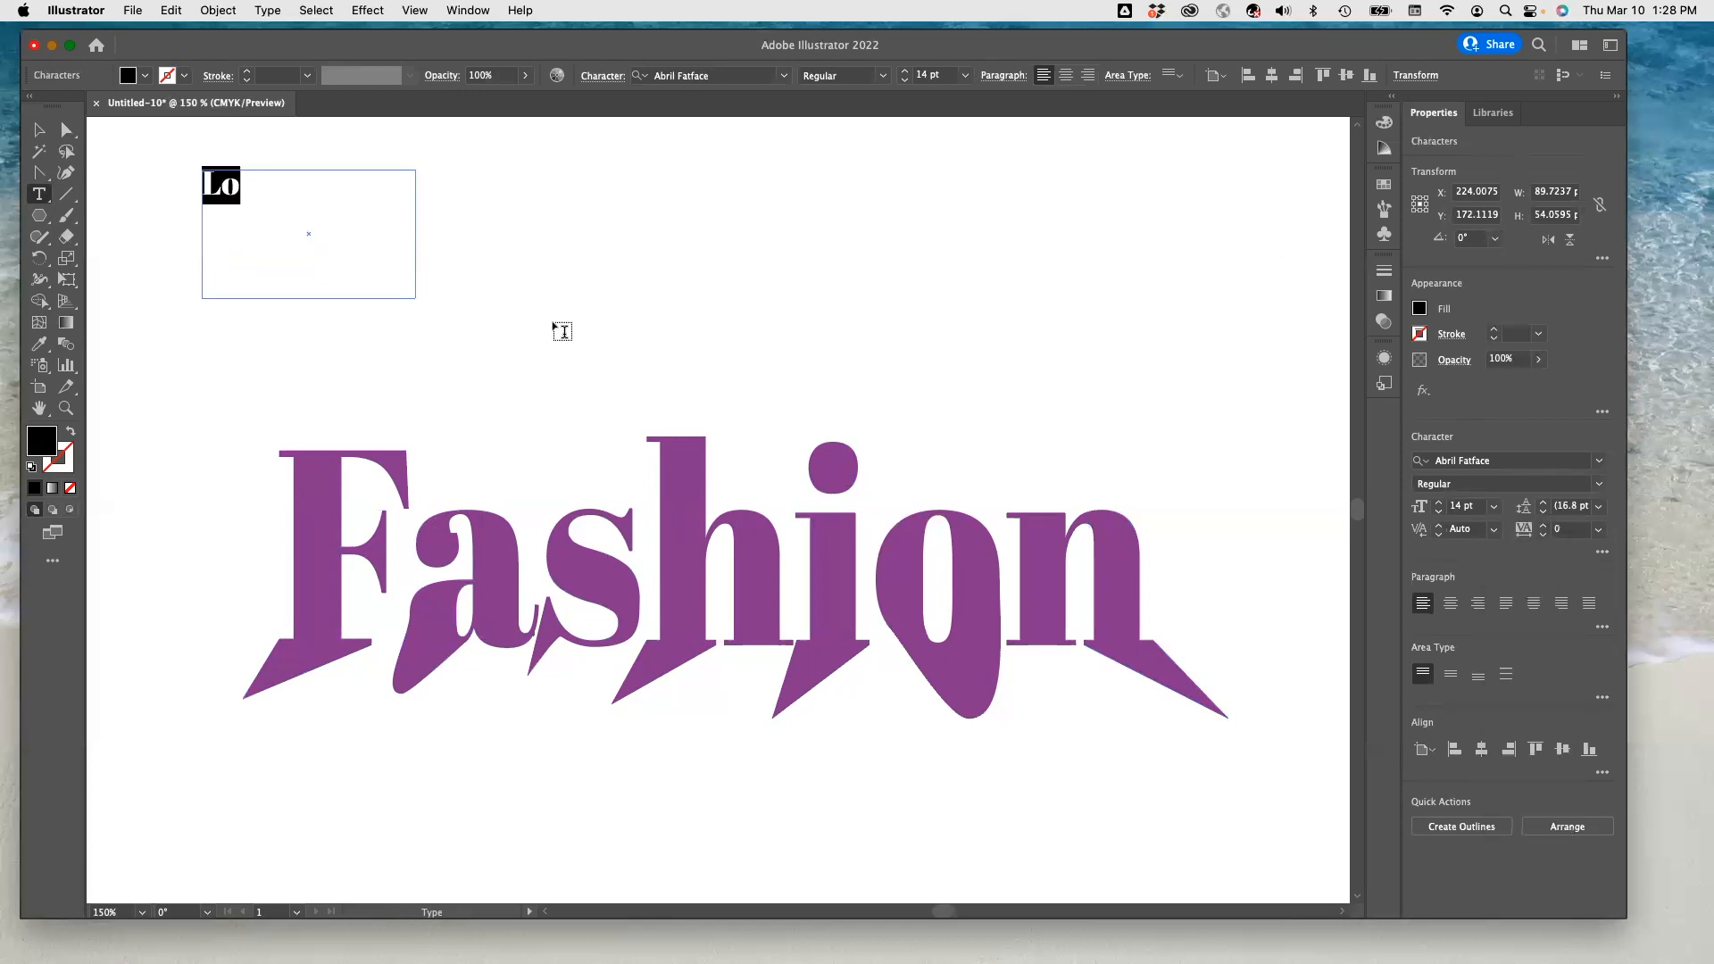
{"action": "left_click", "coordinate": [258, 194]}
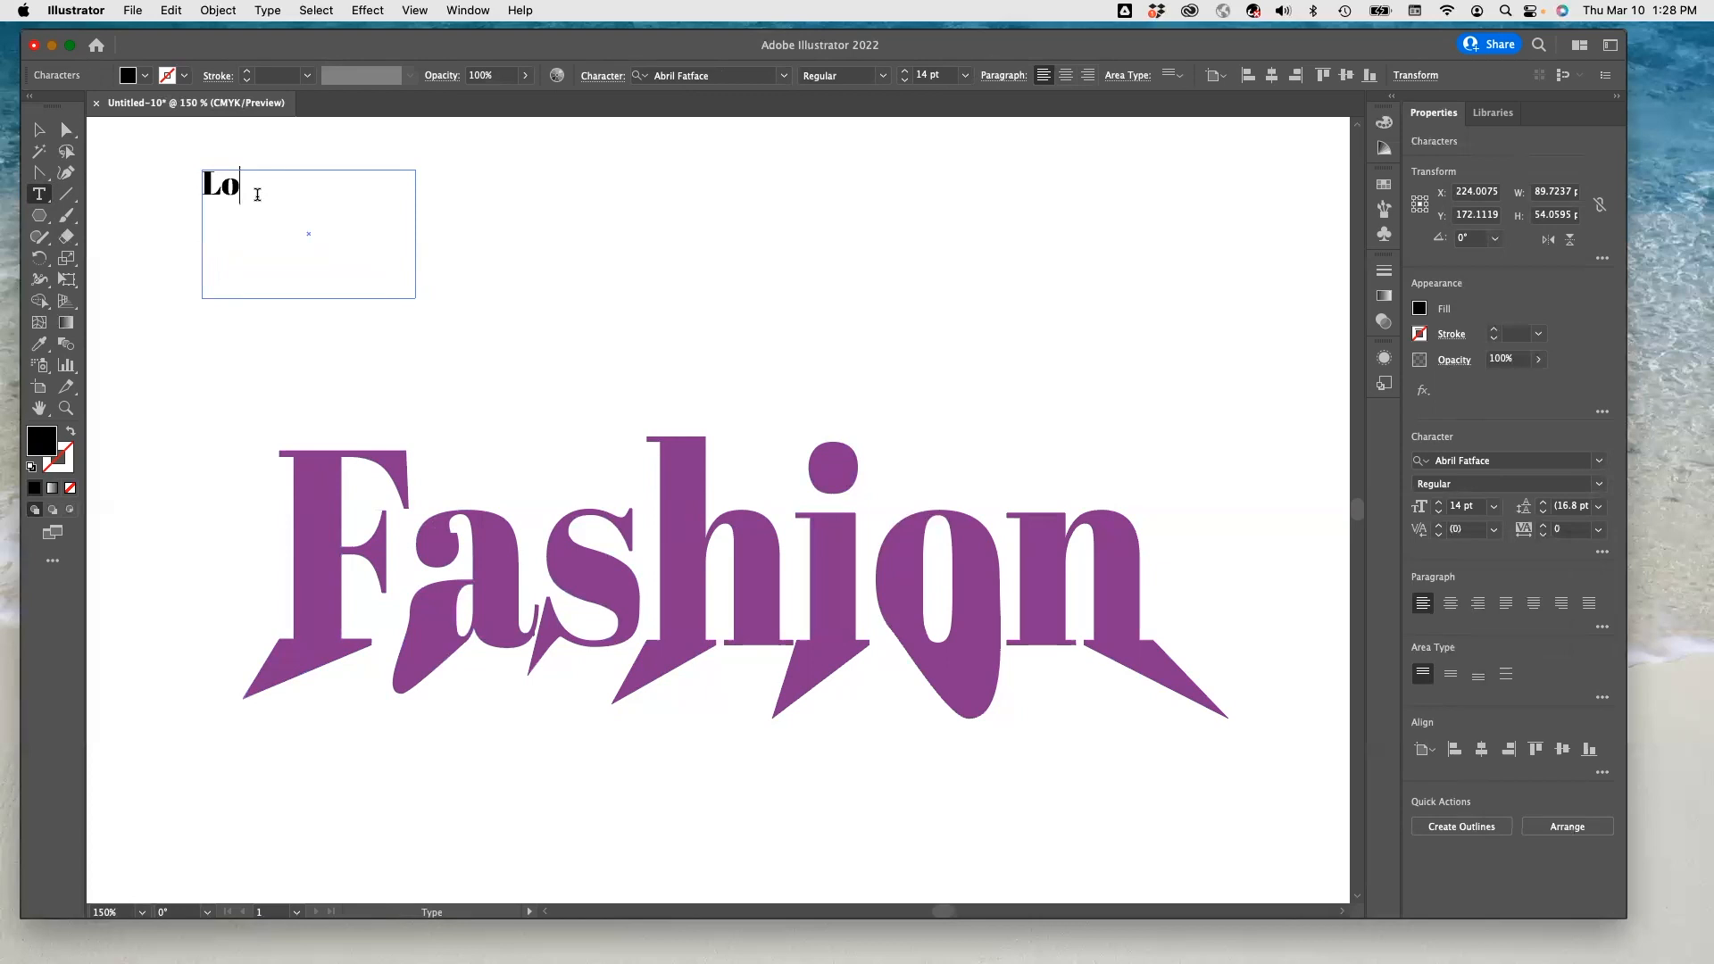
{"action": "type", "text": "fdgadfh"}
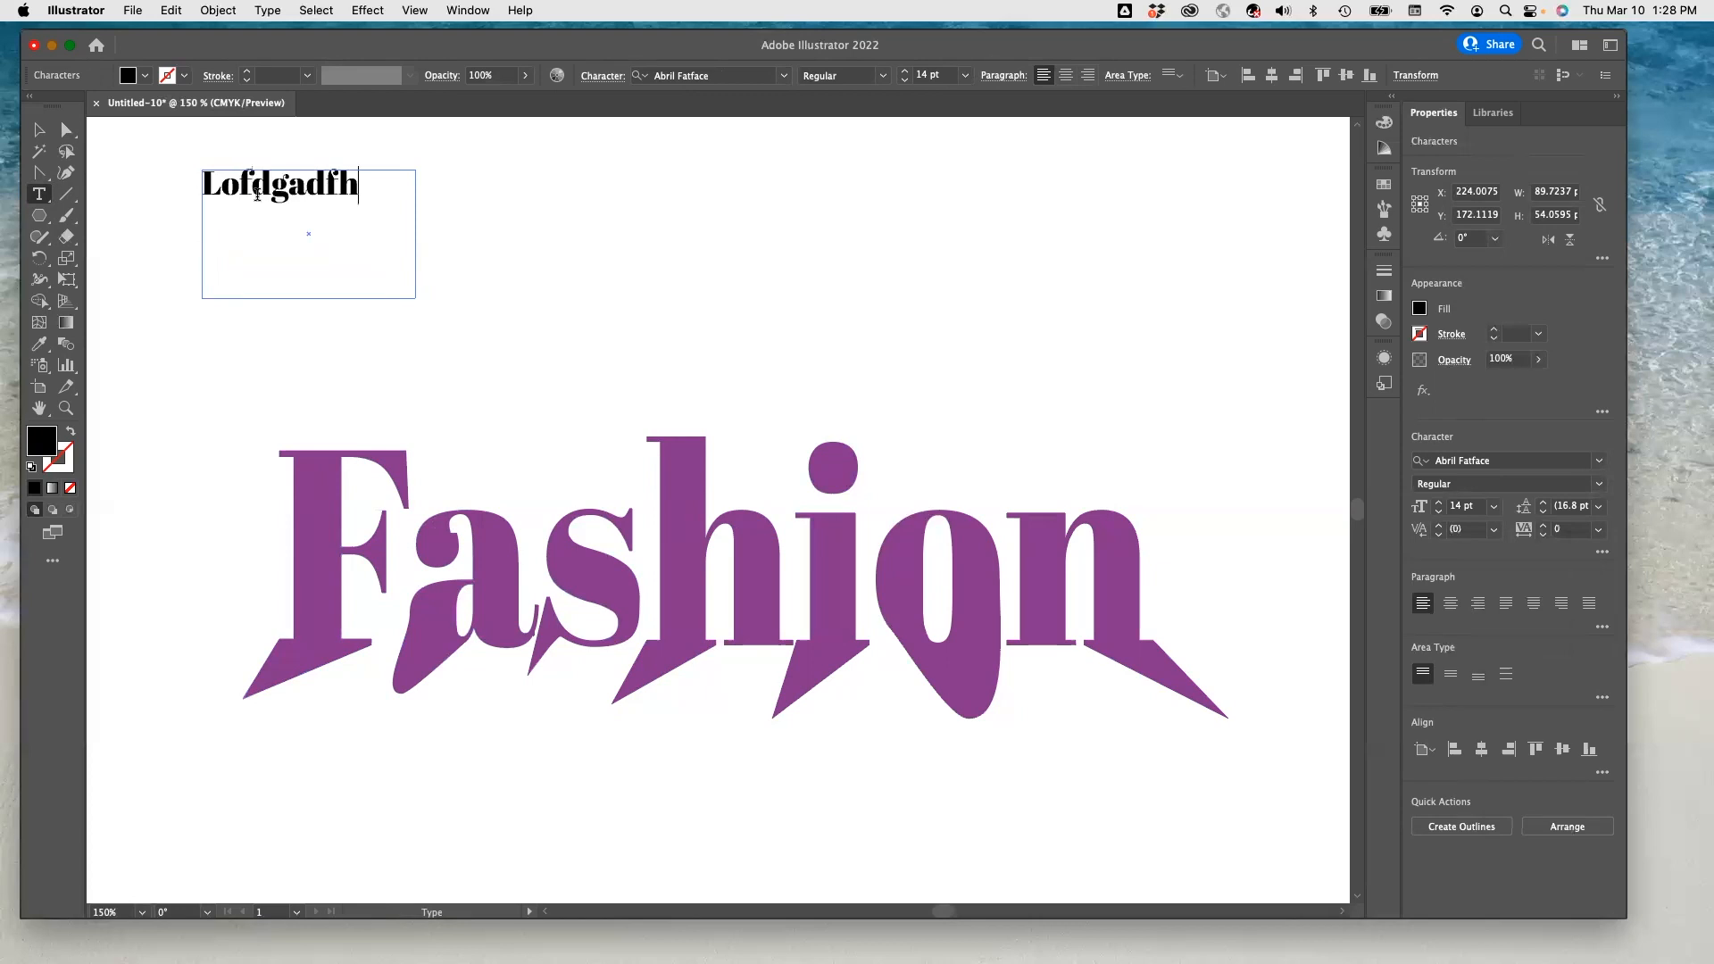
{"action": "key", "text": "BackSpace"}
{"action": "key", "text": "BackSpace"}
{"action": "key", "text": "BackSpace"}
{"action": "type", "text": "dfh"}
- Undo the filler text and the rectangular text frame
{"action": "key", "text": "super+z"}
{"action": "key", "text": "super+z"}
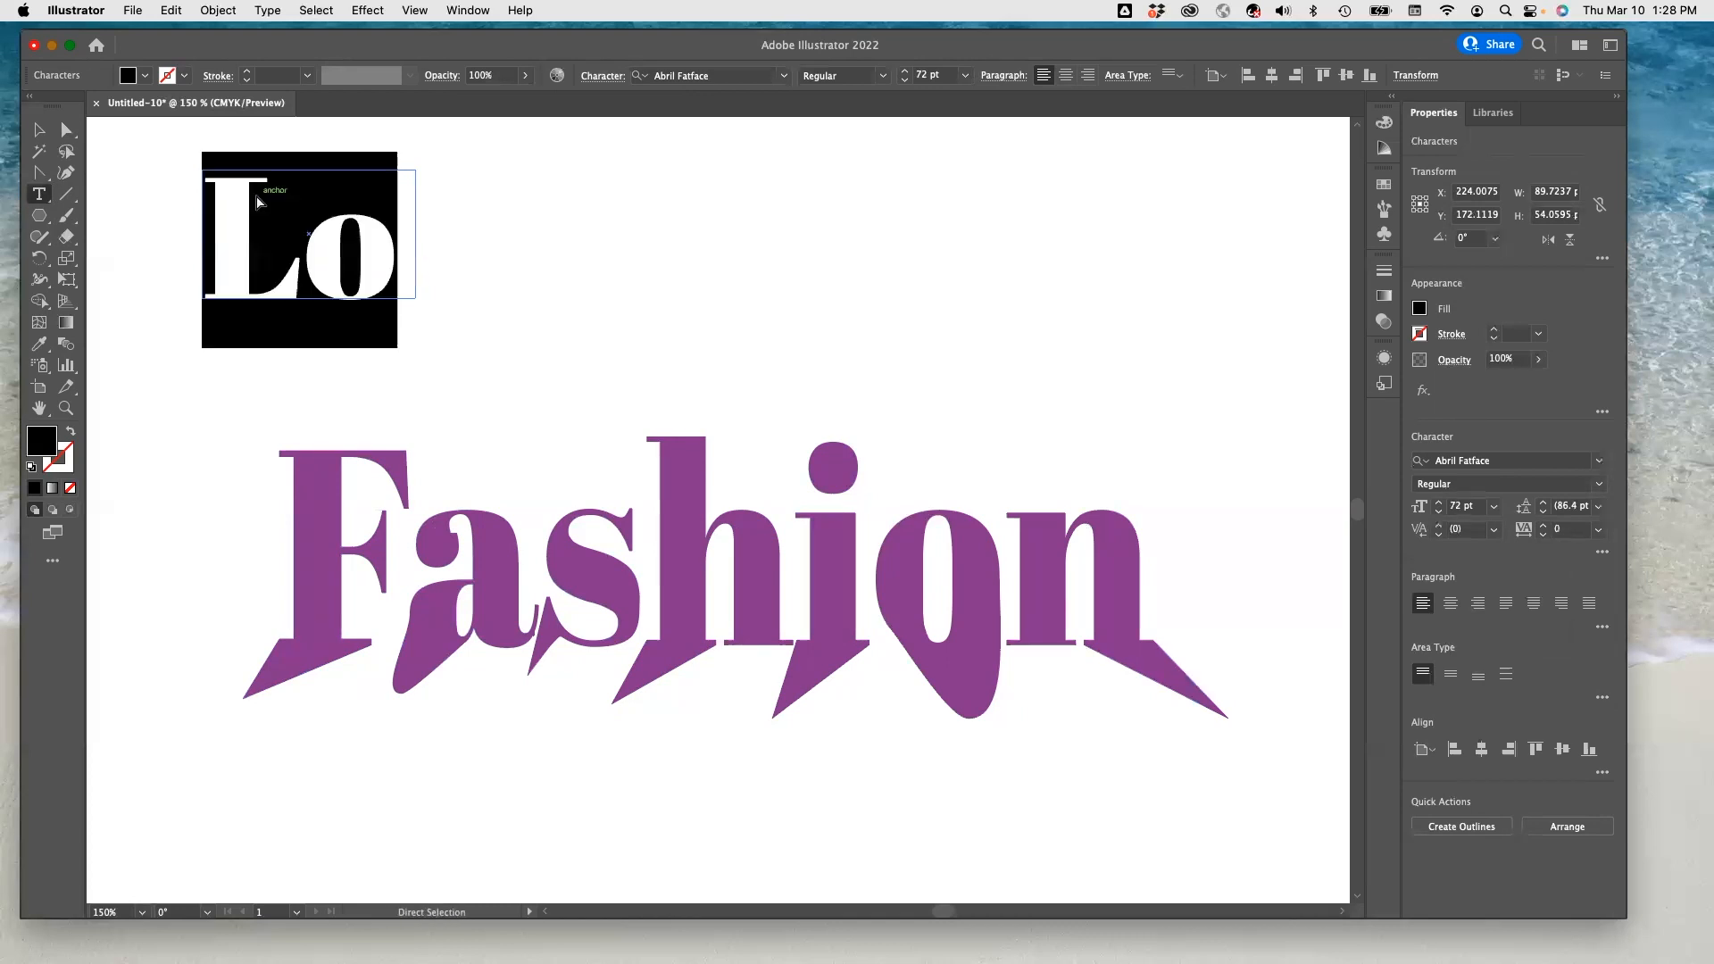
{"action": "key", "text": "super+z"}
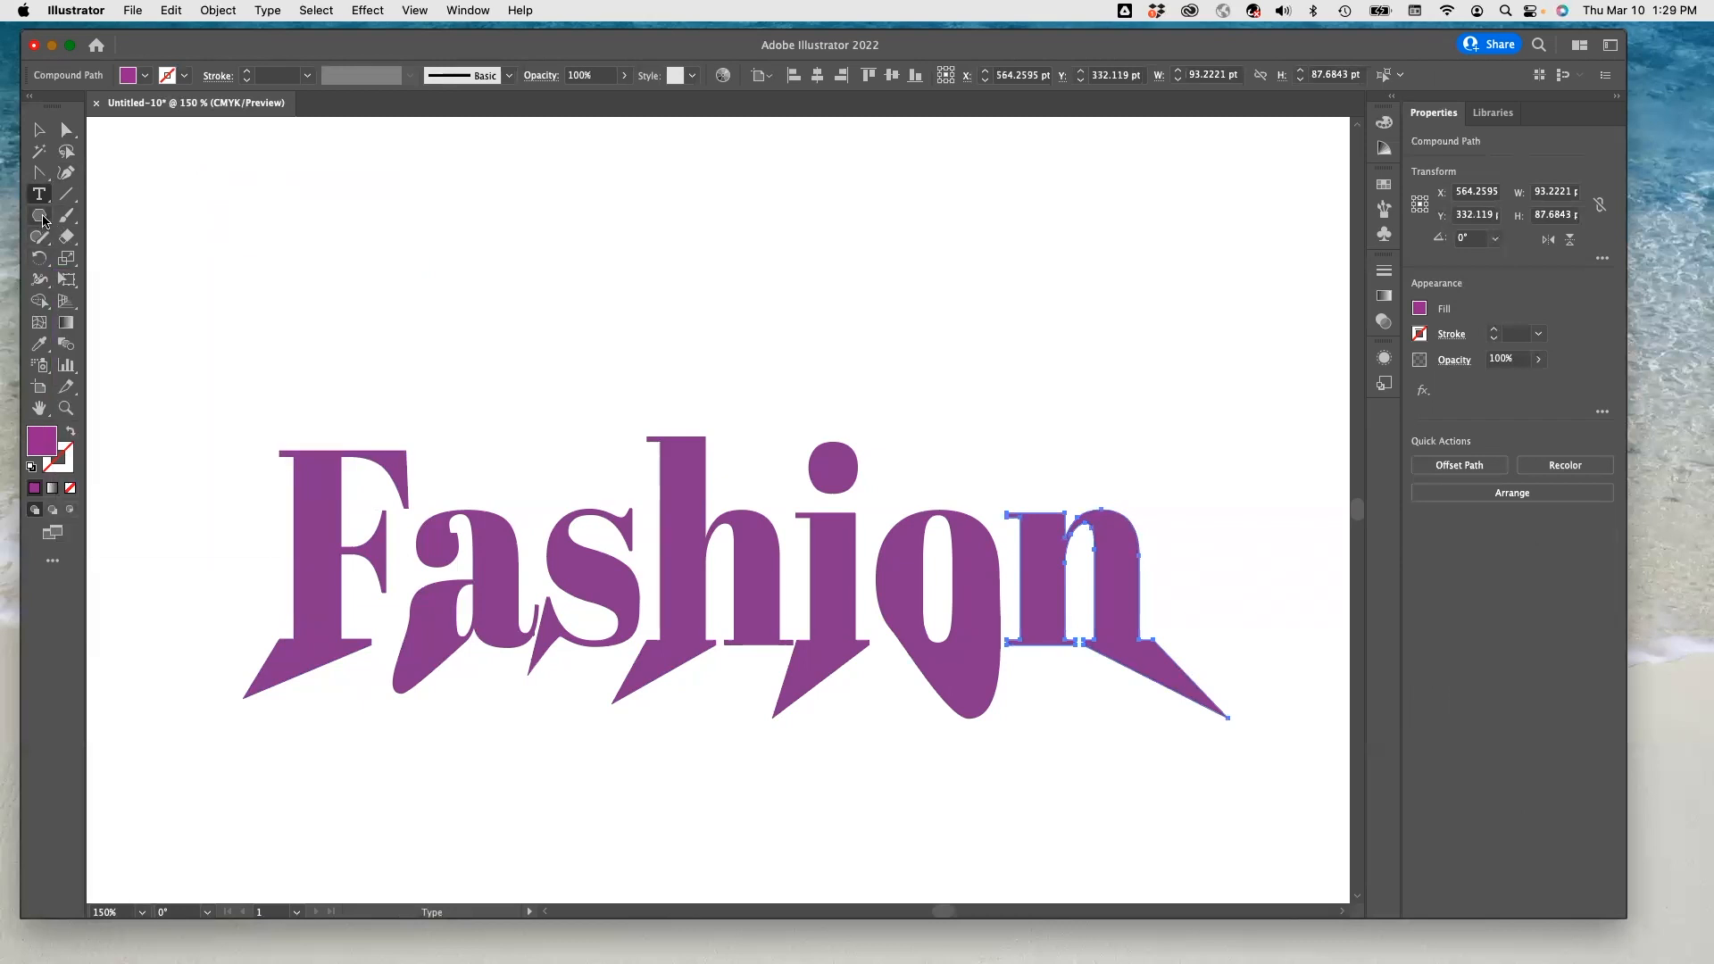
- Draw a closed, irregular six-point shape about 154 pt wide and 212 pt high above and beside the F with the Pen tool
{"action": "left_click_drag", "start_coordinate": [40, 175], "coordinate": [94, 174]}
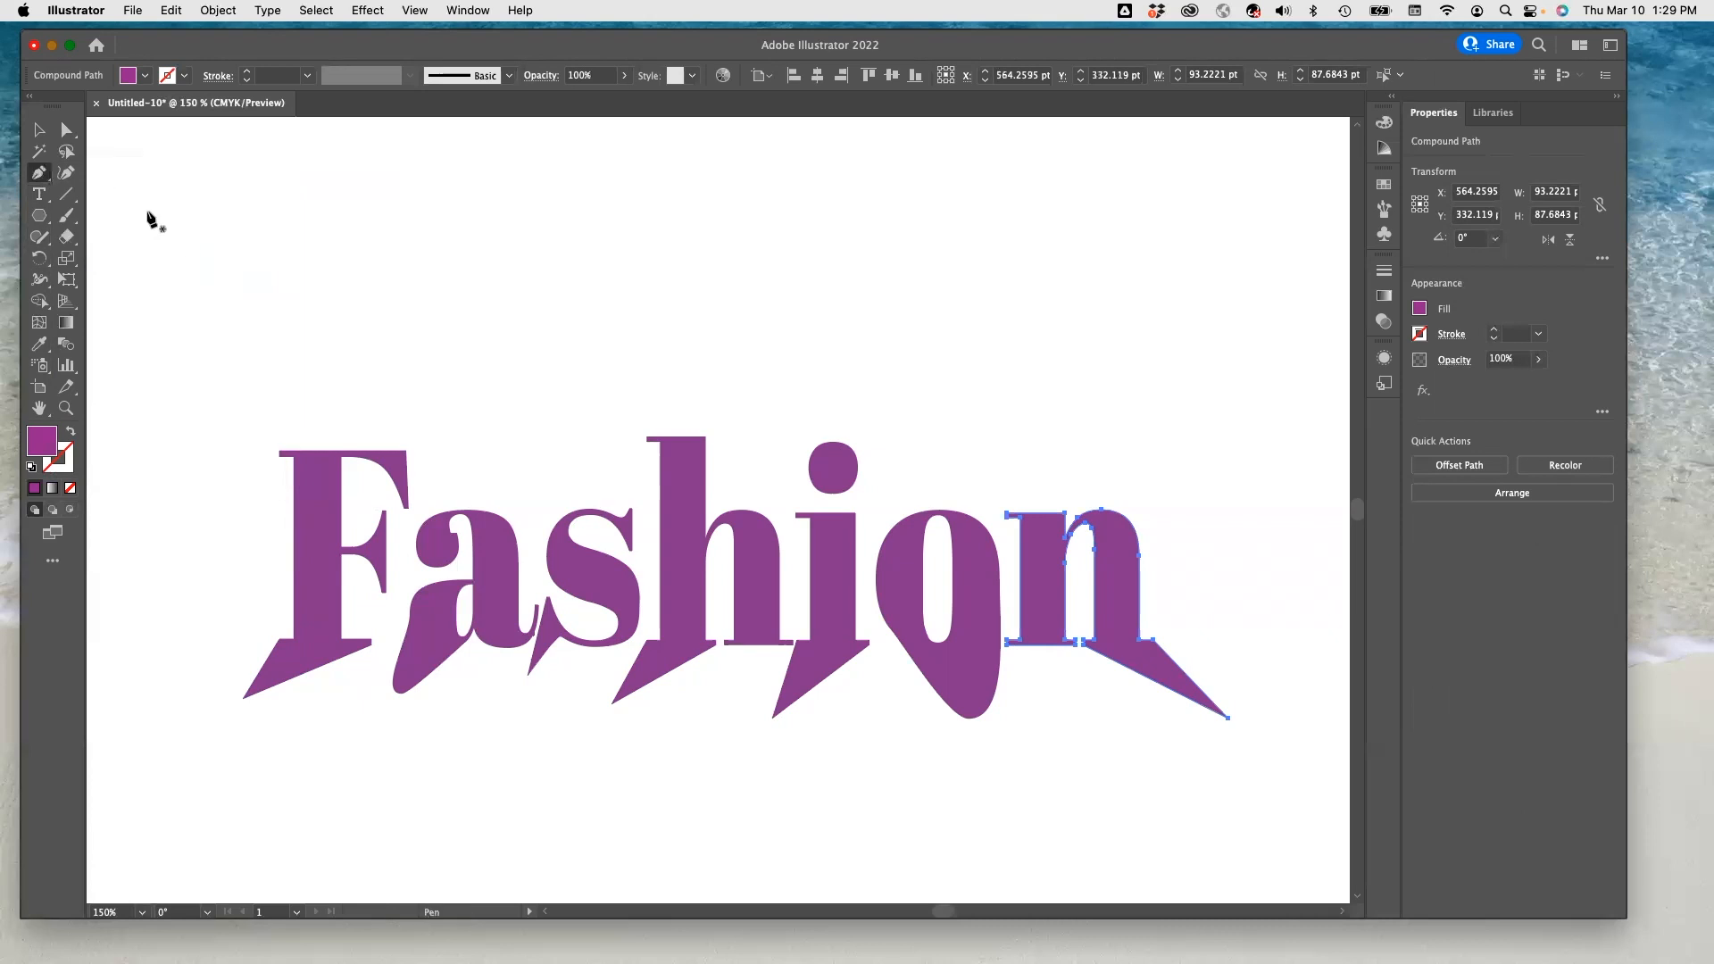
{"action": "left_click", "coordinate": [140, 252]}
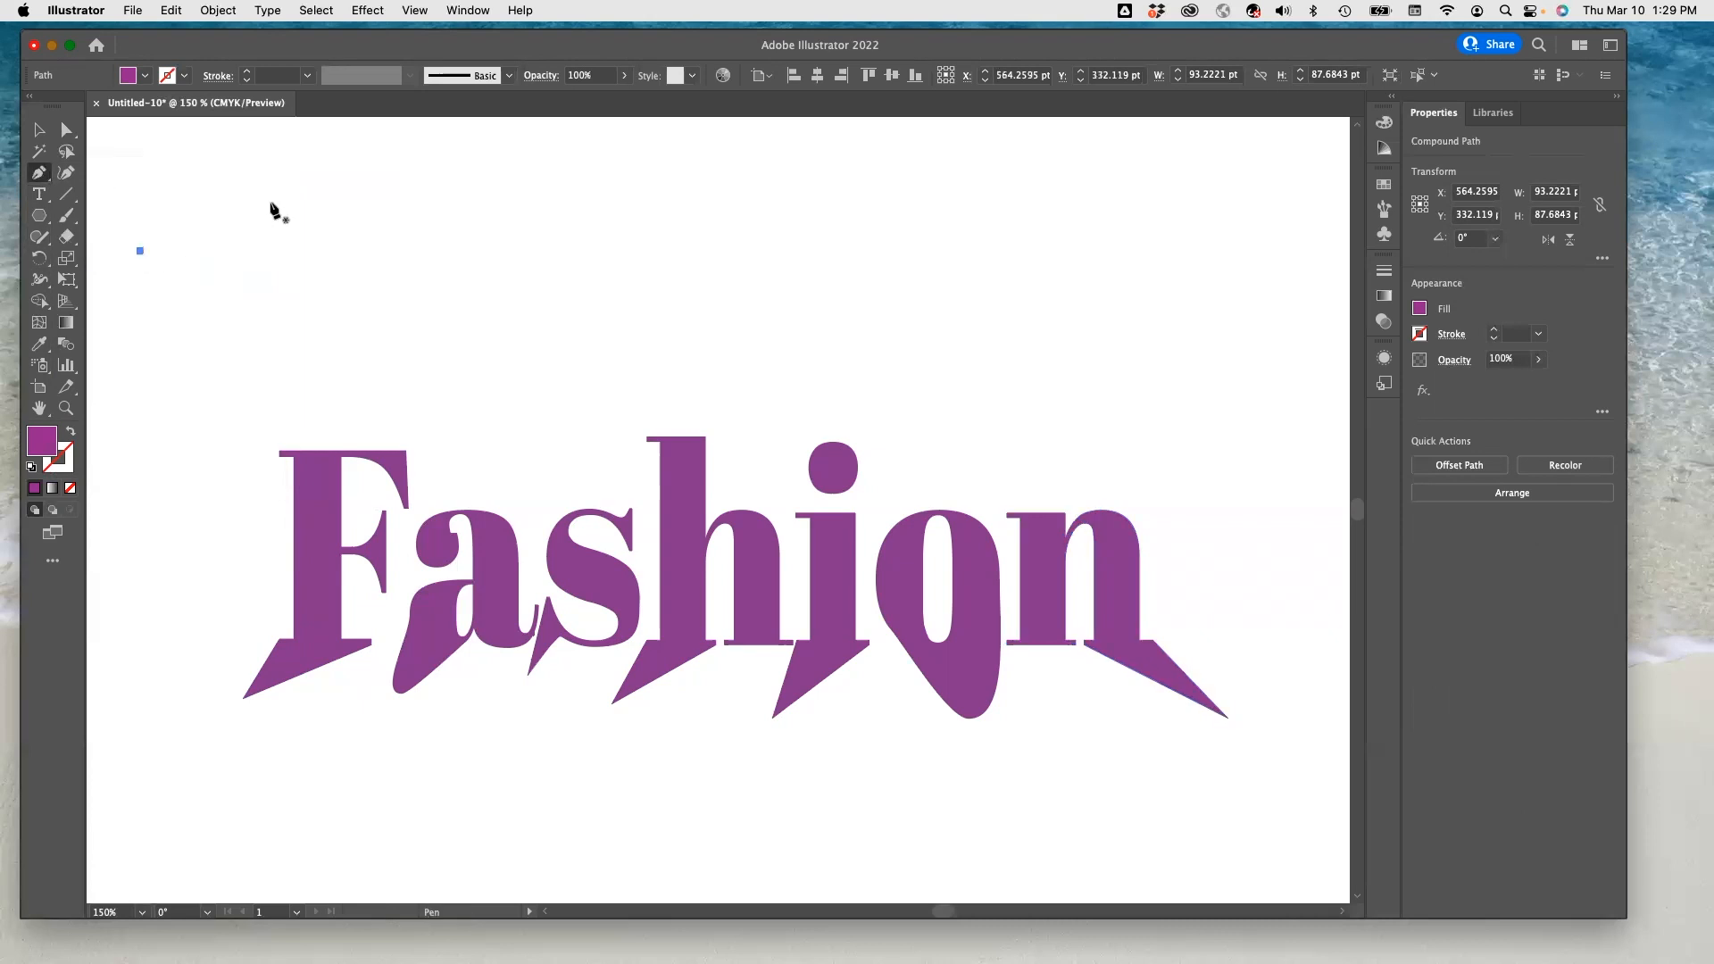
{"action": "left_click", "coordinate": [315, 143]}
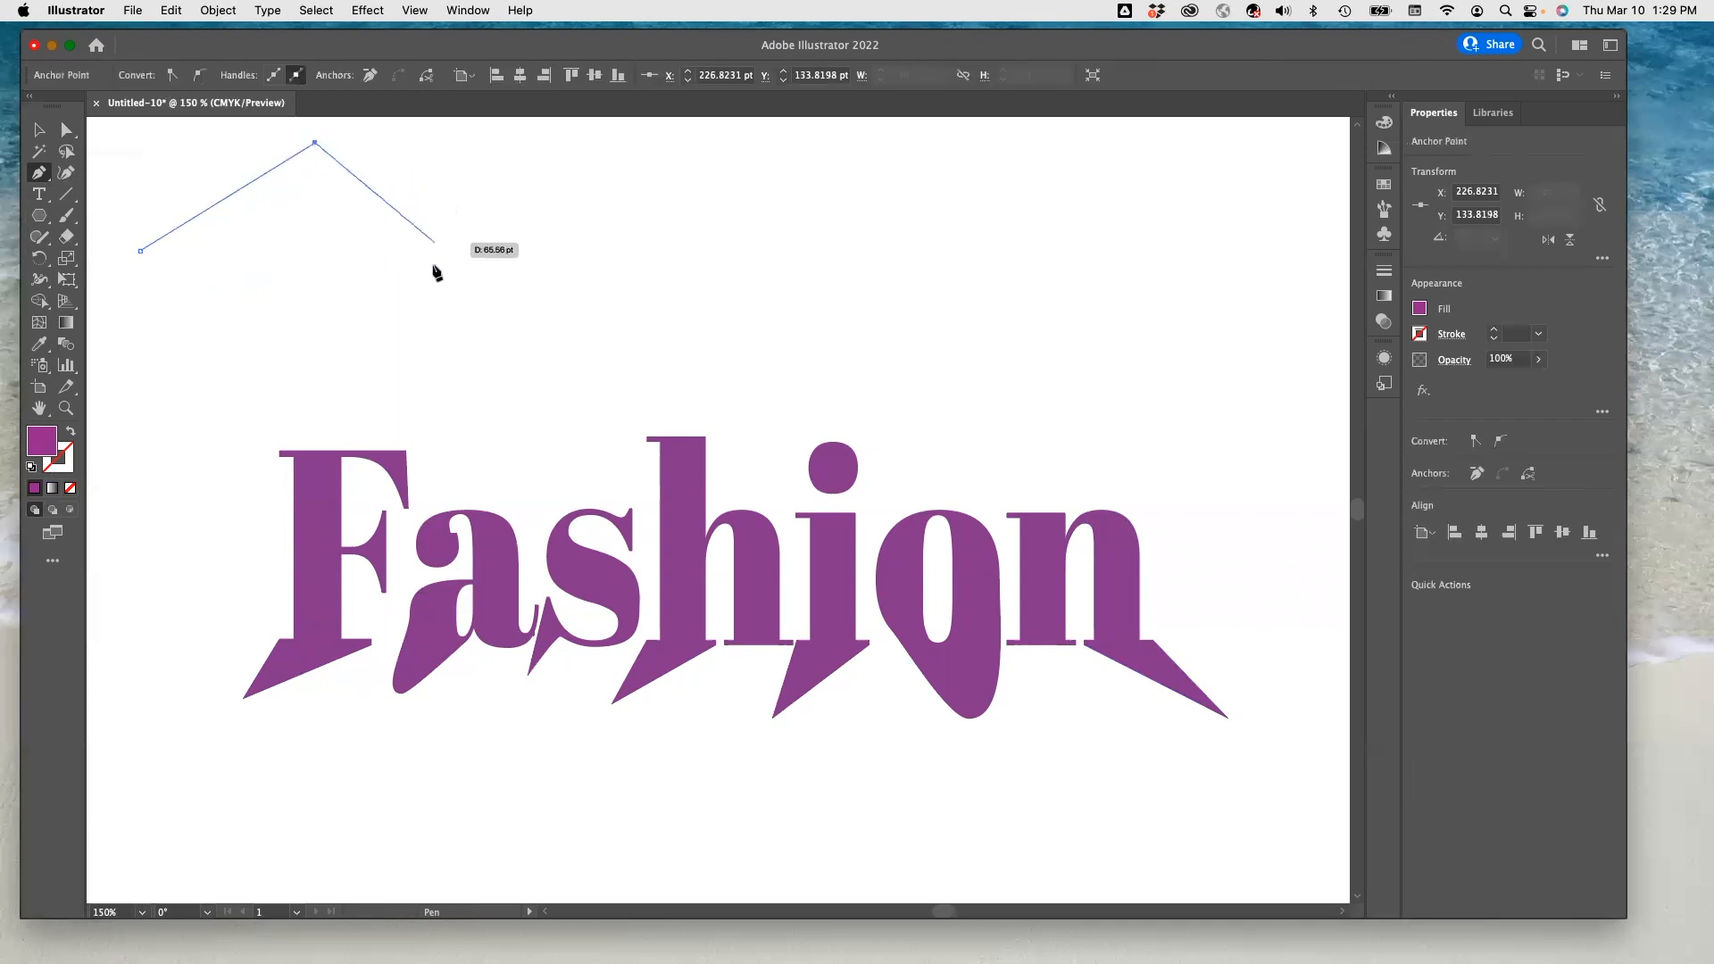
{"action": "left_click", "coordinate": [483, 280]}
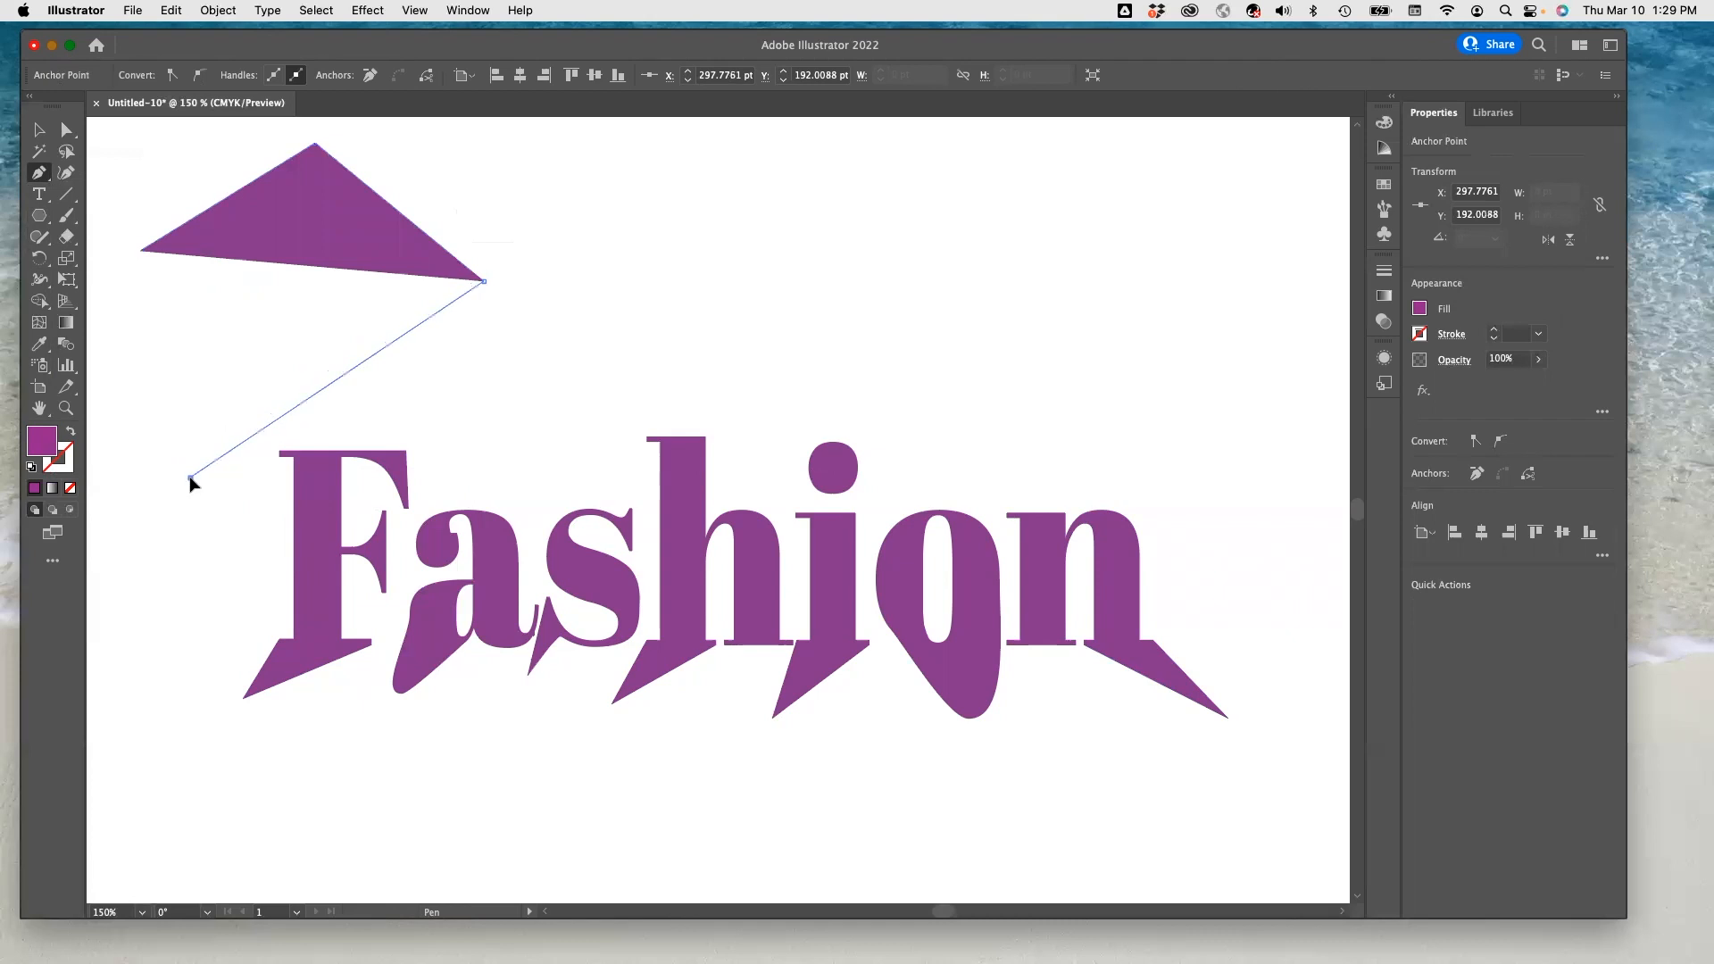
{"action": "left_click", "coordinate": [191, 478]}
{"action": "left_click", "coordinate": [206, 622]}
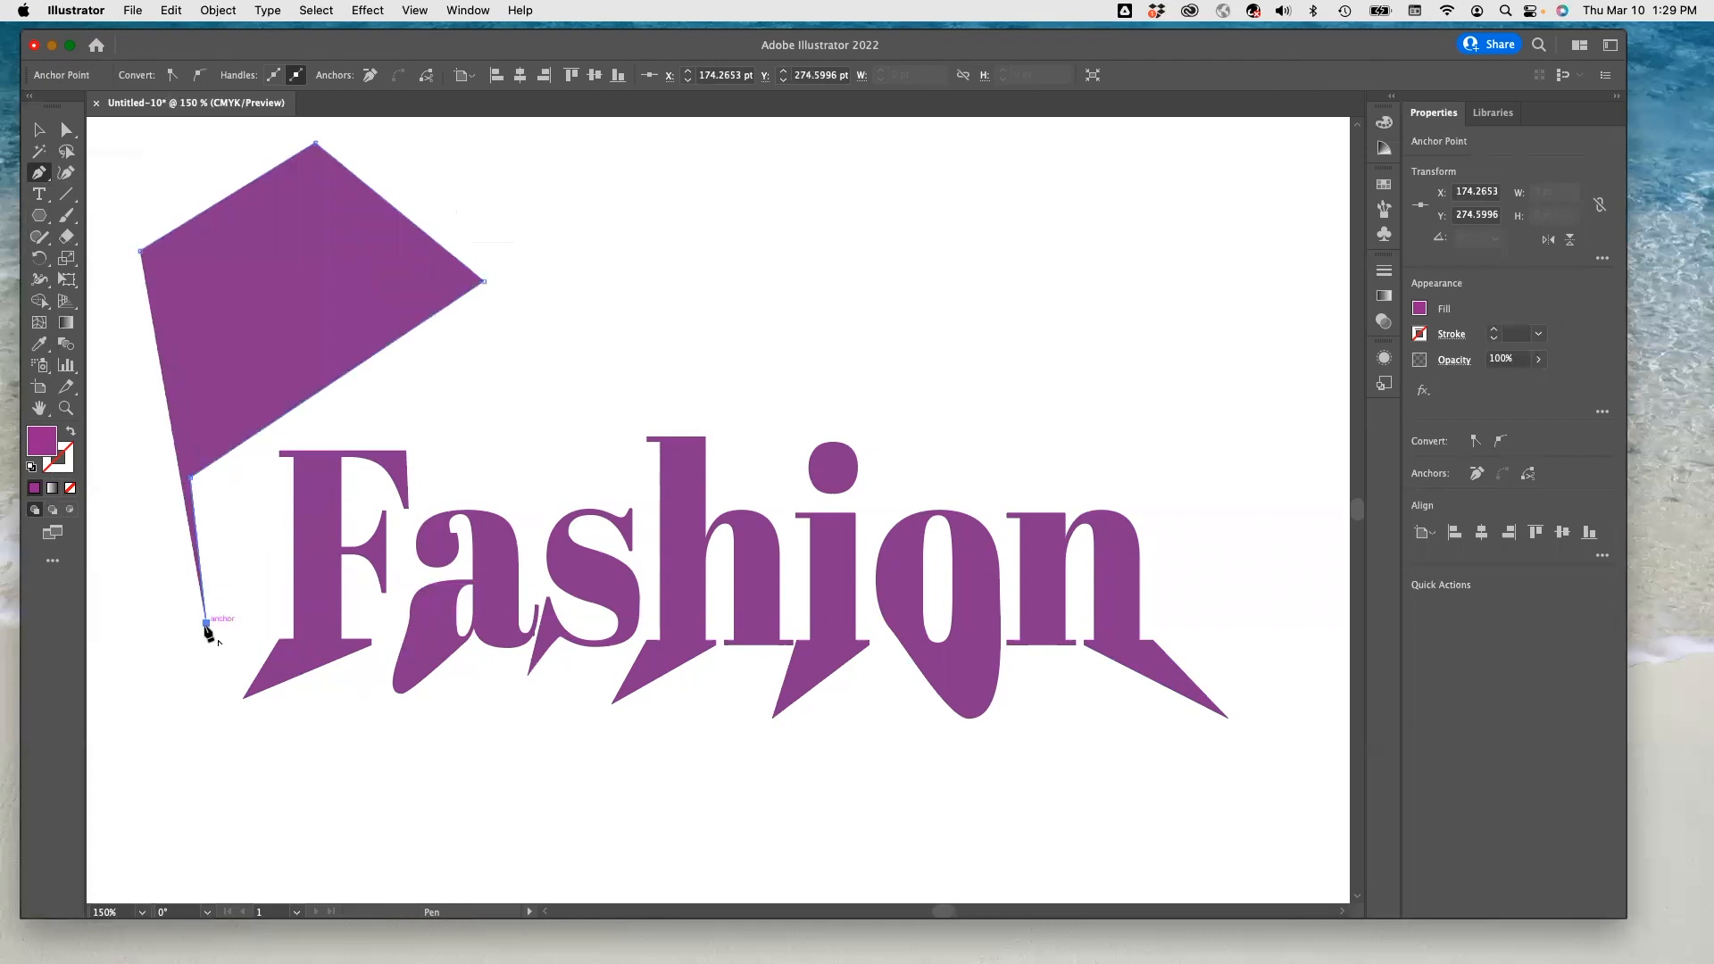
{"action": "left_click", "coordinate": [117, 645]}
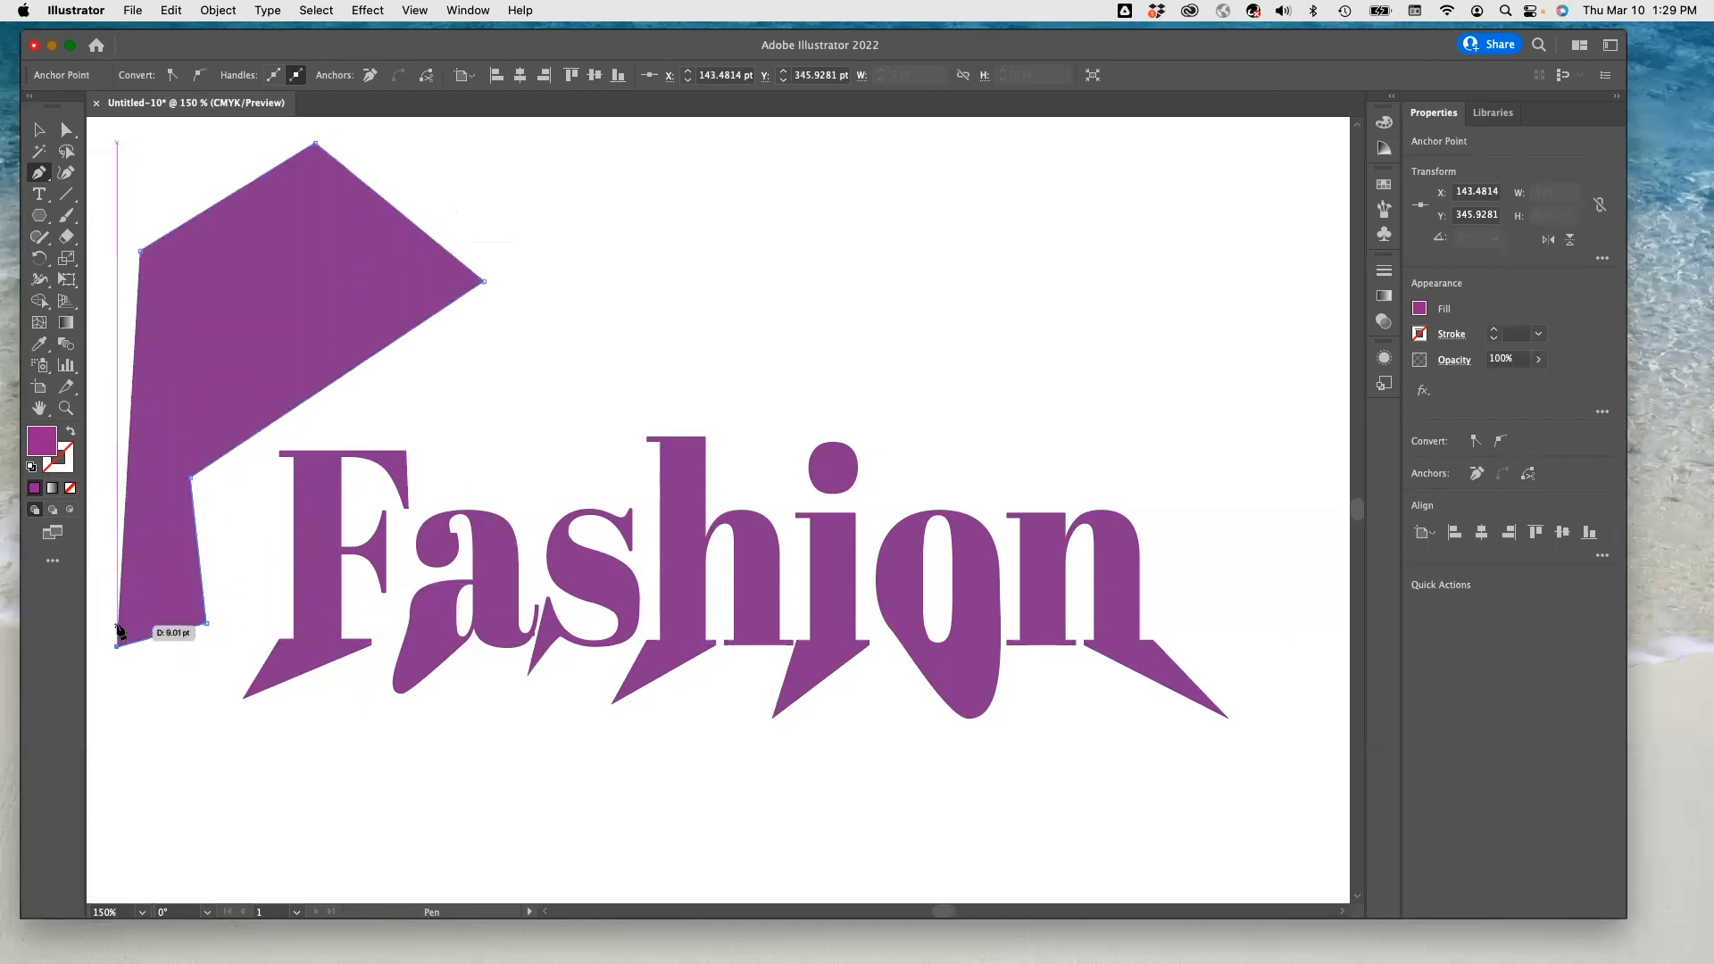
{"action": "left_click", "coordinate": [140, 250]}
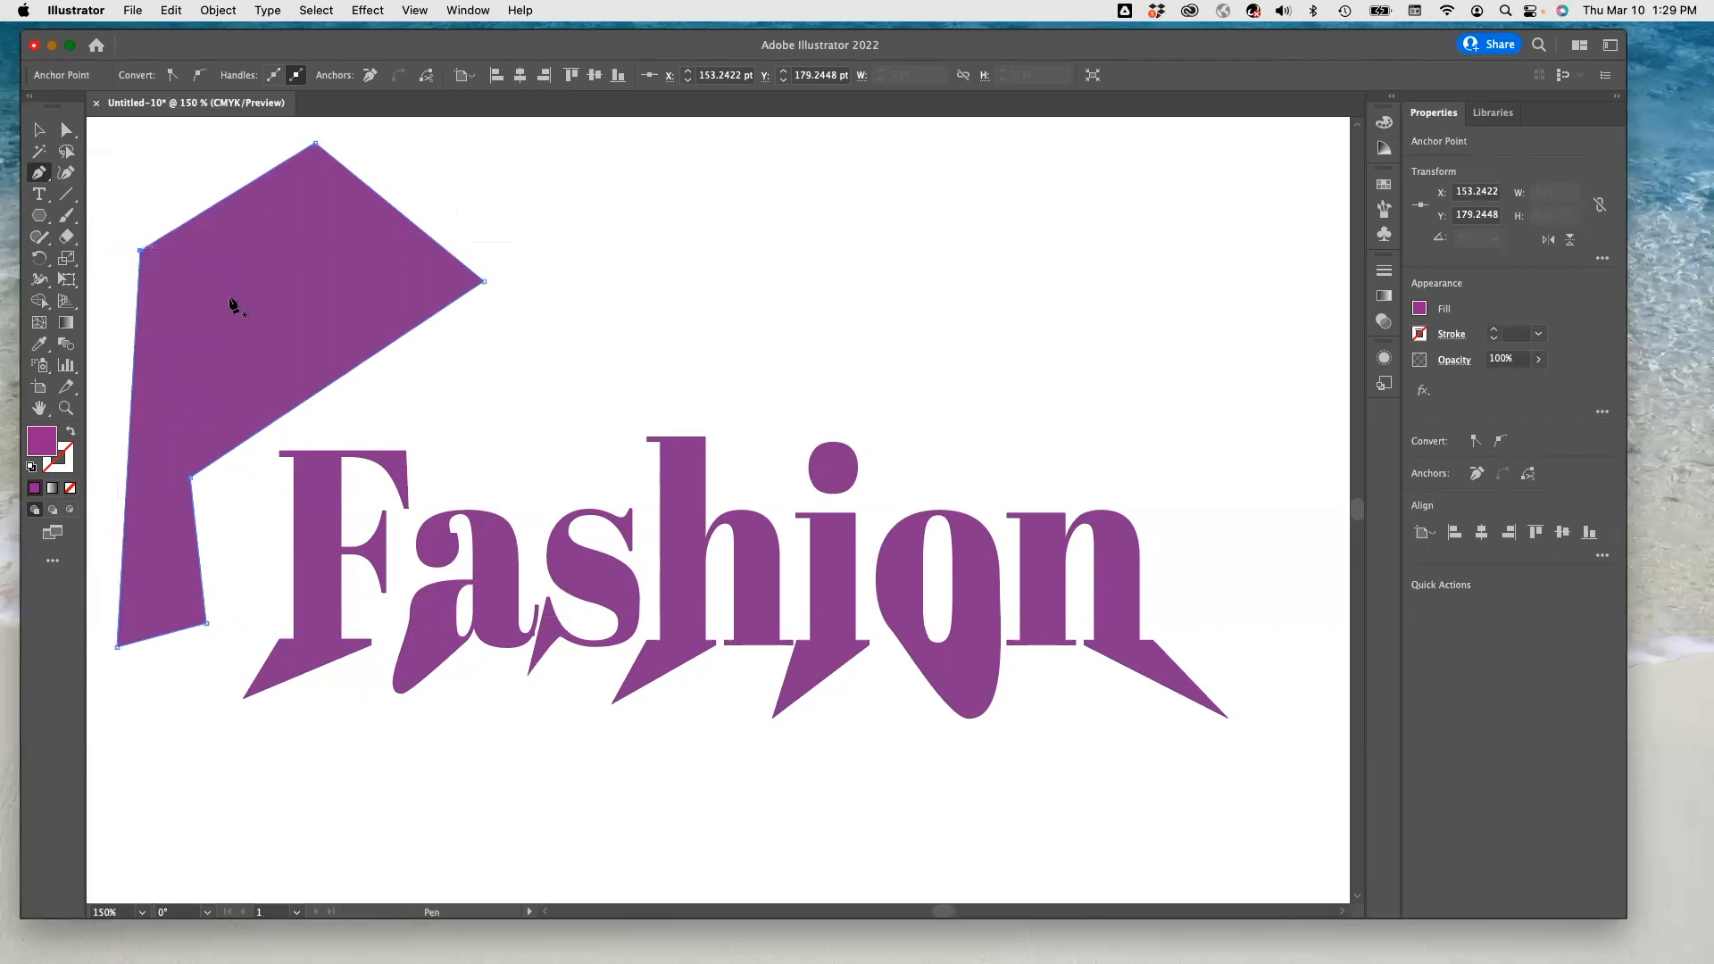
- Turn the six-point shape into a text area with the Area Type tool and set the font size to 14 pt
{"action": "left_click", "coordinate": [39, 195]}
{"action": "left_click_drag", "start_coordinate": [47, 204], "coordinate": [132, 217]}
{"action": "left_click", "coordinate": [151, 260]}
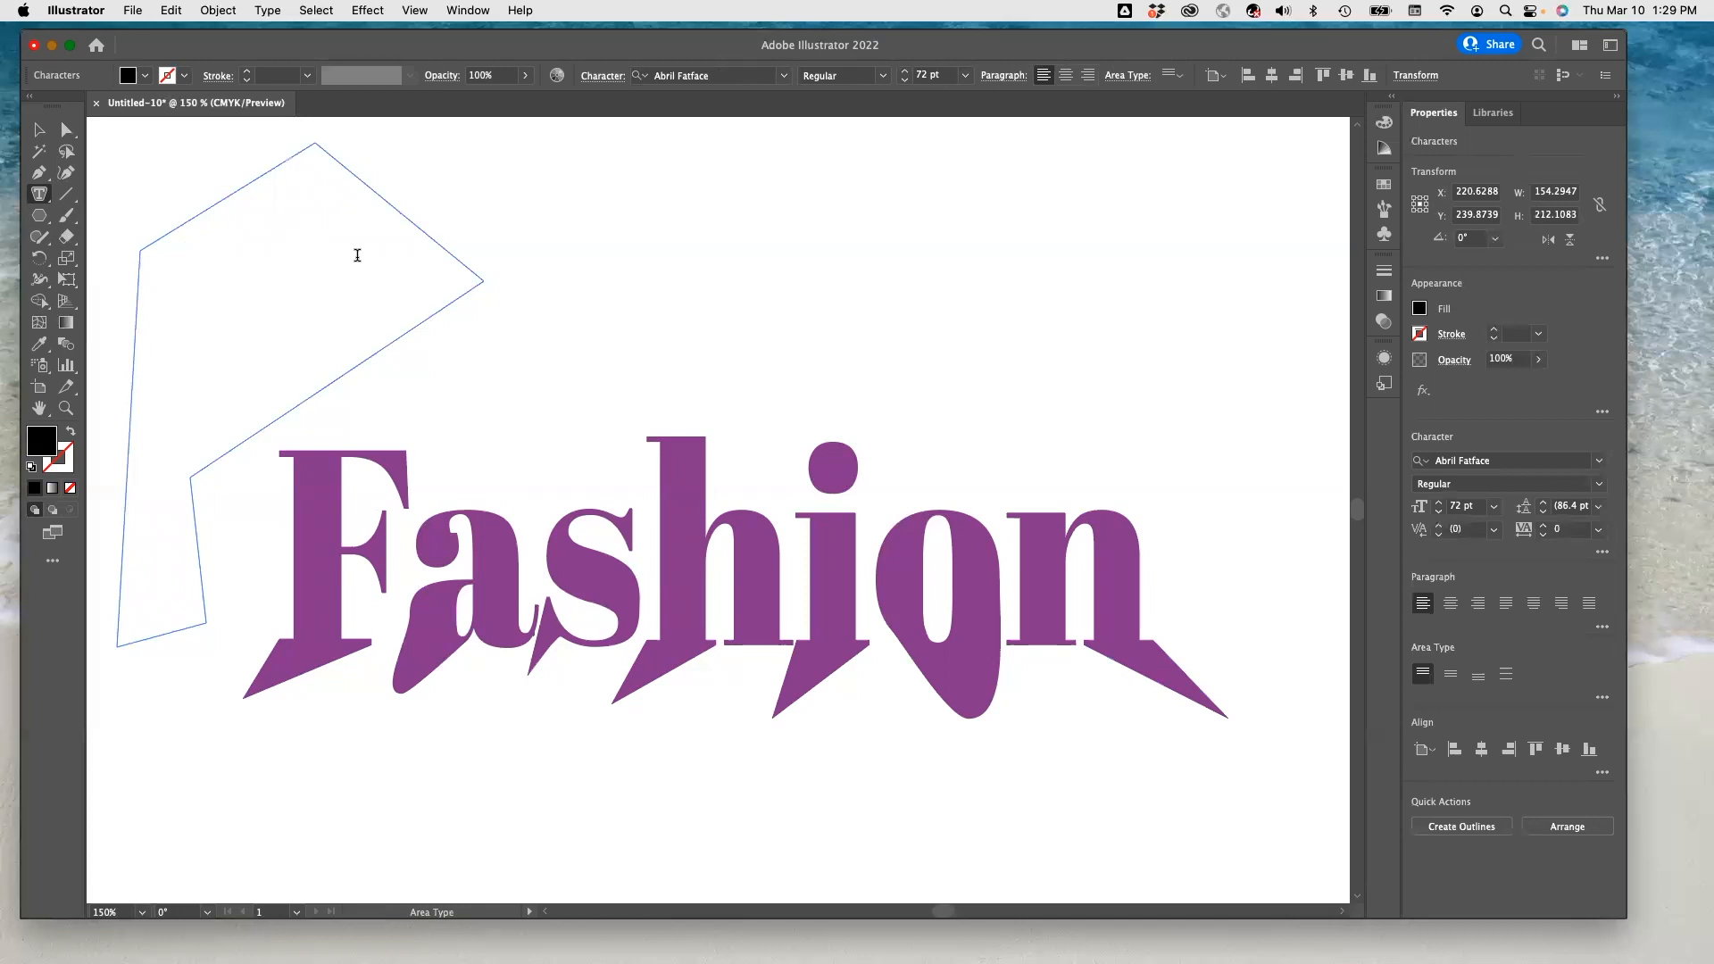
{"action": "left_click", "coordinate": [1494, 507]}
{"action": "left_click", "coordinate": [1520, 696]}
- Enter "Fashion fades, style is eternal." inside the irregular text area
{"action": "scroll", "coordinate": [348, 201], "scroll_direction": "up", "scroll_amount": 2}
{"action": "type", "text": "F"}
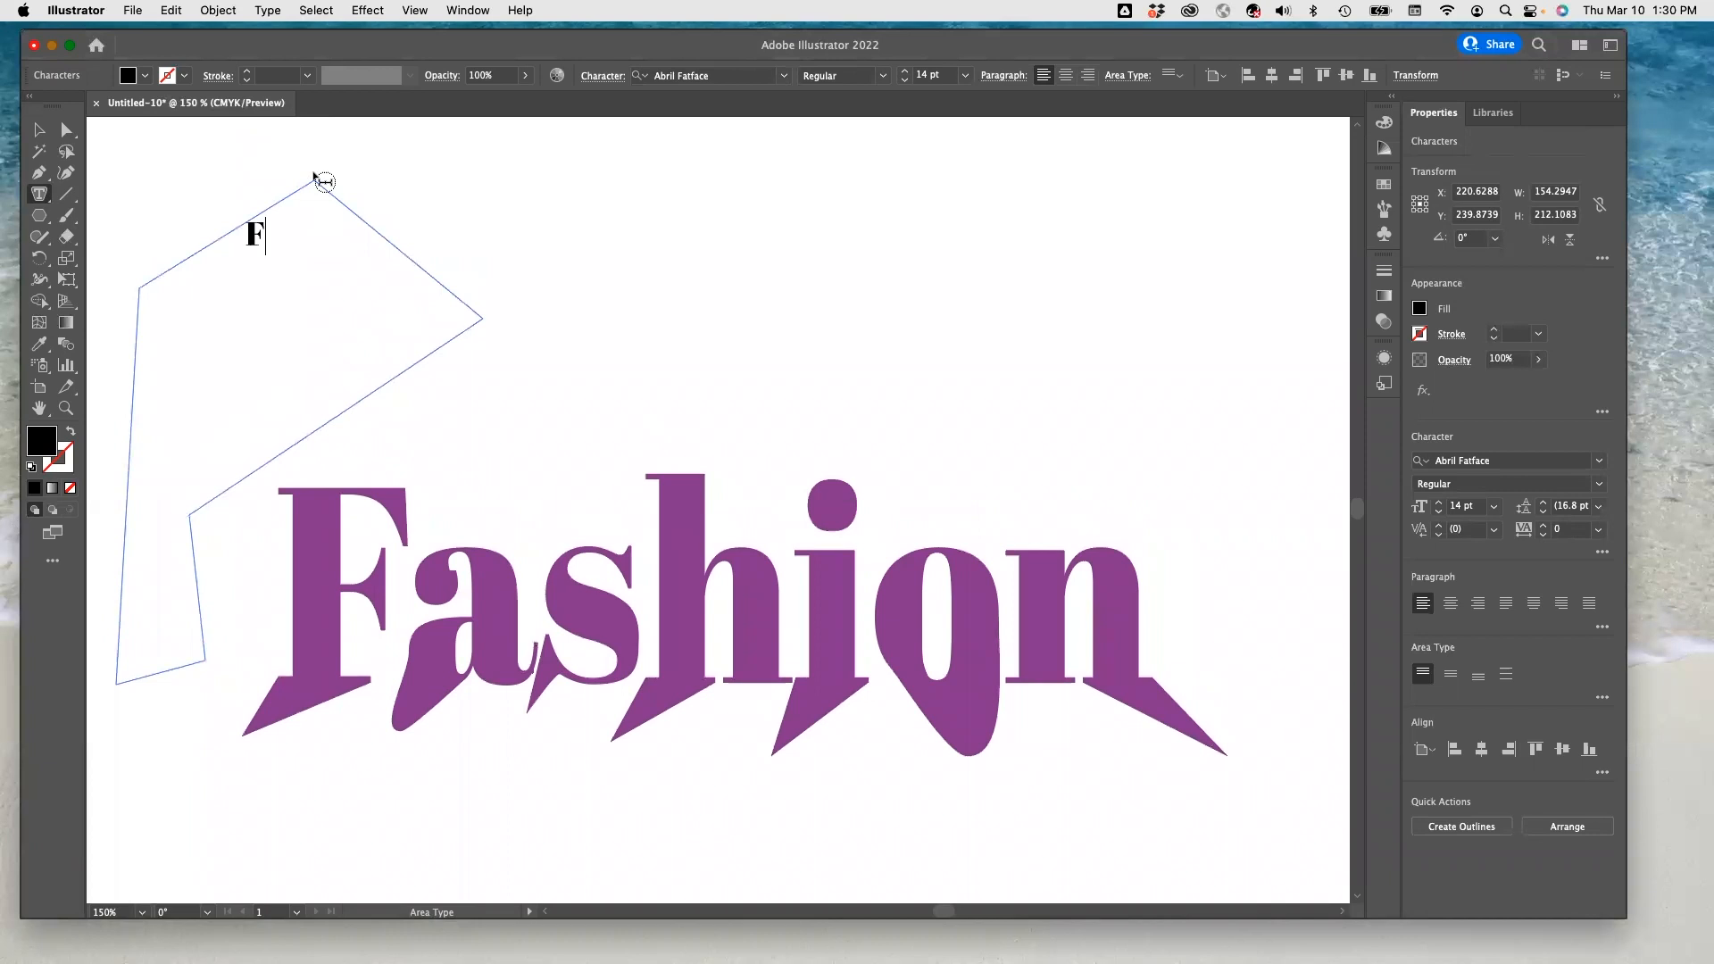
{"action": "type", "text": "ashion "}
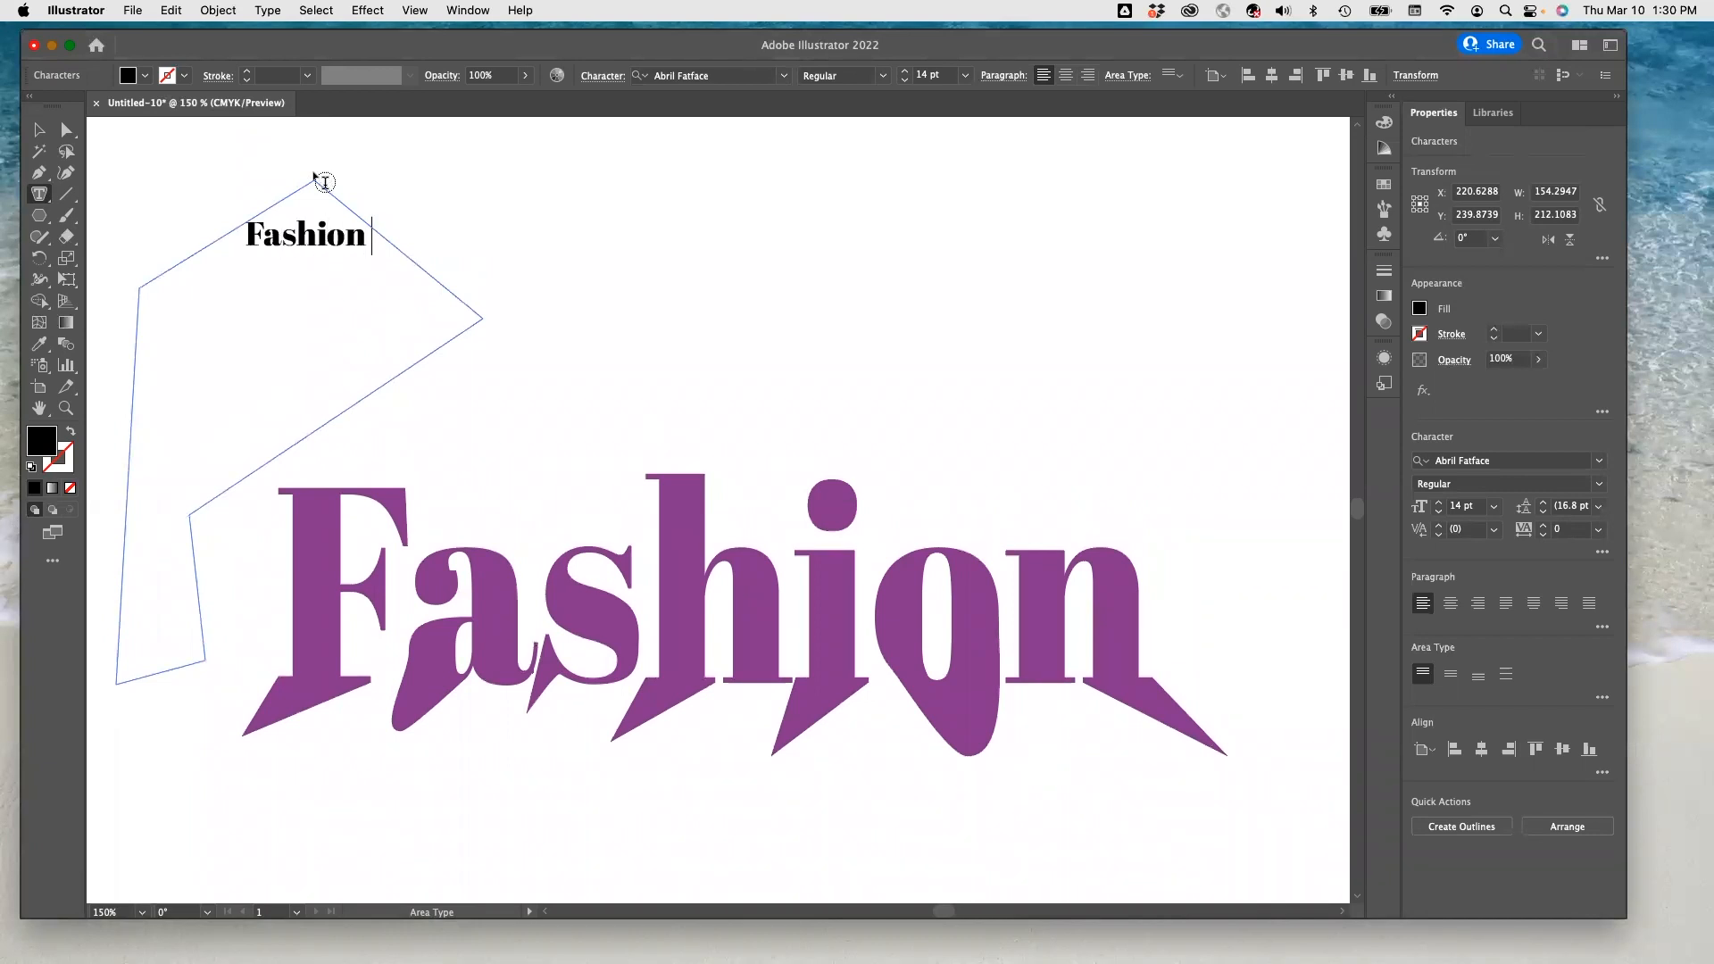
{"action": "type", "text": "fades"}
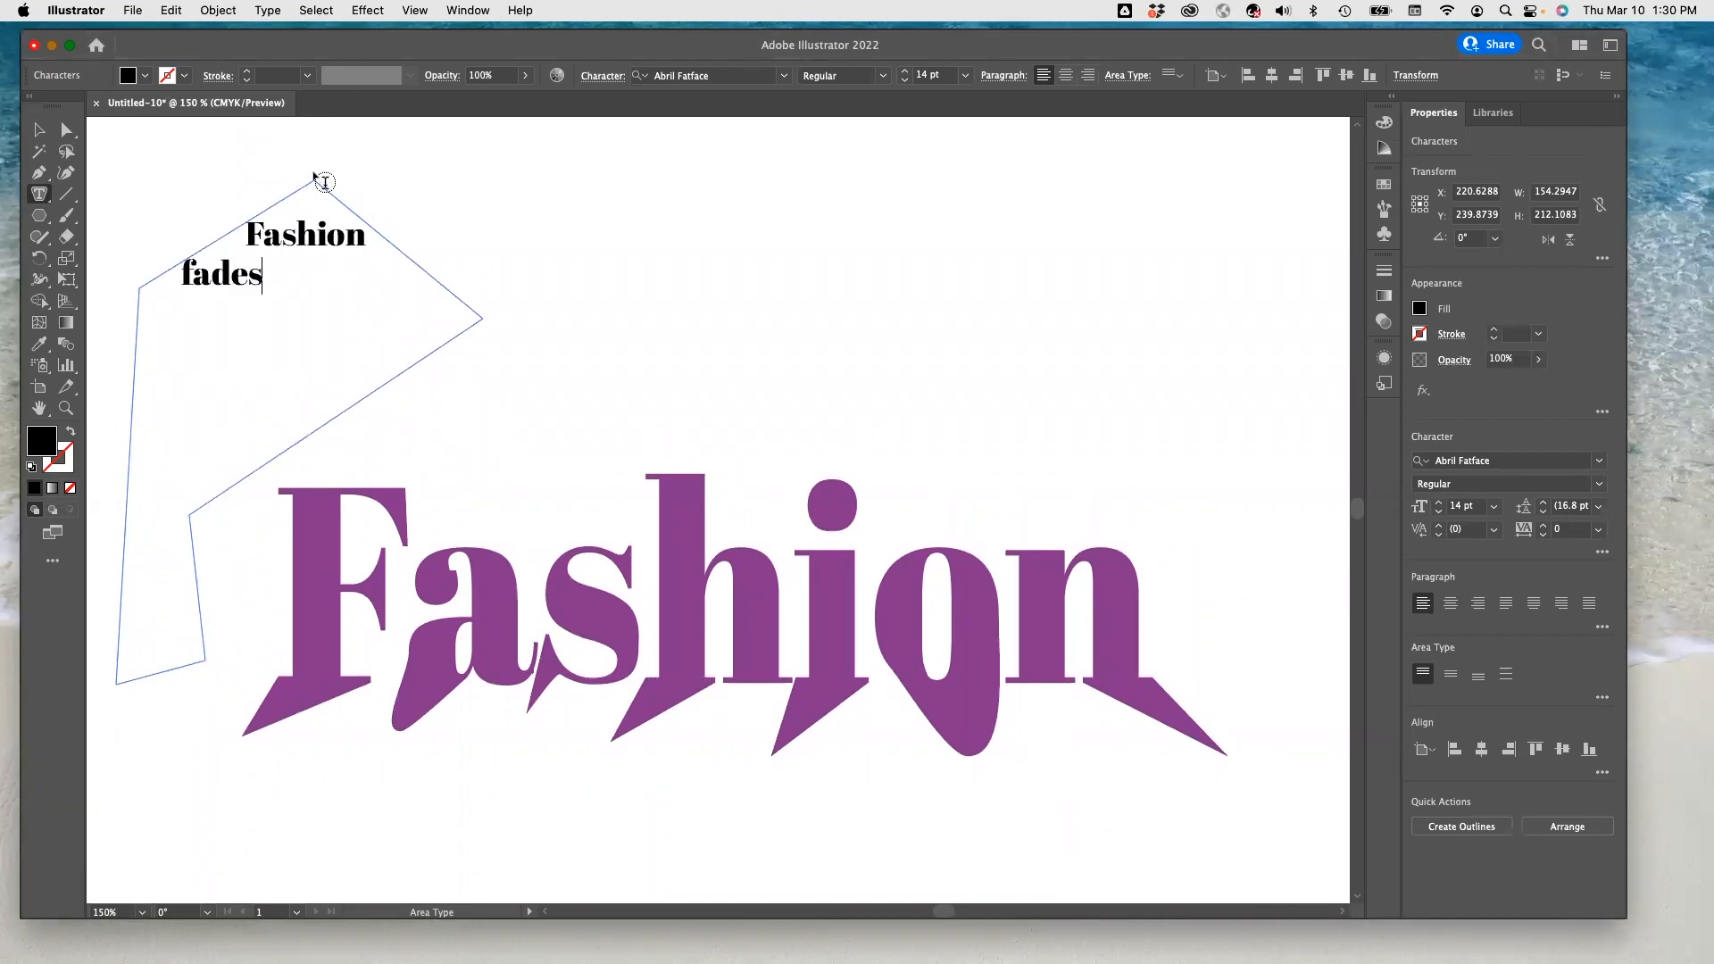
{"action": "type", "text": ", style is "}
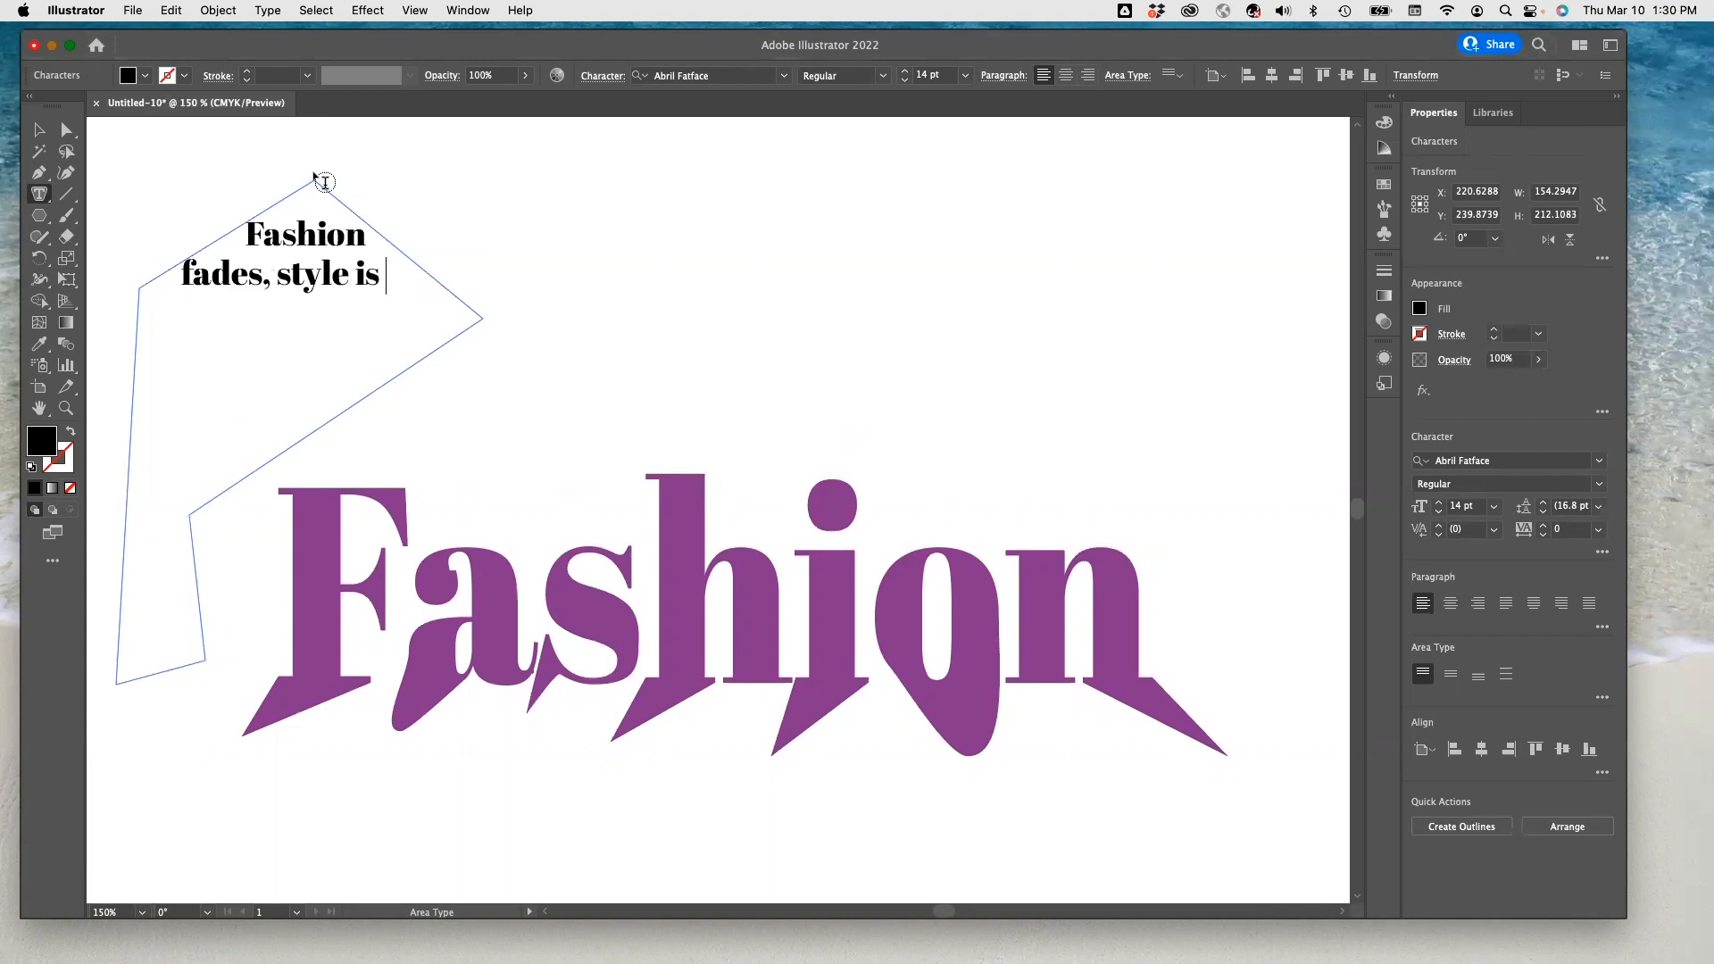
{"action": "type", "text": "eternal."}
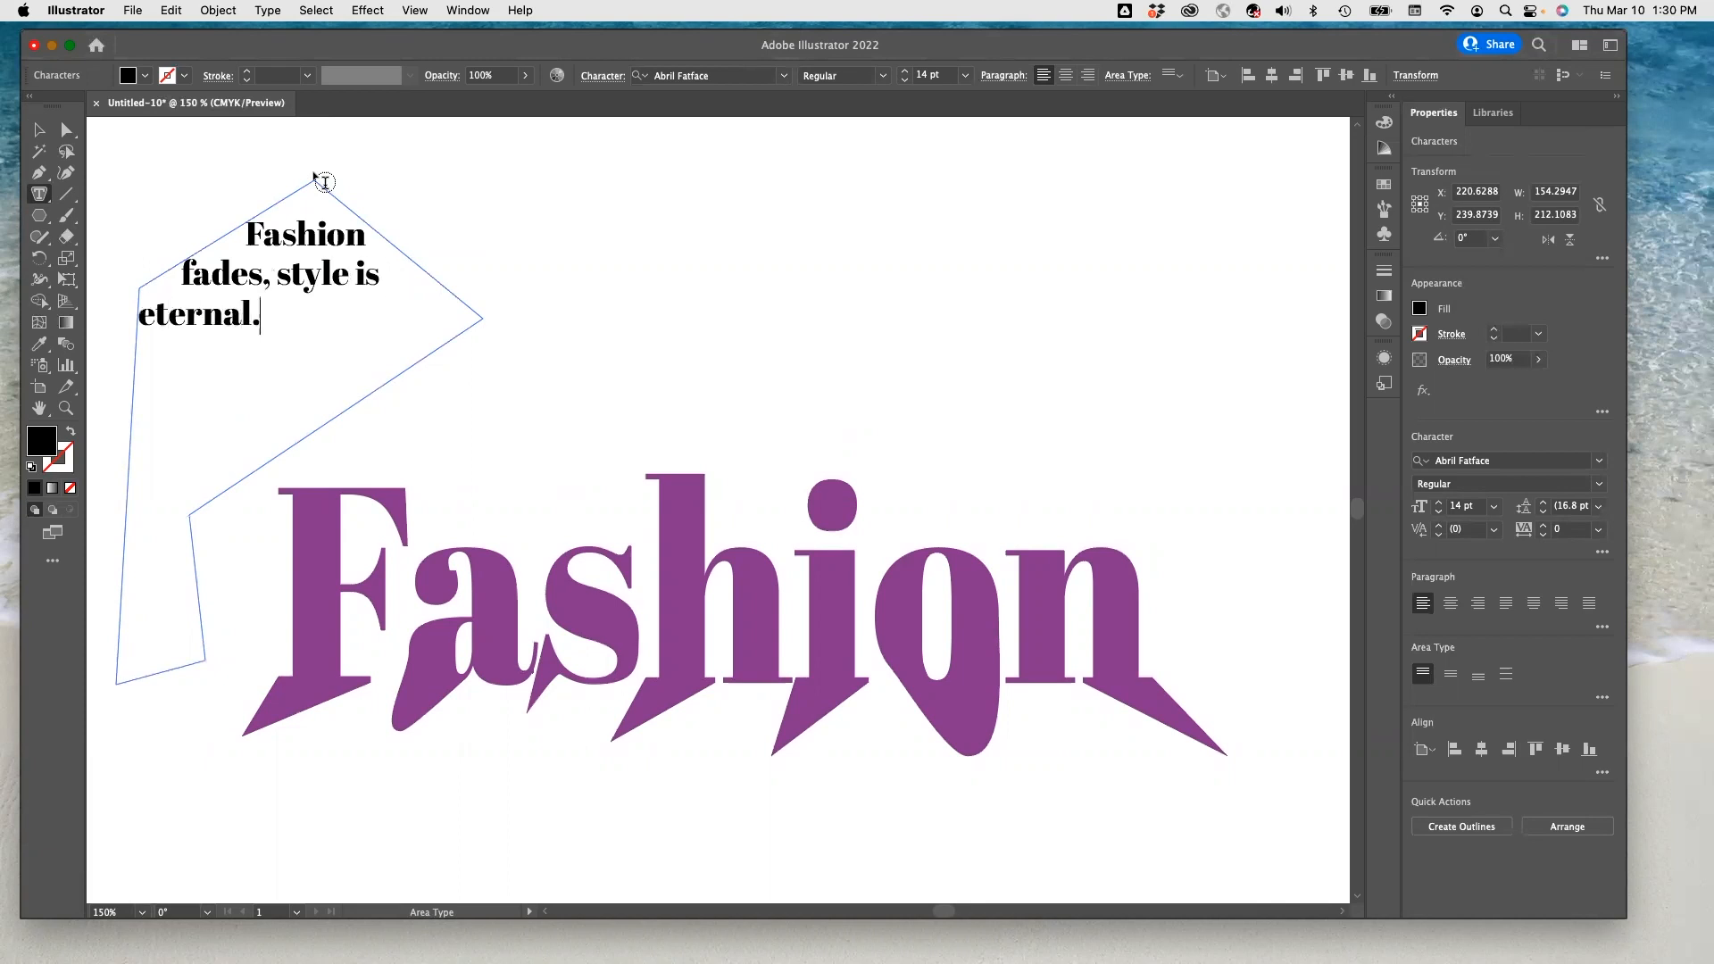
- Set all the text inside the irregular shape to 24 pt
{"action": "scroll", "coordinate": [323, 182], "scroll_direction": "right", "scroll_amount": 1}
{"action": "left_click_drag", "start_coordinate": [280, 304], "coordinate": [243, 227]}
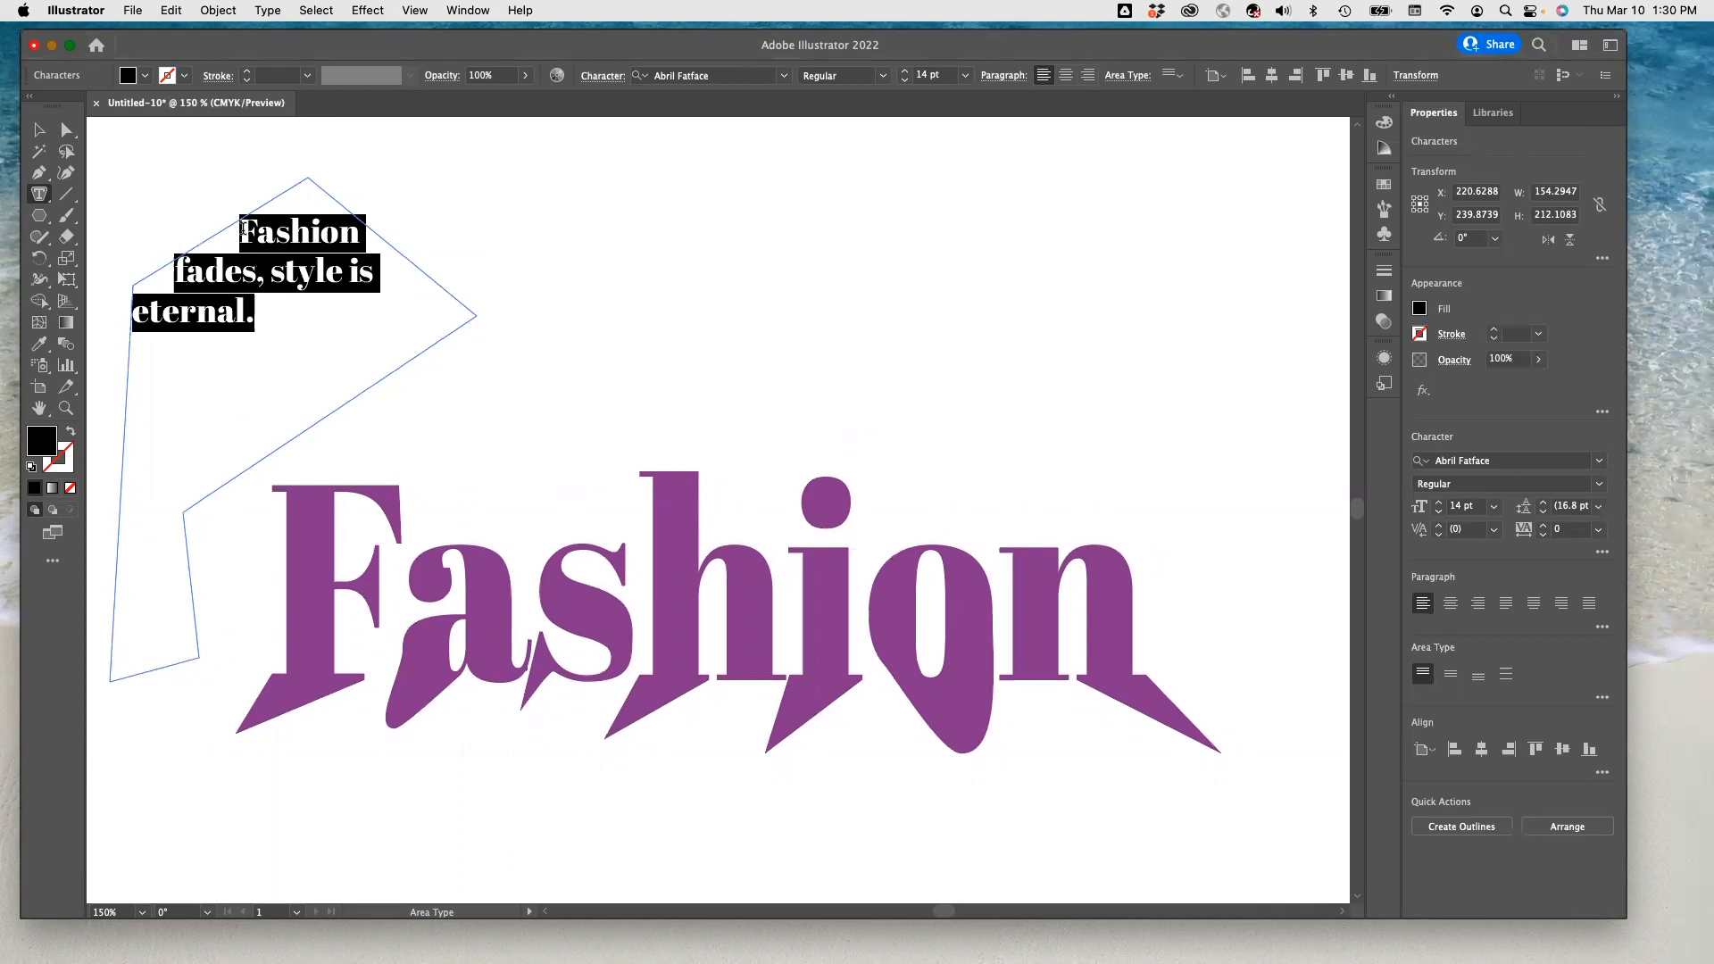
{"action": "left_click", "coordinate": [1493, 506]}
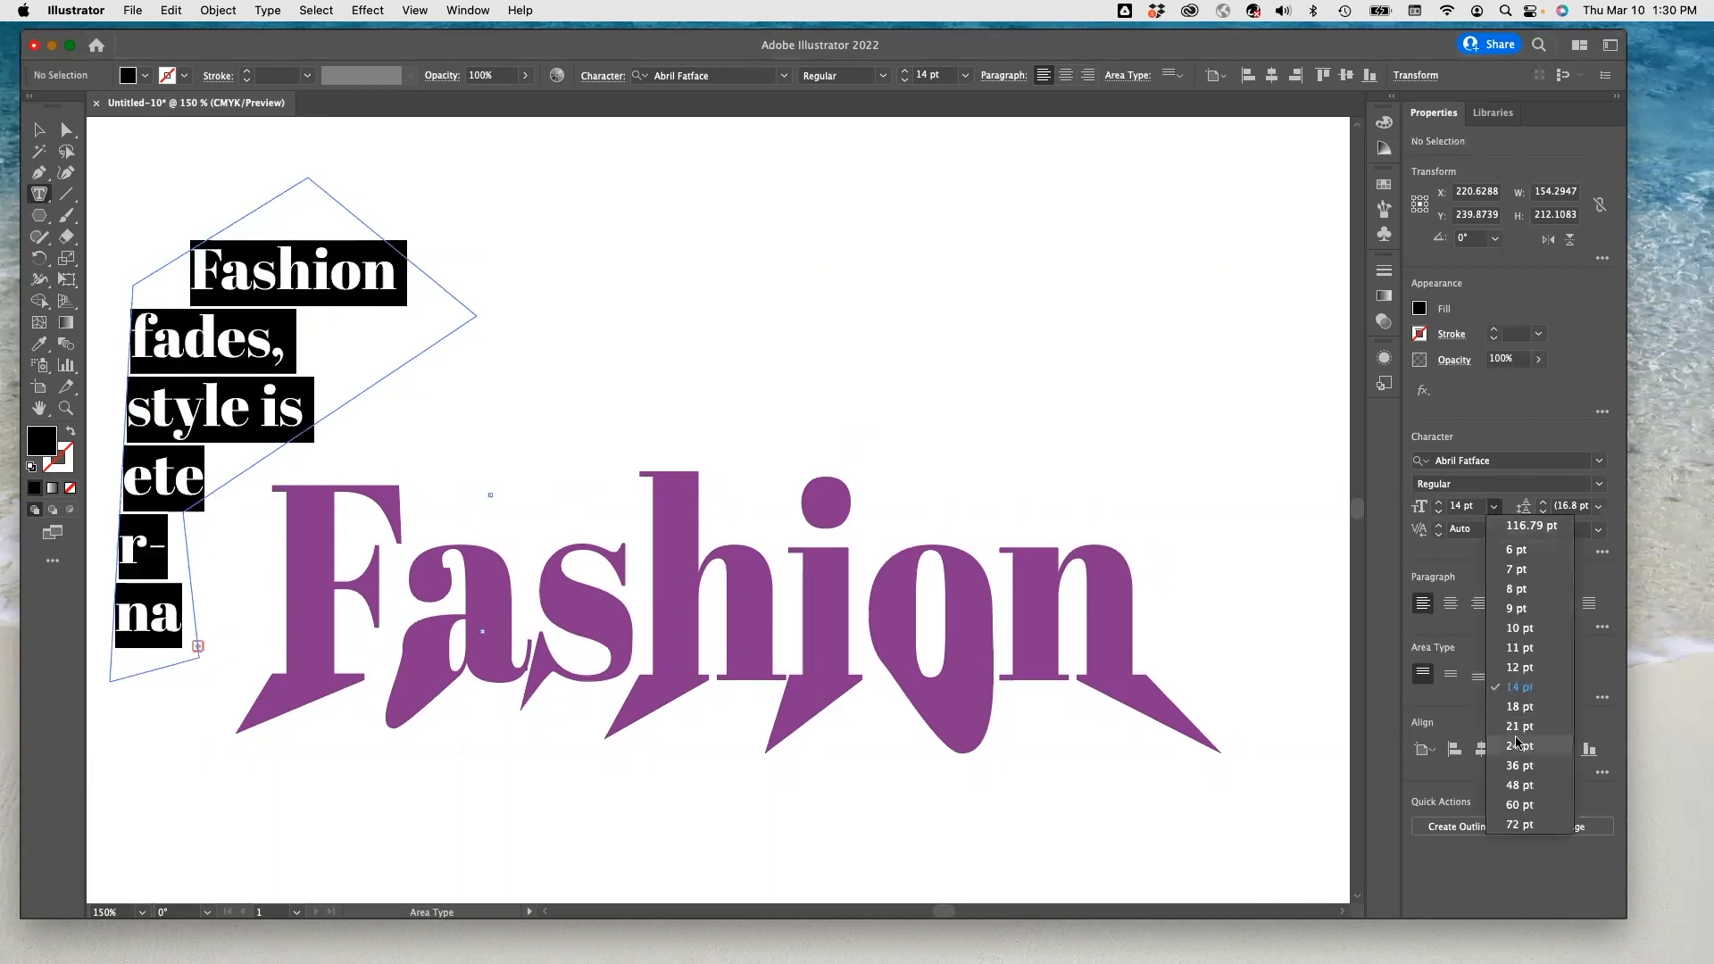
{"action": "left_click", "coordinate": [1517, 746]}
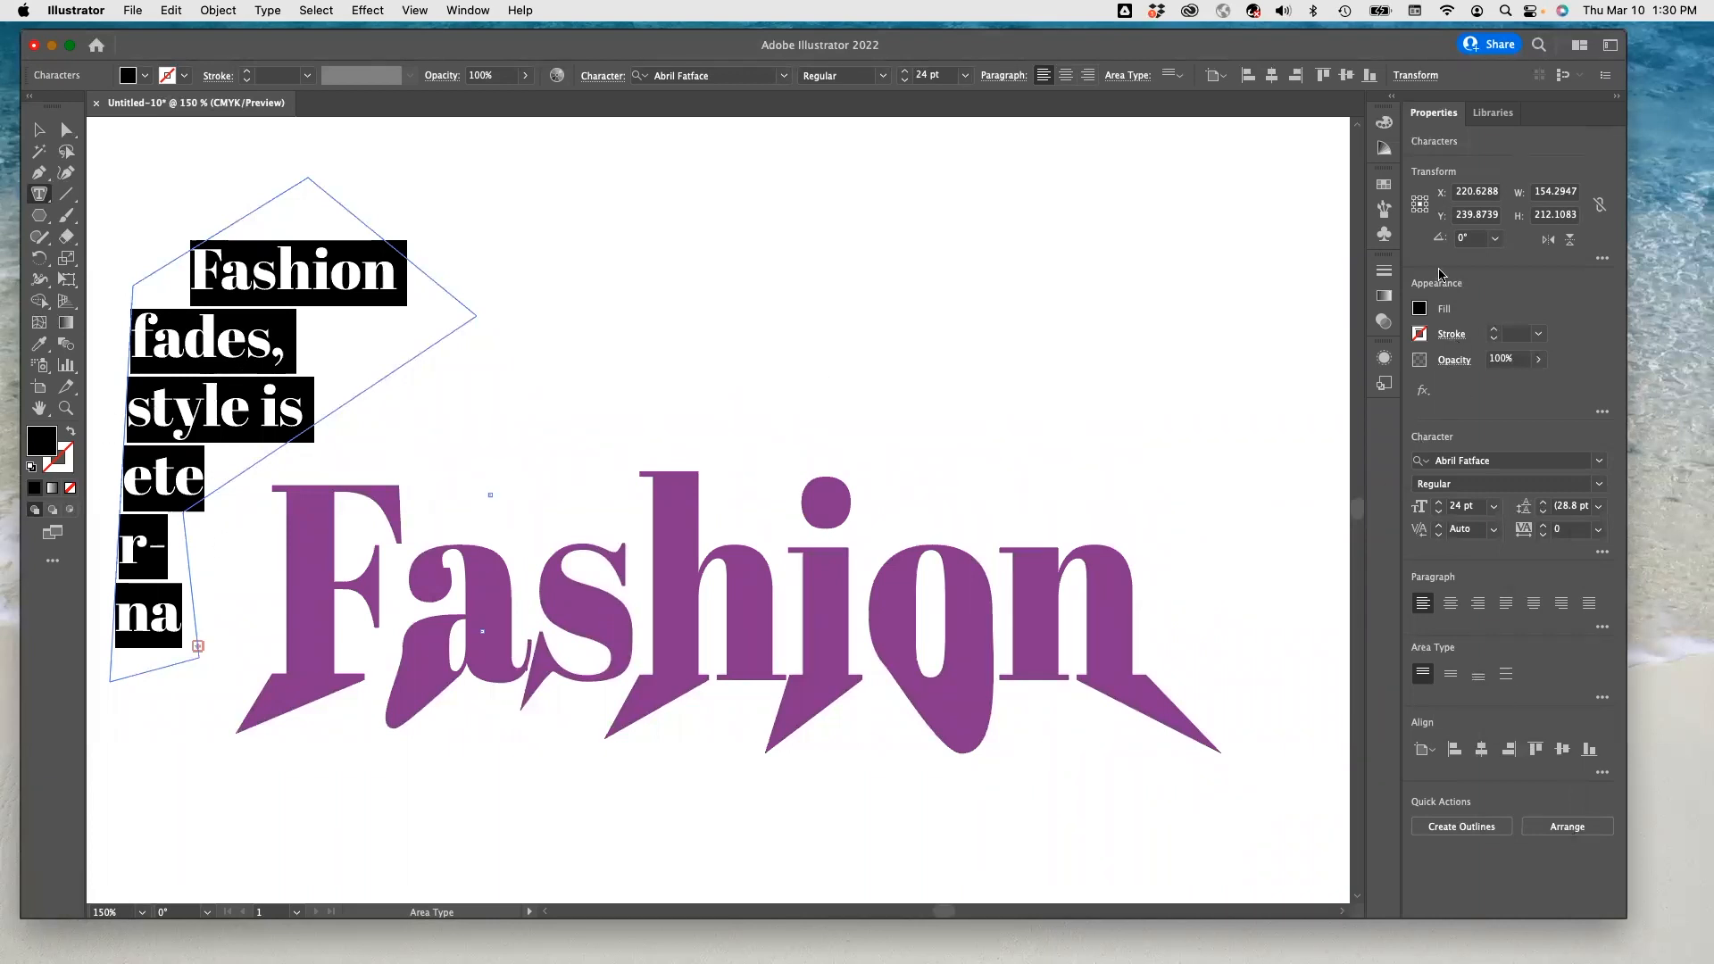
- Fill the quote text with the purple swatch and deselect the text area
{"action": "left_click", "coordinate": [1420, 309]}
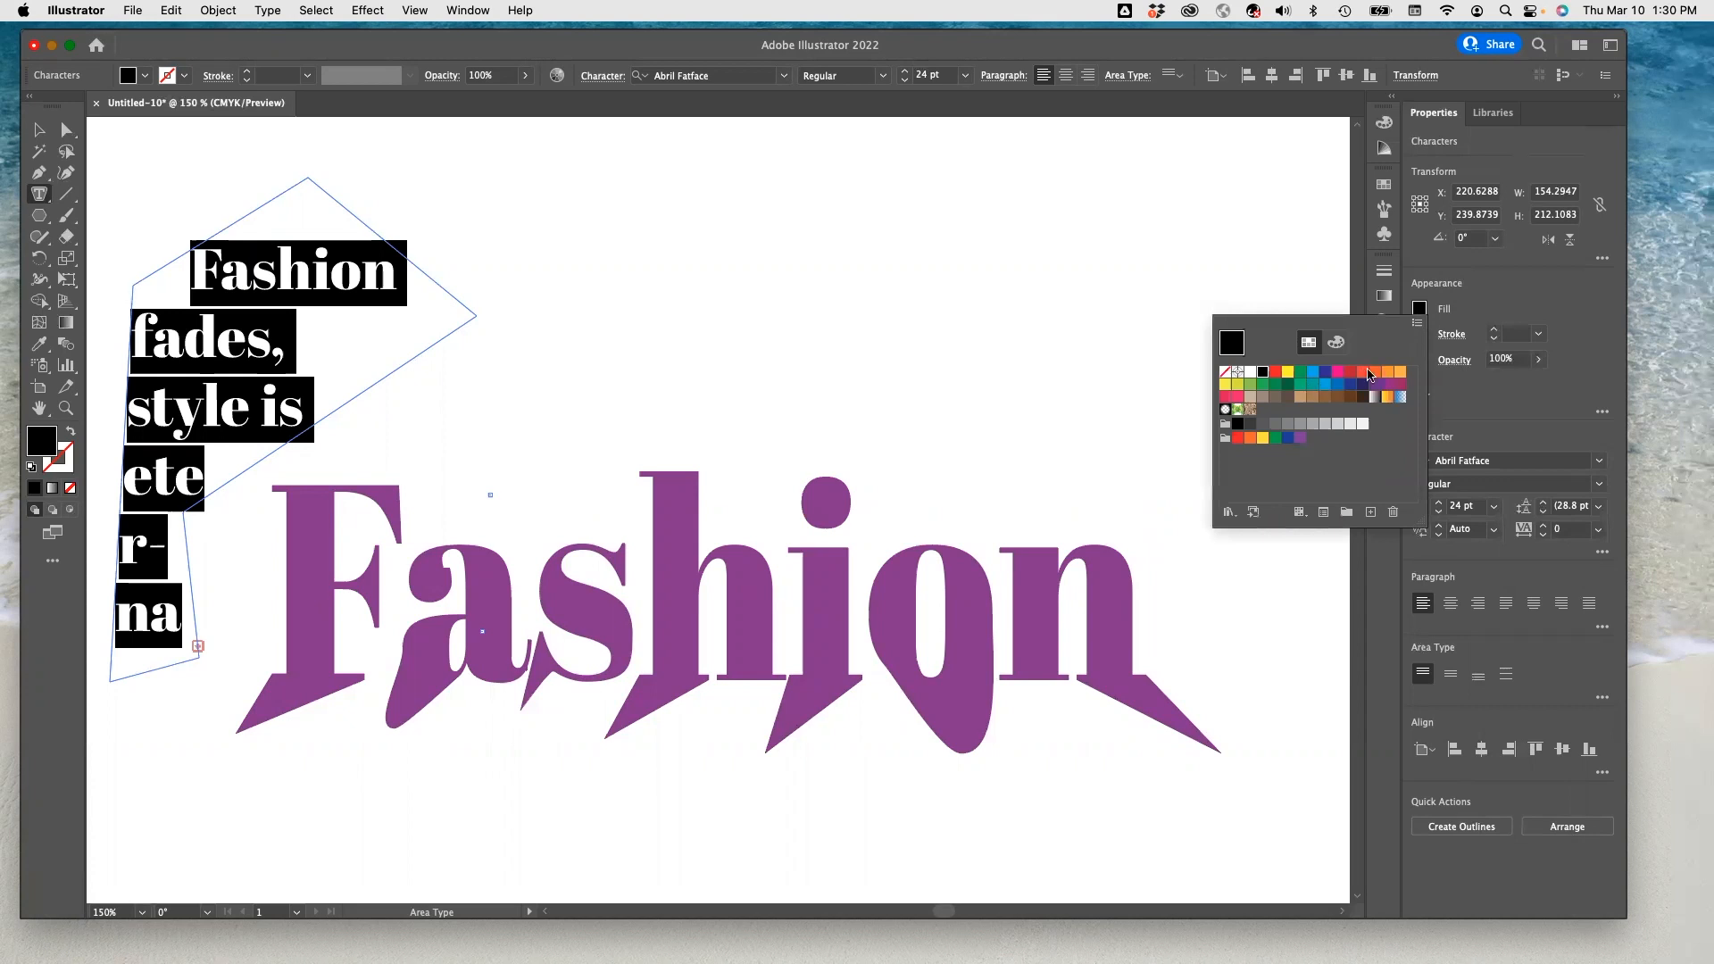
{"action": "left_click", "coordinate": [1300, 439]}
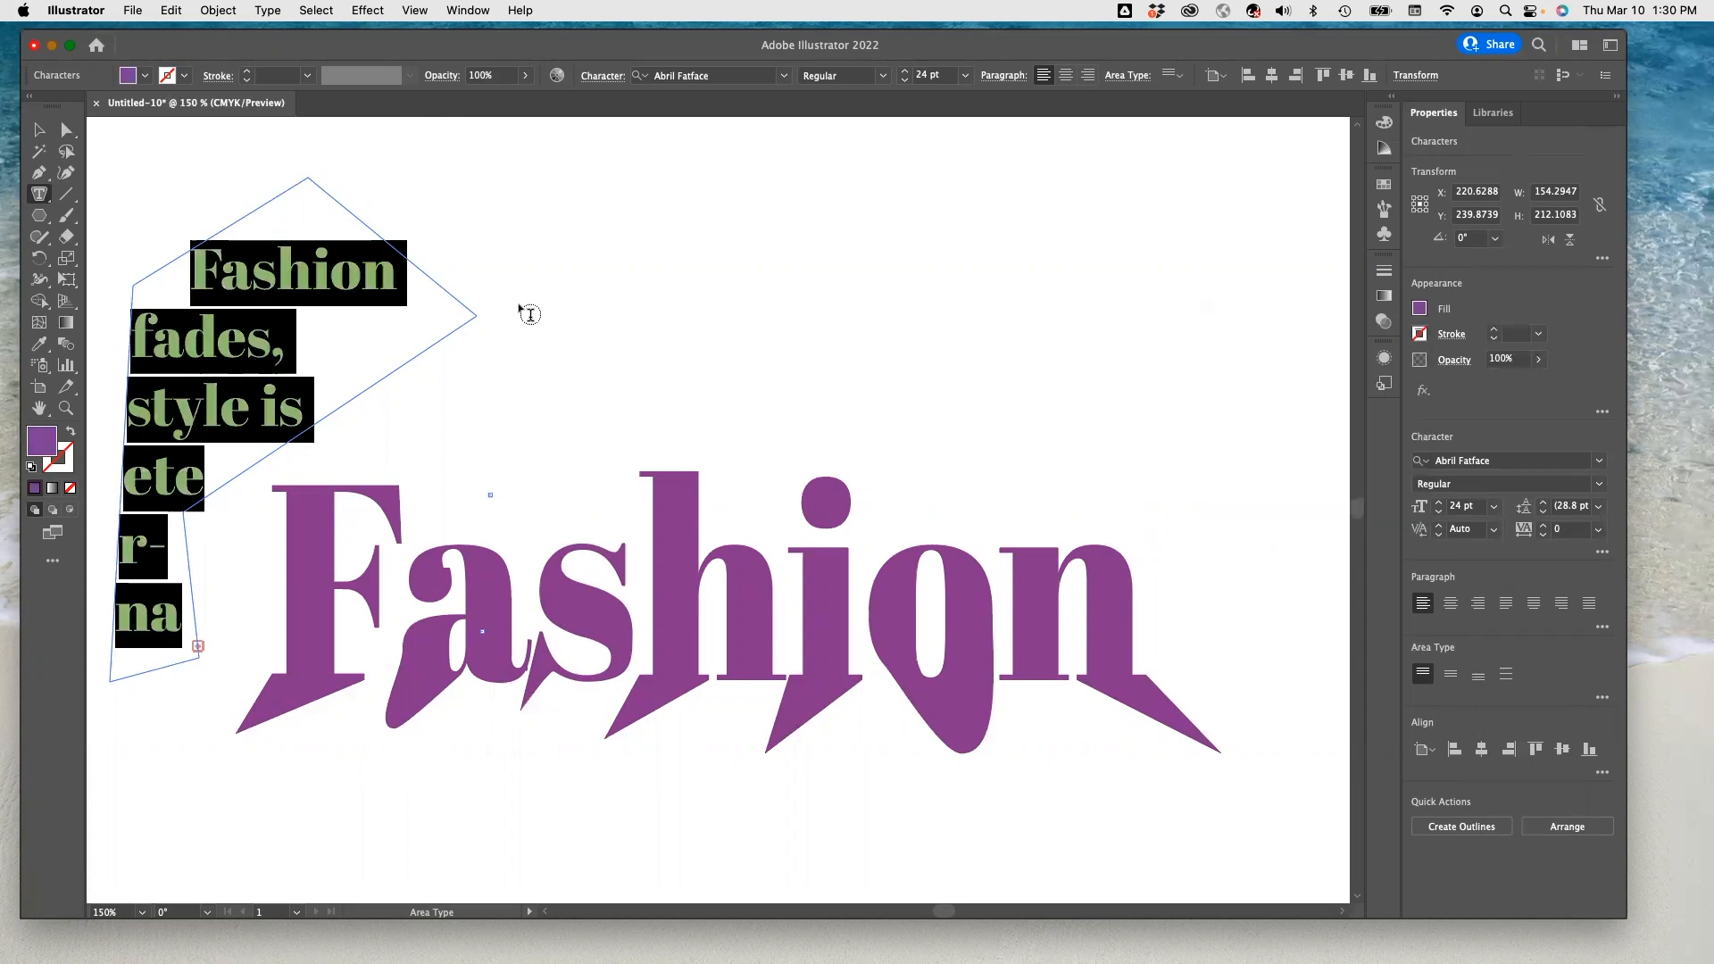
{"action": "left_click", "coordinate": [39, 197]}
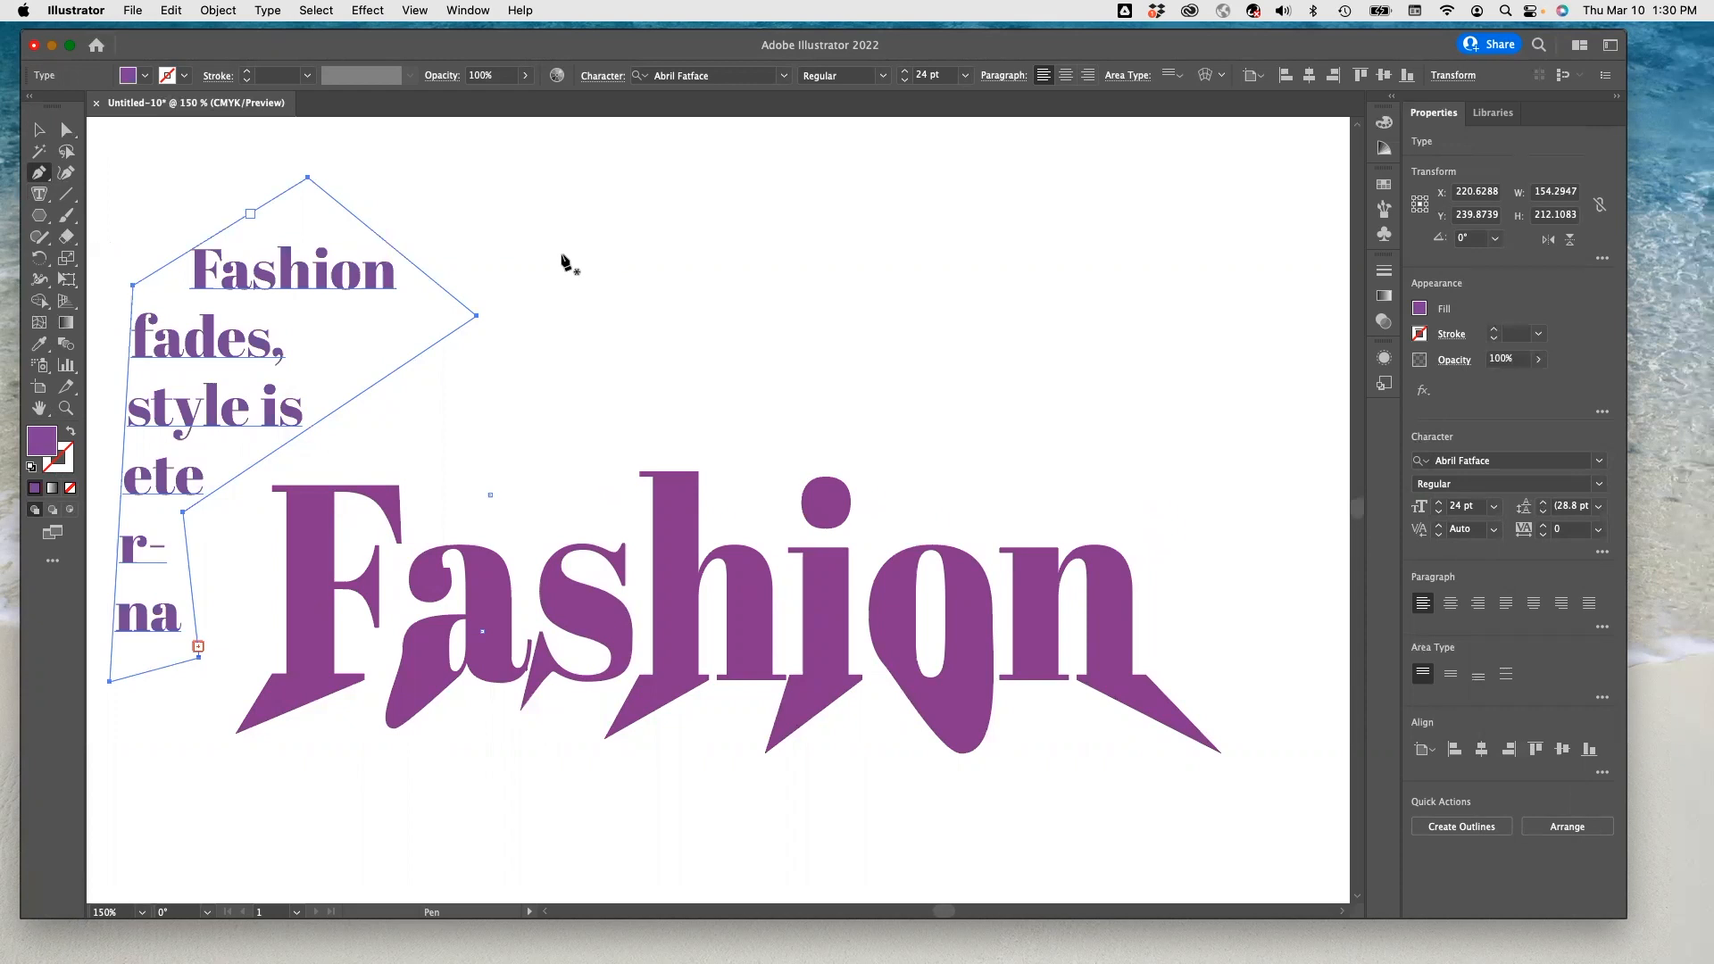
{"action": "key", "text": "shift+super+a"}
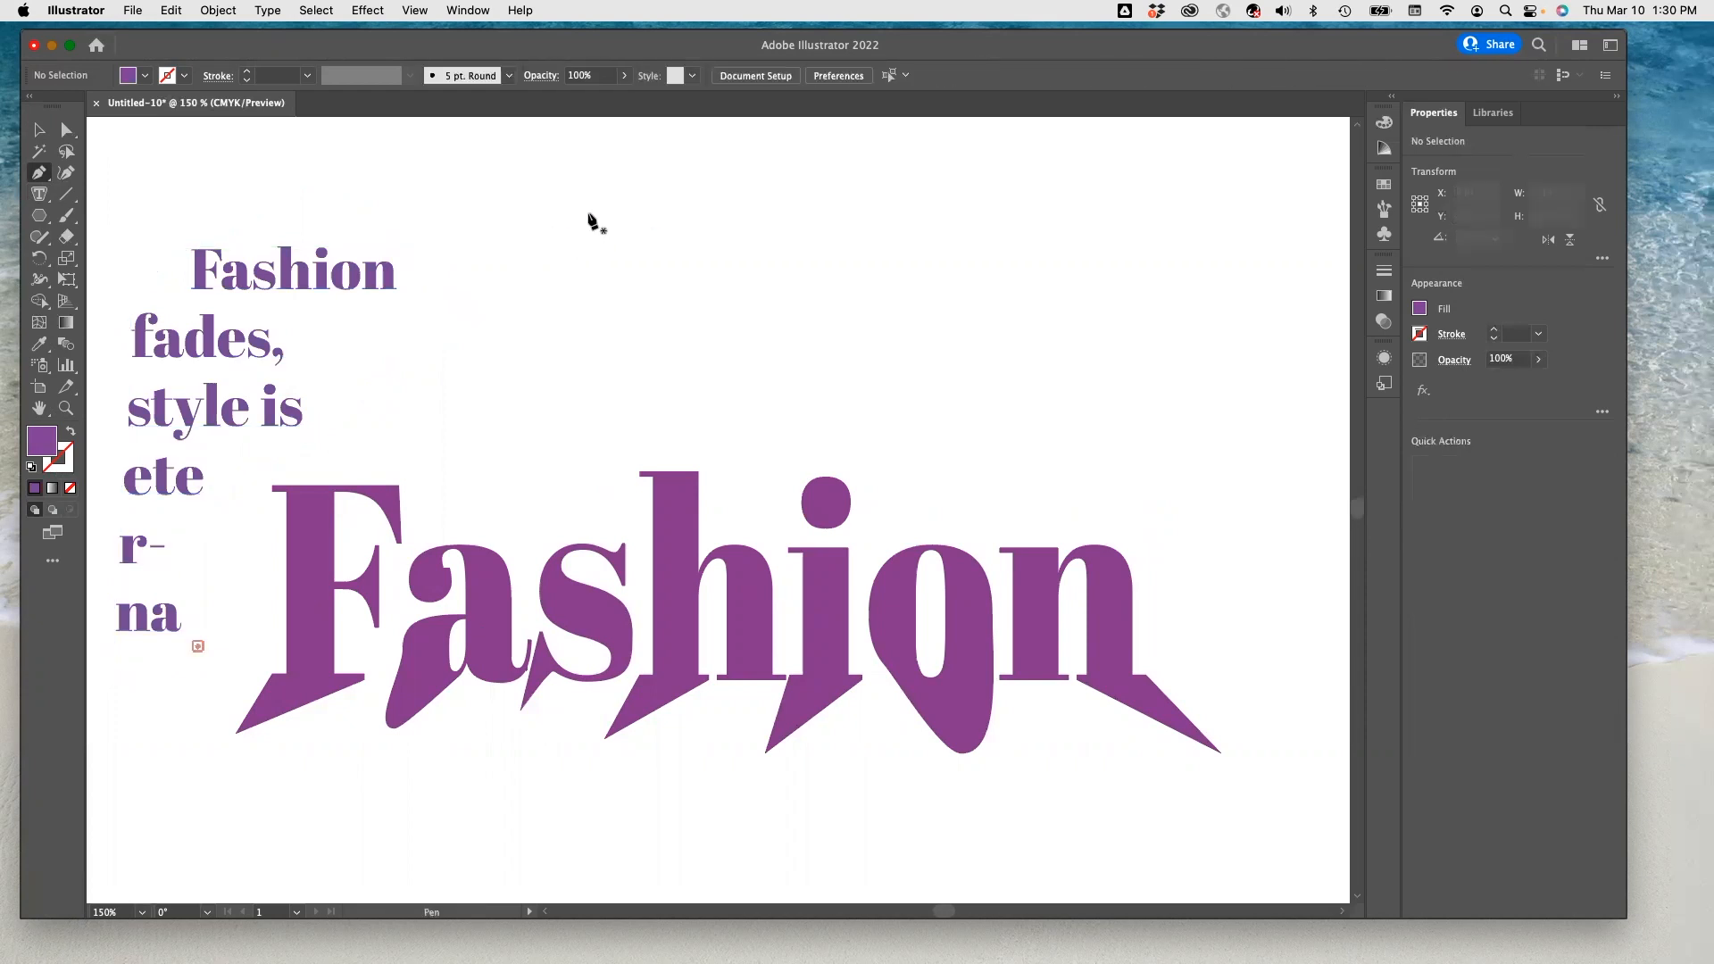
- Draw an open wavy path about 275 pt wide and 35 pt high above the "Fashion" lettering with the Pen tool
{"action": "left_click", "coordinate": [543, 233]}
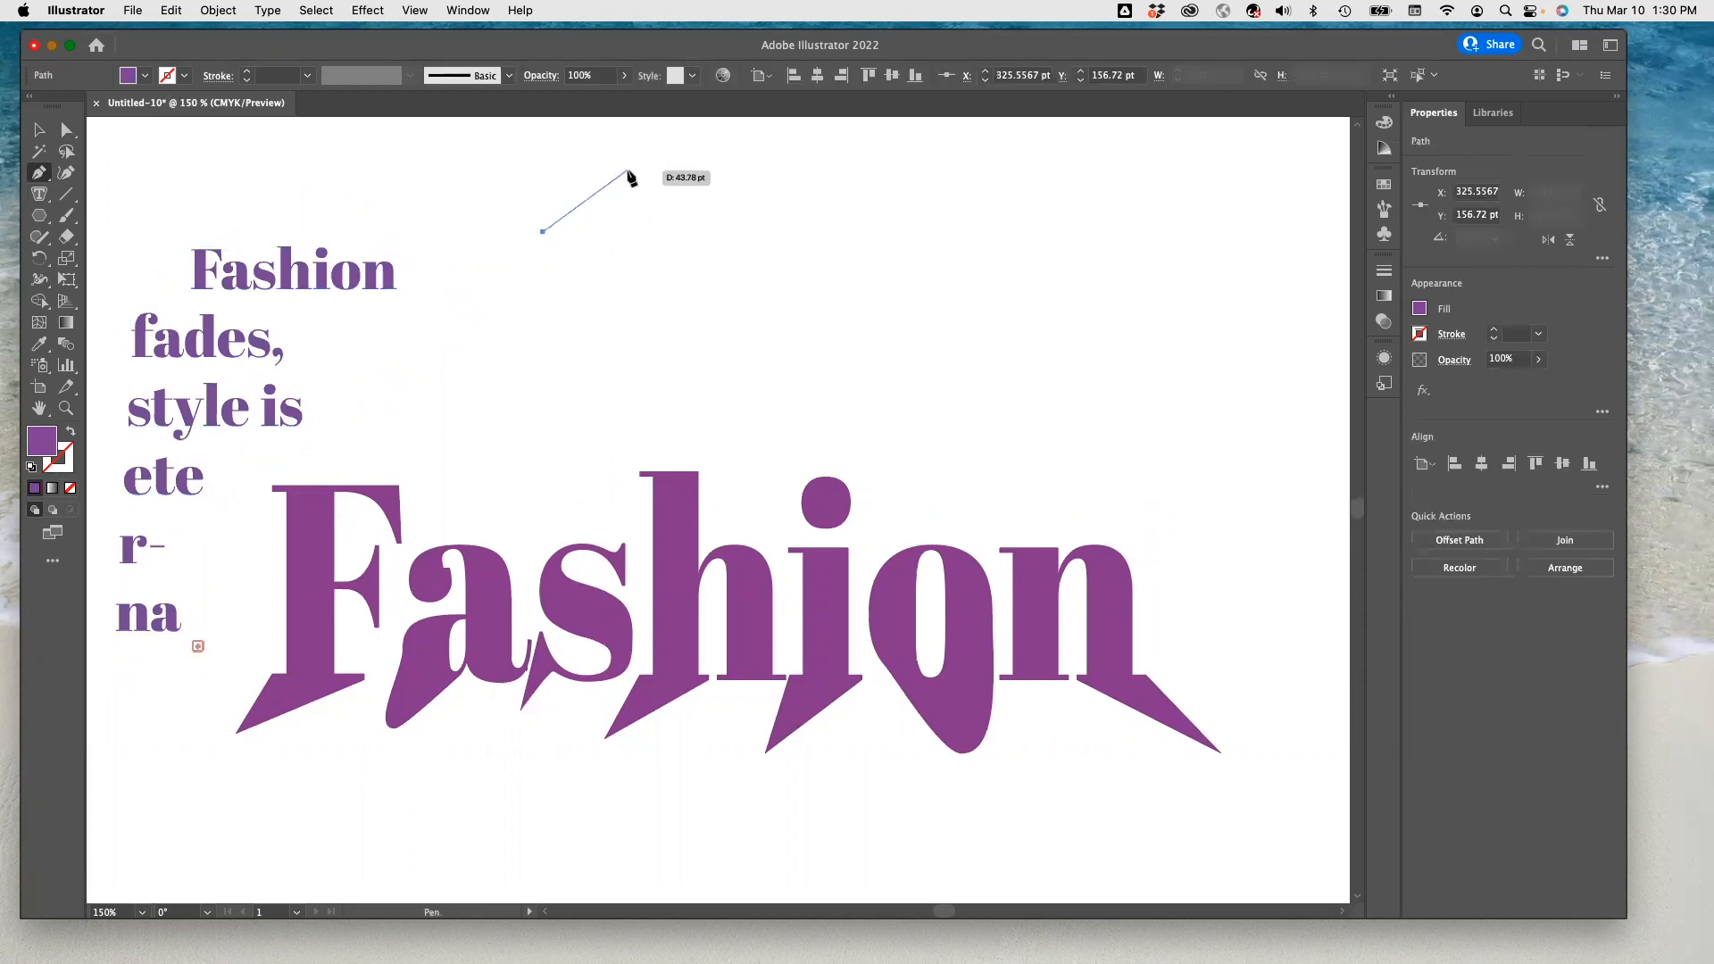
{"action": "left_click_drag", "start_coordinate": [592, 195], "coordinate": [707, 258]}
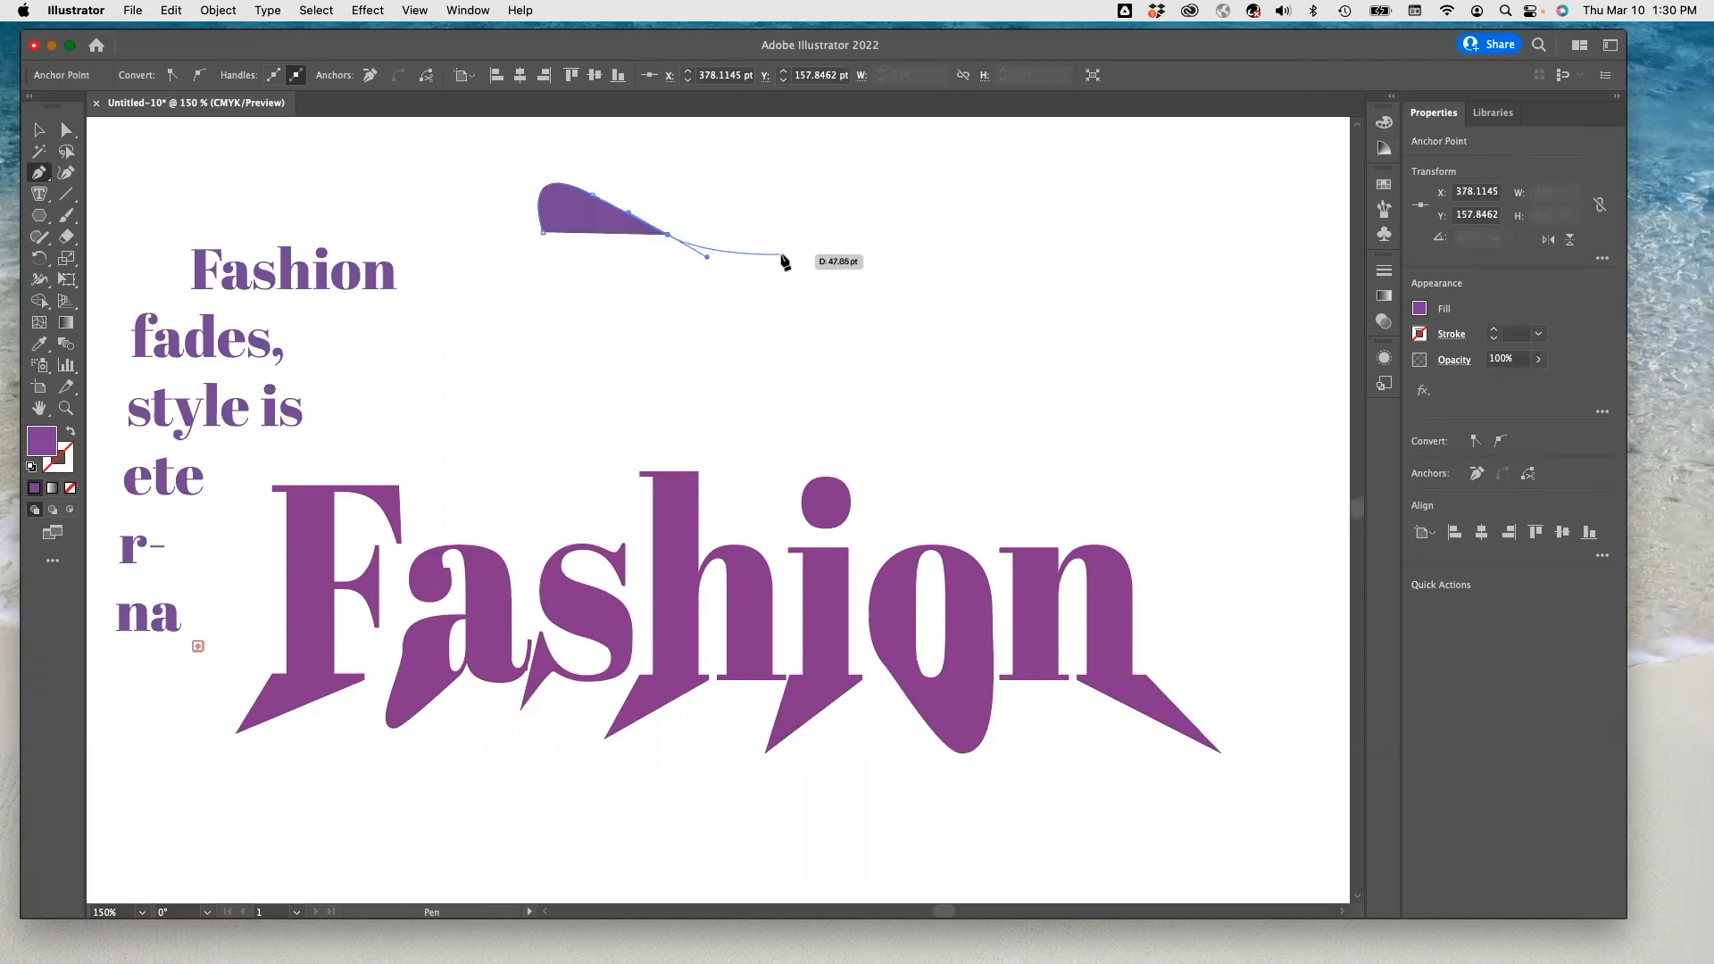
{"action": "left_click", "coordinate": [825, 220]}
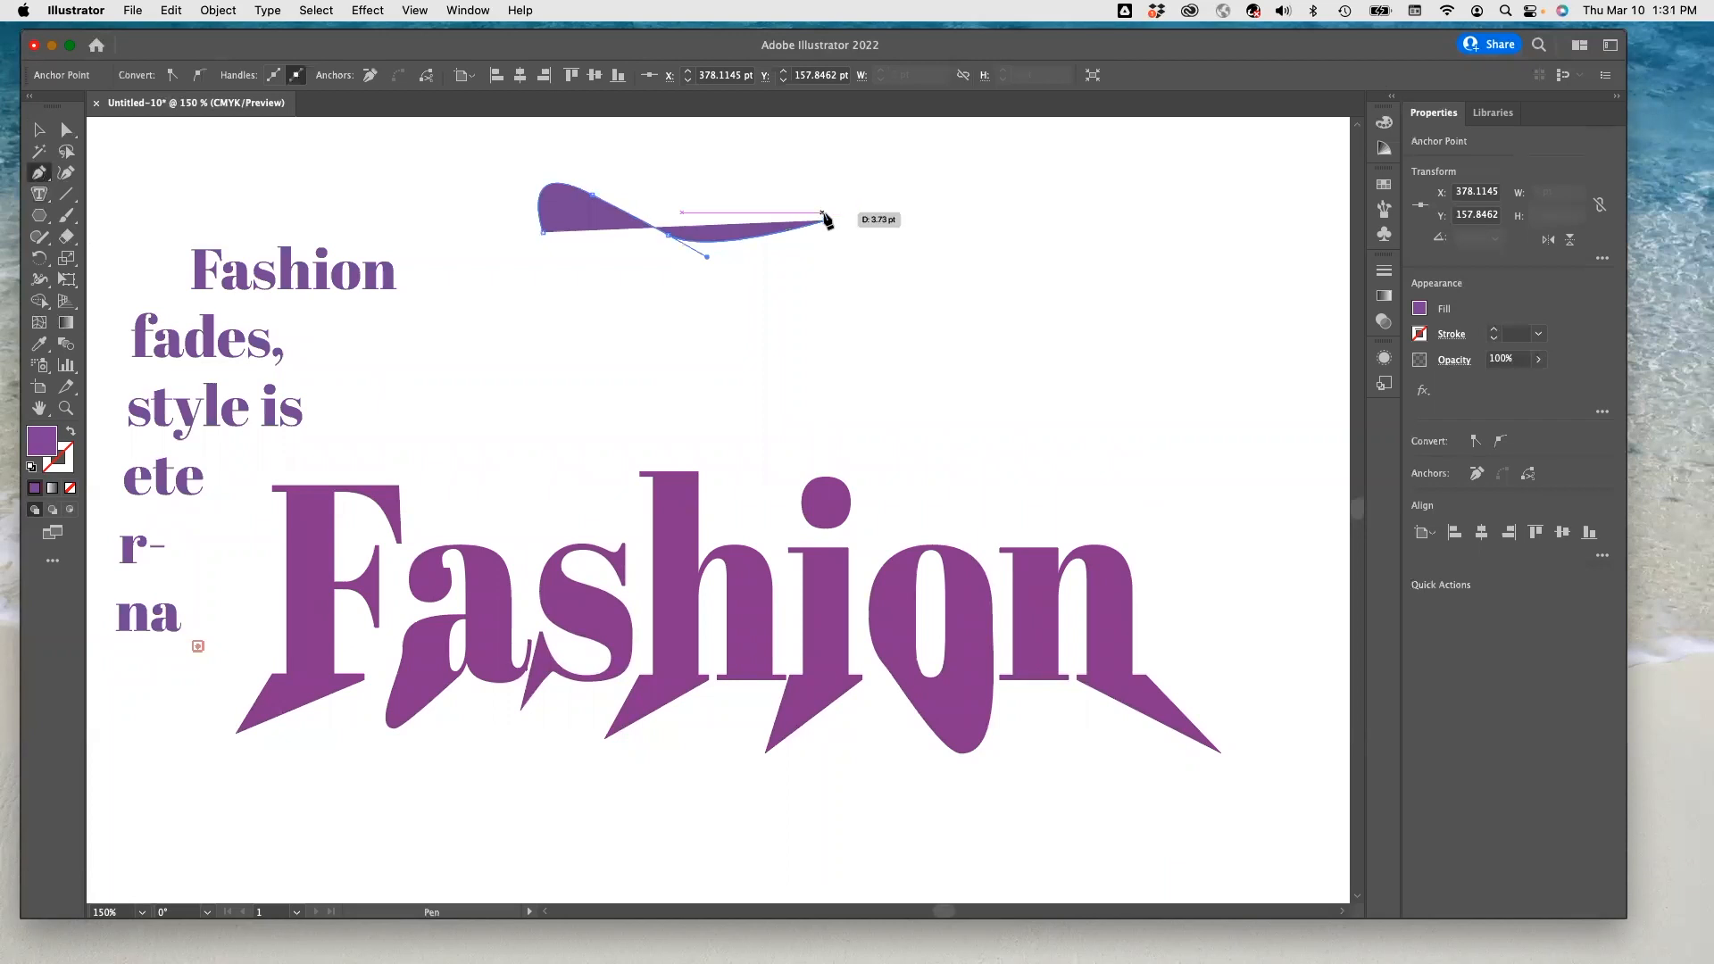
{"action": "left_click", "coordinate": [906, 183]}
{"action": "left_click_drag", "start_coordinate": [907, 184], "coordinate": [995, 219]}
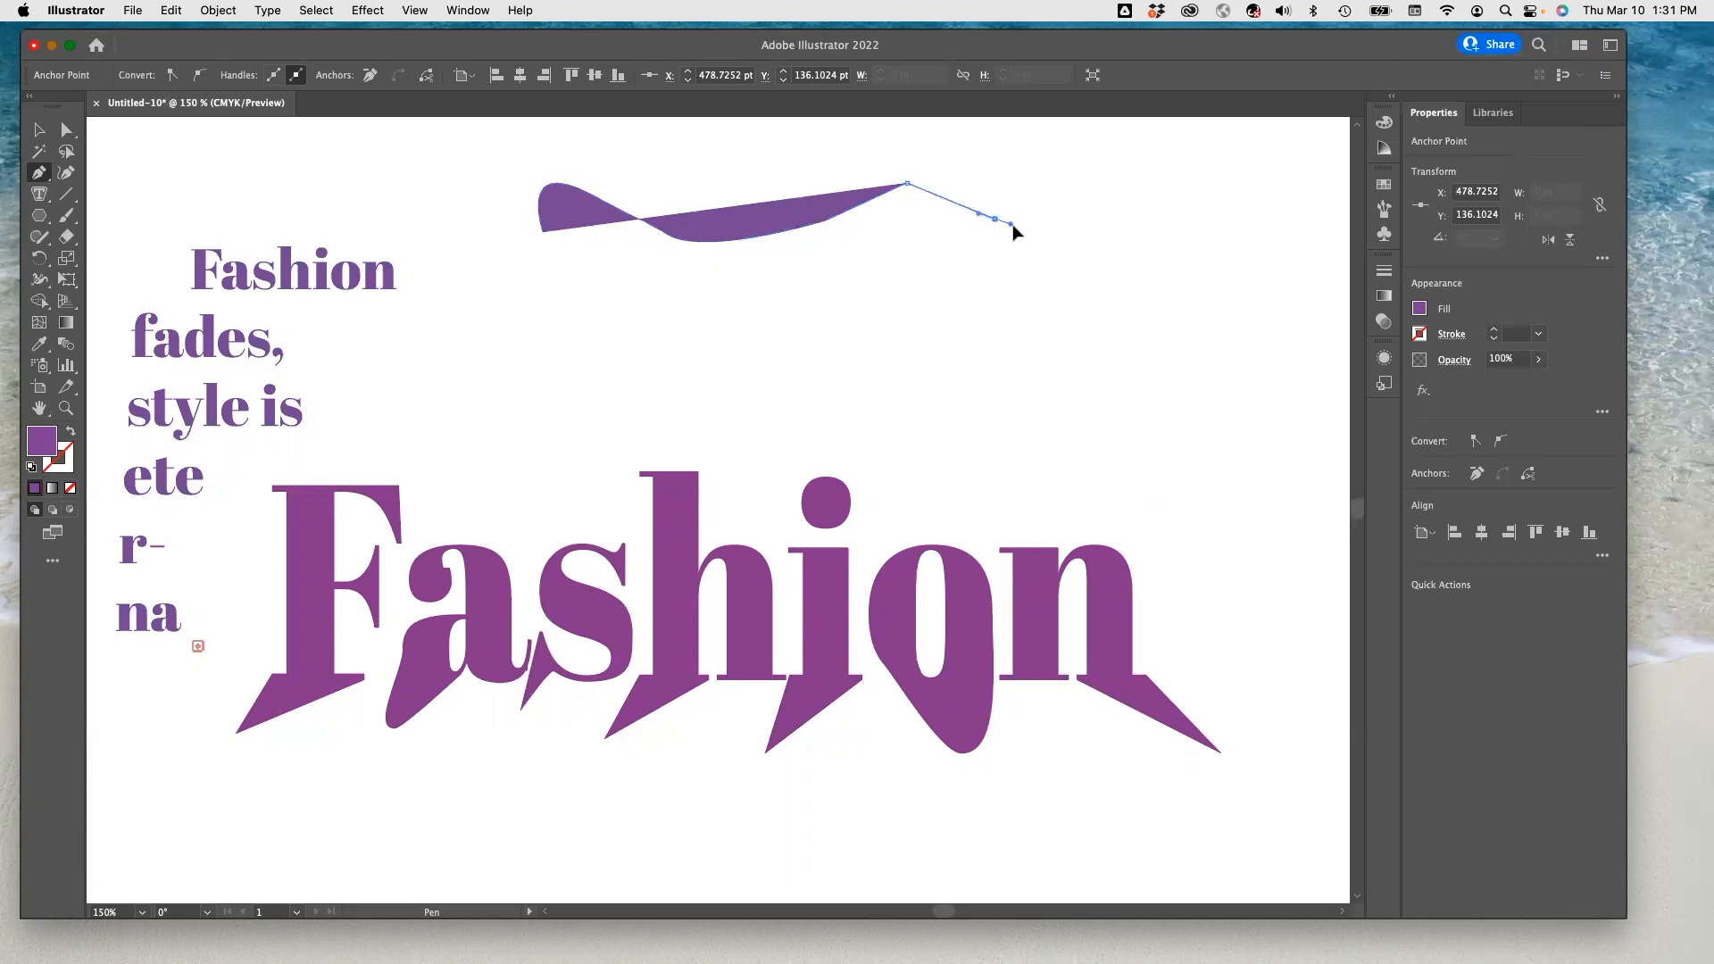
{"action": "left_click_drag", "start_coordinate": [1035, 241], "coordinate": [1035, 238]}
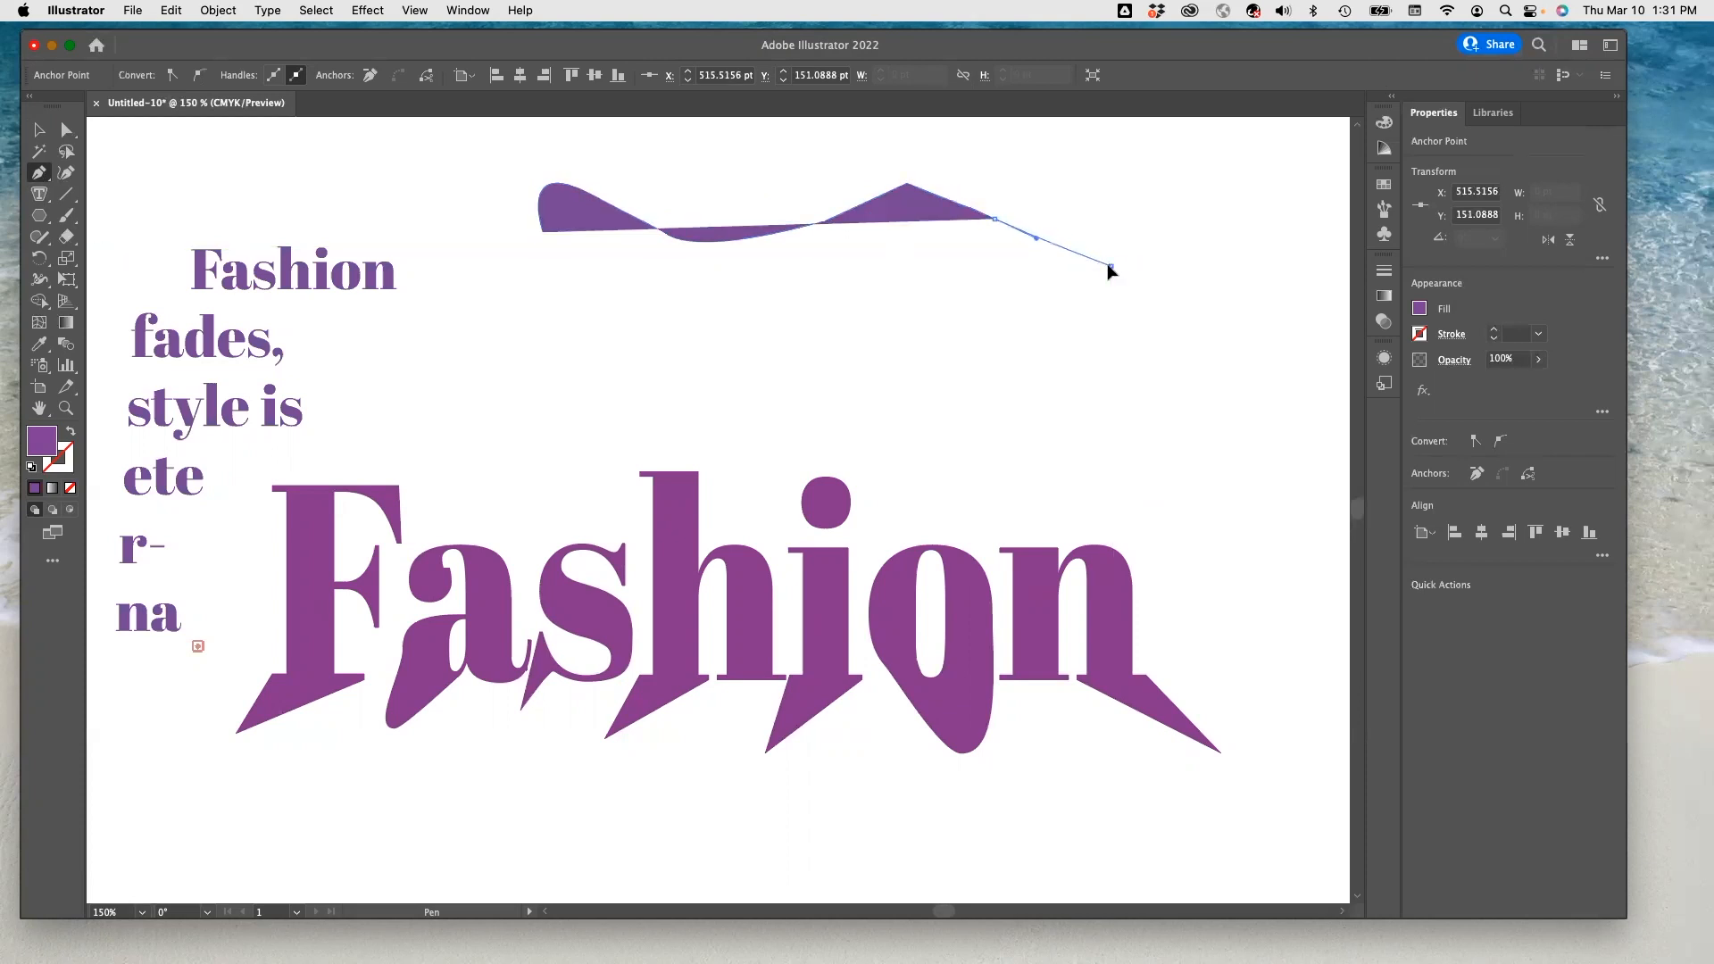
{"action": "left_click", "coordinate": [1109, 265]}
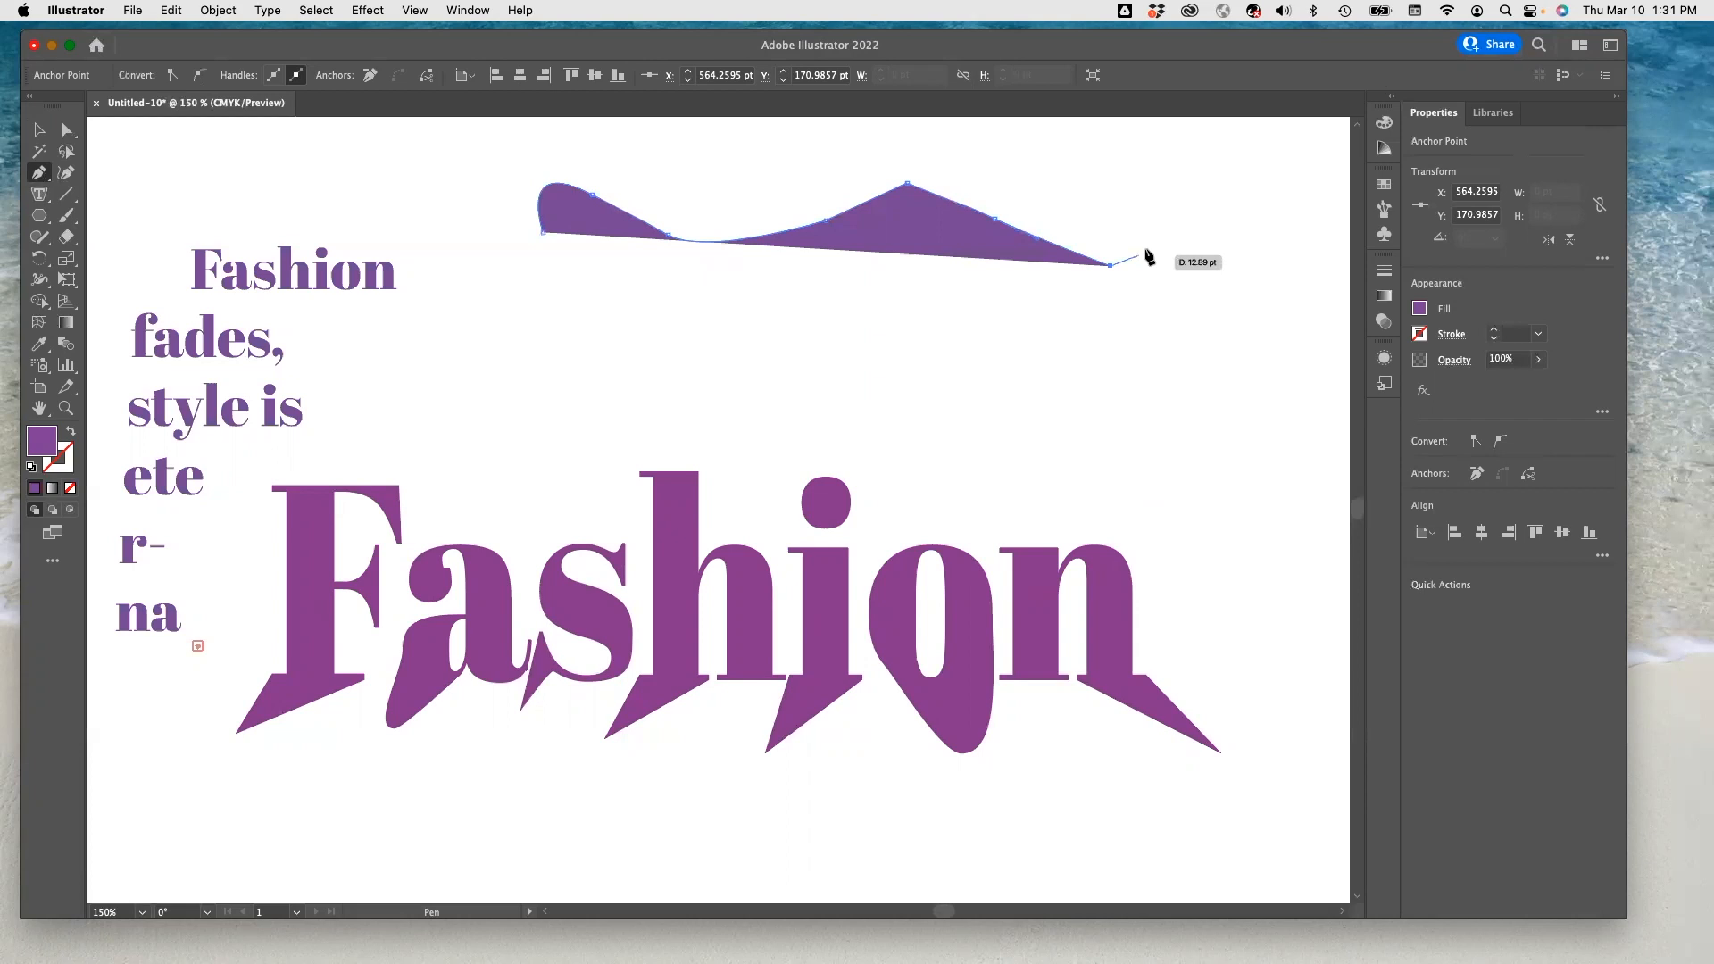
{"action": "left_click", "coordinate": [1192, 247]}
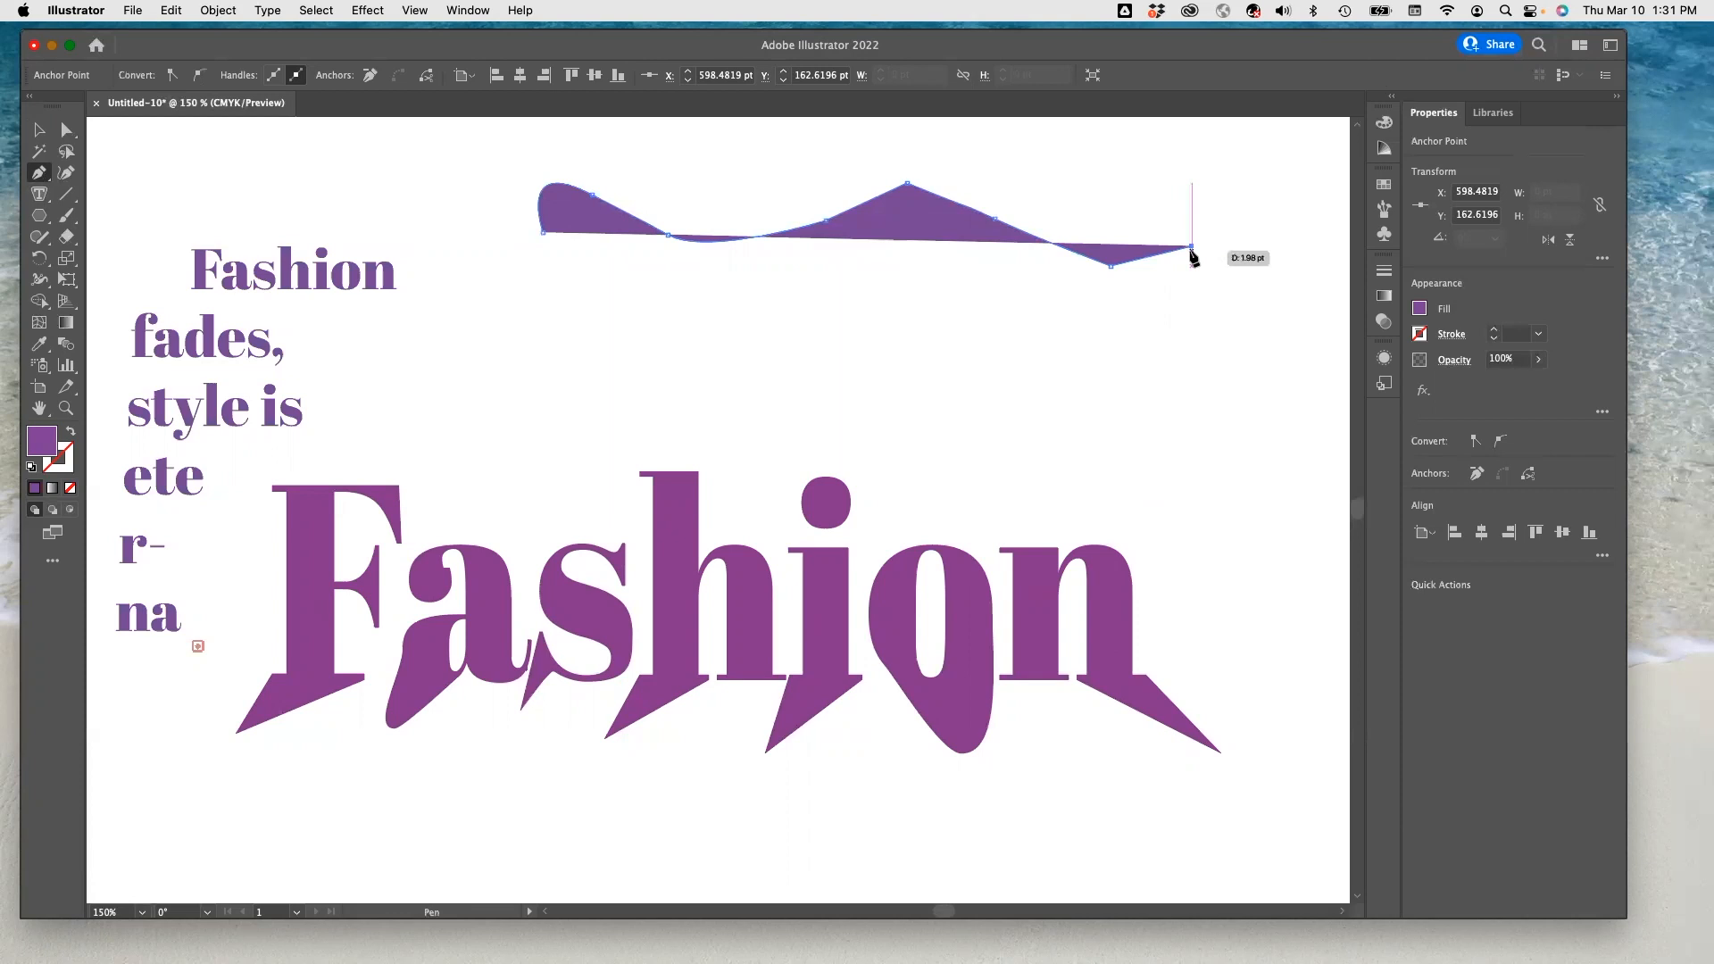
{"action": "key", "text": "Escape"}
- Turn the wavy path into a text path with the Type on a Path tool, starting at its left end
{"action": "left_click", "coordinate": [49, 205]}
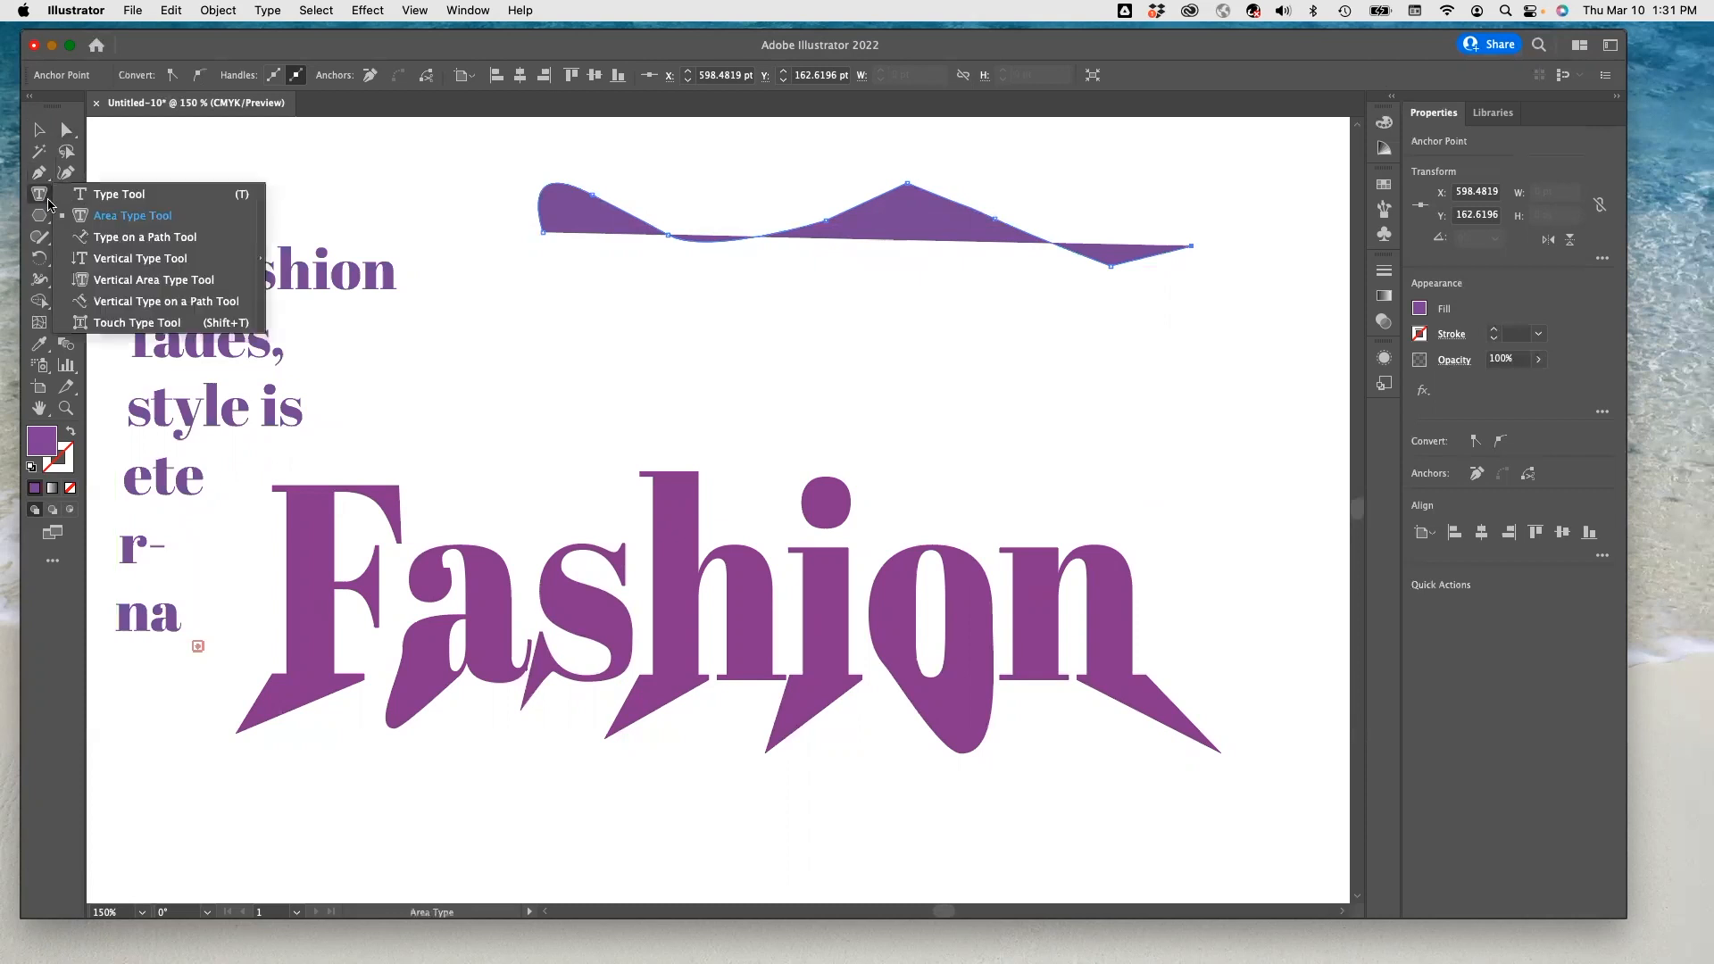
{"action": "left_click", "coordinate": [136, 237]}
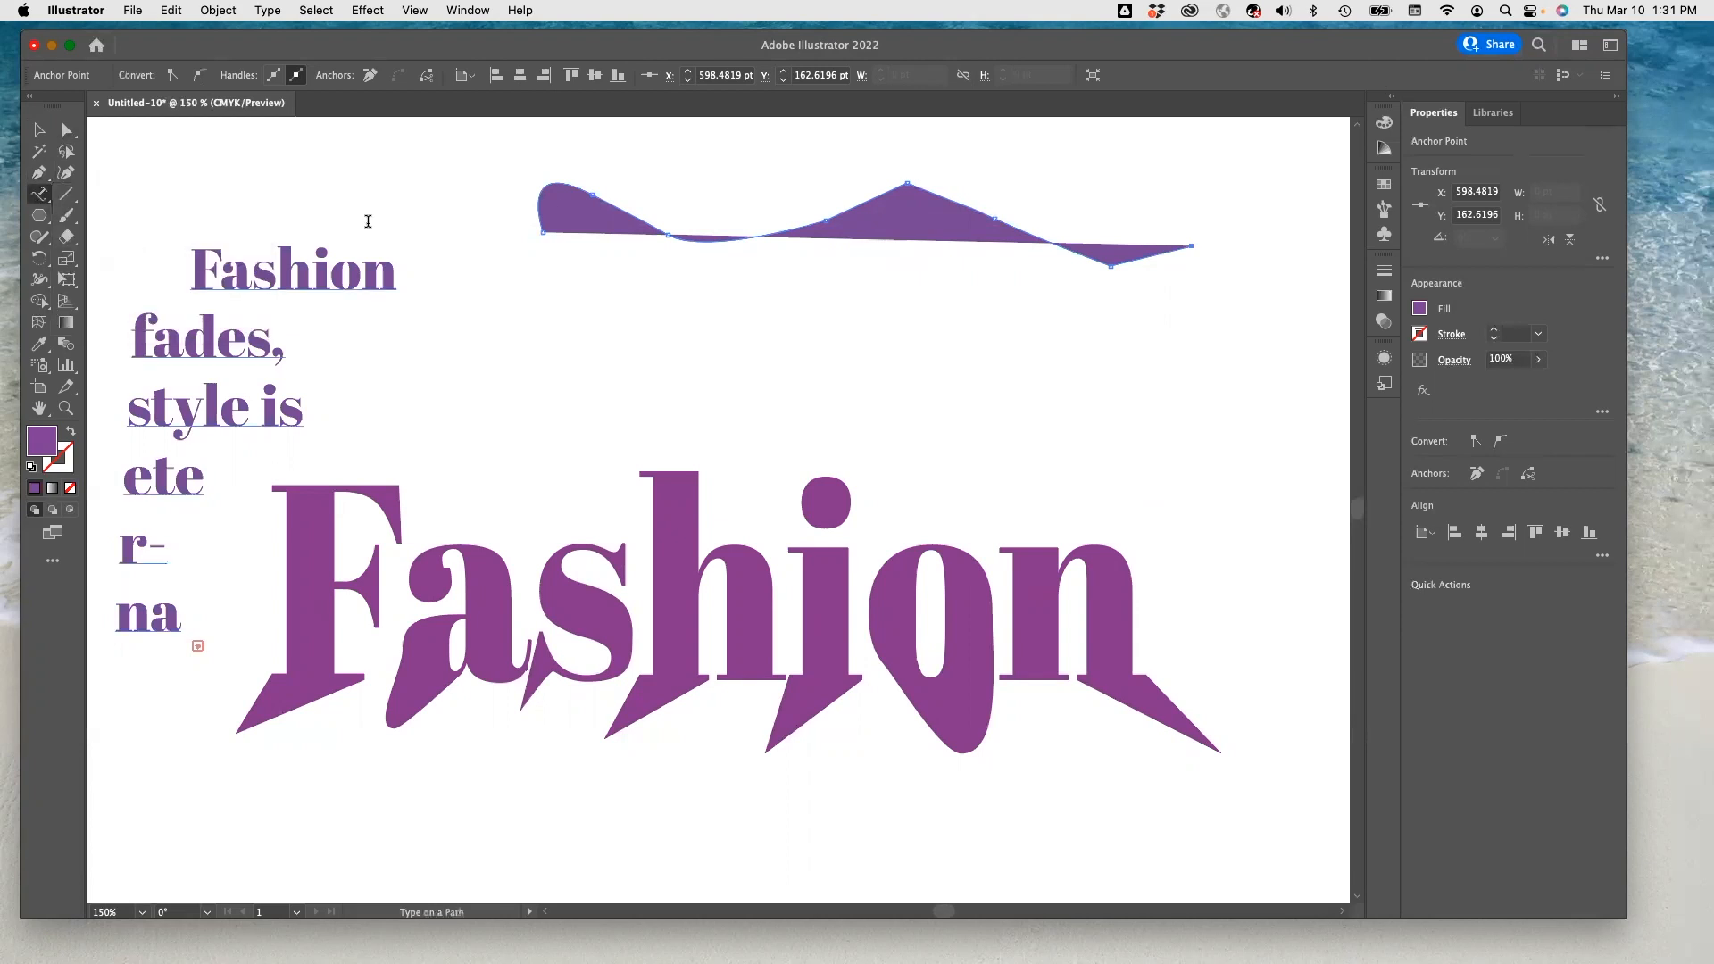
{"action": "left_click", "coordinate": [541, 230]}
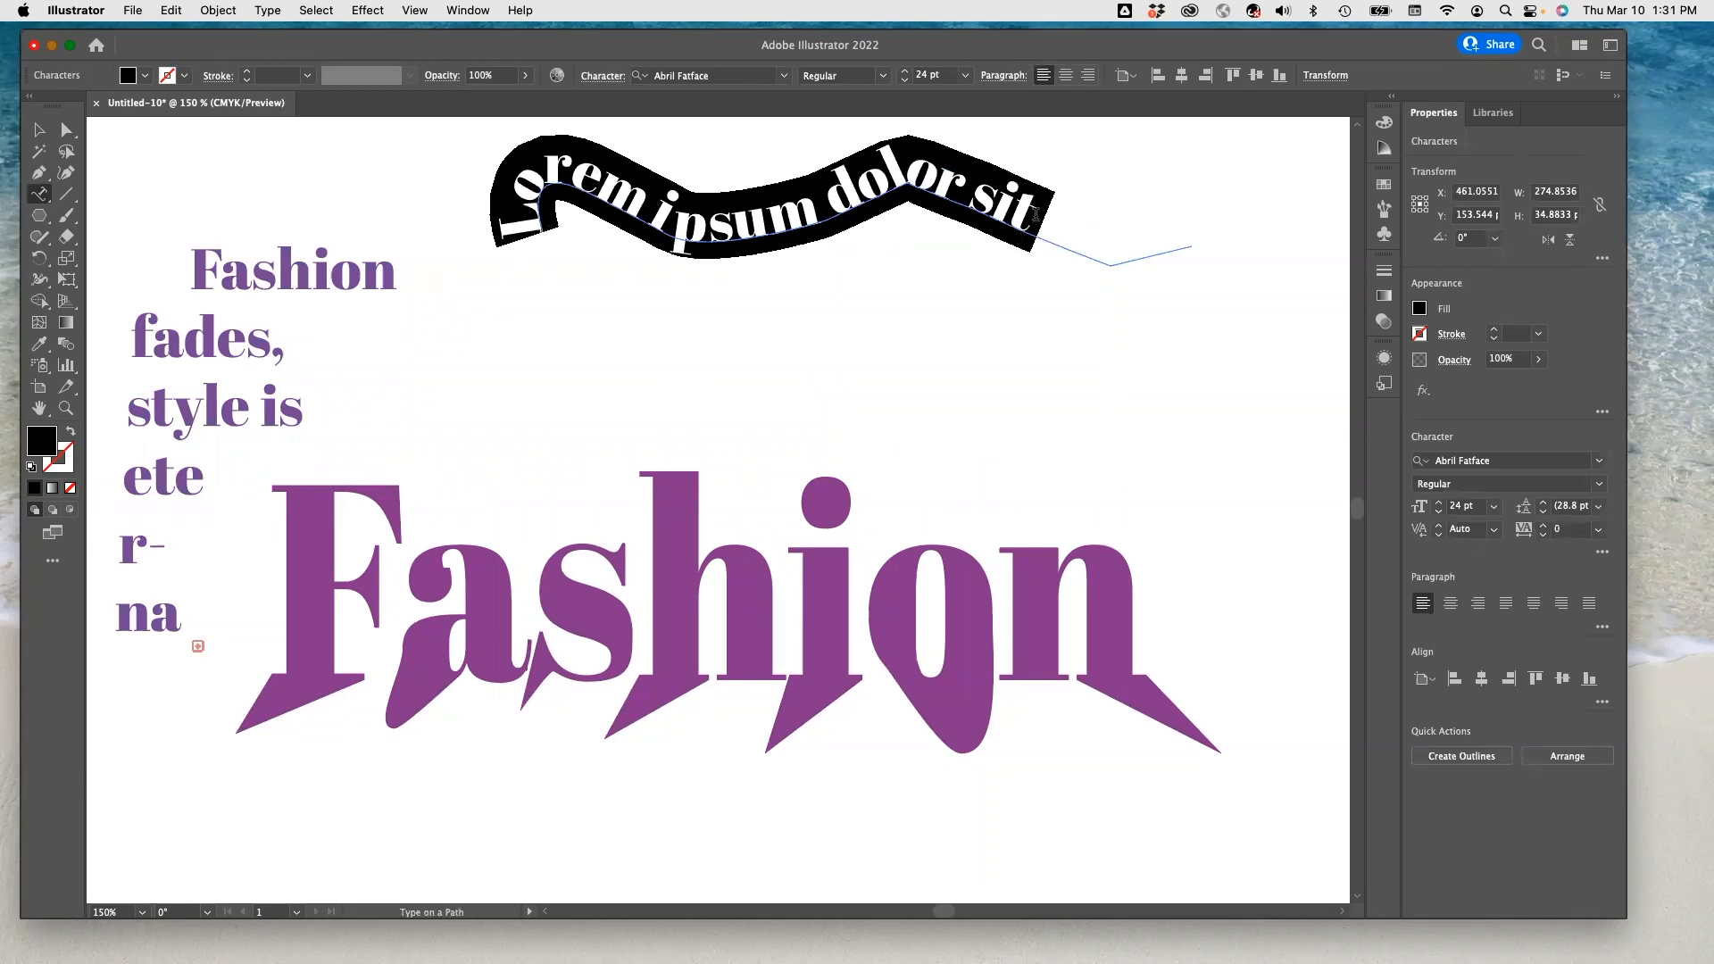
- Replace the placeholder text on the wavy path with "Dress like you are already famous"
{"action": "left_click", "coordinate": [1032, 216]}
{"action": "left_click_drag", "start_coordinate": [1033, 216], "coordinate": [505, 228]}
{"action": "type", "text": "Dress"}
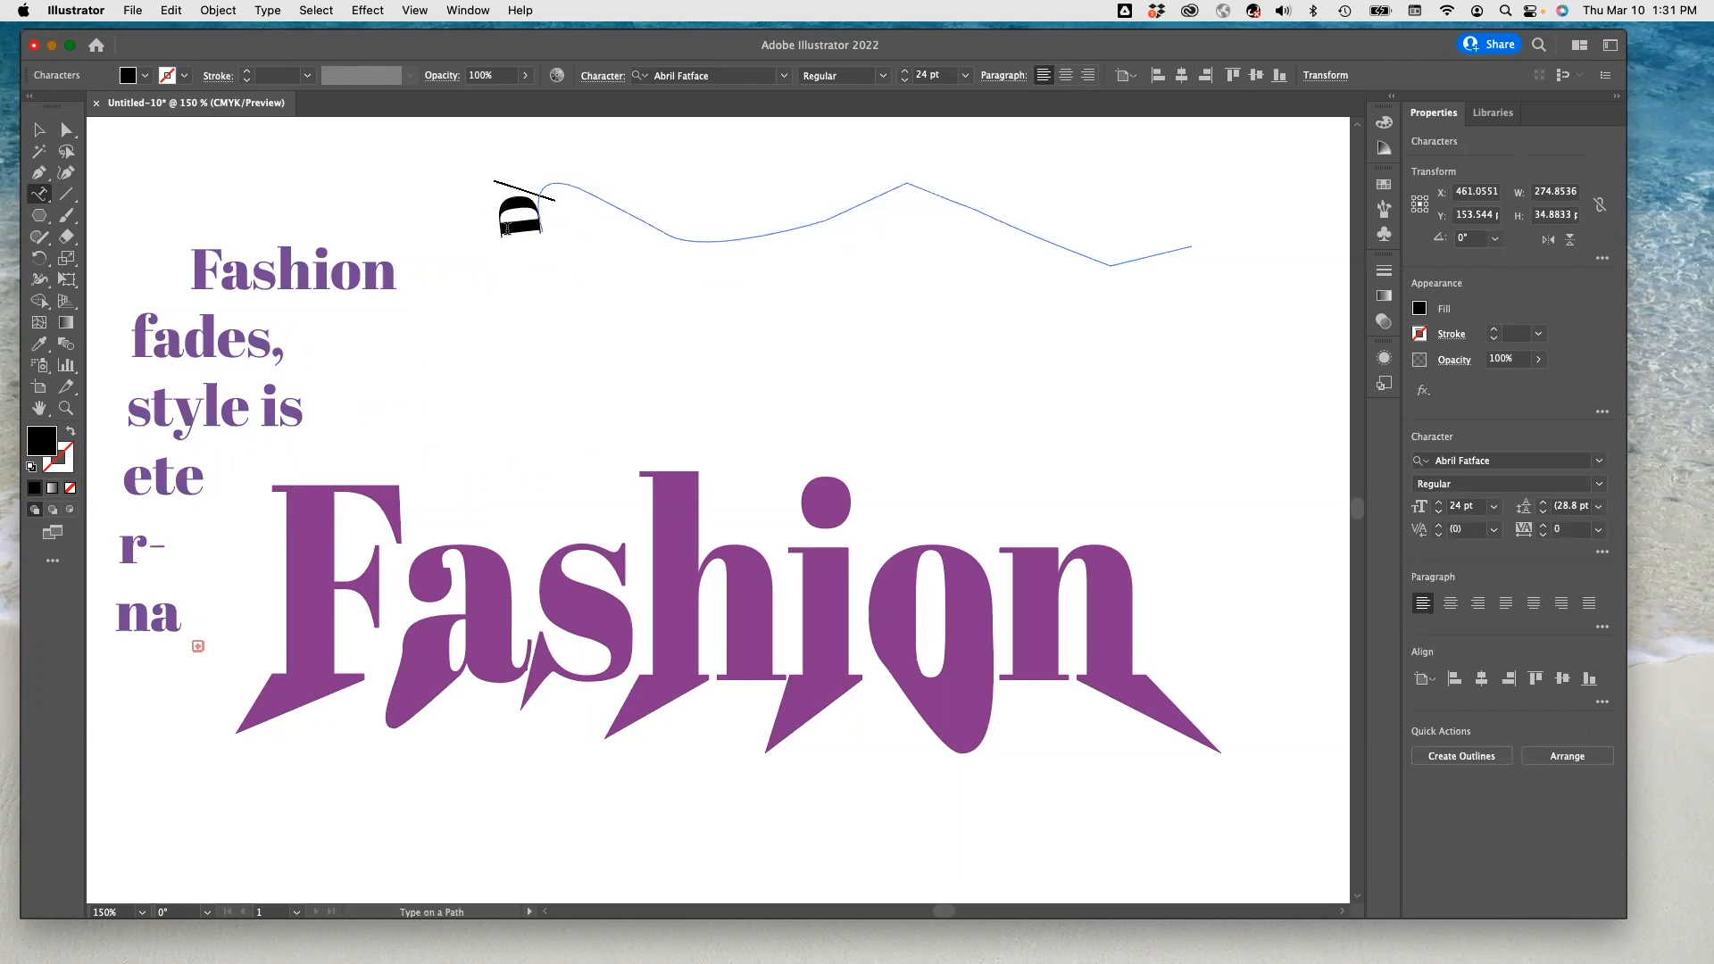
{"action": "type", "text": " lik"}
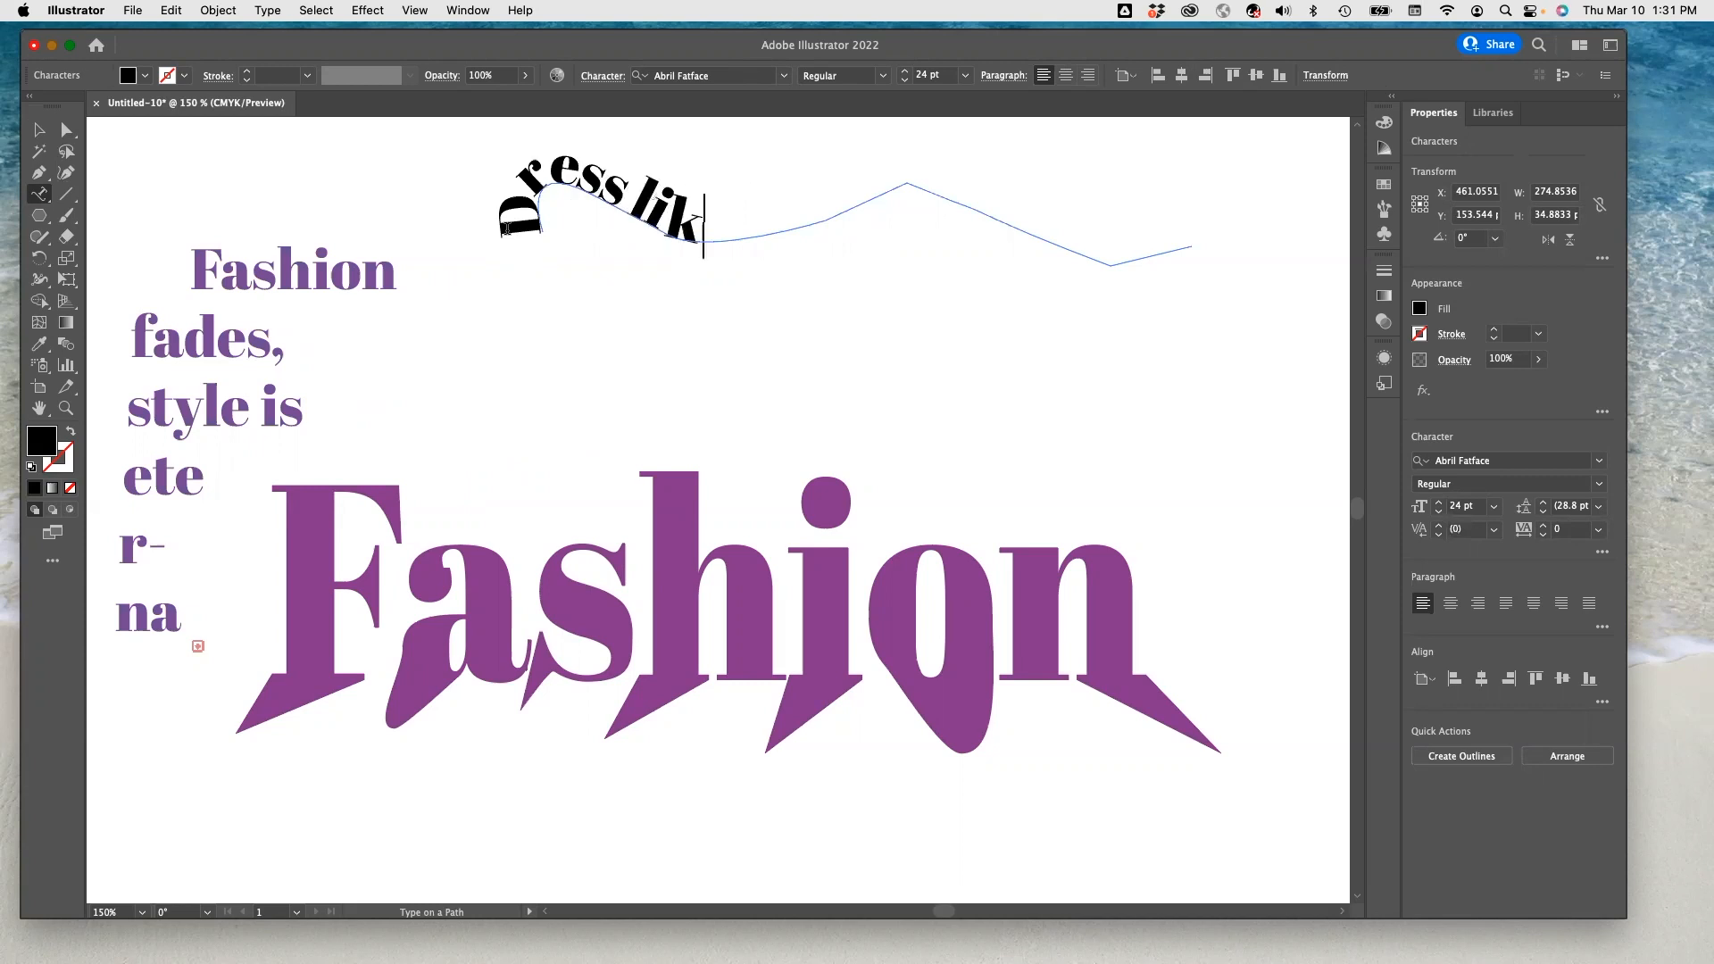
{"action": "type", "text": "e you"}
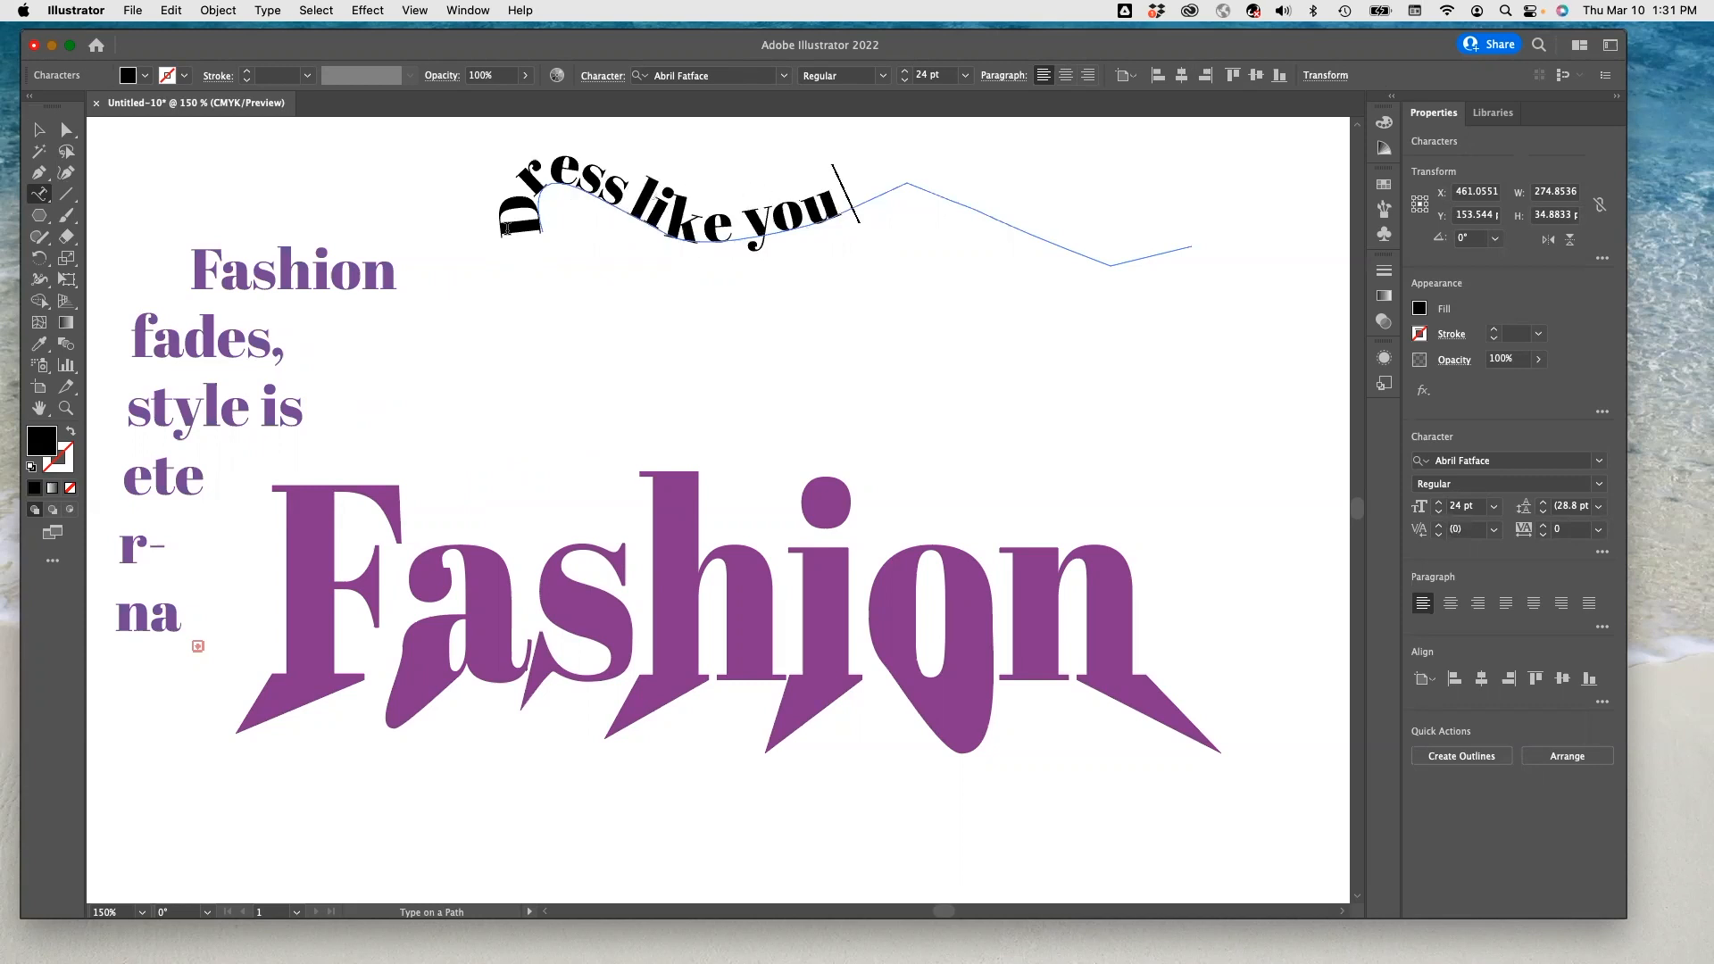
{"action": "type", "text": " are already"}
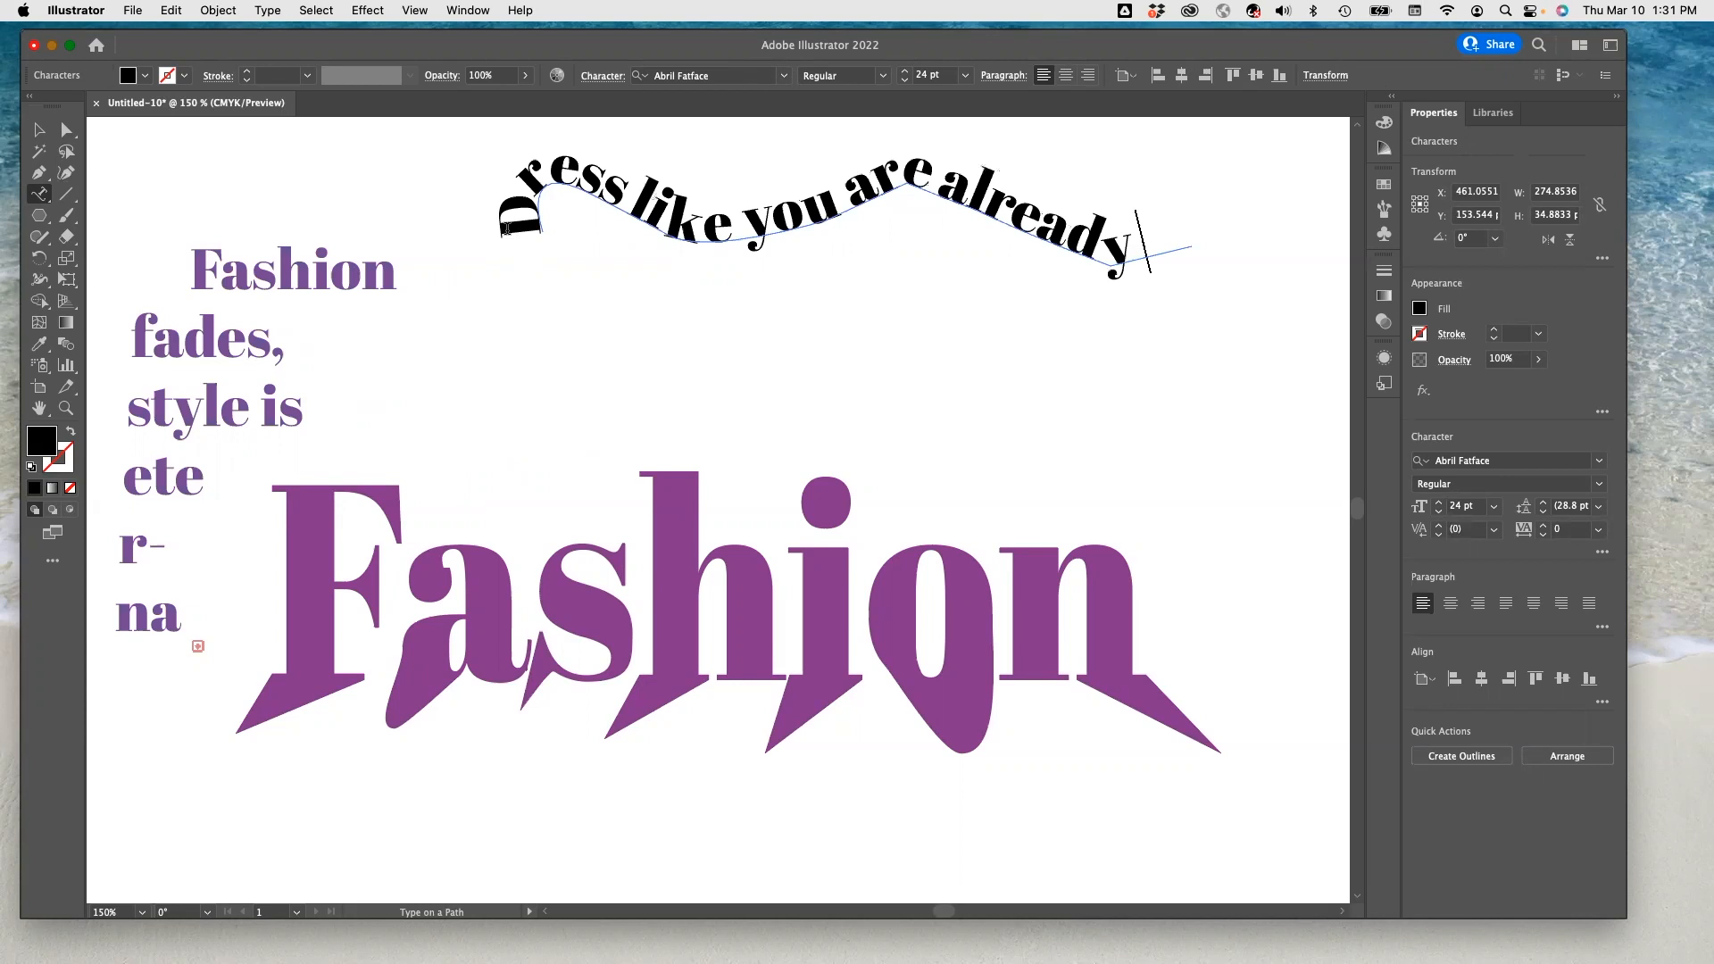
- Set the words "Dress like you are already" on the wavy path to 18 pt
{"action": "left_click_drag", "start_coordinate": [1138, 263], "coordinate": [518, 231]}
{"action": "left_click", "coordinate": [1573, 507]}
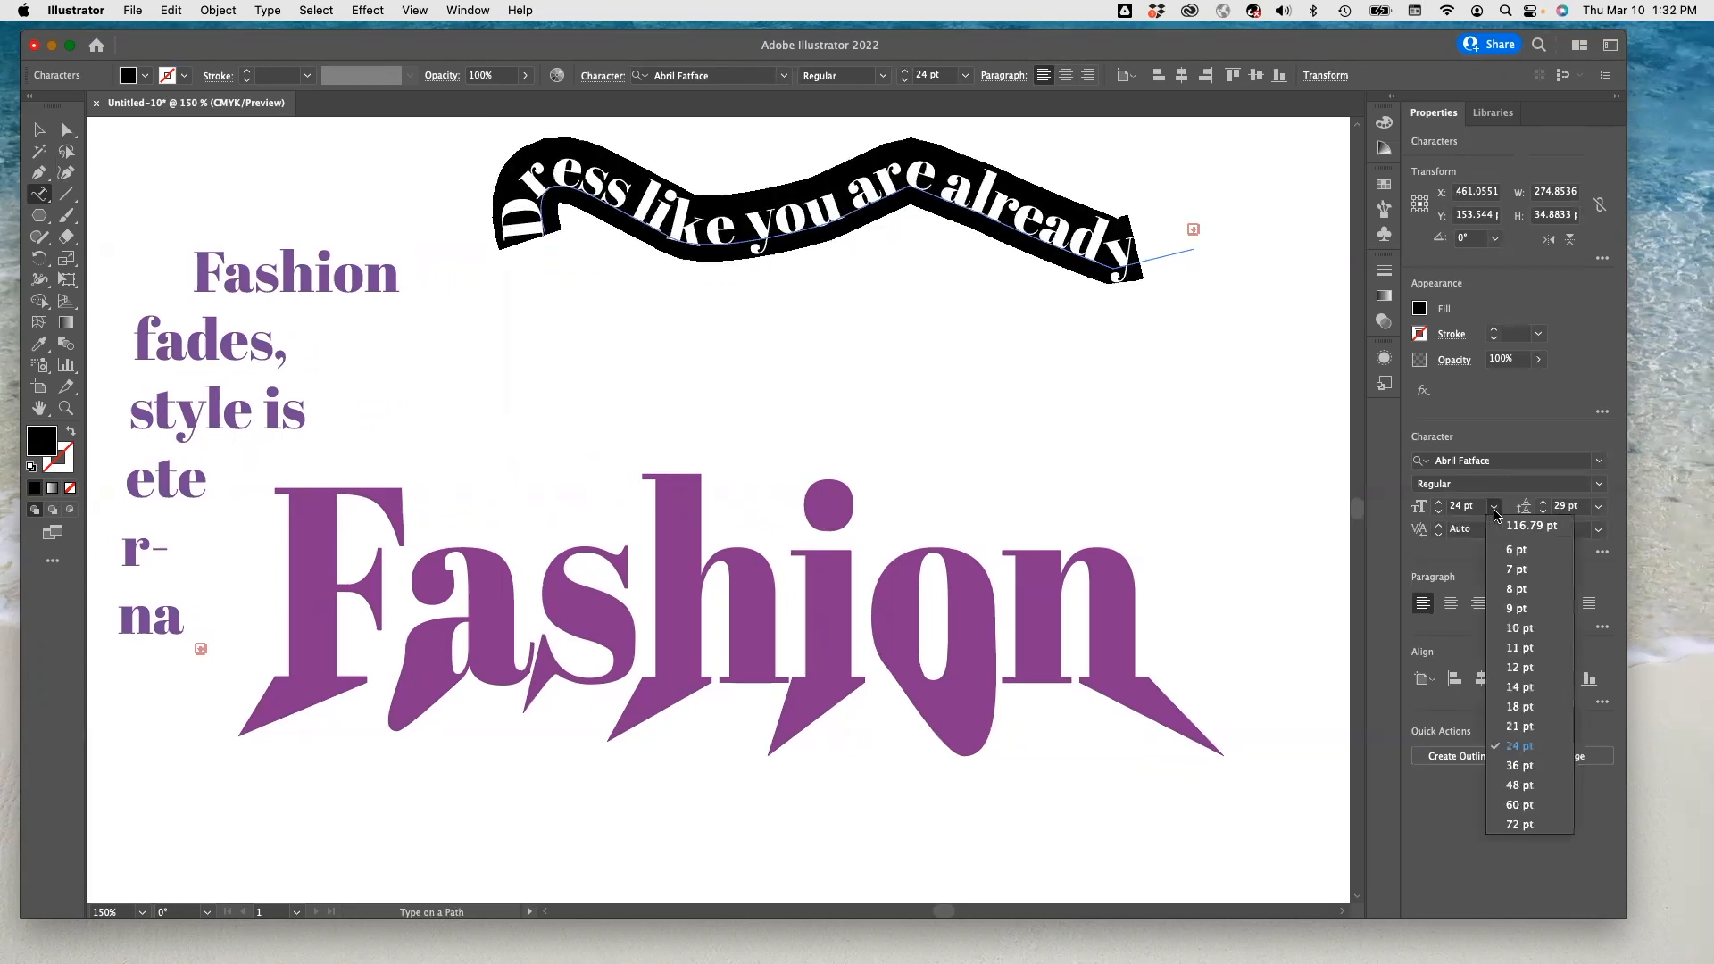
{"action": "left_click", "coordinate": [1493, 506]}
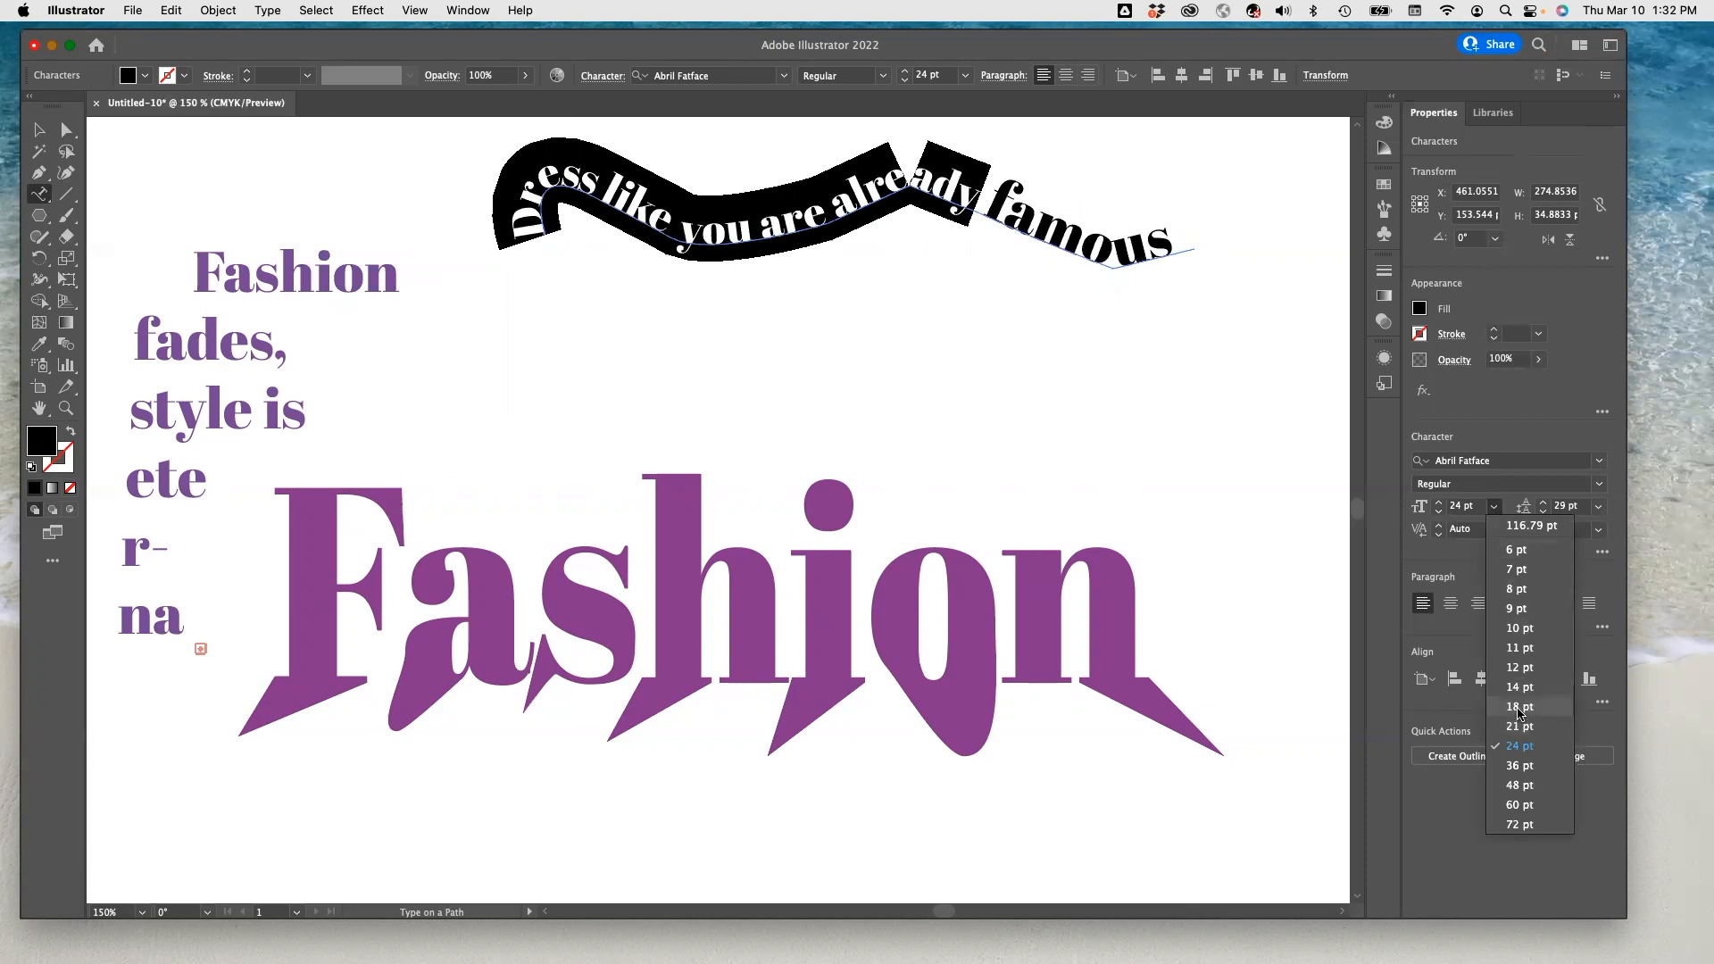
{"action": "left_click", "coordinate": [1520, 707]}
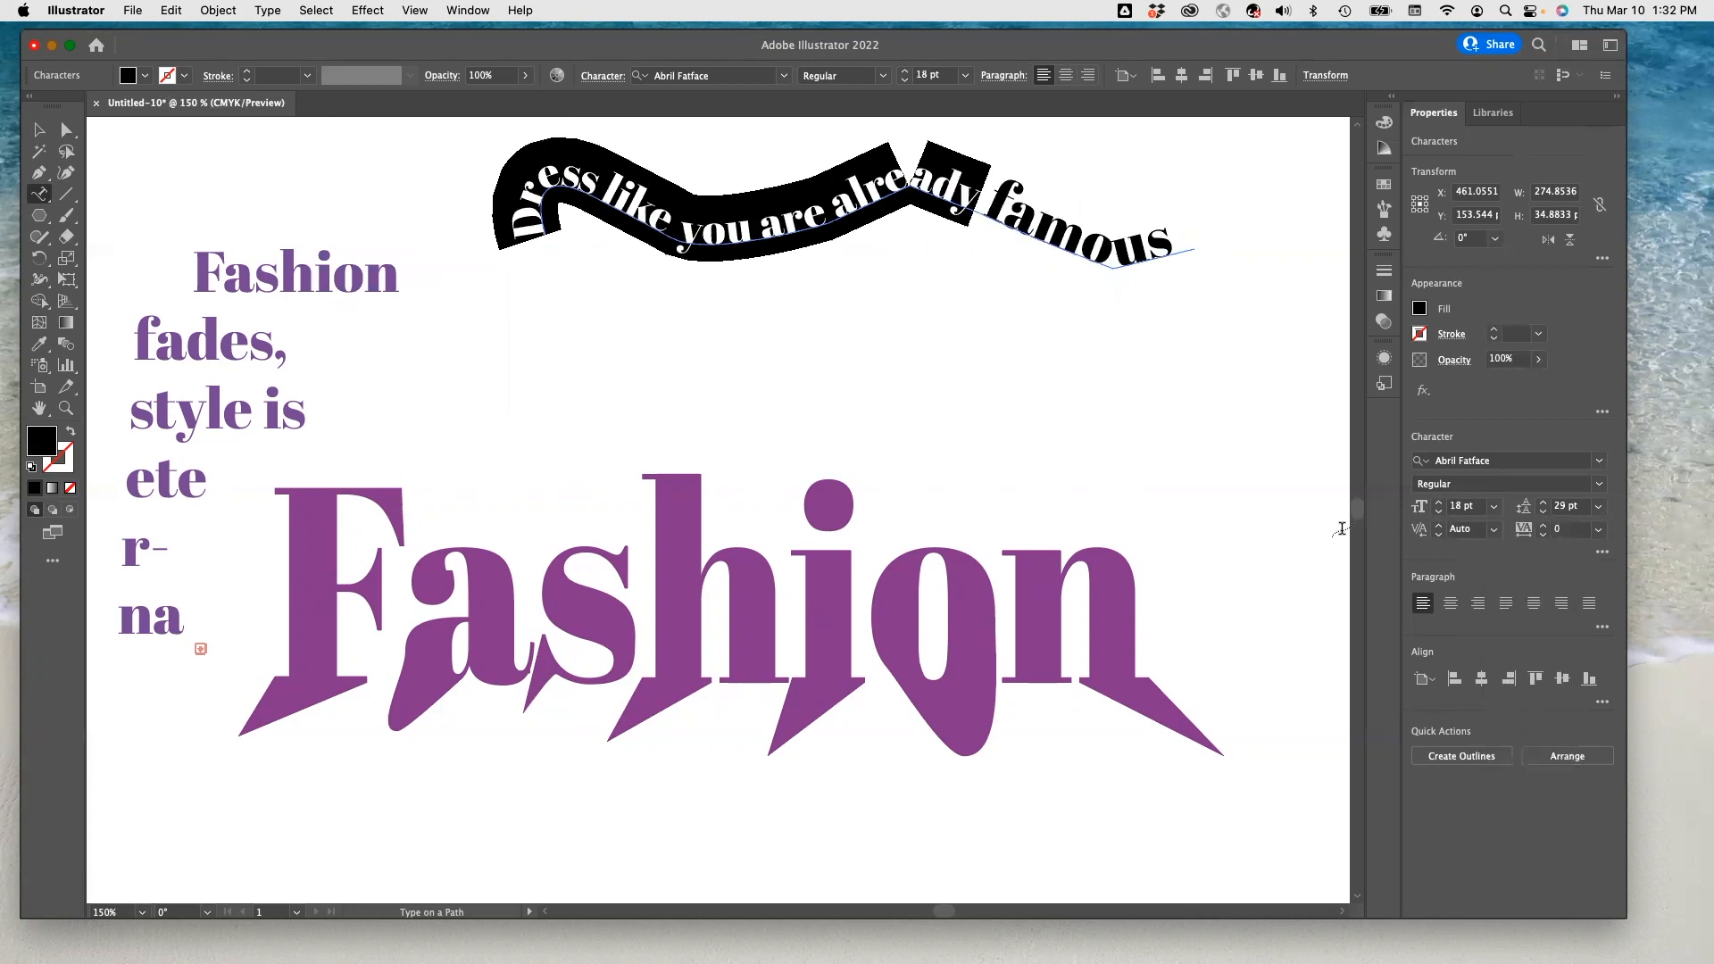
{"action": "left_click", "coordinate": [1179, 243]}
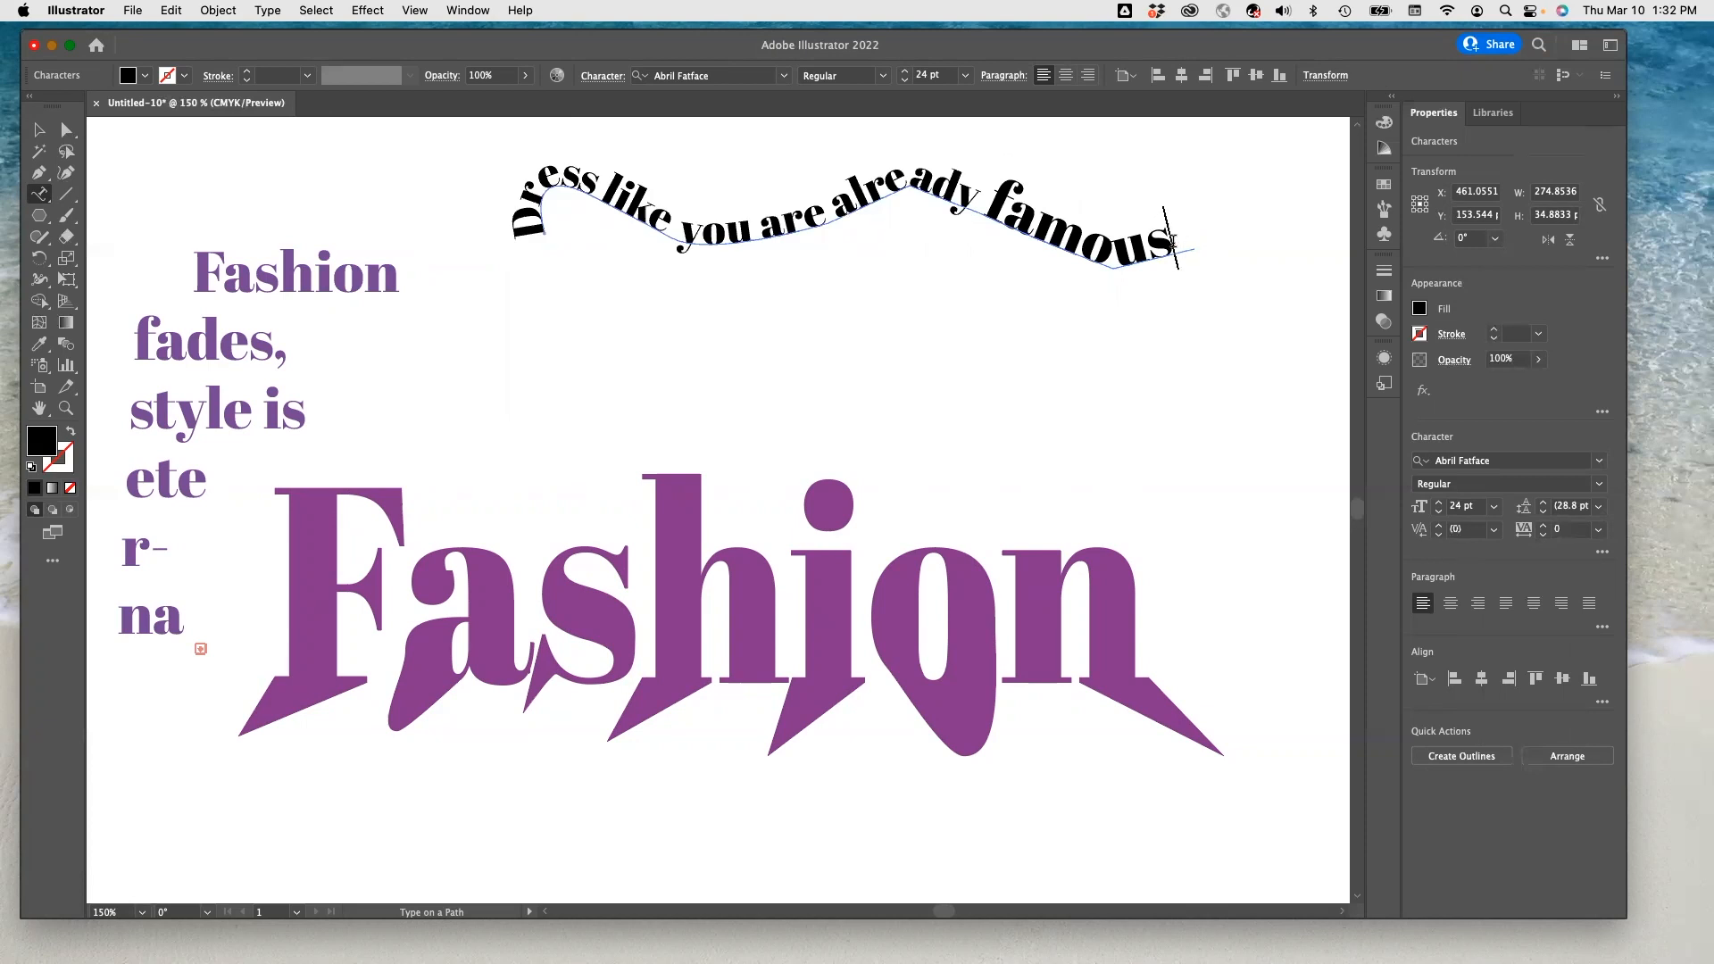
{"action": "key", "text": "Escape"}
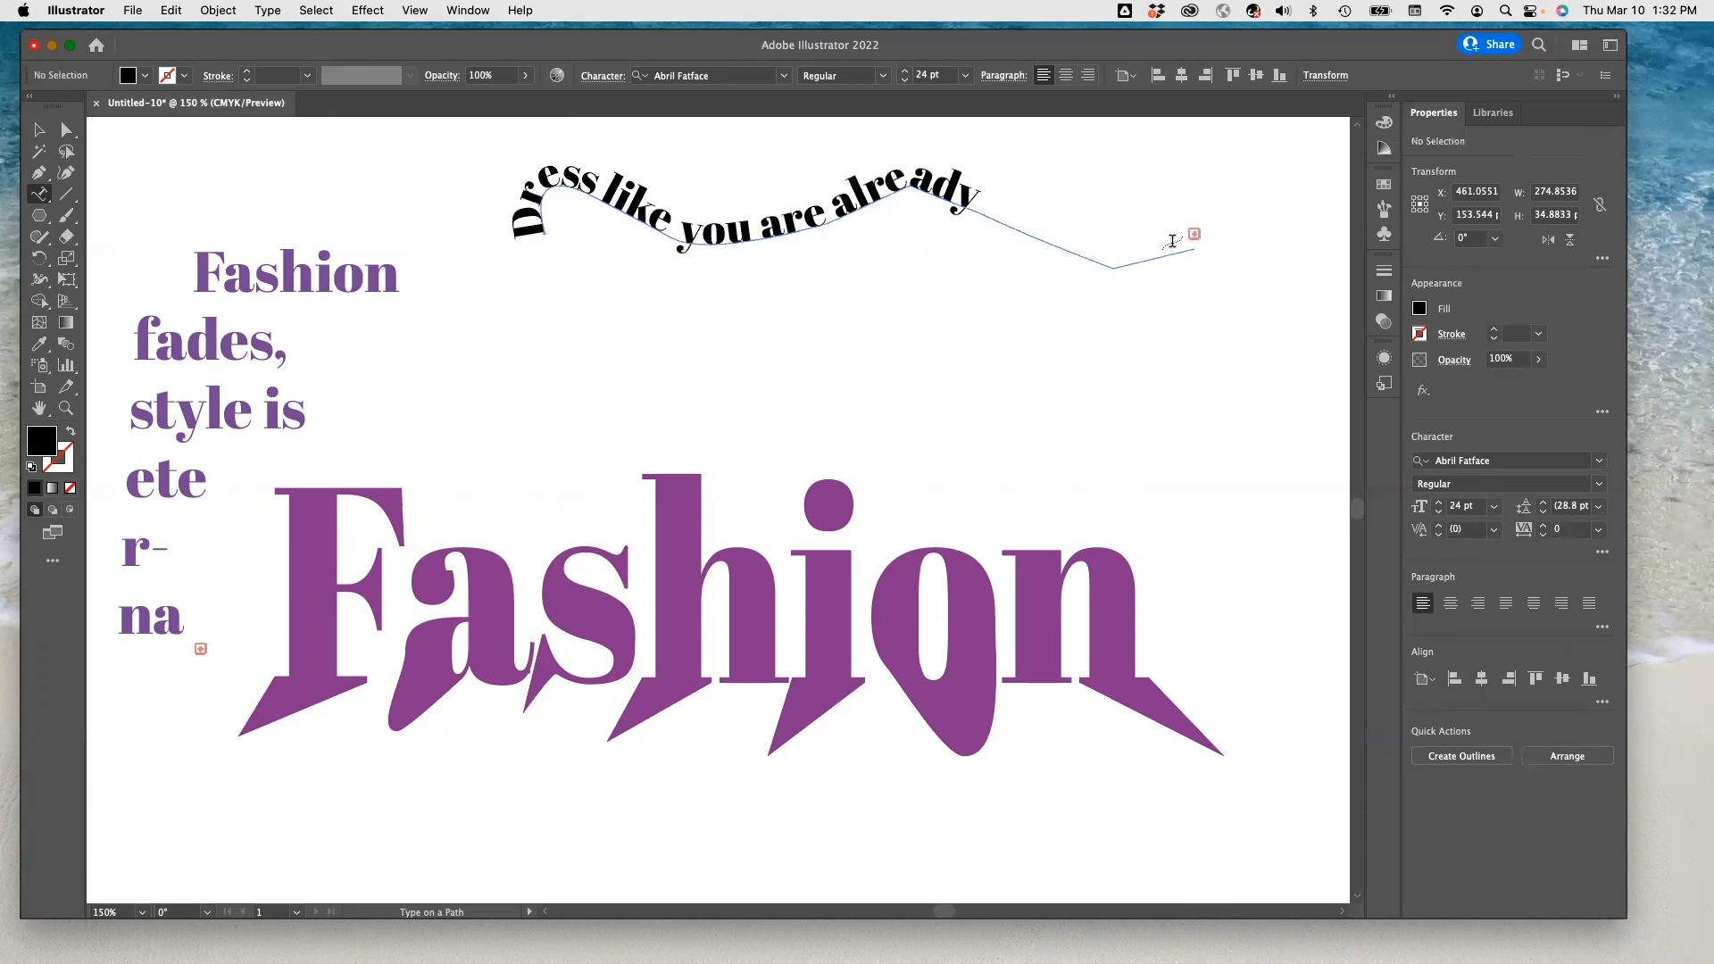
{"action": "left_click", "coordinate": [1172, 241]}
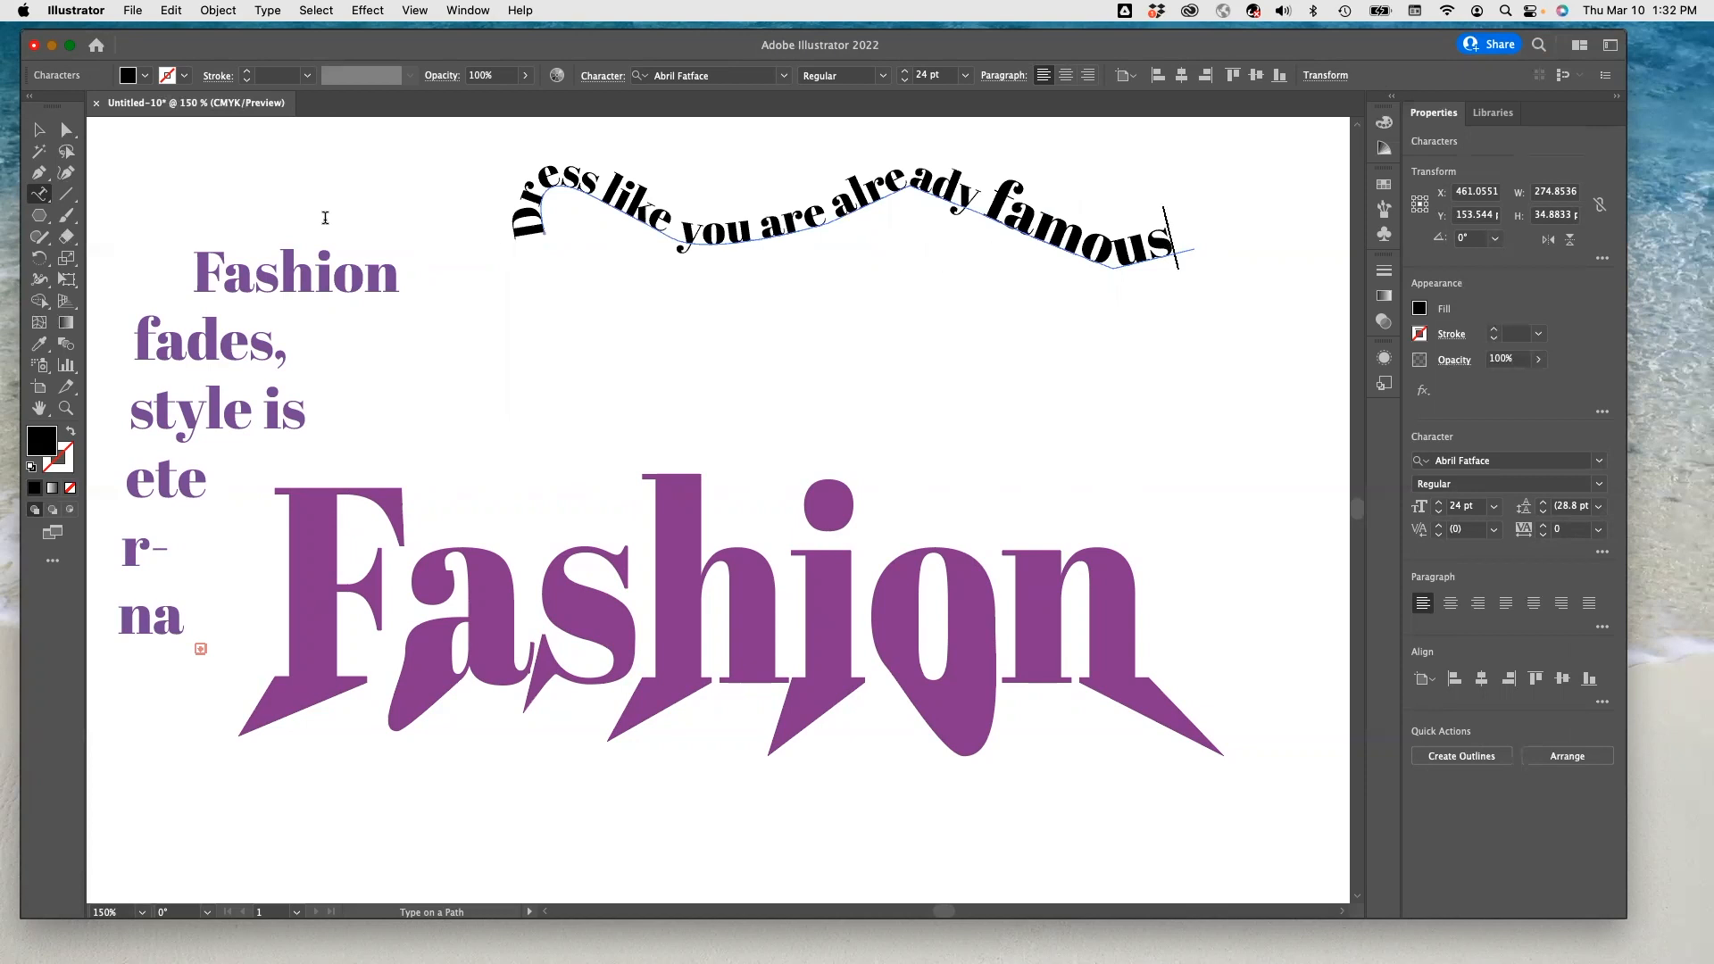
- Shift the type path slightly down and extend its right end anchor outward to about X 618 pt, Y 161 pt with the Direct Selection tool
{"action": "left_click", "coordinate": [69, 133]}
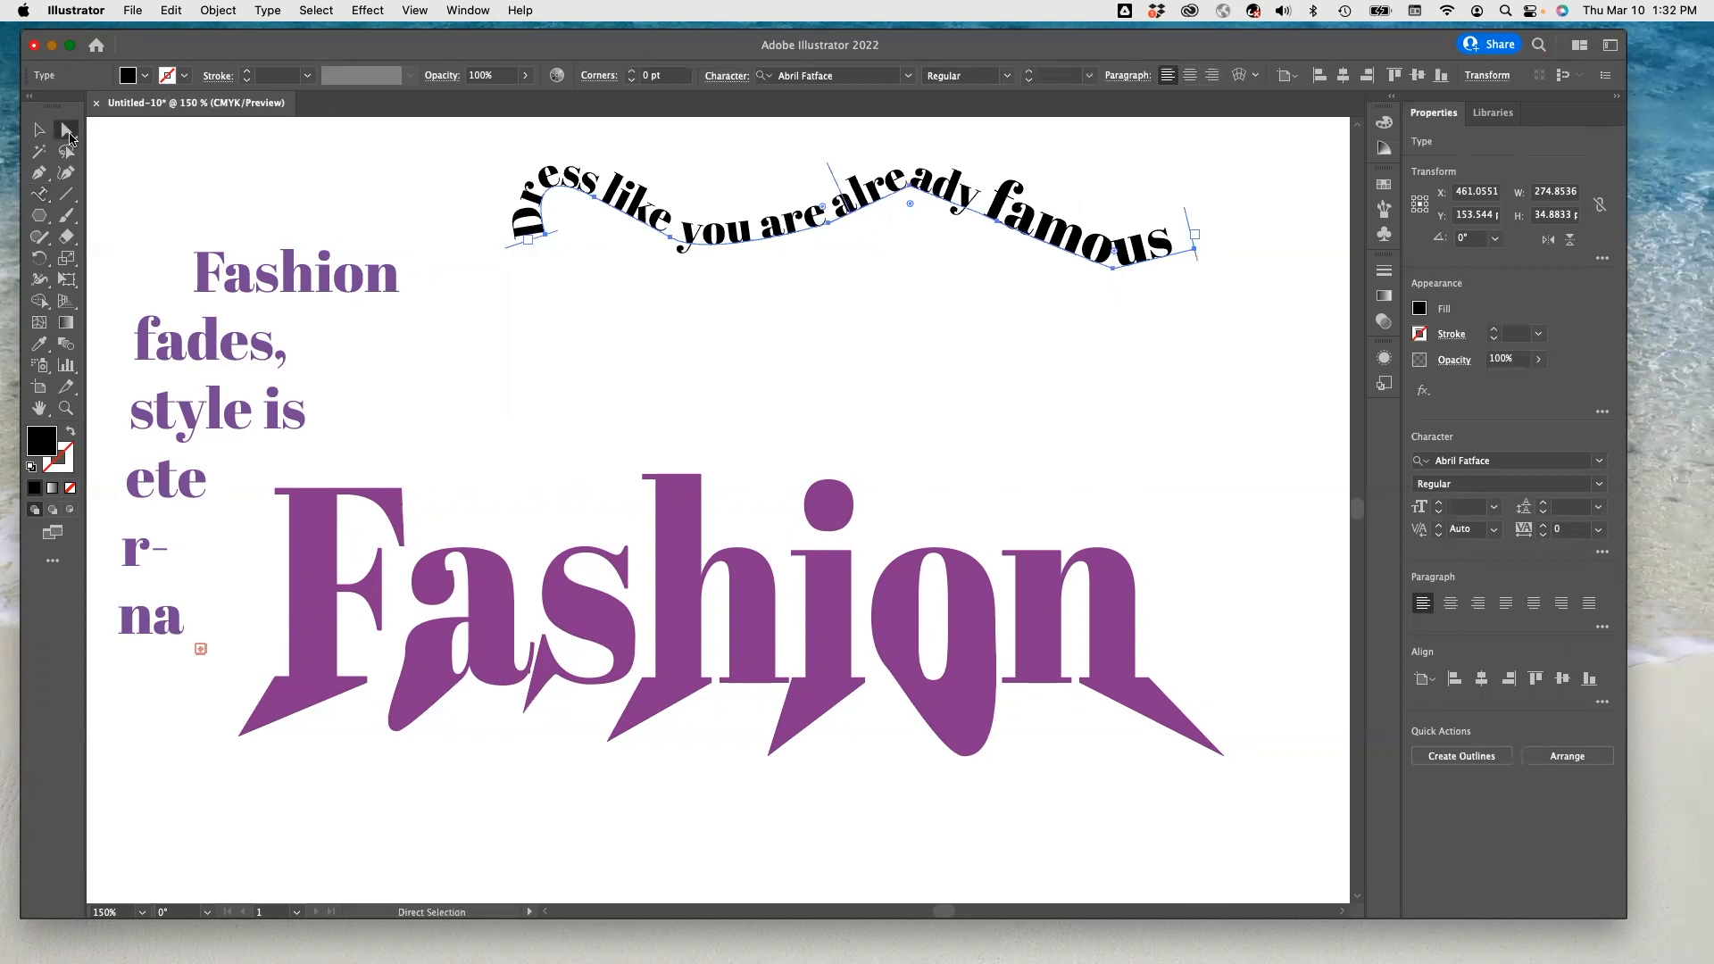
{"action": "left_click", "coordinate": [70, 135]}
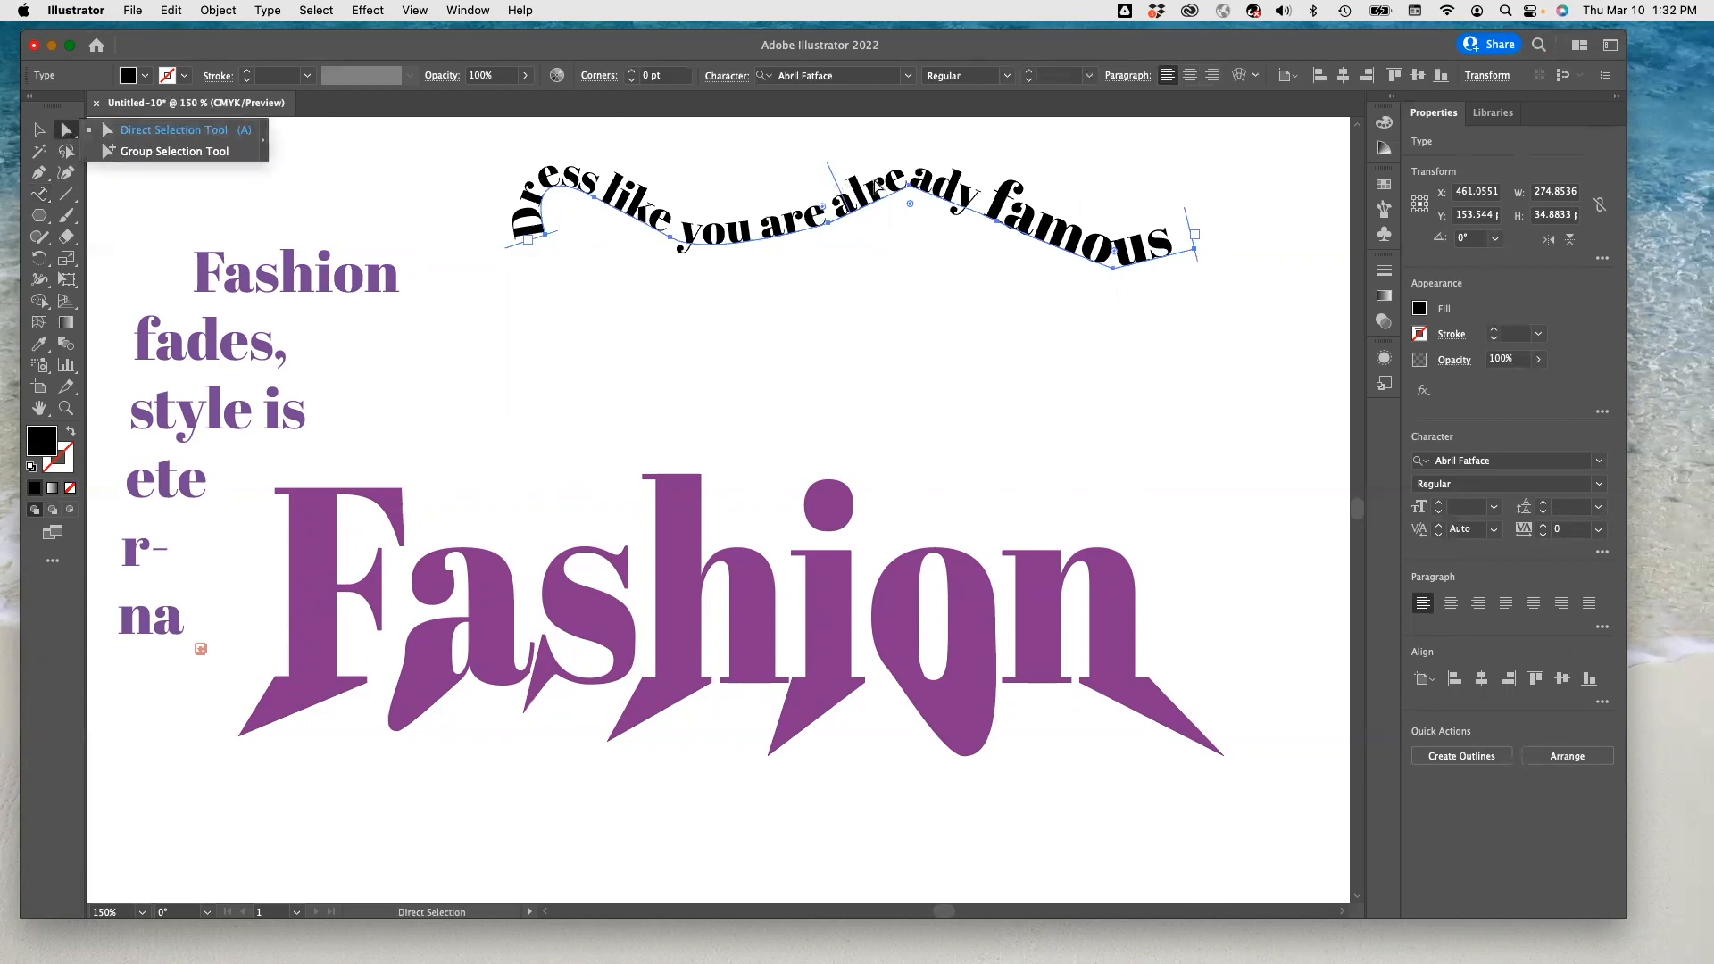
{"action": "left_click_drag", "start_coordinate": [910, 190], "coordinate": [910, 196]}
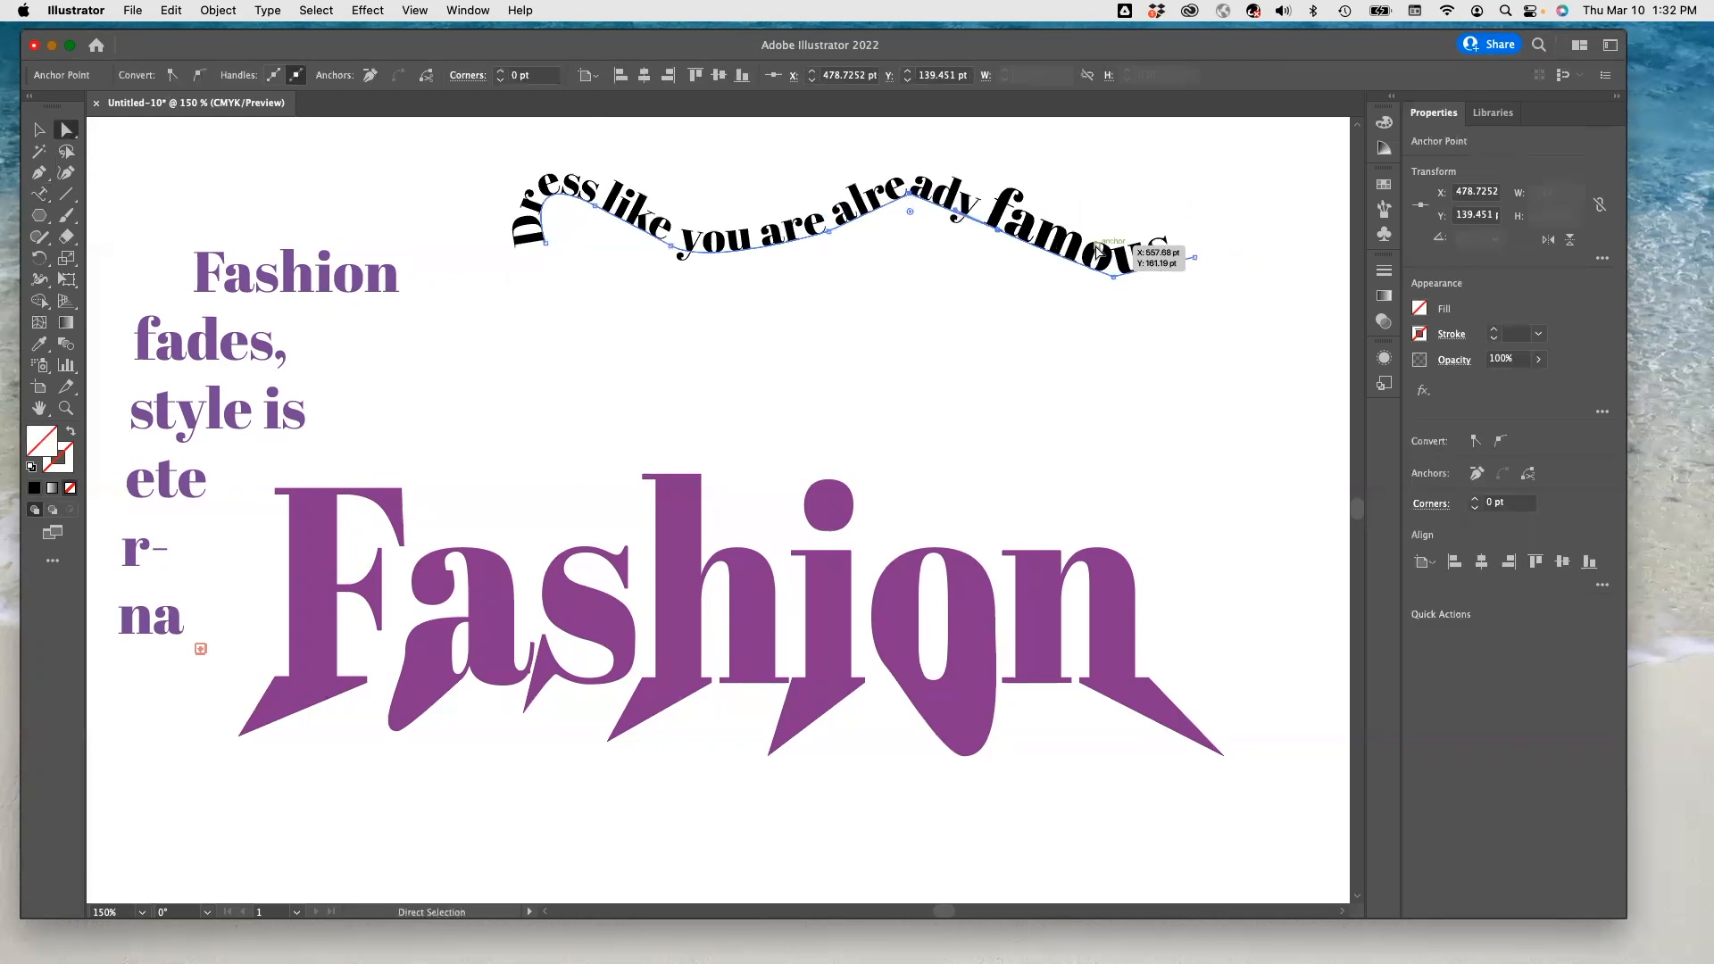
{"action": "left_click_drag", "start_coordinate": [1197, 262], "coordinate": [1243, 255]}
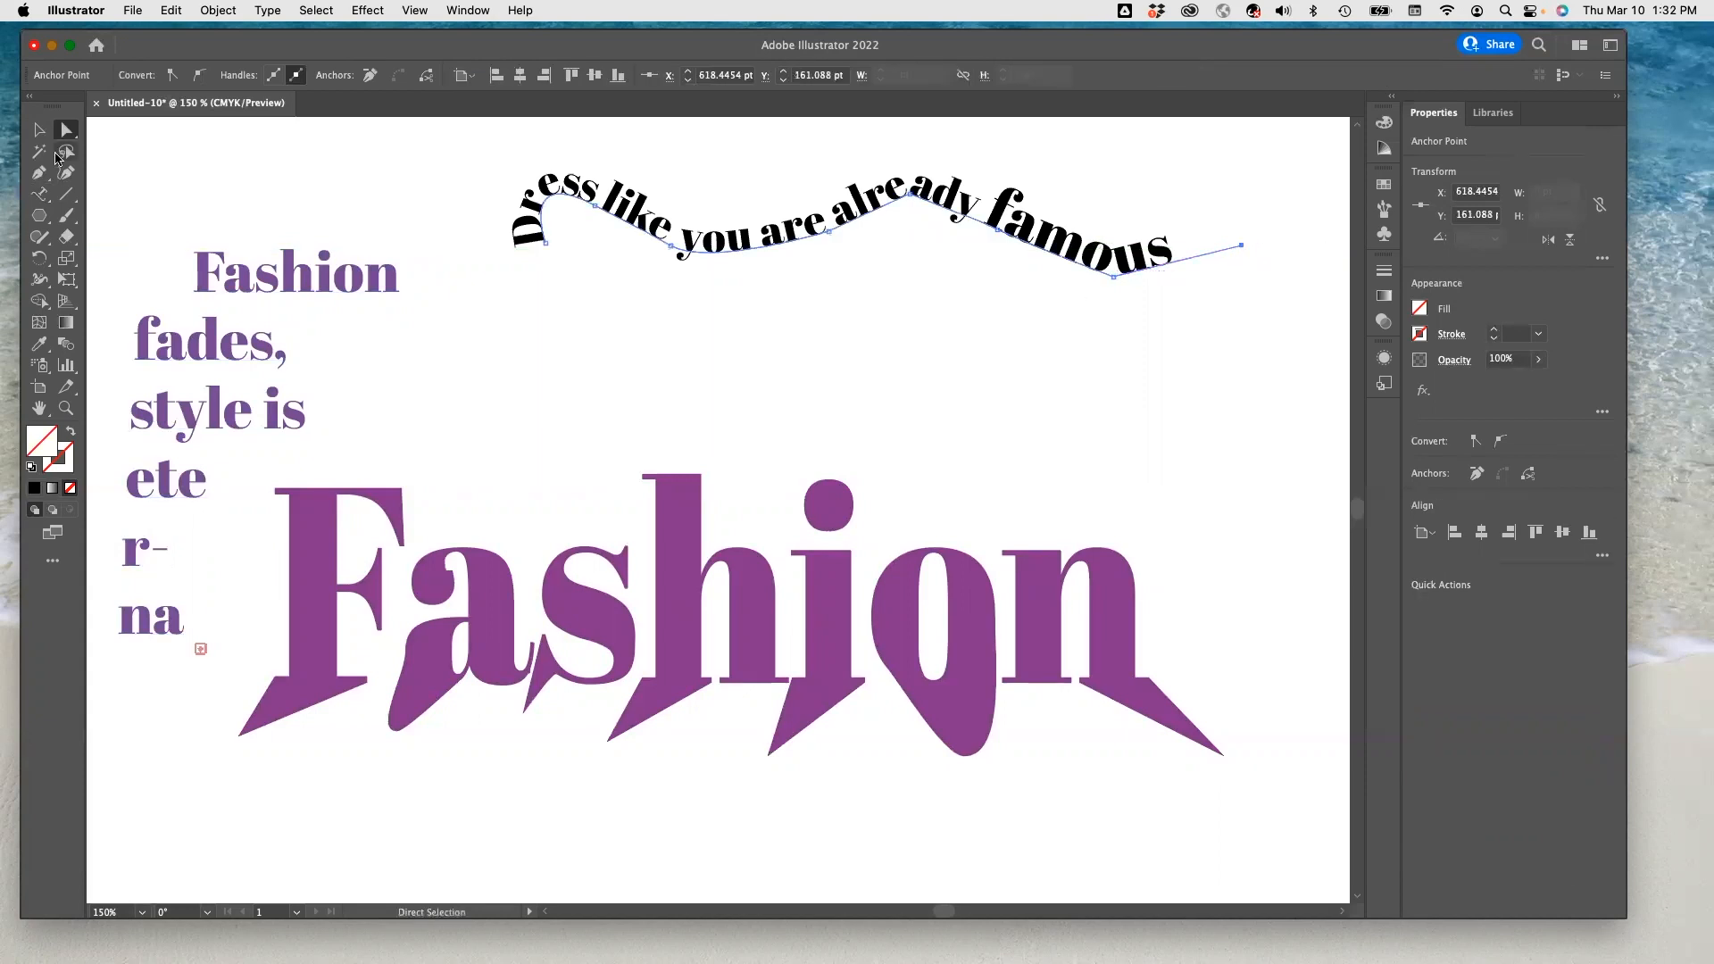
- Smooth the type path's corner points under "famous" and "already" into curves with the Anchor Point tool
{"action": "left_click", "coordinate": [44, 181]}
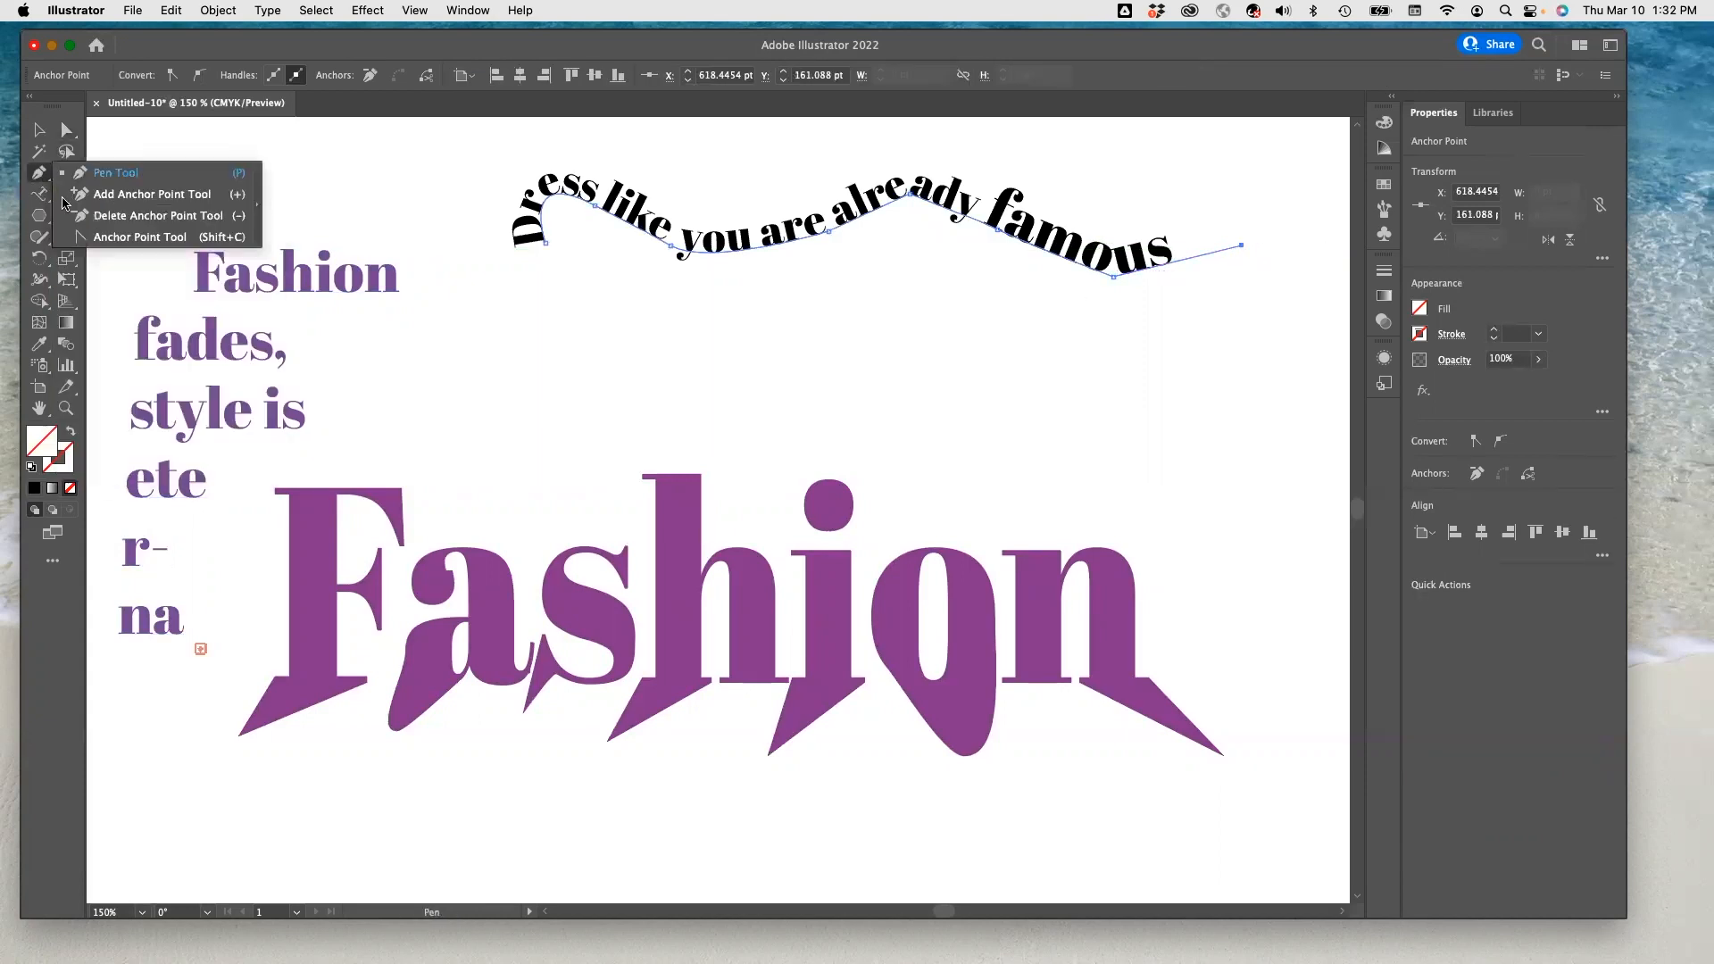
{"action": "left_click", "coordinate": [99, 238]}
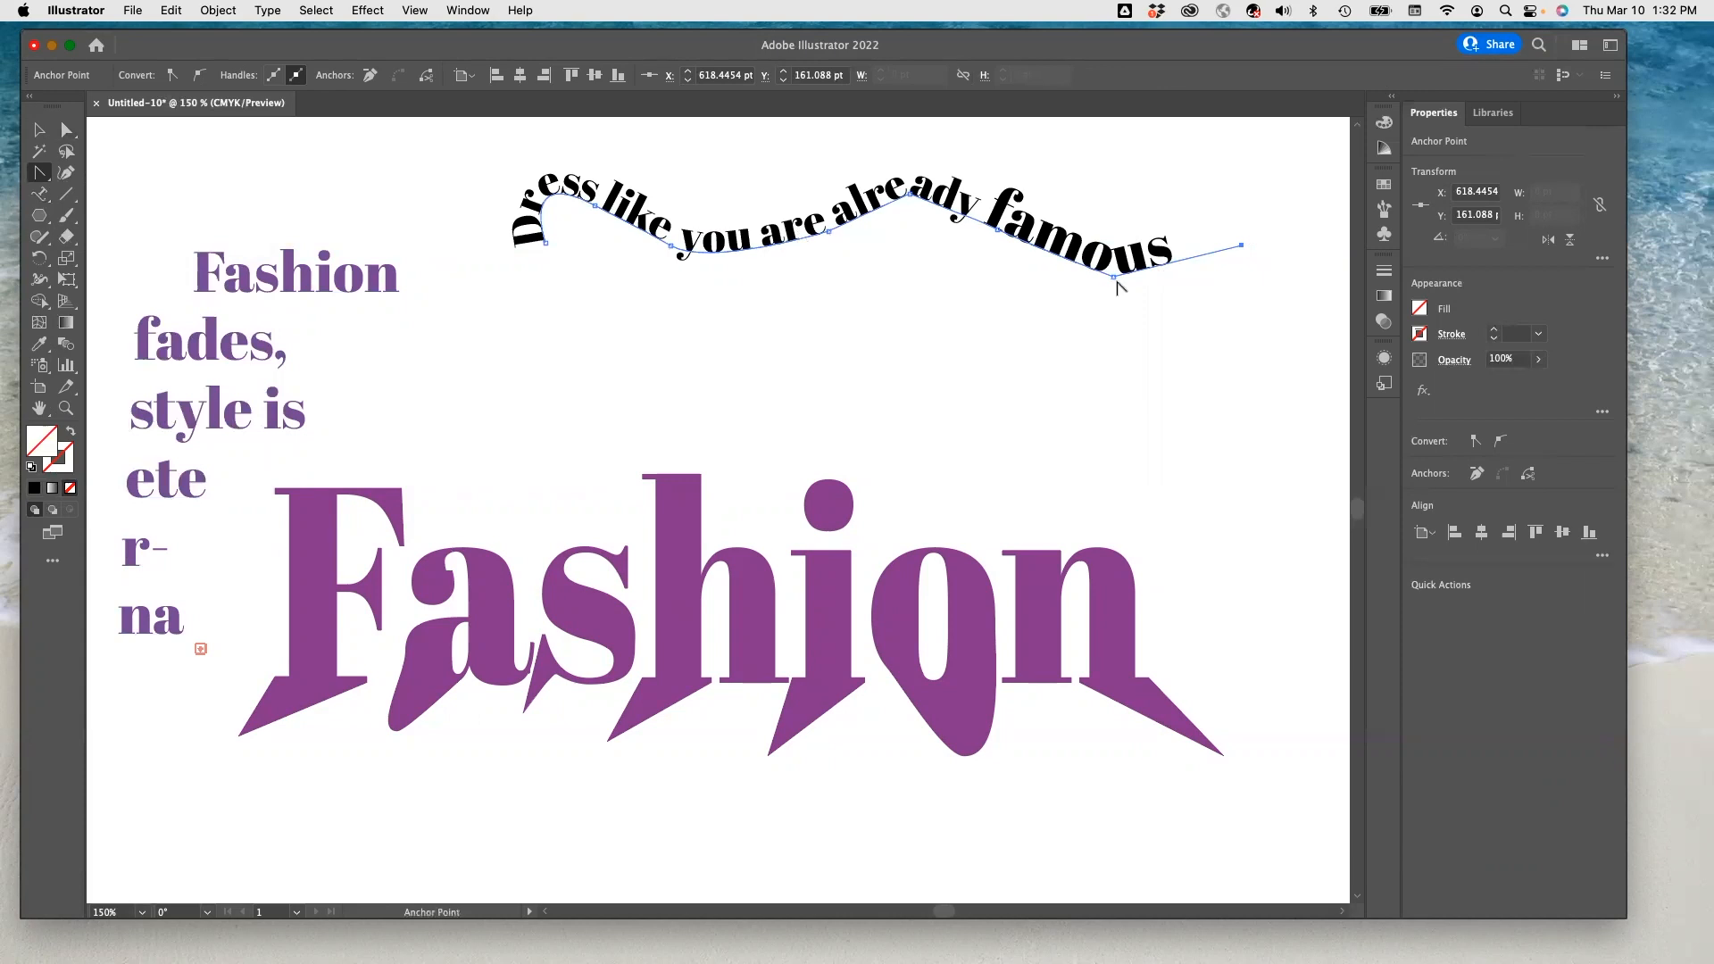
{"action": "left_click_drag", "start_coordinate": [1113, 279], "coordinate": [1163, 284]}
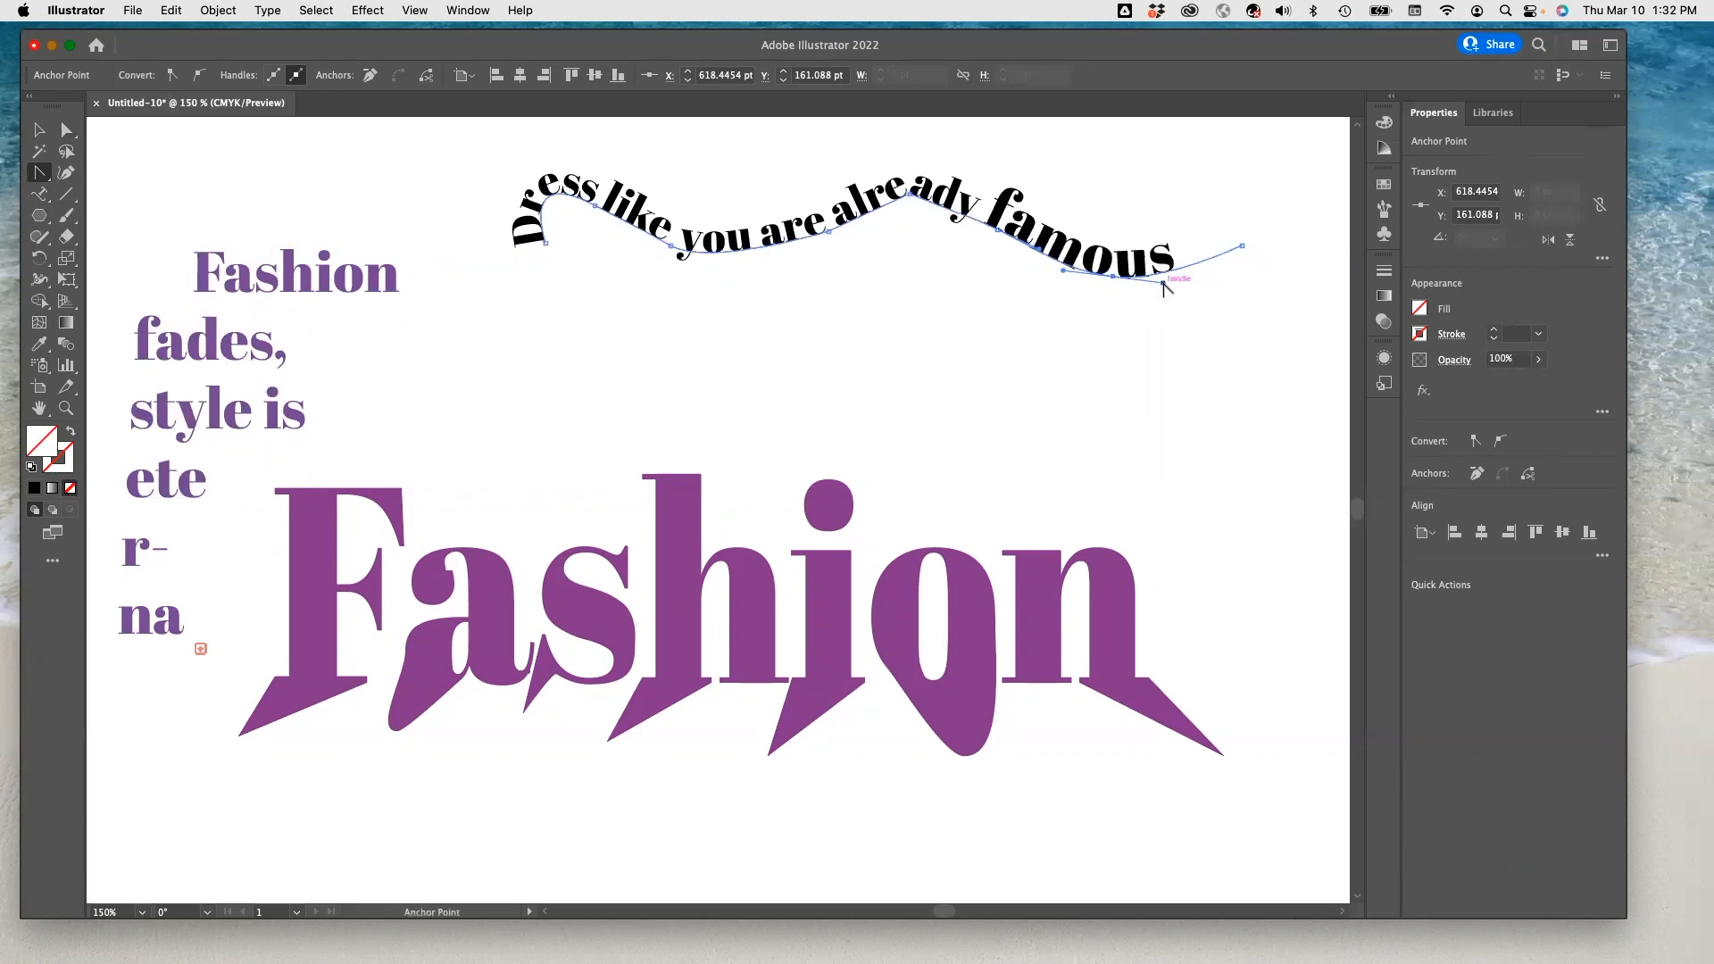
{"action": "left_click", "coordinate": [910, 195]}
{"action": "left_click_drag", "start_coordinate": [910, 195], "coordinate": [910, 194]}
{"action": "left_click_drag", "start_coordinate": [934, 651], "coordinate": [948, 680]}
{"action": "left_click_drag", "start_coordinate": [948, 195], "coordinate": [948, 197]}
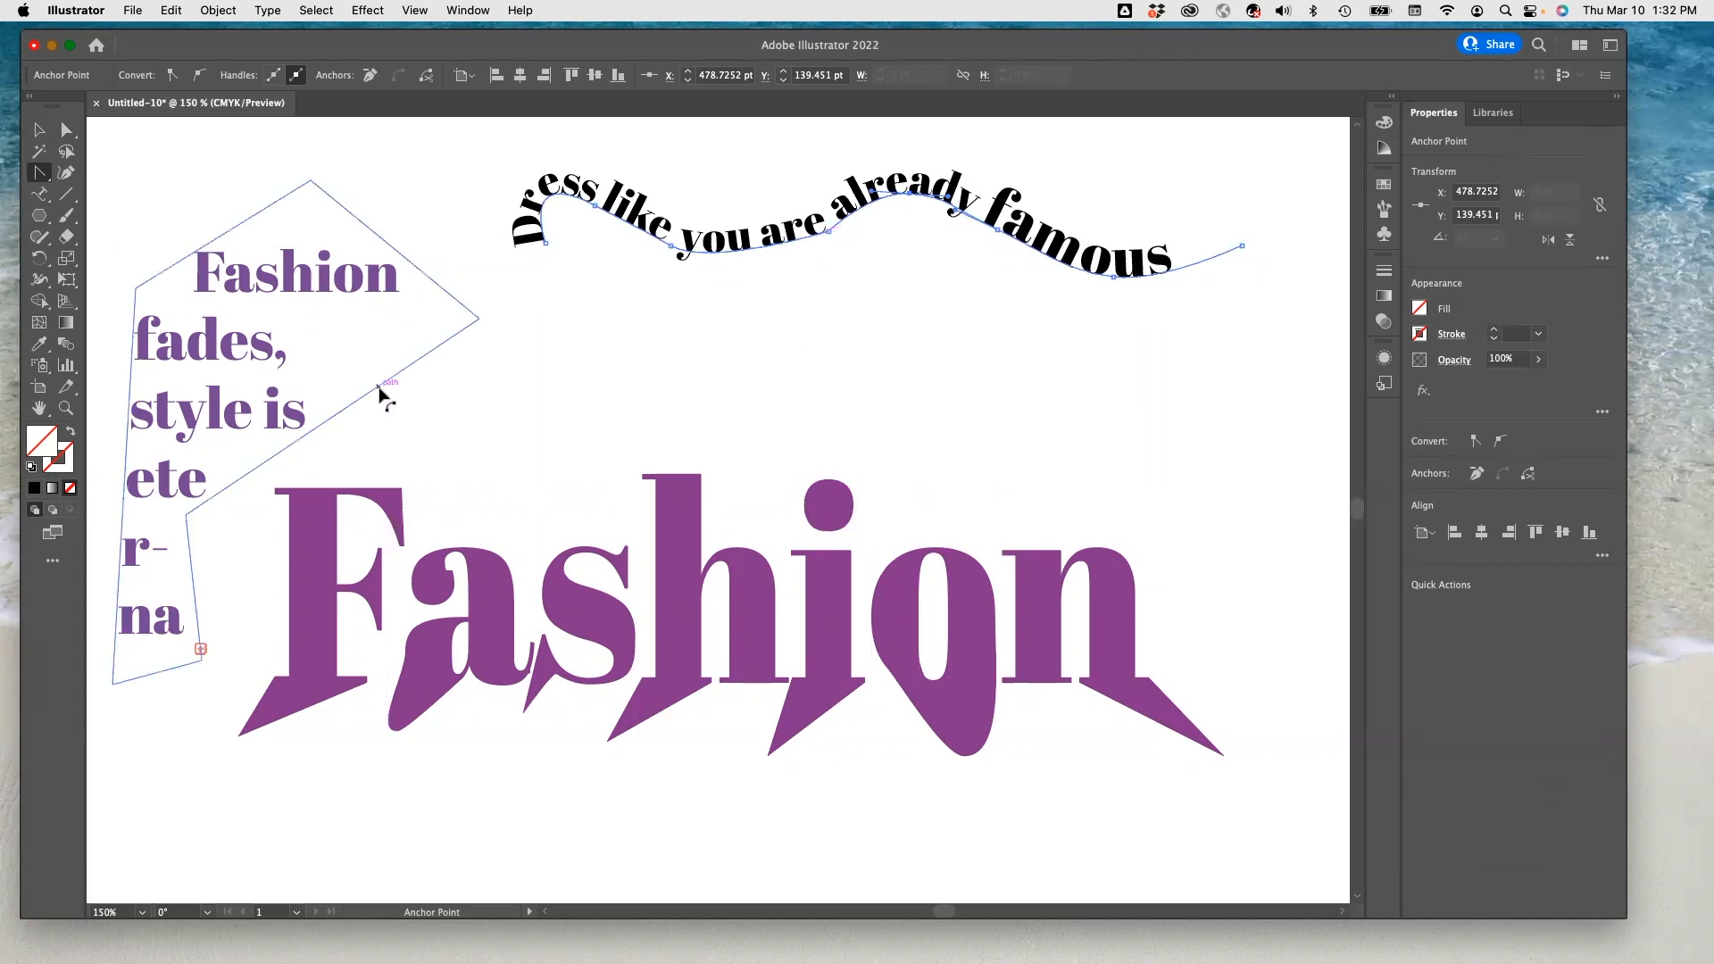
- Move the irregular quote text area to the left, clear of the "Fashion" lettering
{"action": "key", "text": "super+minus"}
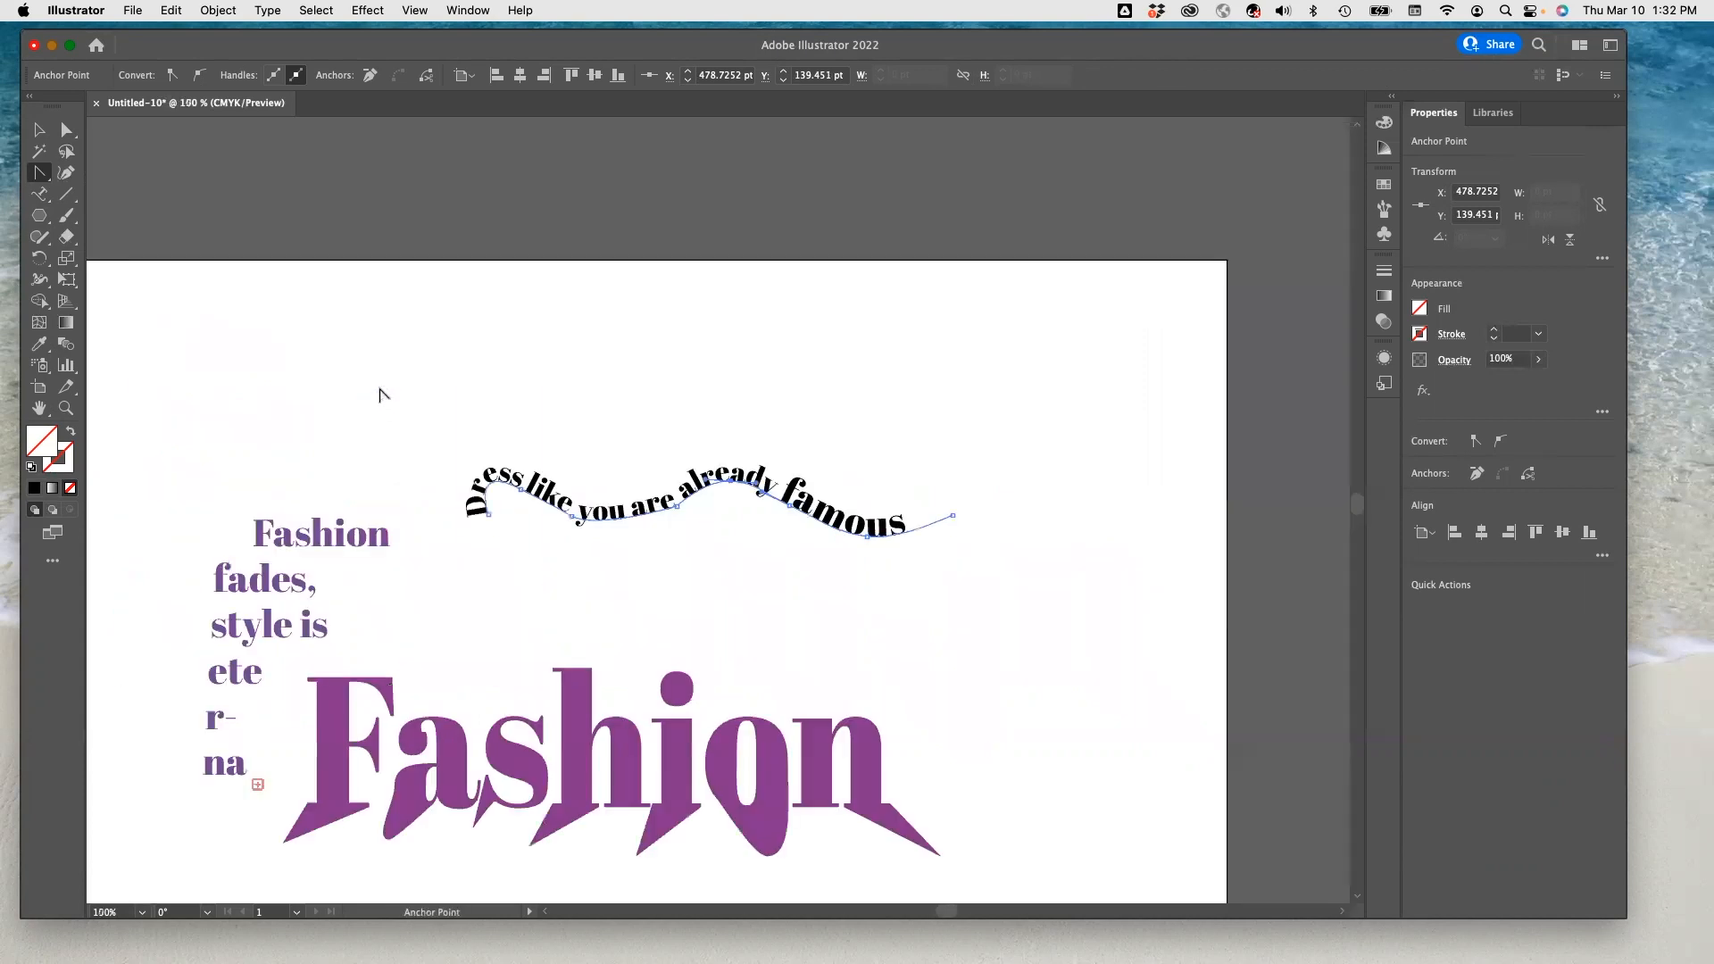
{"action": "scroll", "coordinate": [381, 393], "scroll_direction": "down", "scroll_amount": 5}
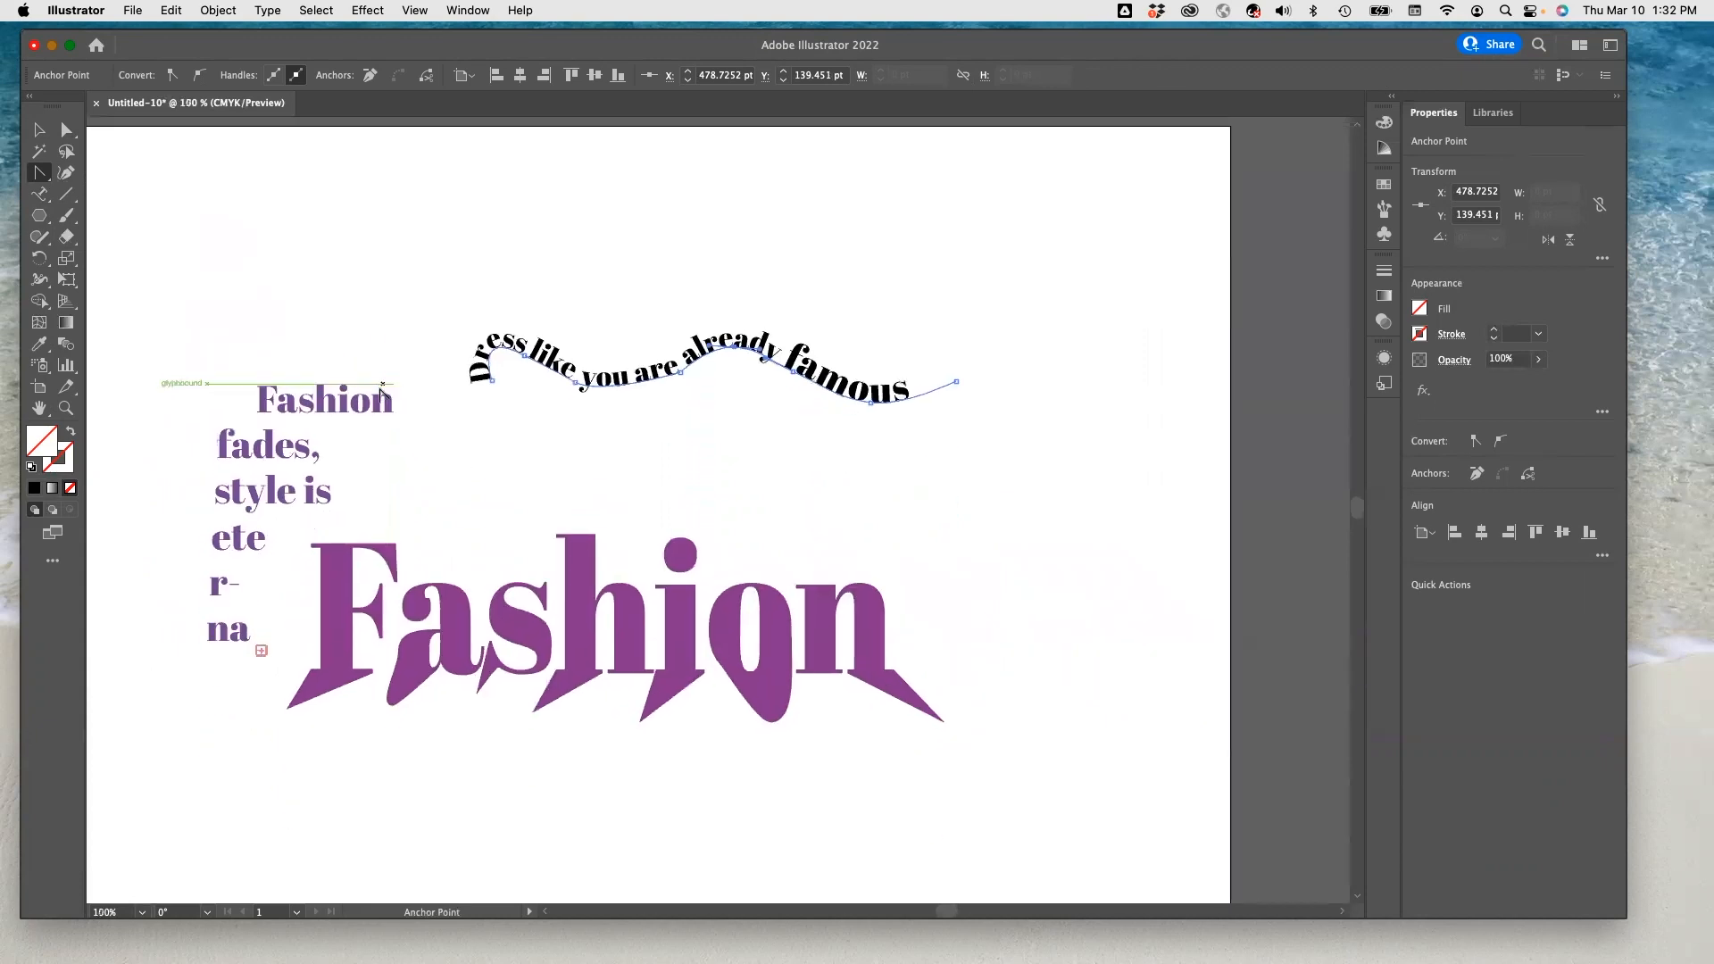
{"action": "scroll", "coordinate": [381, 392], "scroll_direction": "left", "scroll_amount": 2}
{"action": "scroll", "coordinate": [382, 393], "scroll_direction": "down", "scroll_amount": 1}
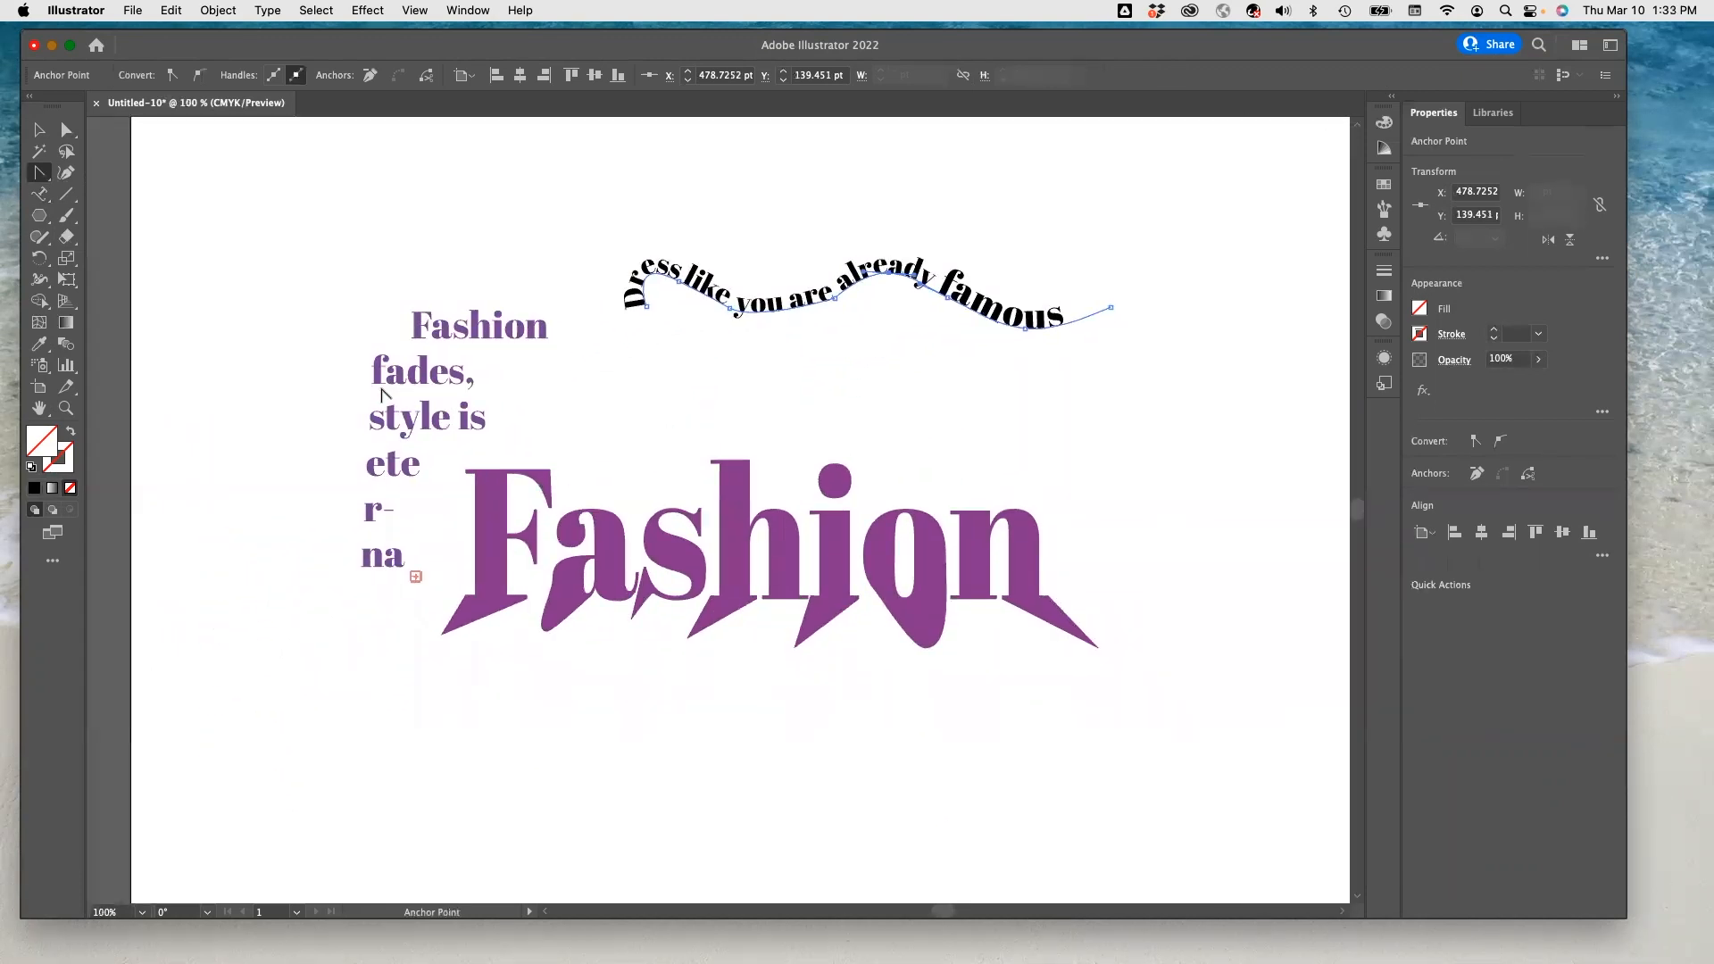
{"action": "left_click", "coordinate": [49, 133]}
{"action": "left_click_drag", "start_coordinate": [440, 357], "coordinate": [295, 341]}
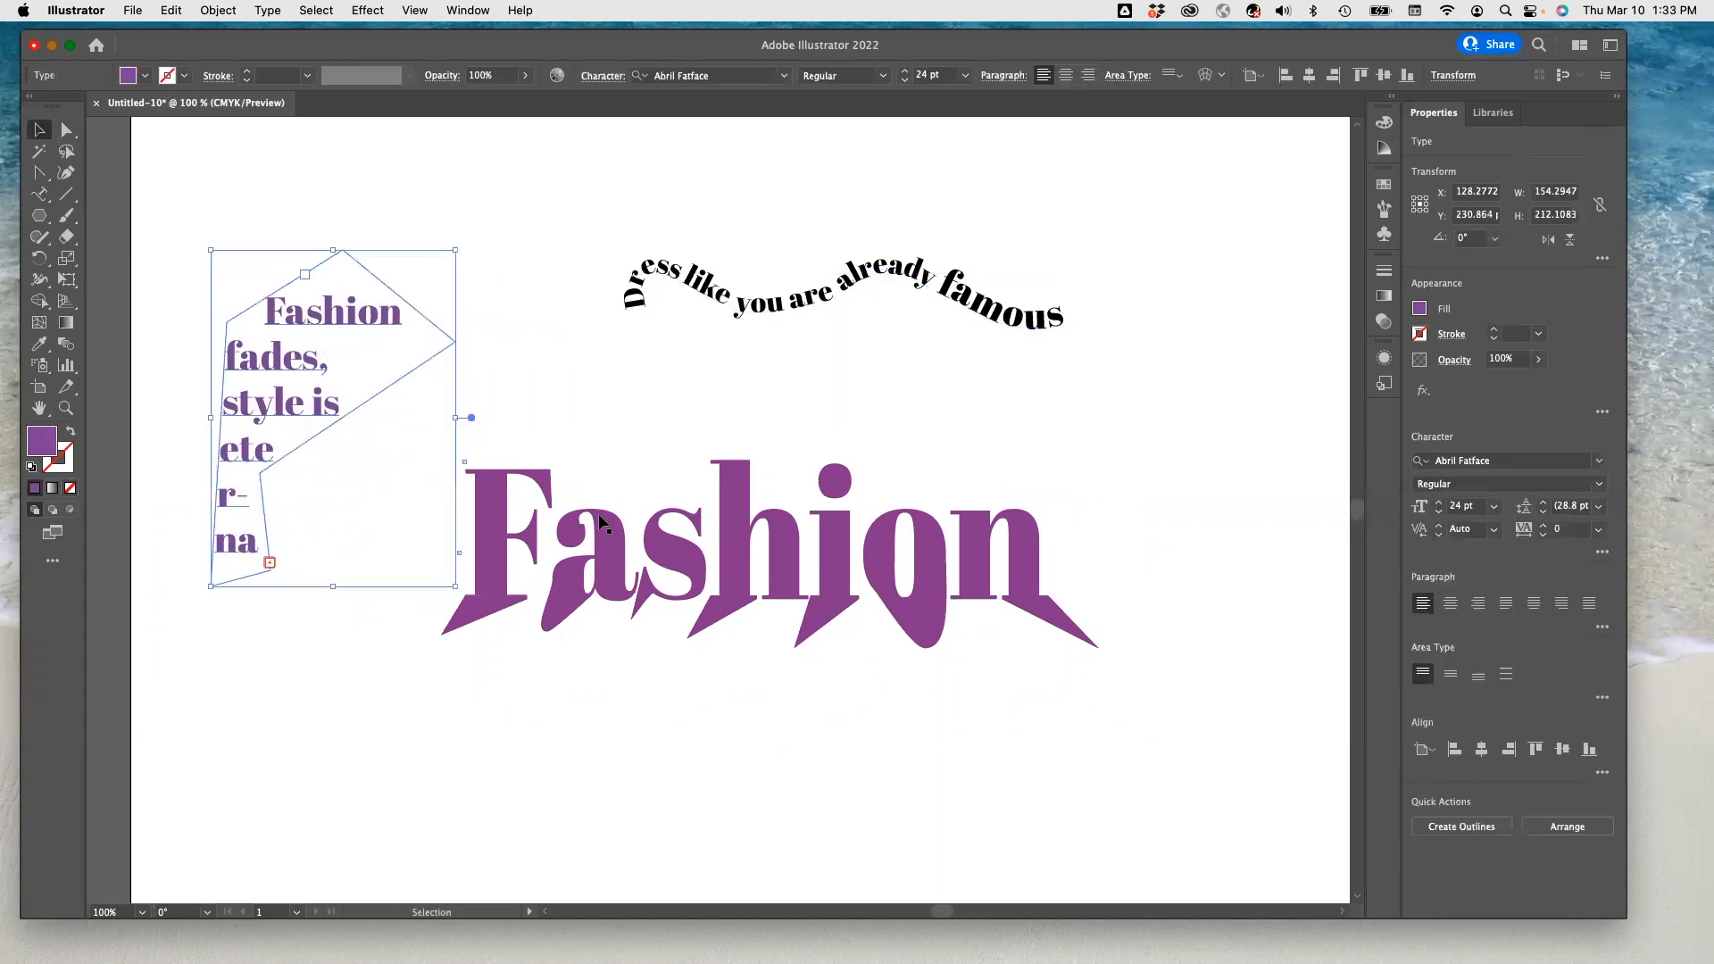
- Draw a closed, purple-filled, irregular five-sided shape below the purple quote with the Pen tool
{"action": "scroll", "coordinate": [600, 522], "scroll_direction": "down", "scroll_amount": 3}
{"action": "scroll", "coordinate": [599, 520], "scroll_direction": "down", "scroll_amount": 4}
{"action": "scroll", "coordinate": [601, 518], "scroll_direction": "up", "scroll_amount": 5}
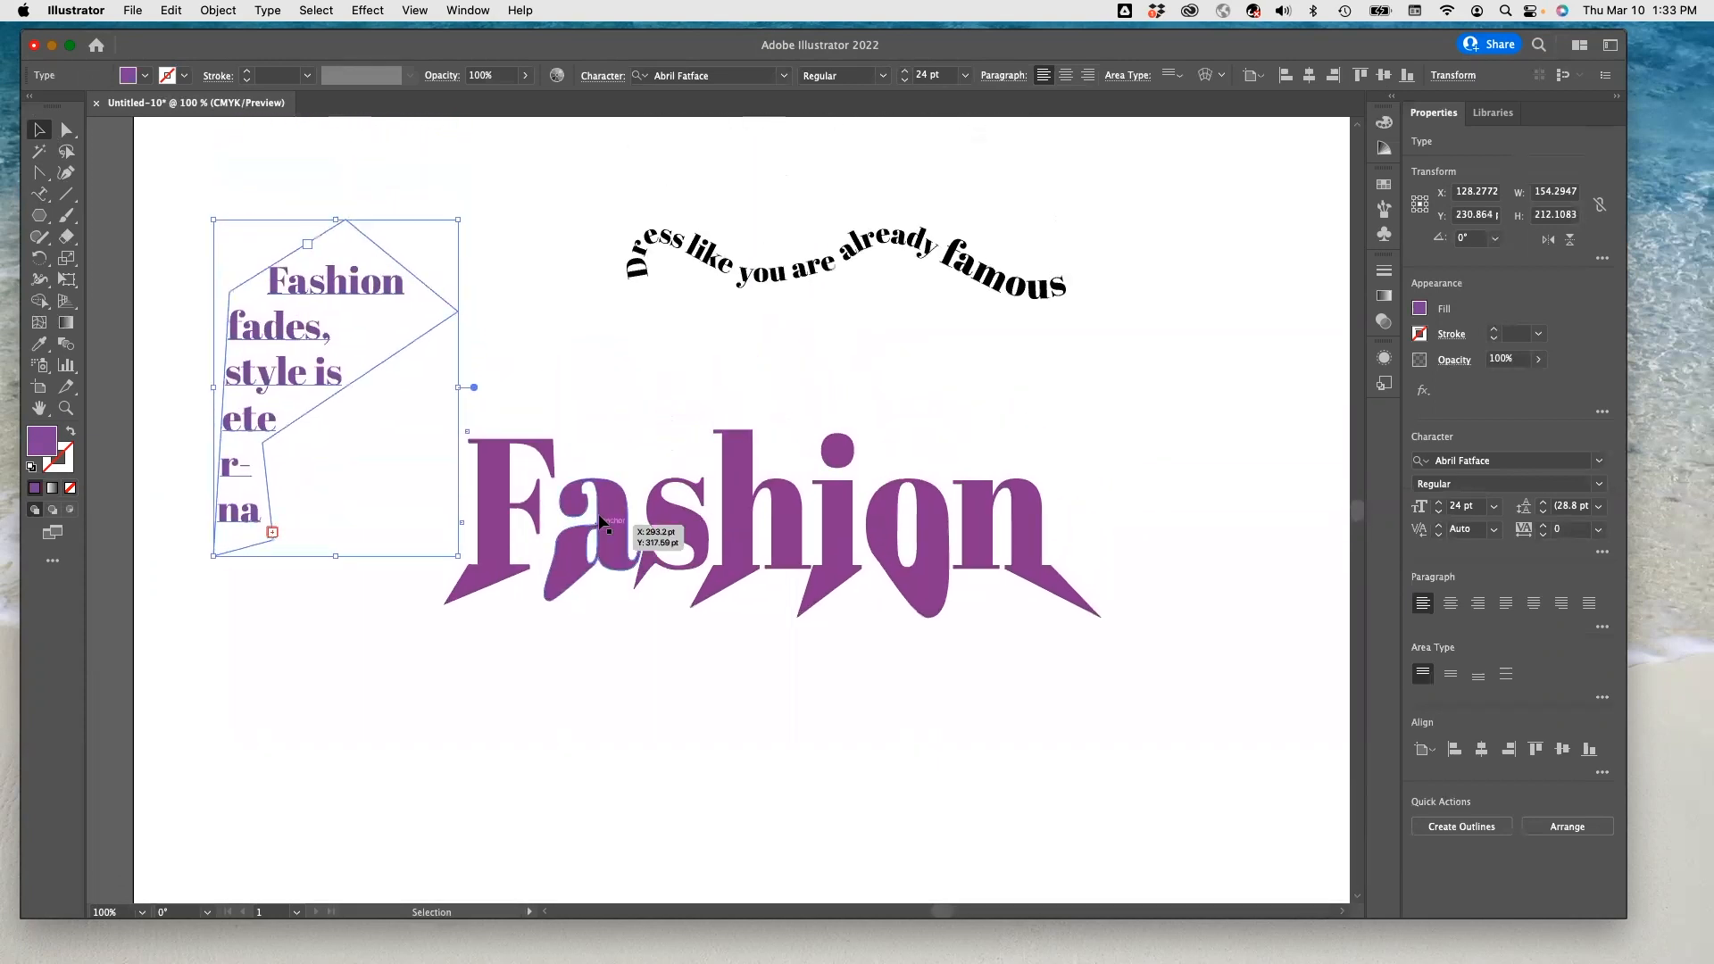
{"action": "scroll", "coordinate": [600, 522], "scroll_direction": "down", "scroll_amount": 1}
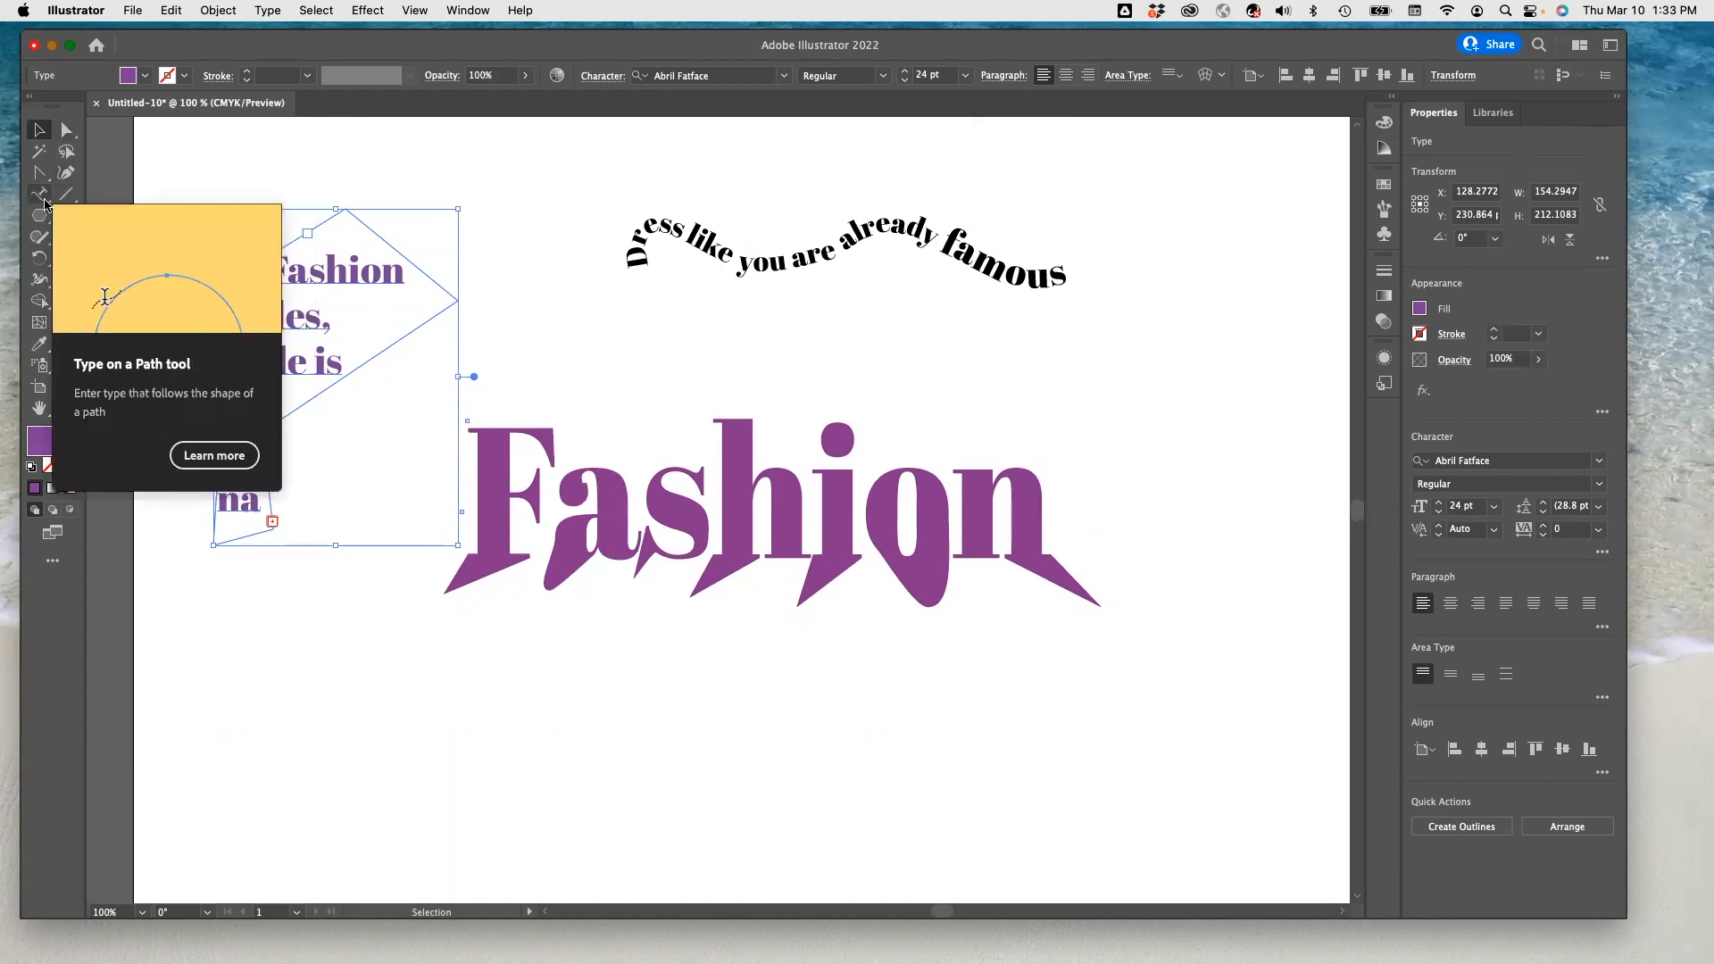
{"action": "left_click_drag", "start_coordinate": [49, 183], "coordinate": [109, 176]}
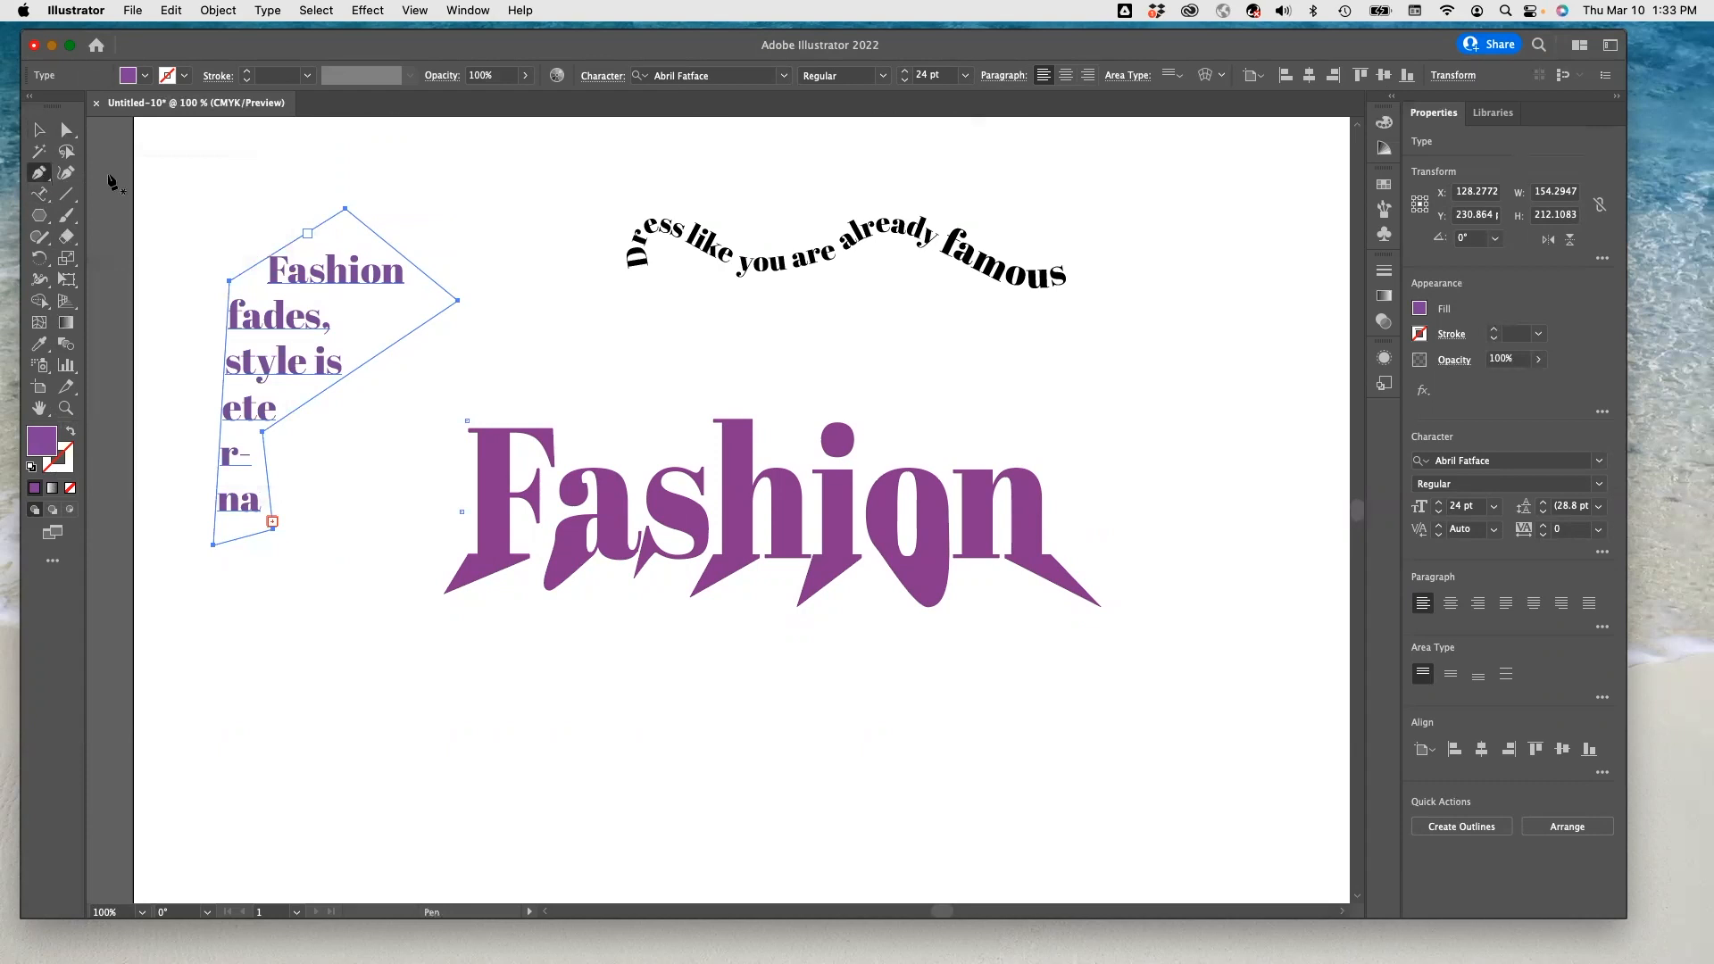
{"action": "left_click", "coordinate": [255, 673]}
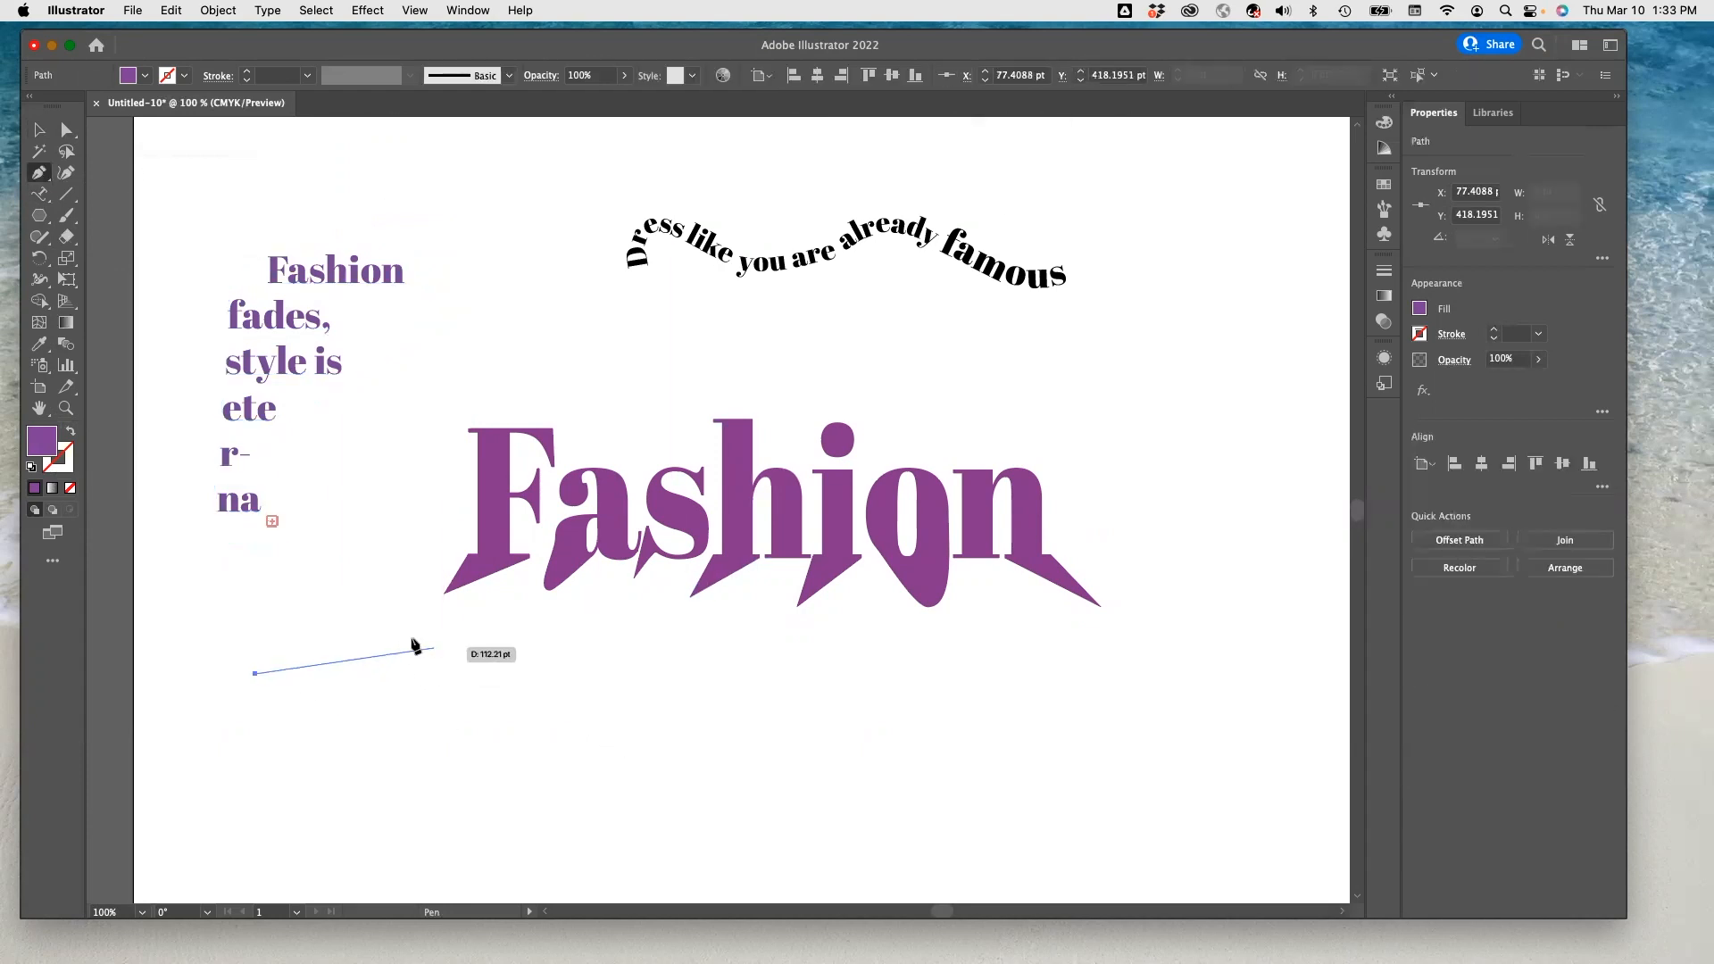
{"action": "left_click", "coordinate": [373, 627]}
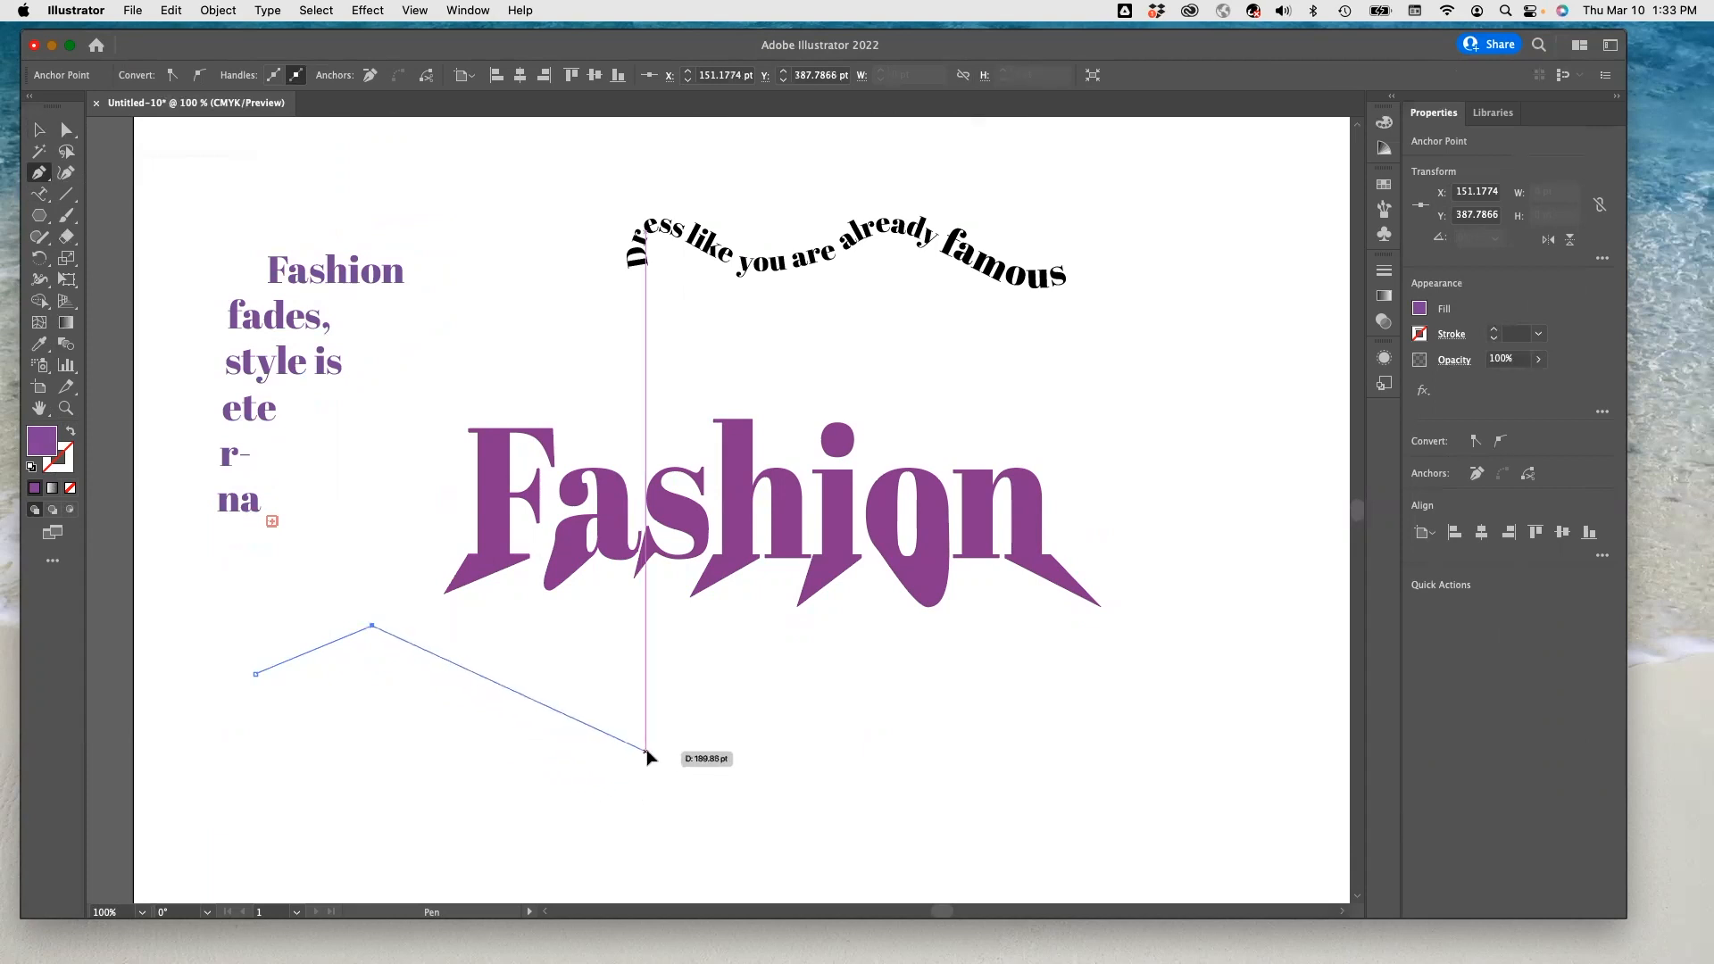
{"action": "left_click", "coordinate": [644, 751]}
{"action": "left_click", "coordinate": [370, 874]}
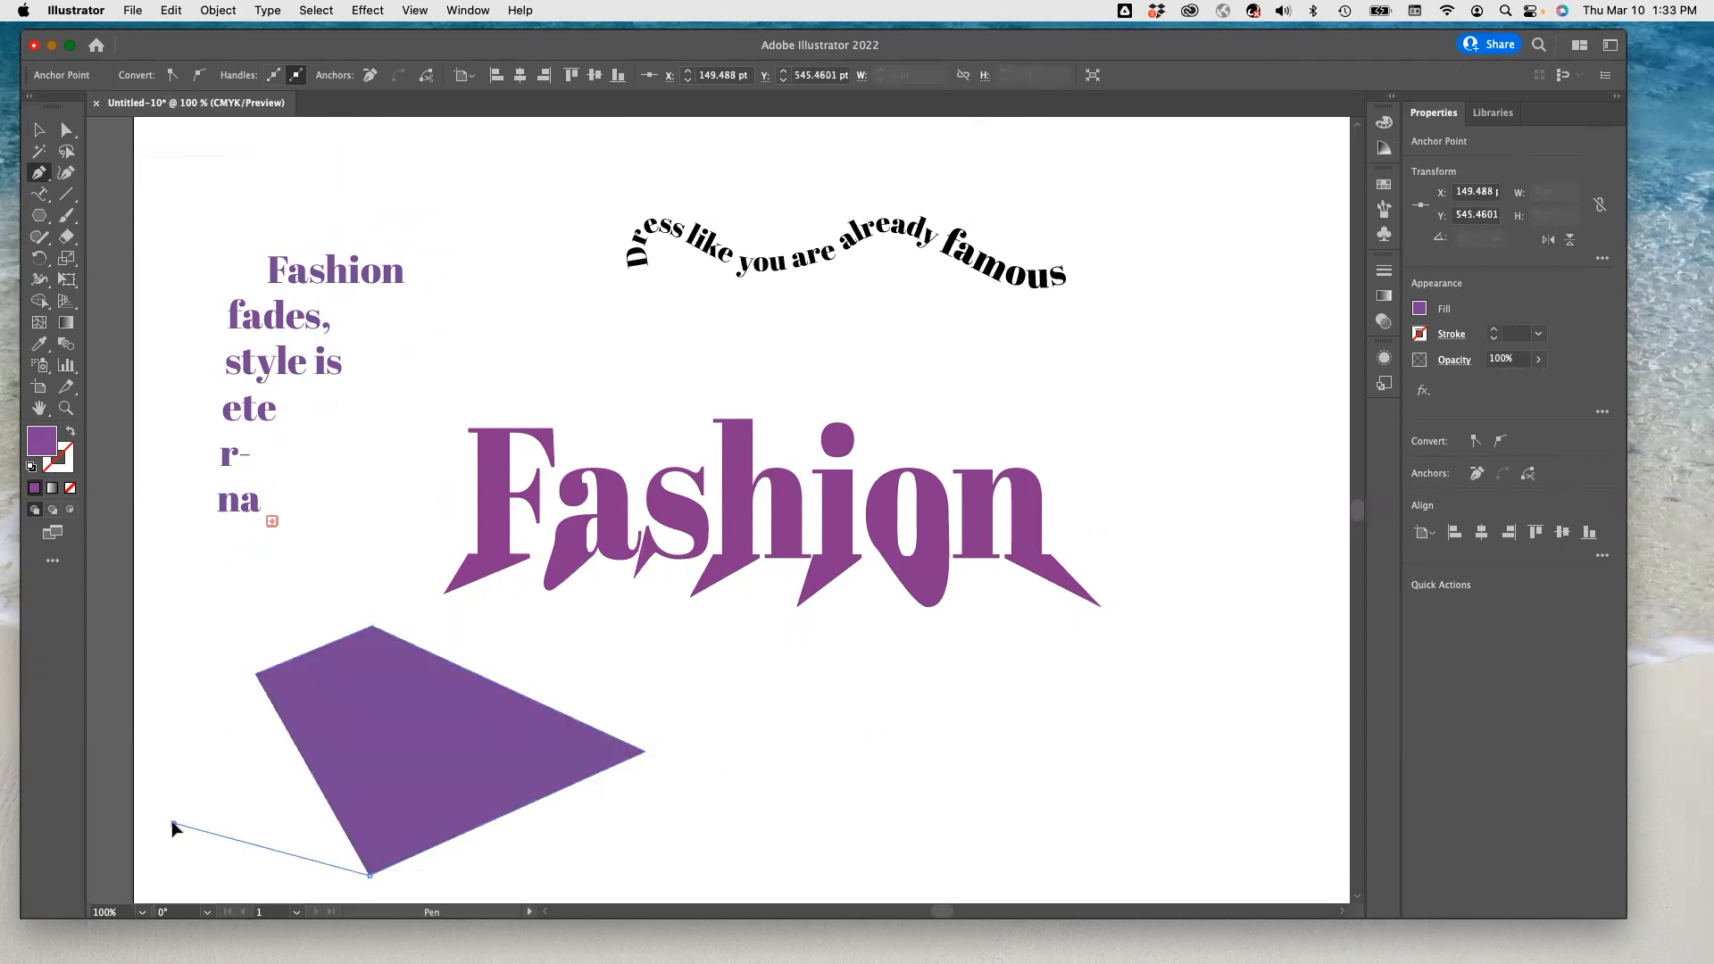
{"action": "left_click", "coordinate": [173, 822]}
{"action": "left_click", "coordinate": [255, 674]}
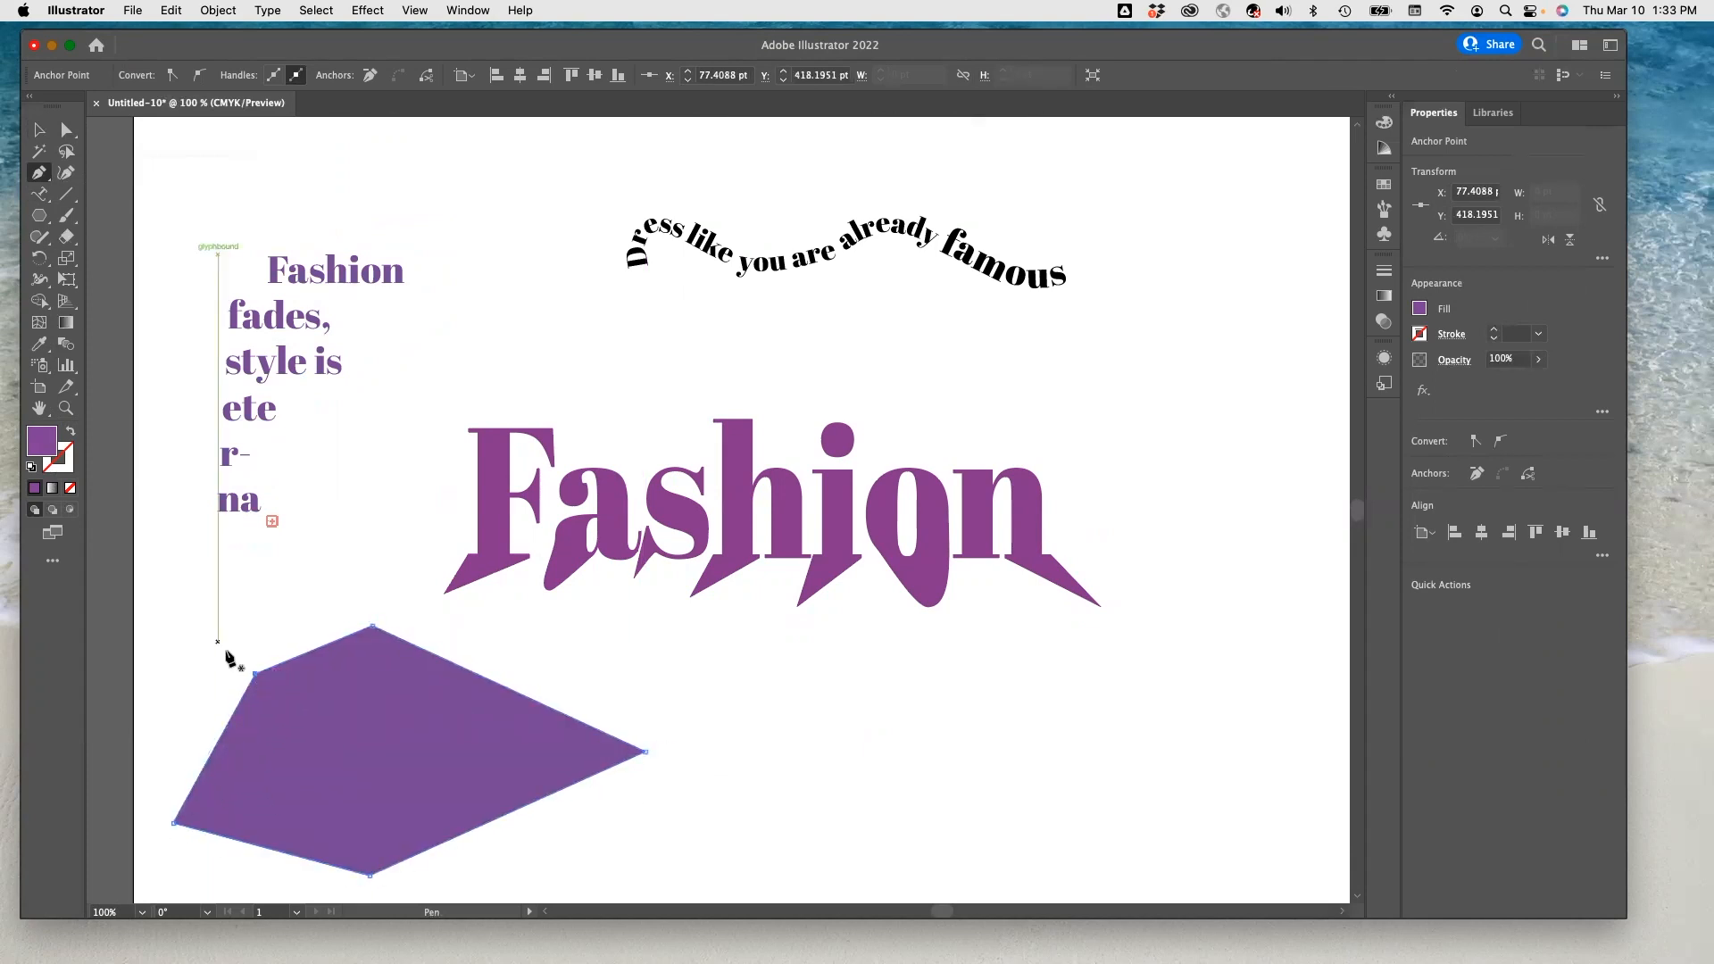
- Convert the five-sided shape into a vertical area type object with placeholder text and fill the text bright pink
{"action": "left_click", "coordinate": [46, 200]}
{"action": "left_click", "coordinate": [47, 200]}
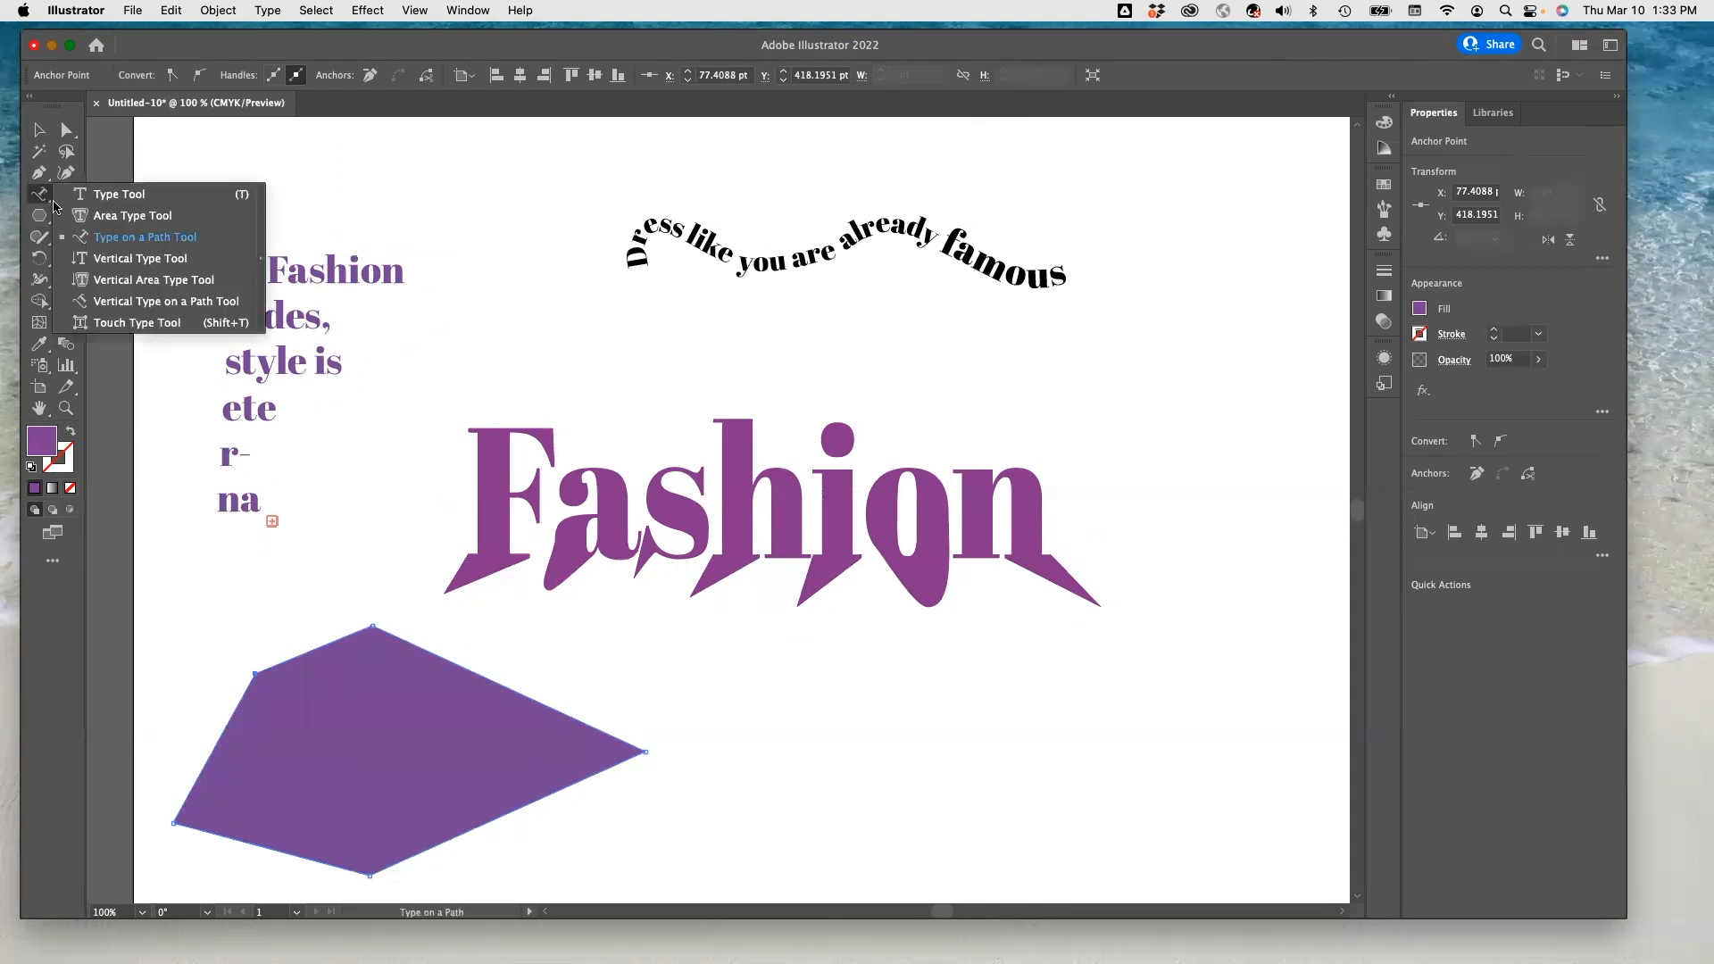
{"action": "left_click", "coordinate": [161, 281]}
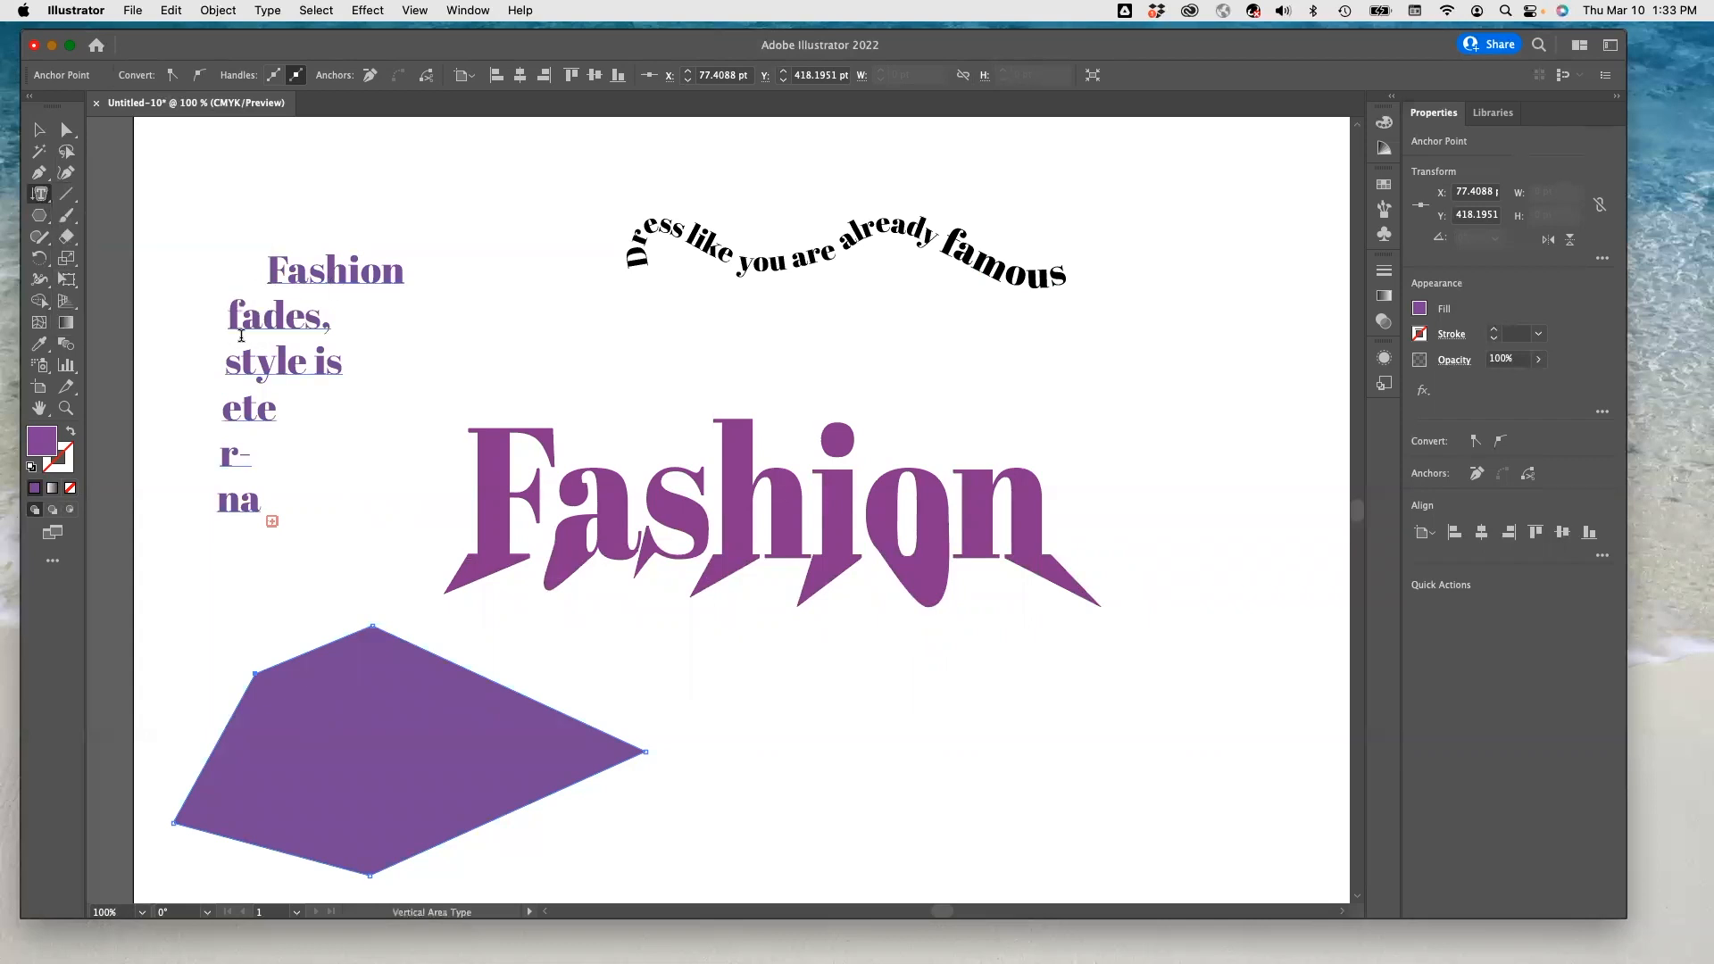
{"action": "left_click", "coordinate": [373, 628]}
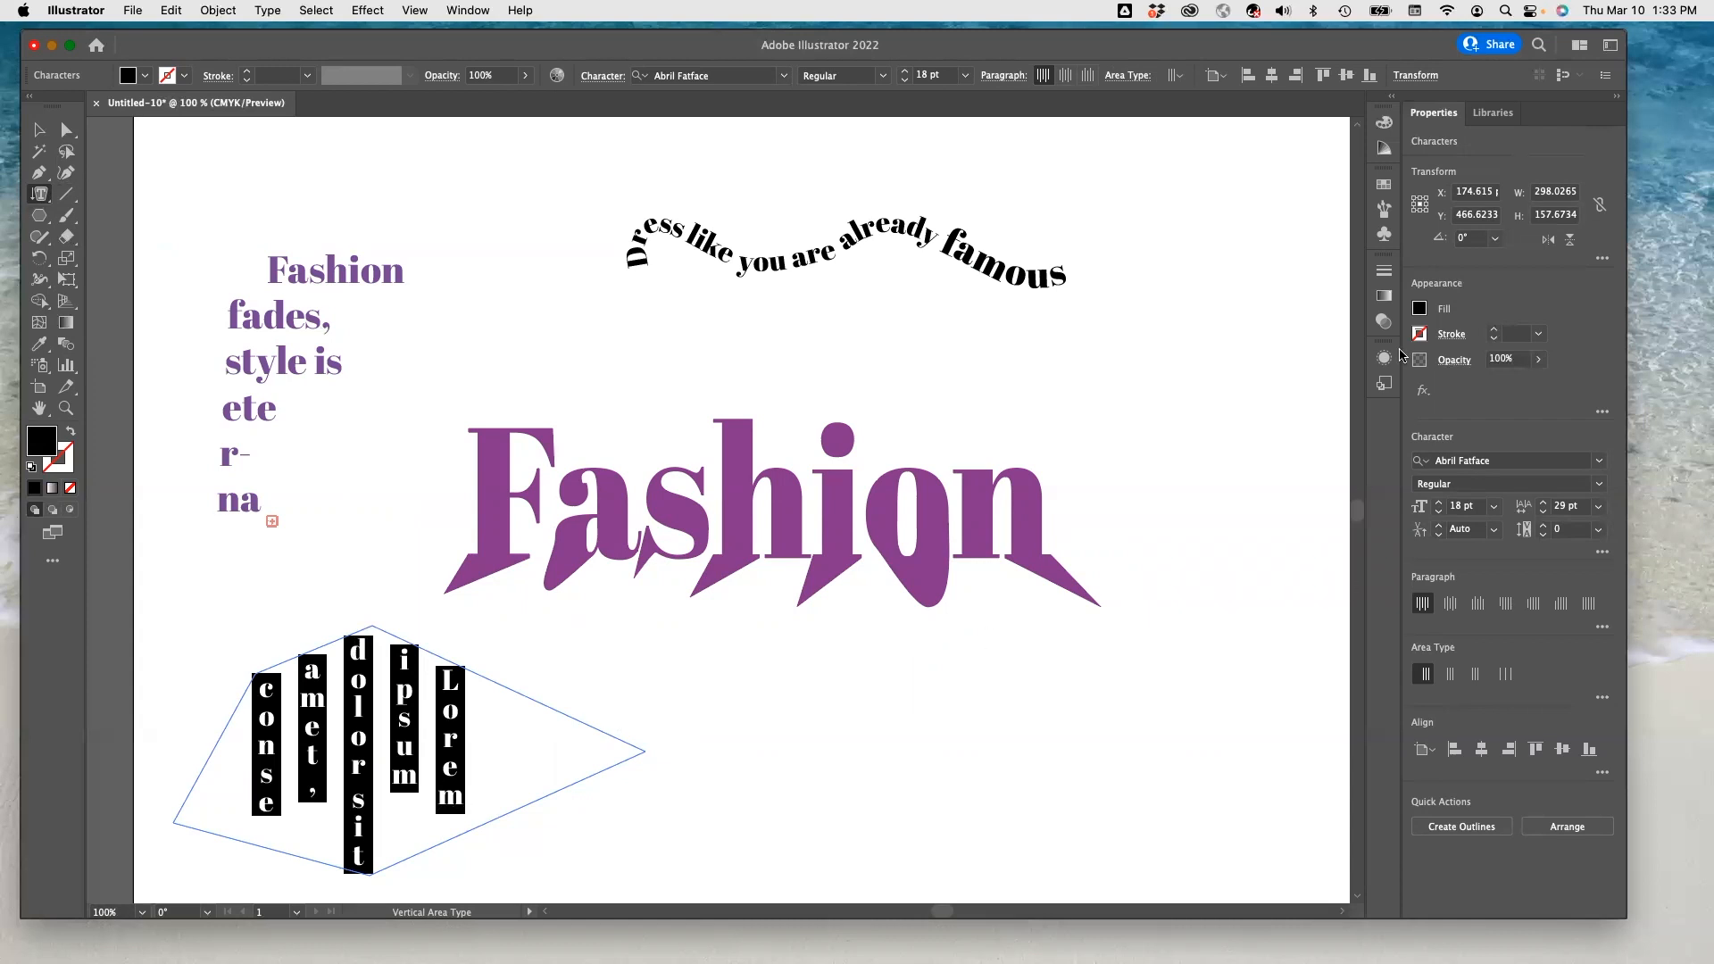
{"action": "left_click", "coordinate": [1420, 310]}
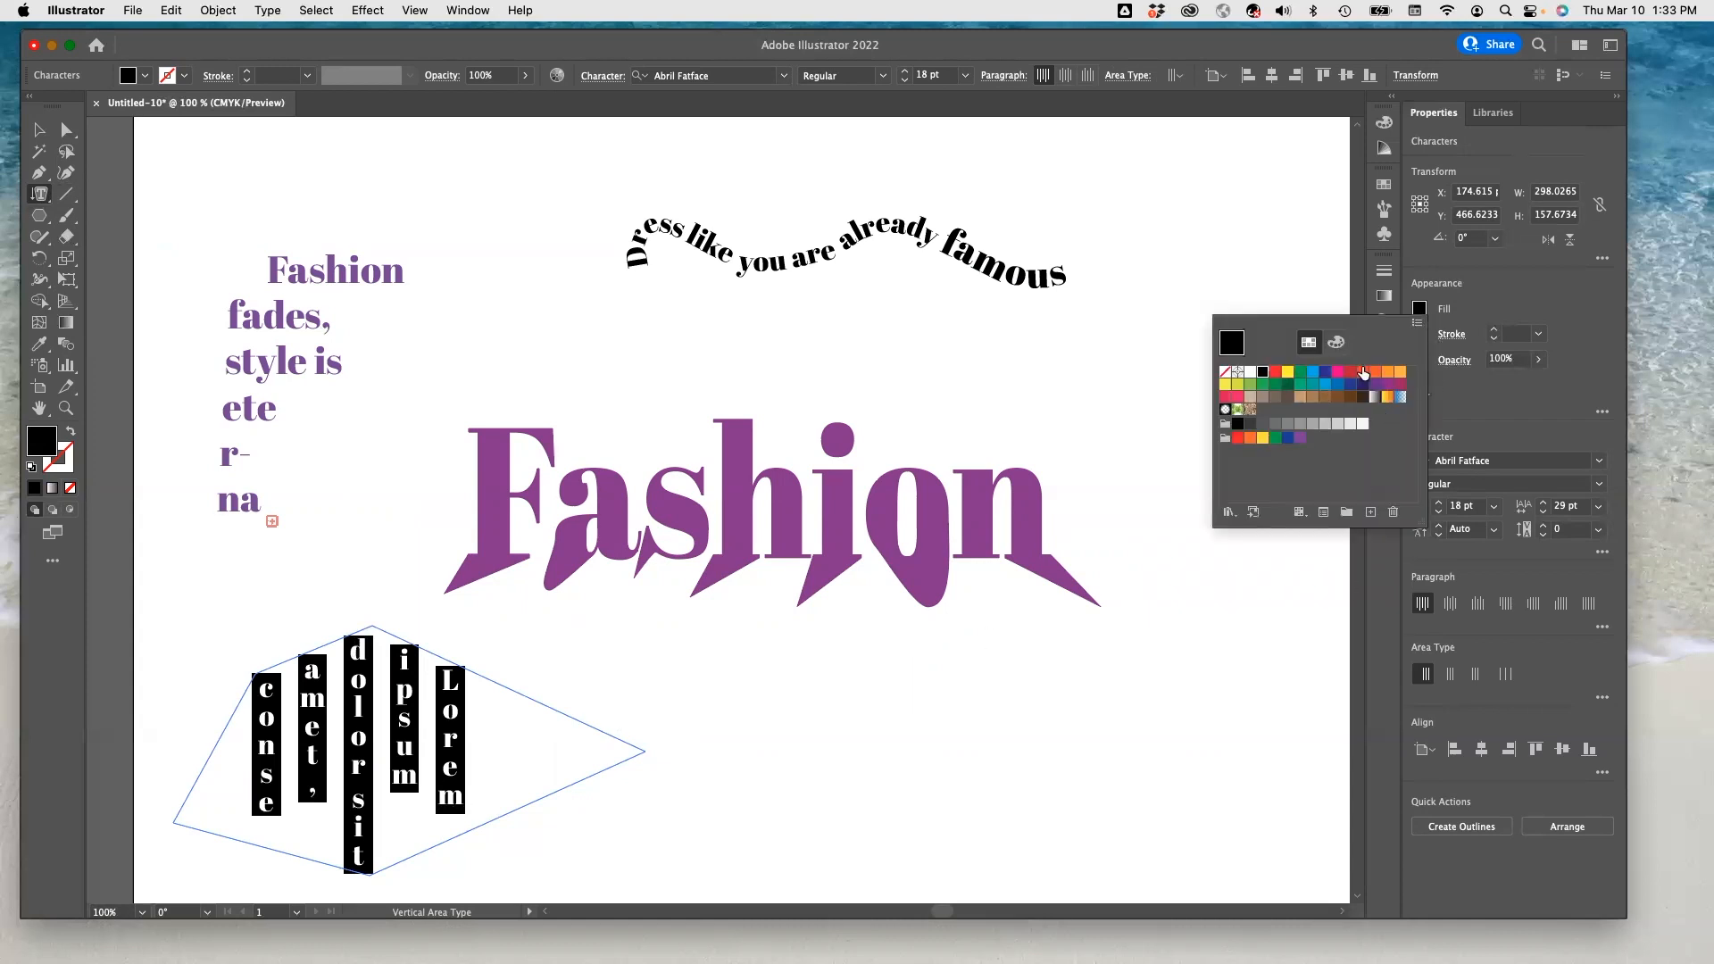
{"action": "left_click", "coordinate": [1336, 375]}
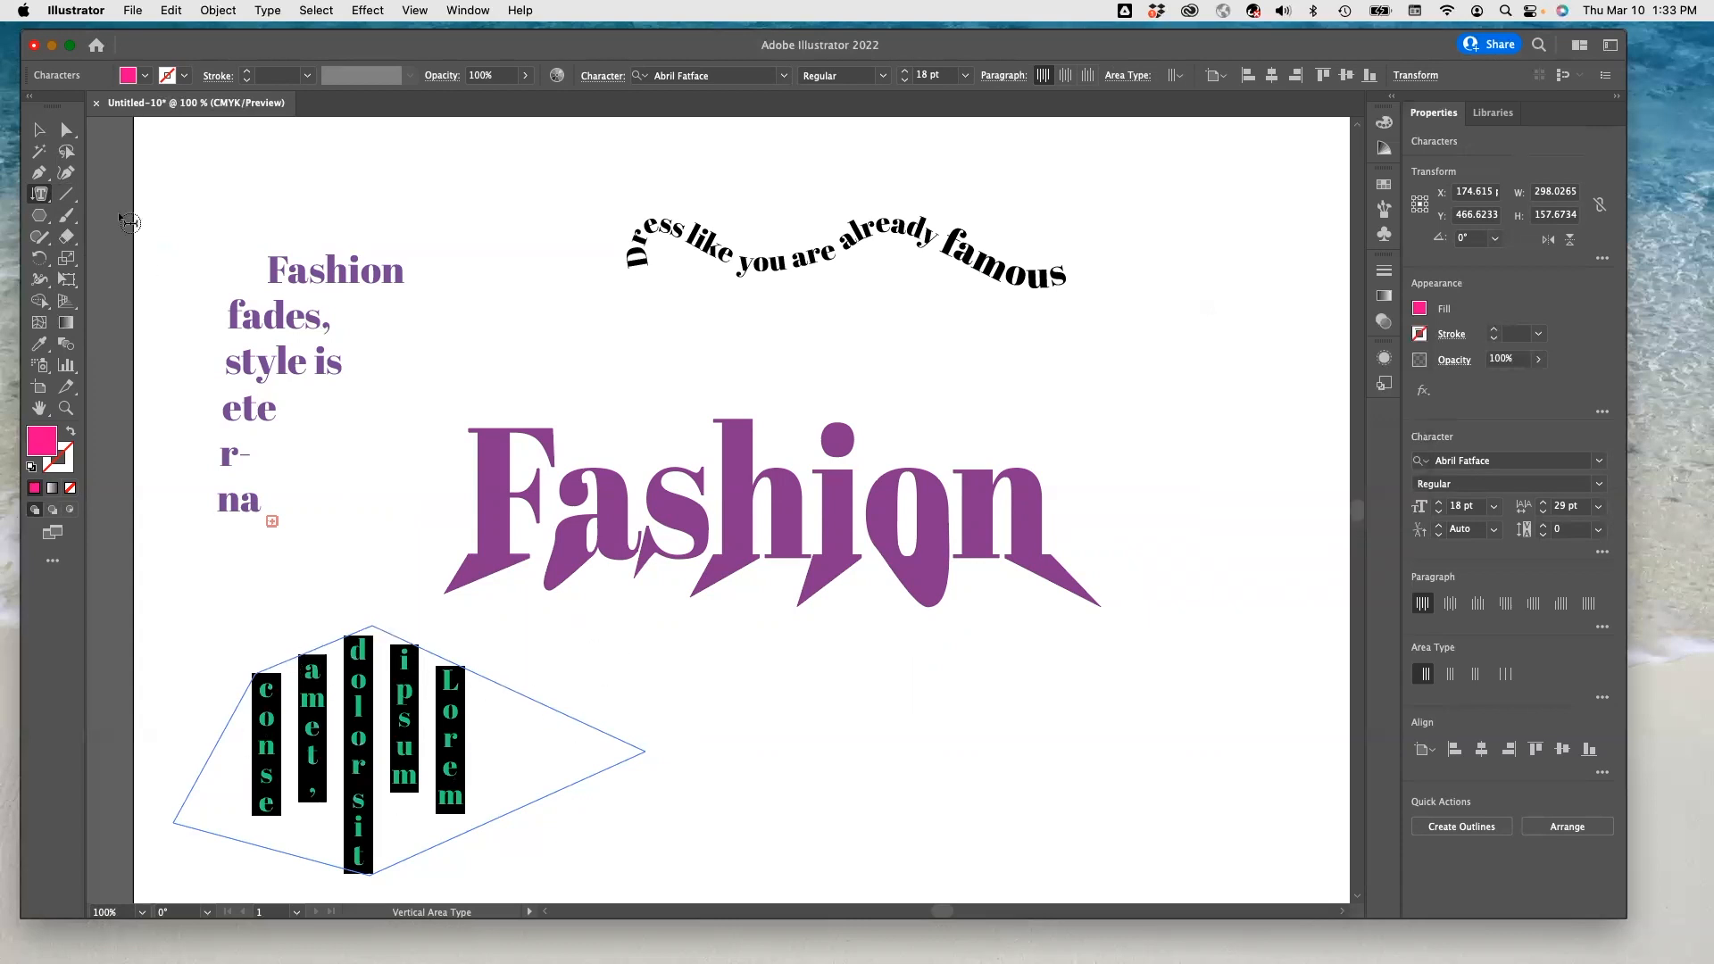
{"action": "left_click", "coordinate": [50, 204]}
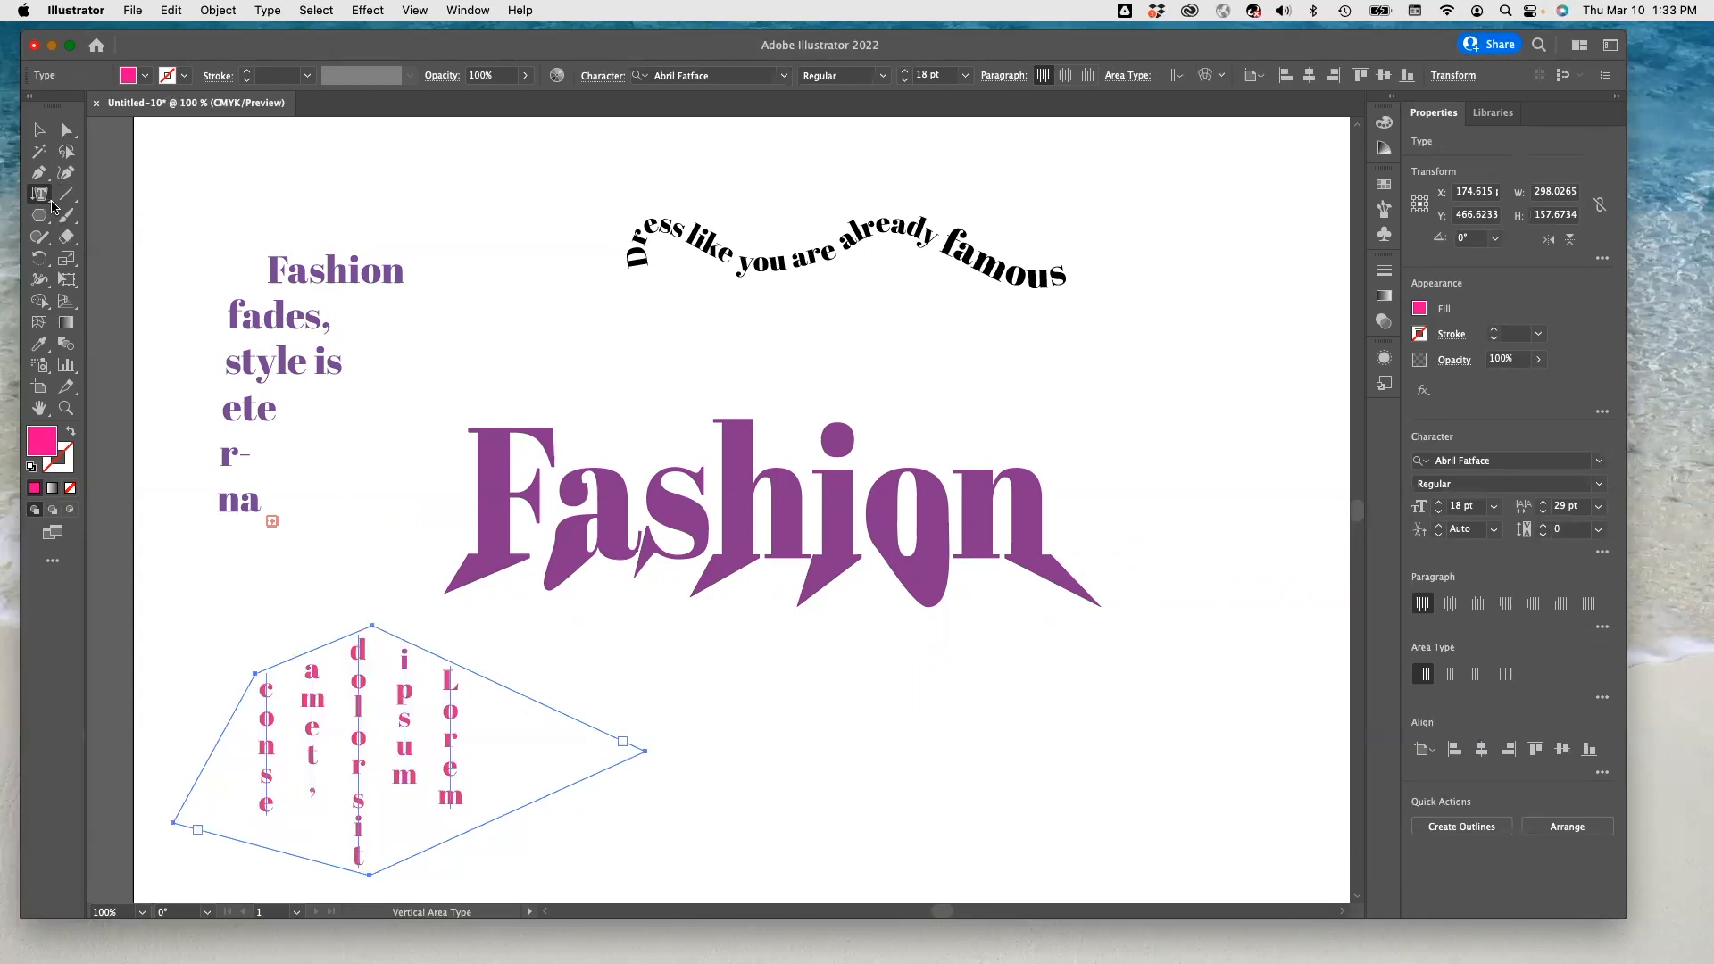
{"action": "left_click", "coordinate": [50, 204]}
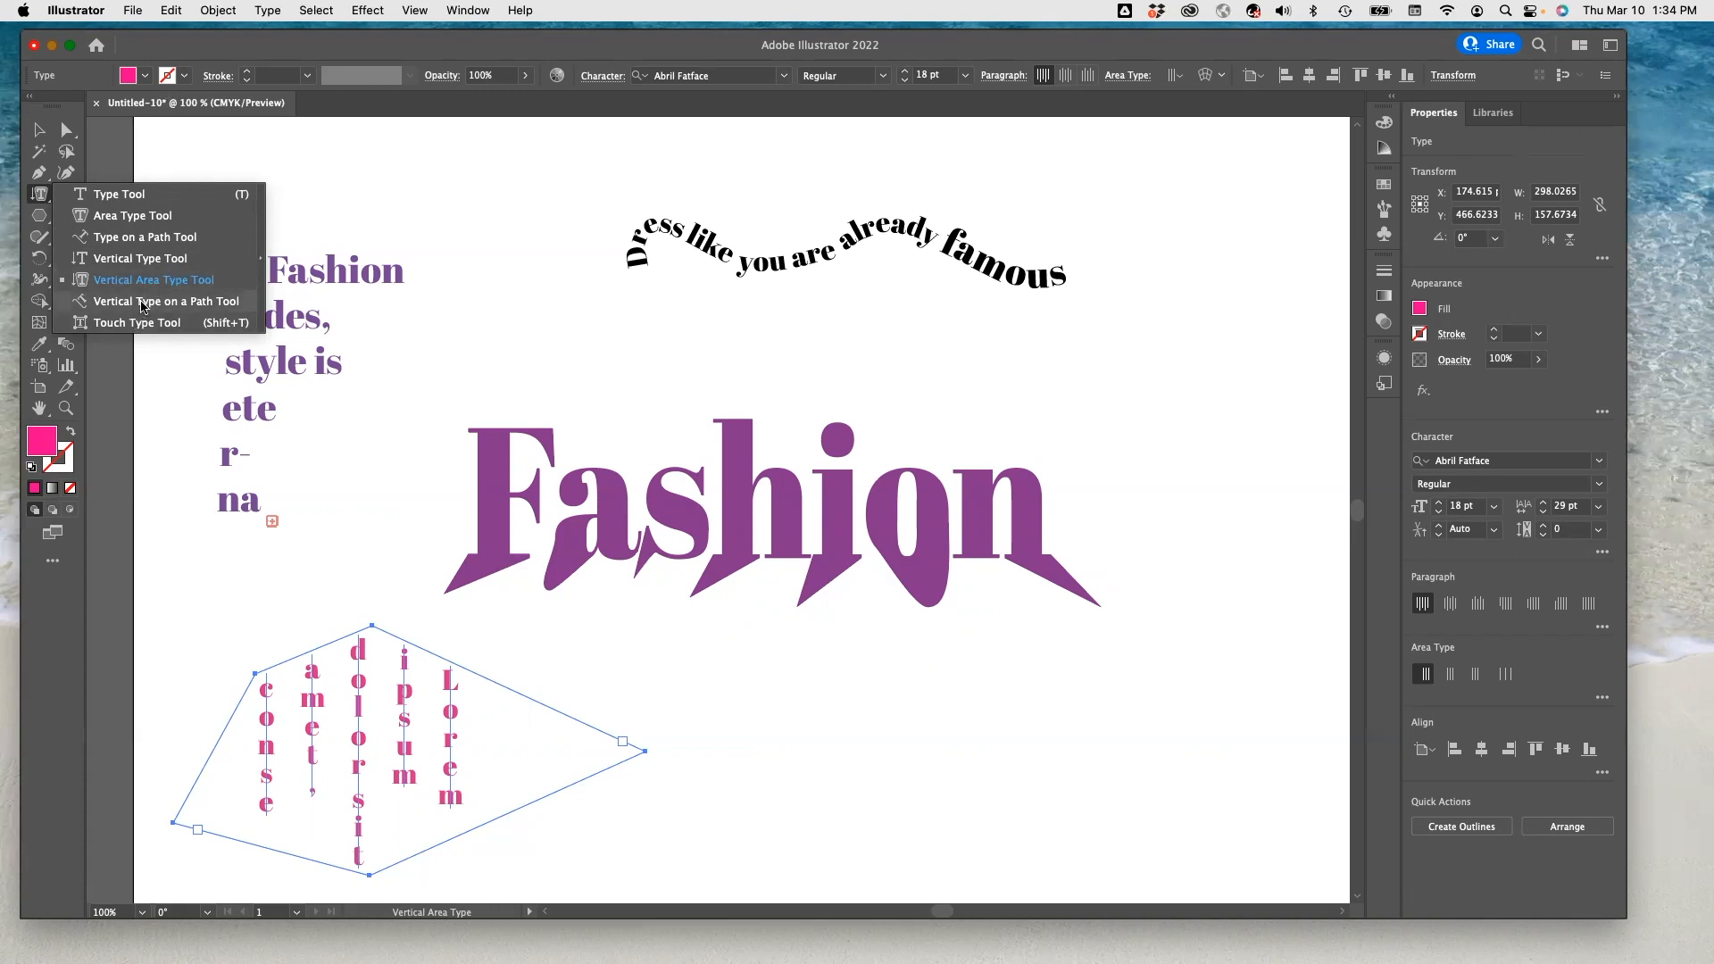
{"action": "left_click", "coordinate": [143, 304]}
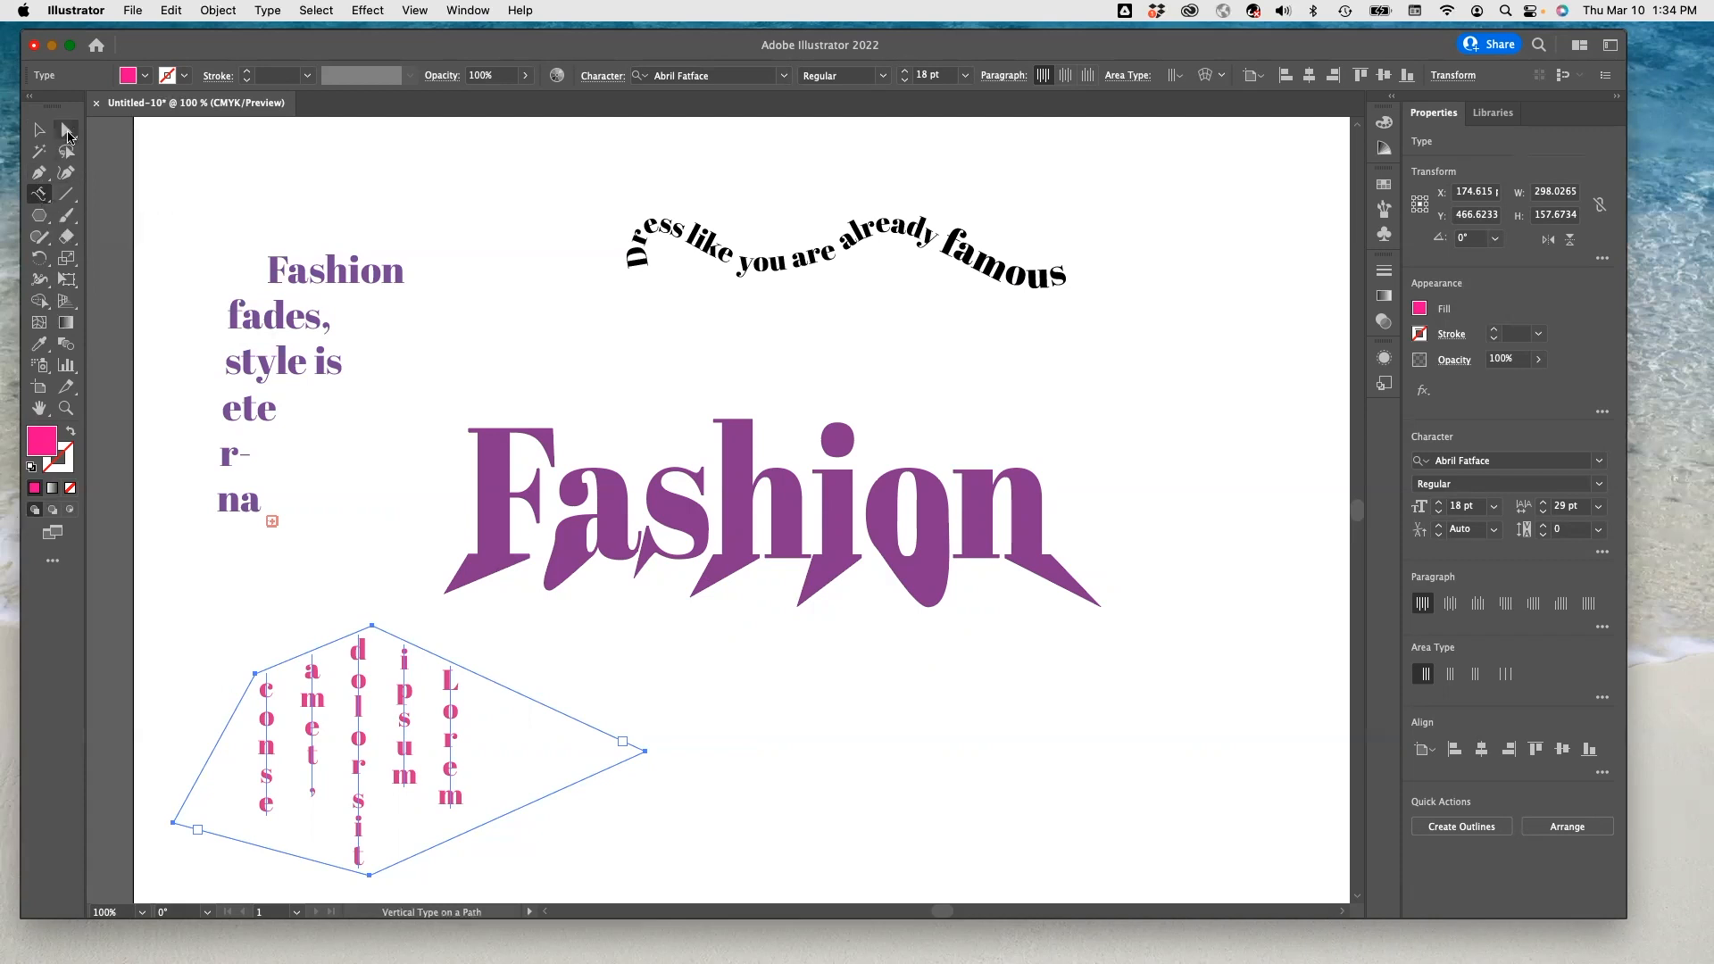
- Draw an open zigzag path with six anchor points down the artboard's right side, beside the "Fashion" lettering, with the Pen tool
{"action": "left_click", "coordinate": [39, 173]}
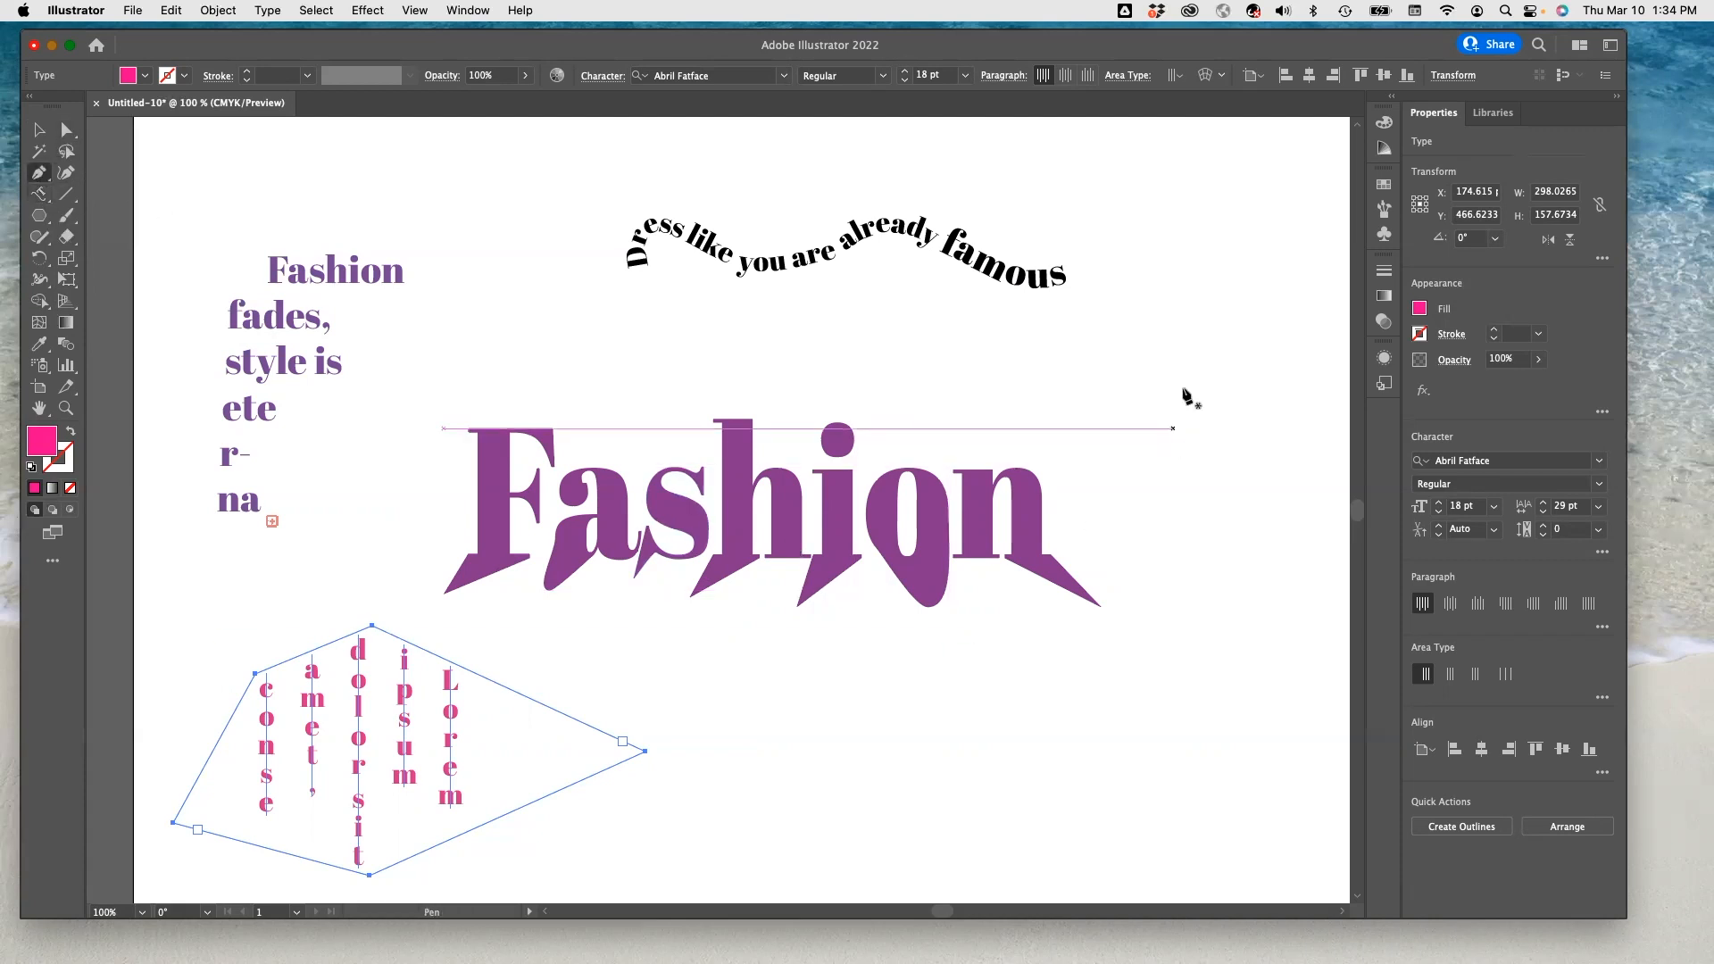
{"action": "left_click", "coordinate": [1189, 210]}
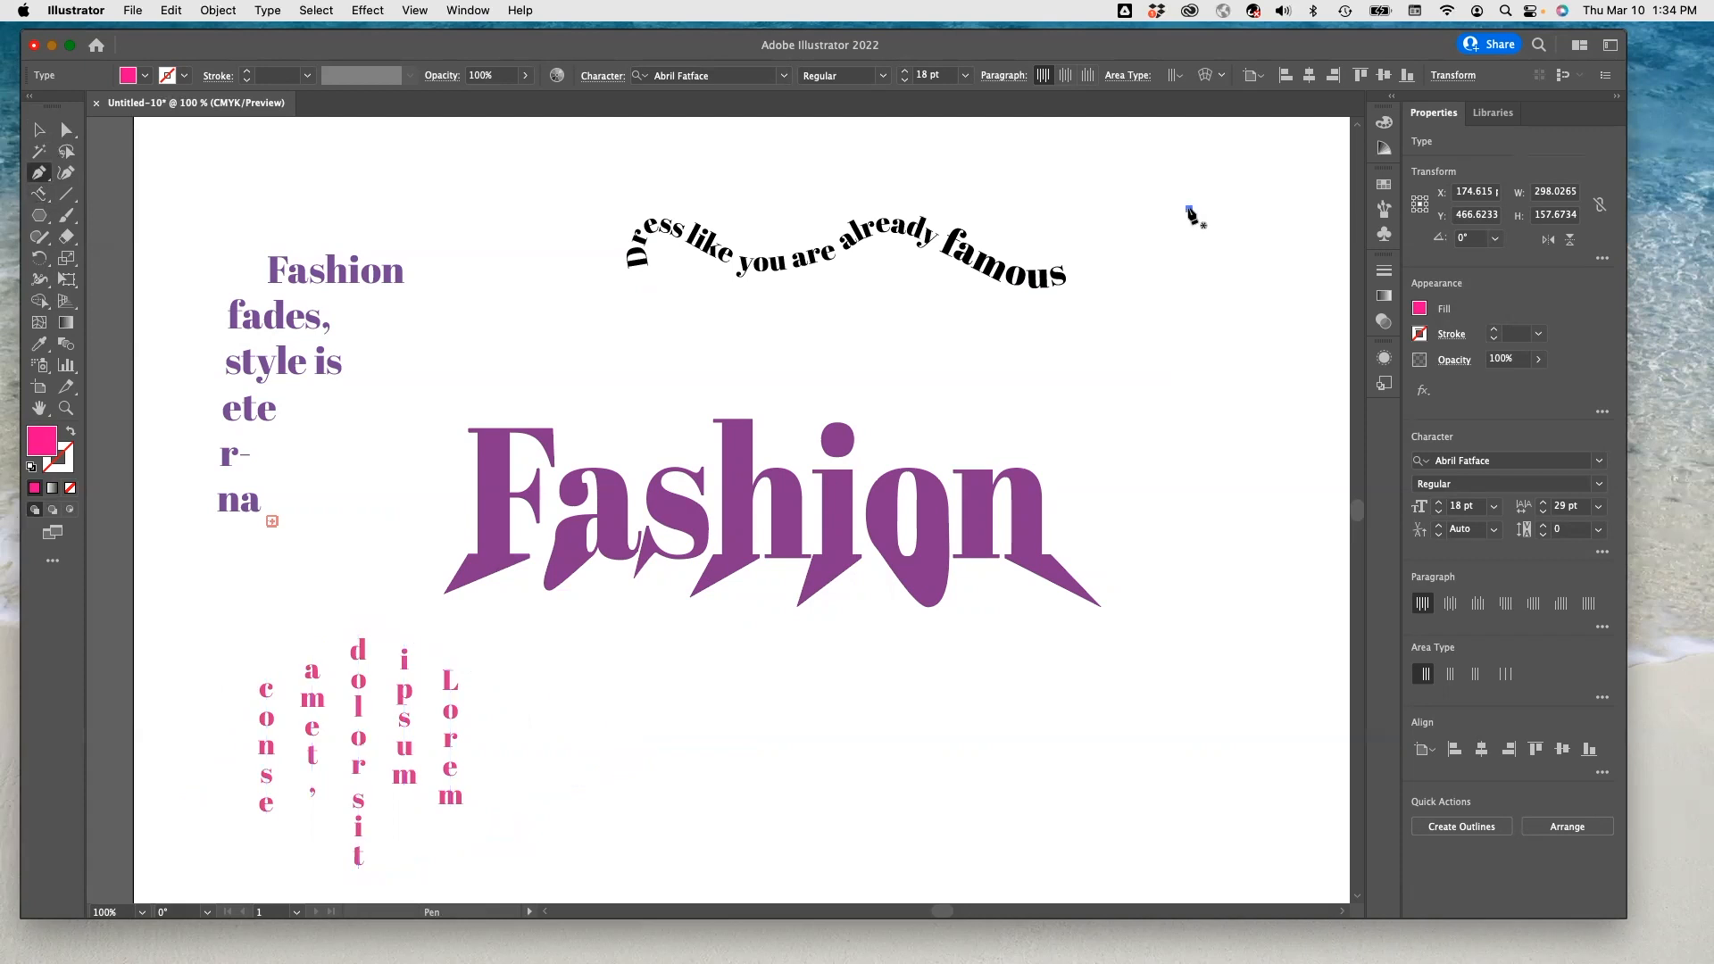
{"action": "left_click", "coordinate": [1288, 327]}
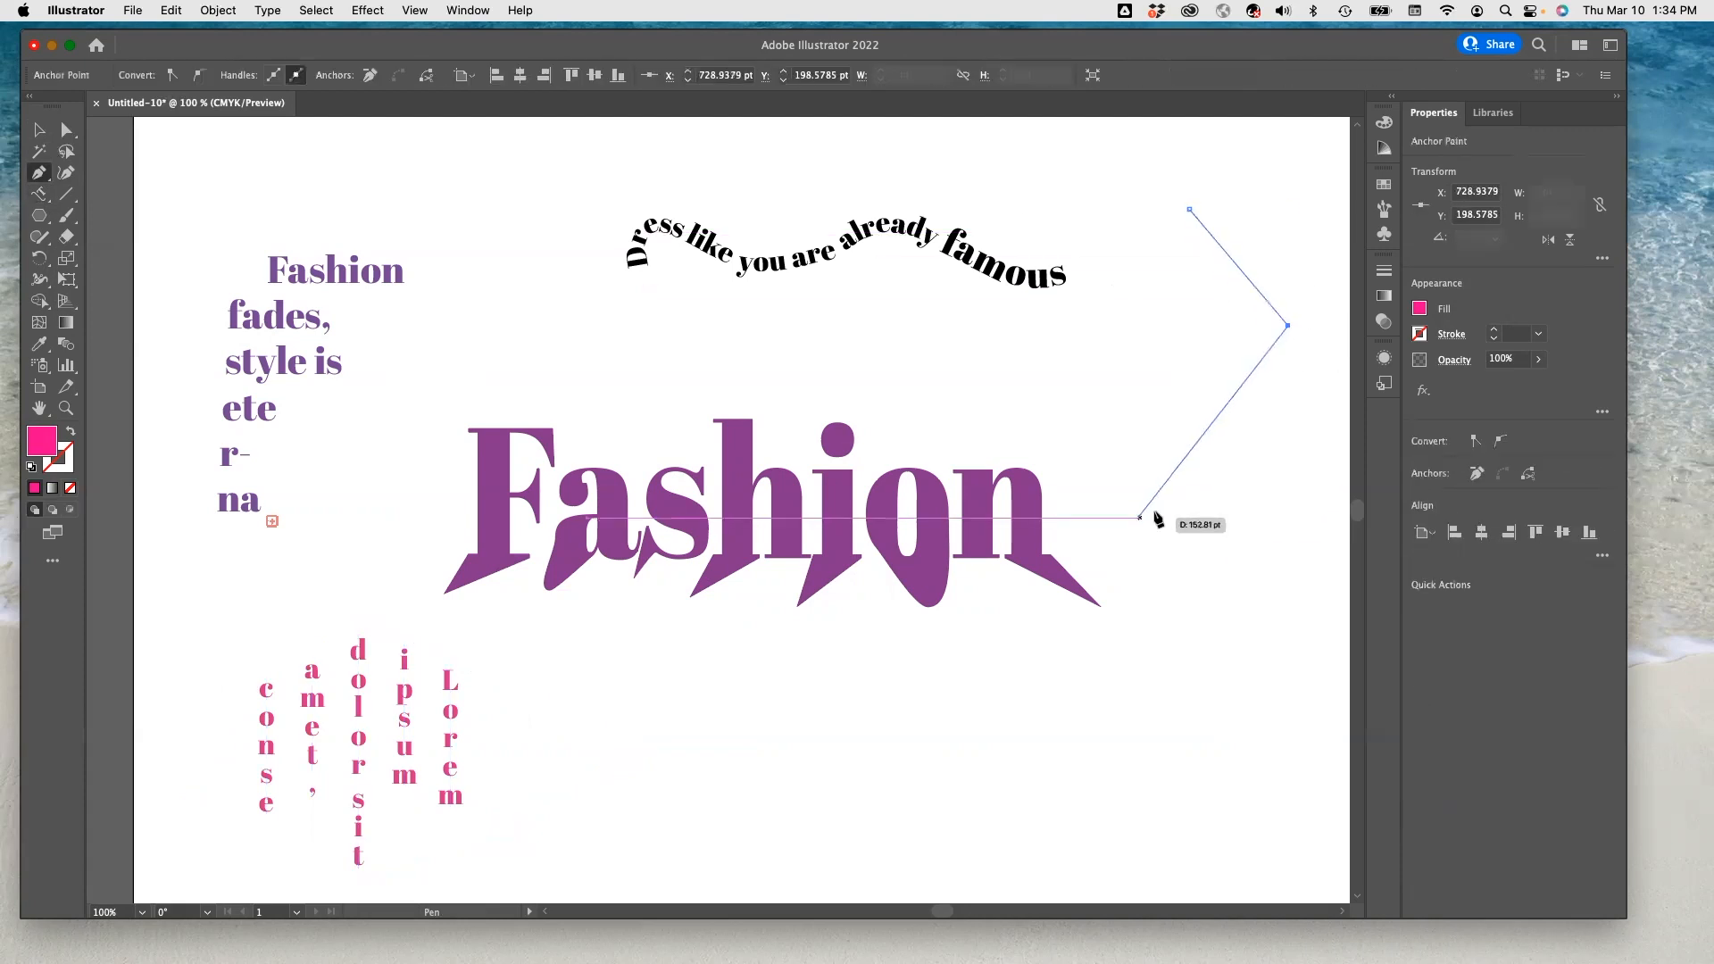
{"action": "left_click", "coordinate": [1170, 500]}
{"action": "left_click", "coordinate": [1309, 668]}
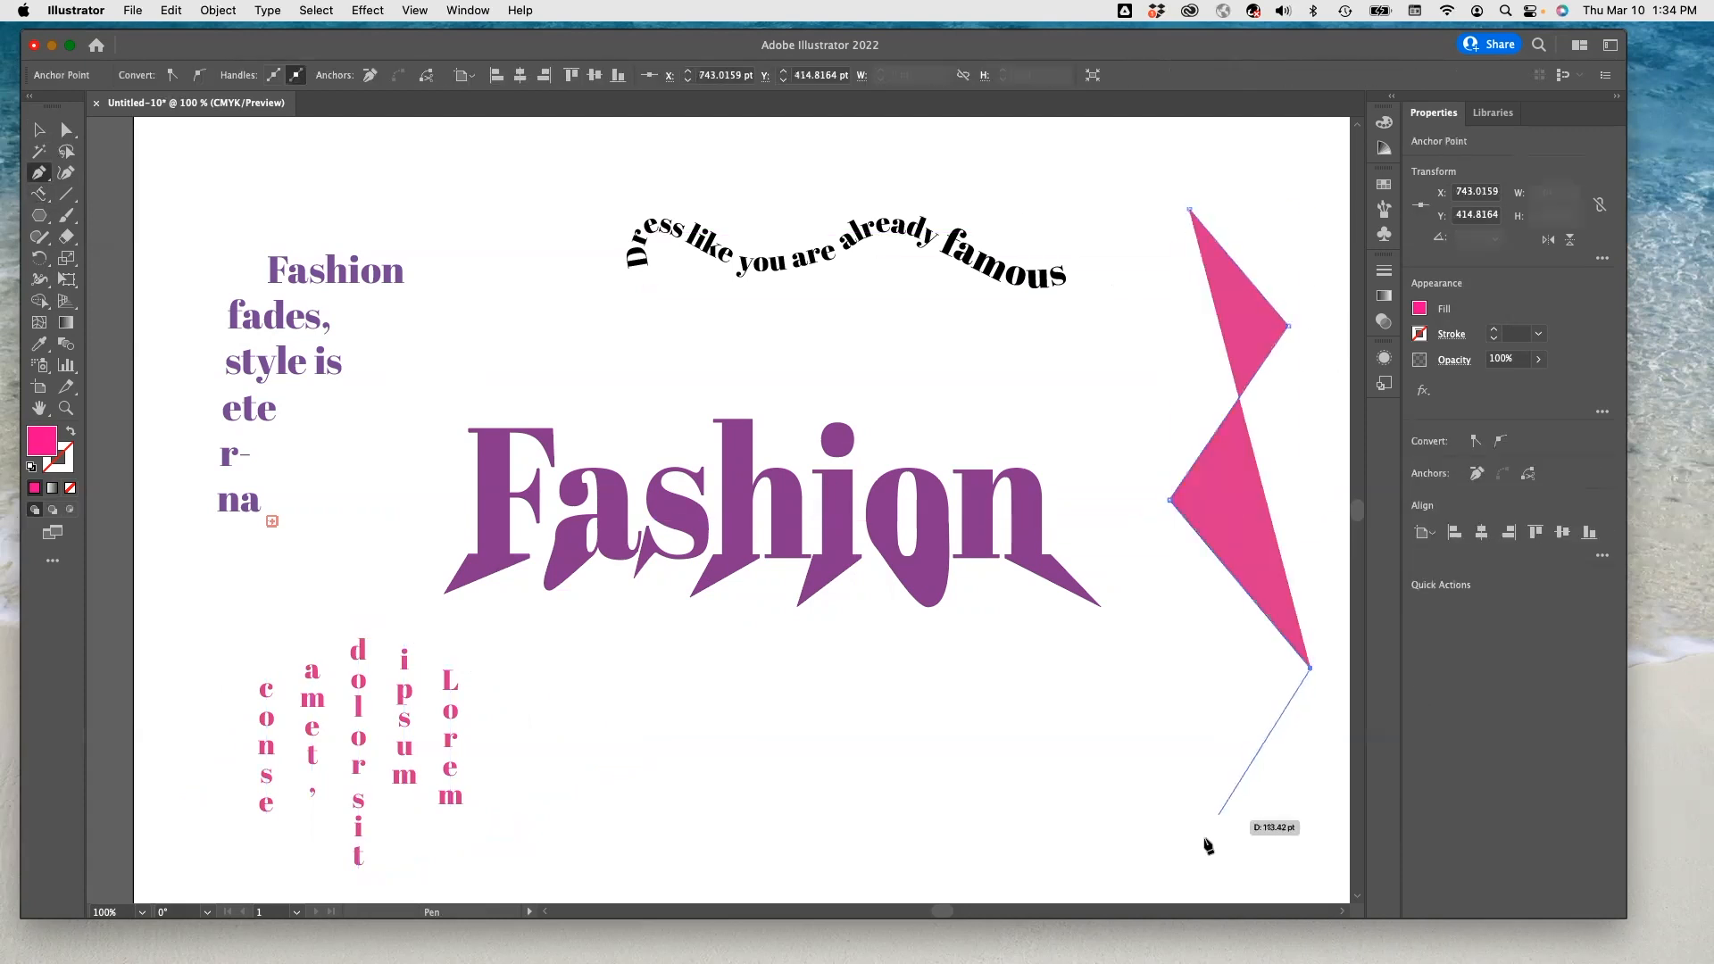
{"action": "left_click", "coordinate": [1151, 718]}
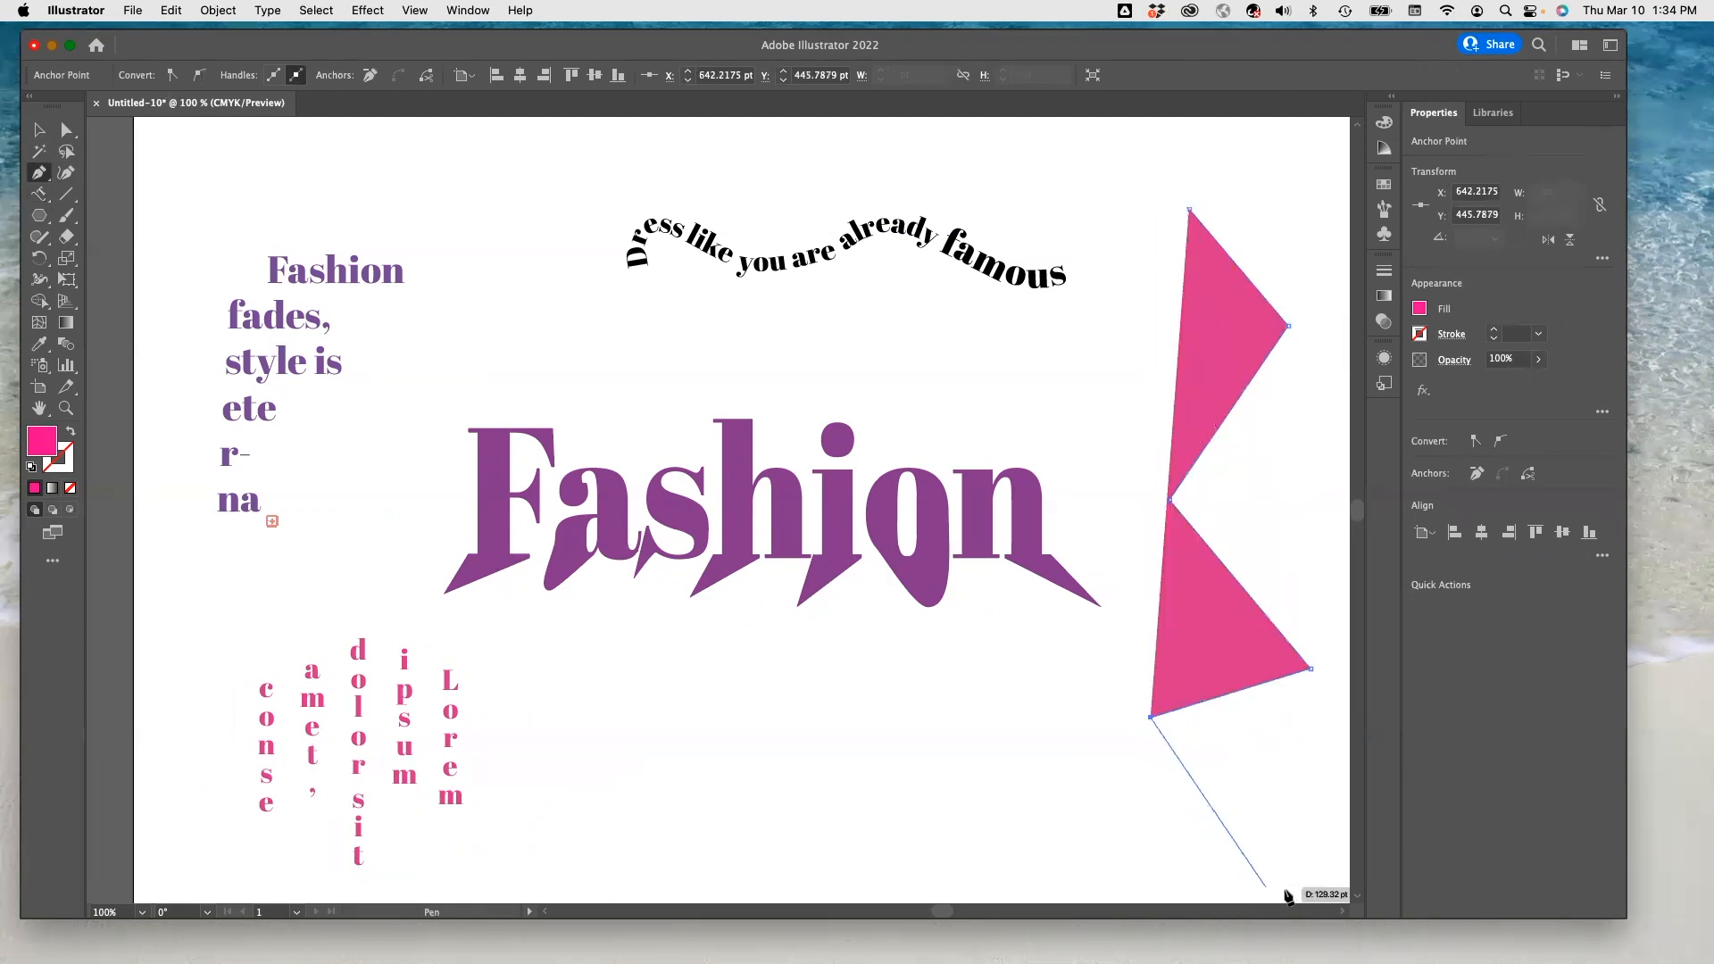
{"action": "left_click", "coordinate": [1301, 875]}
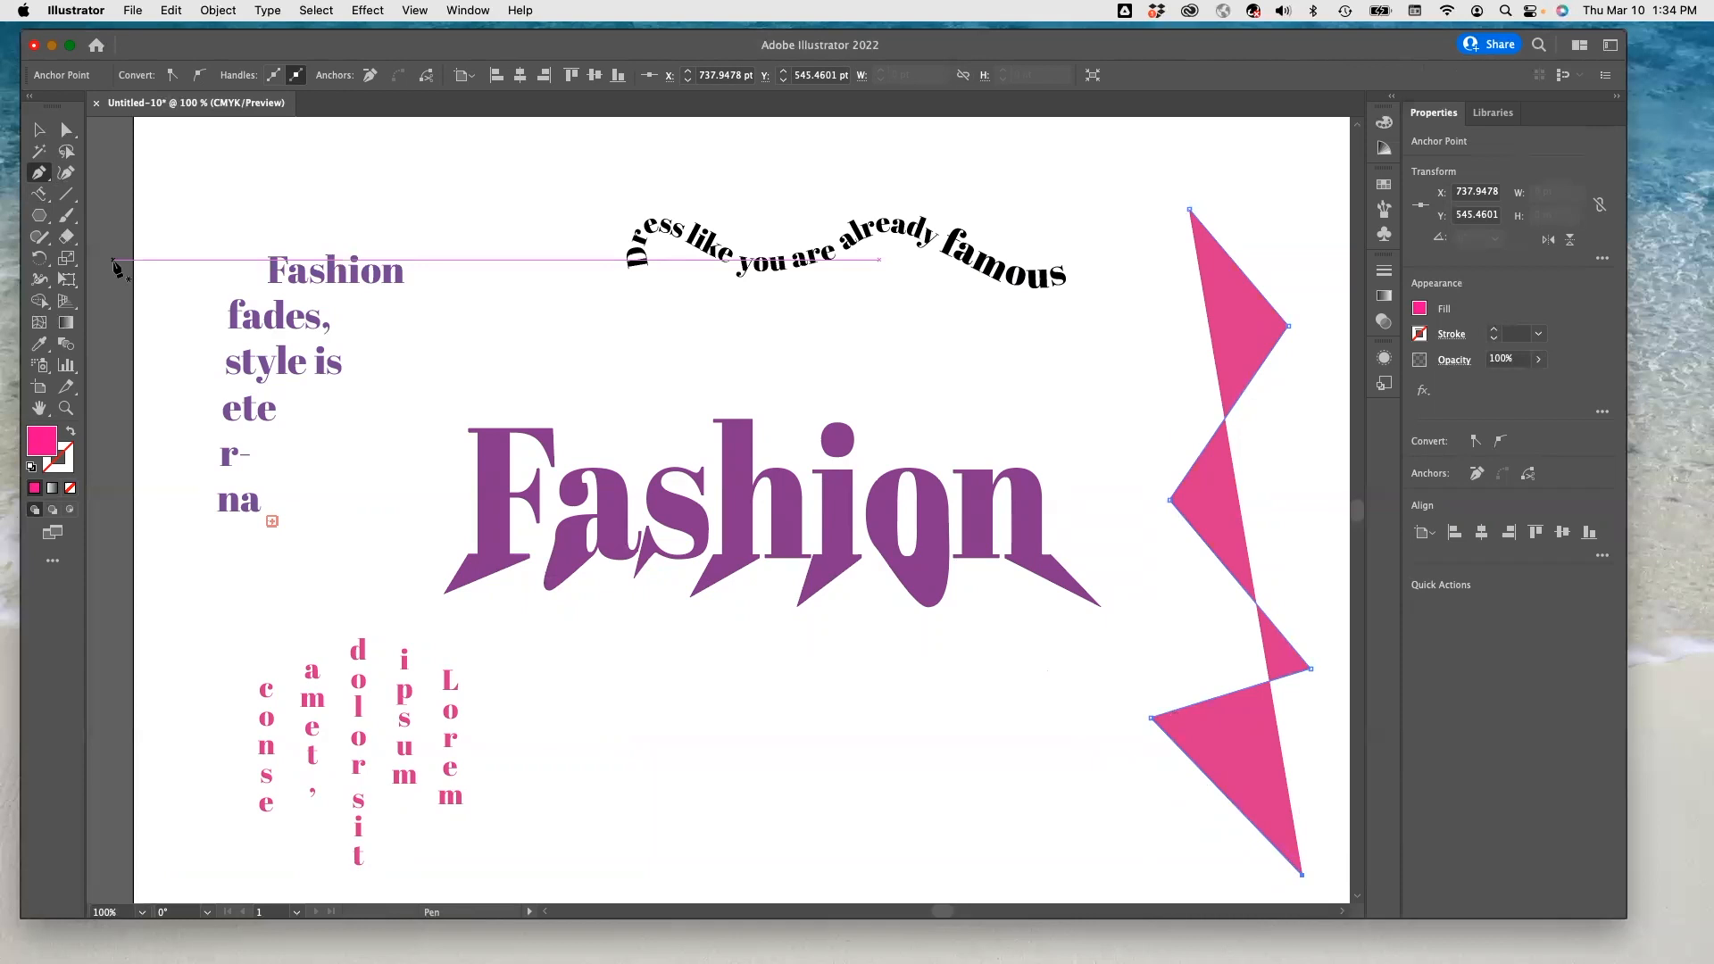
- Place vertical type on the zigzag path from its upper end, reading "Elegance is when the inside is as beautiful as the outside"
{"action": "left_click_drag", "start_coordinate": [40, 194], "coordinate": [134, 306]}
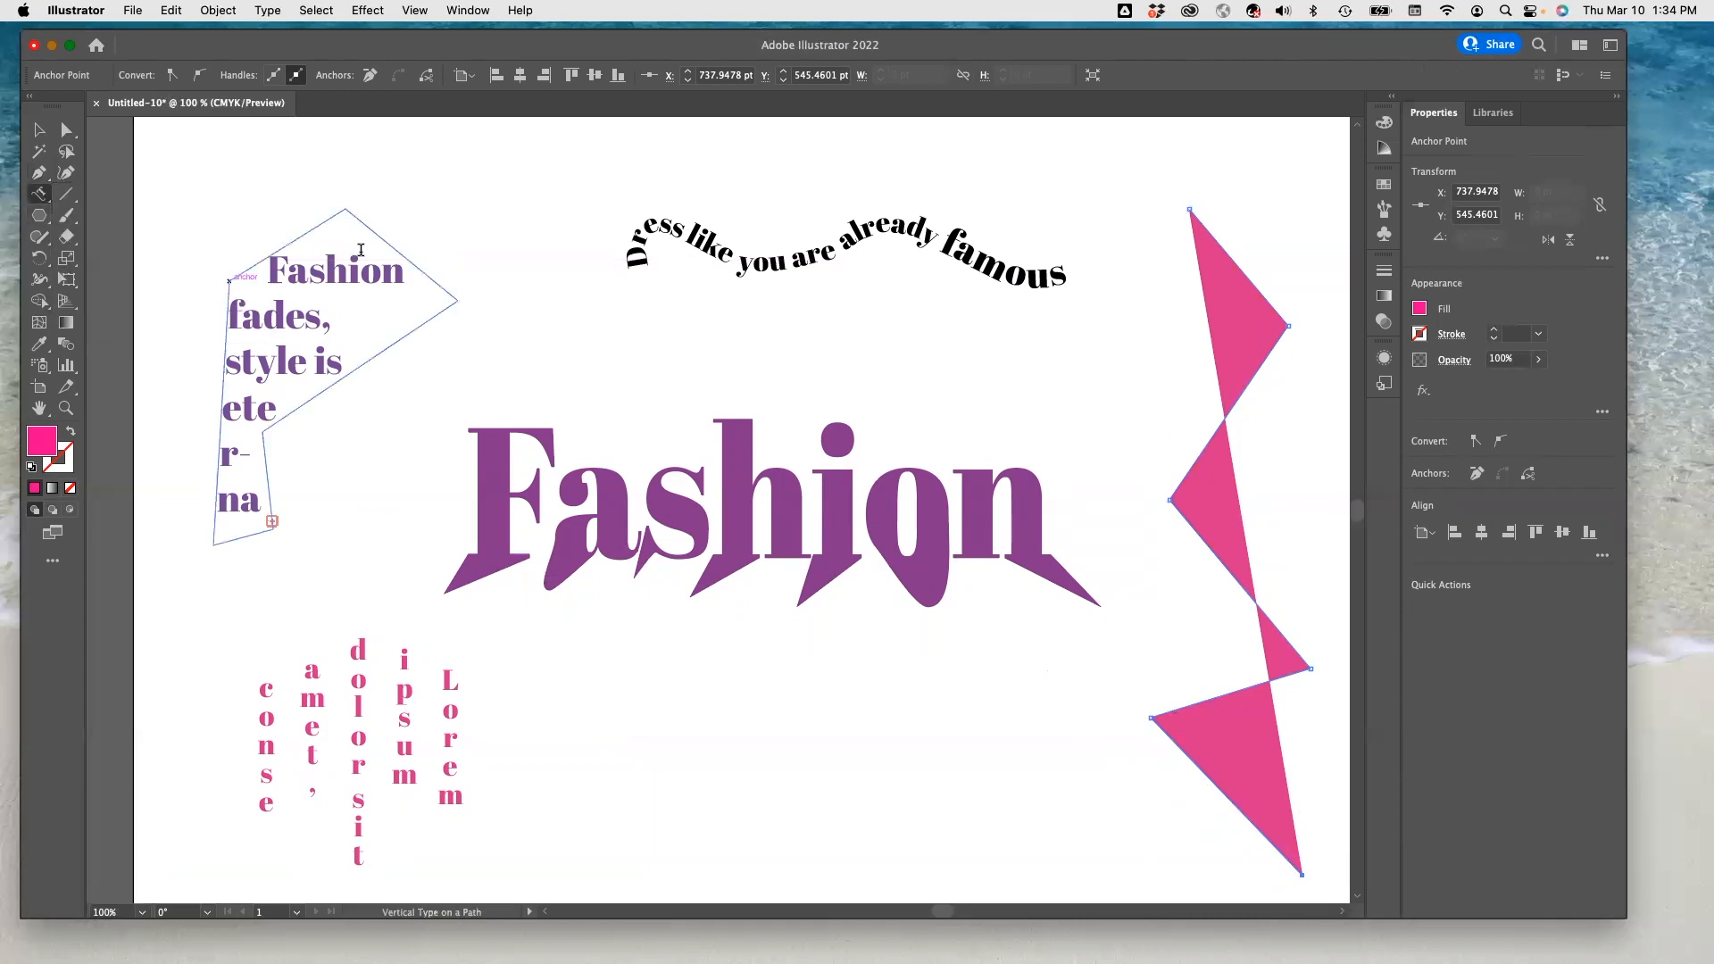
{"action": "left_click", "coordinate": [1190, 208]}
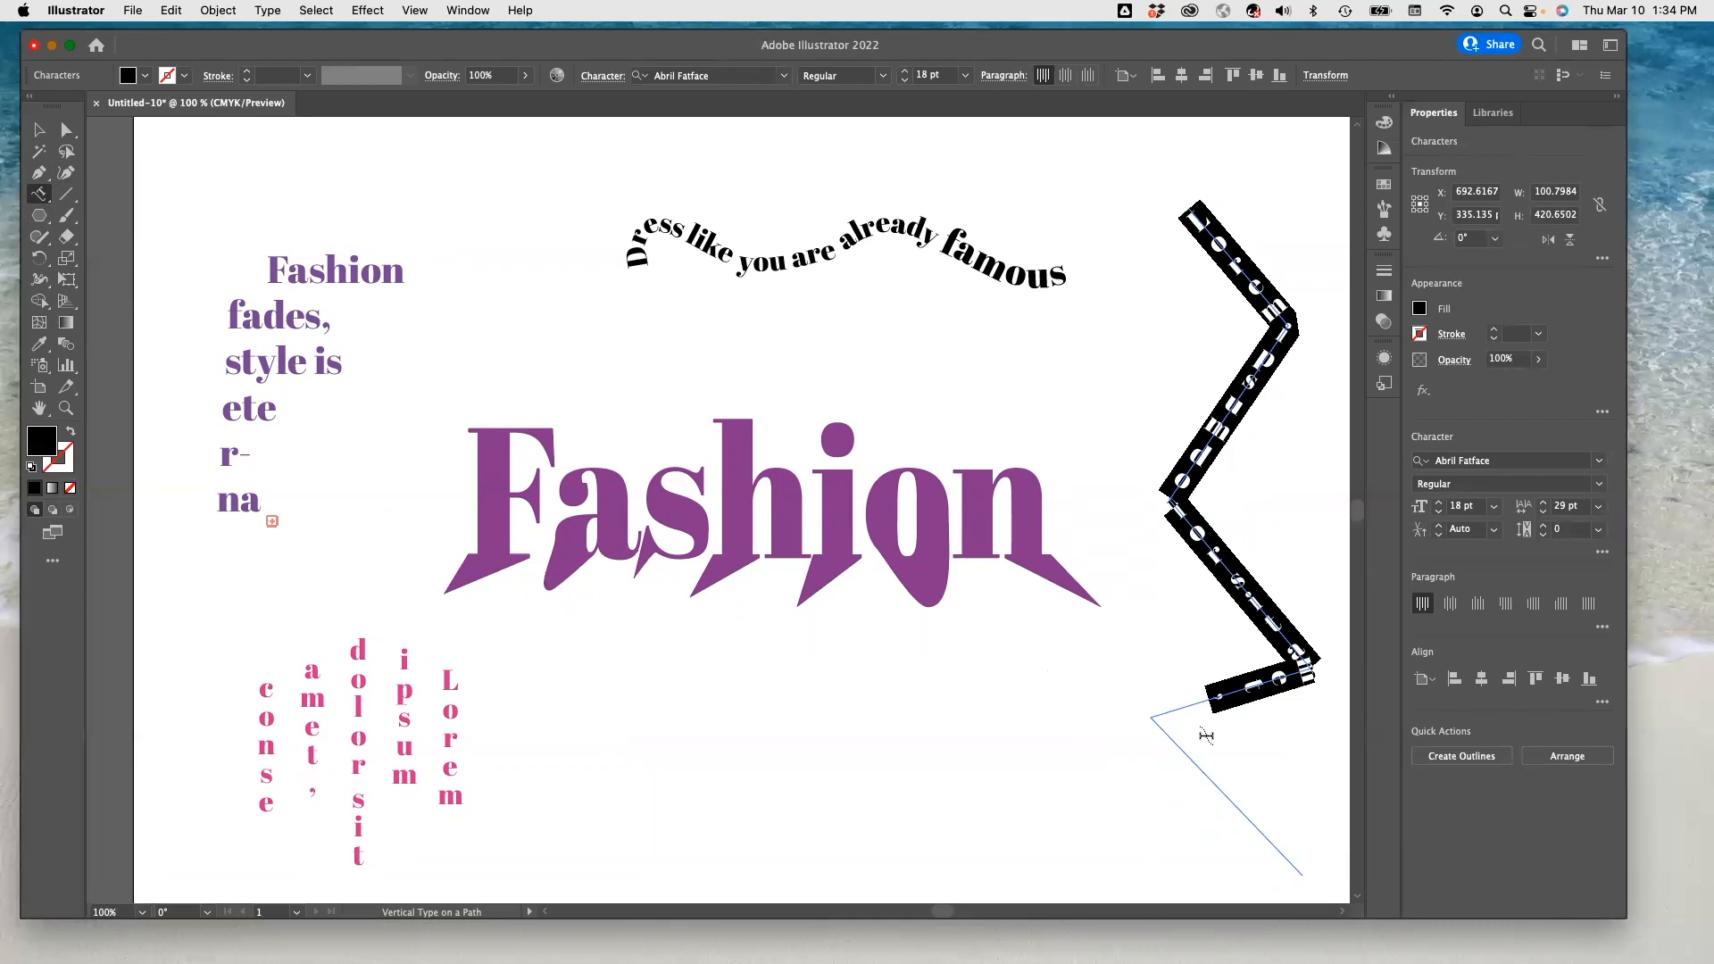
{"action": "type", "text": "Elegancee"}
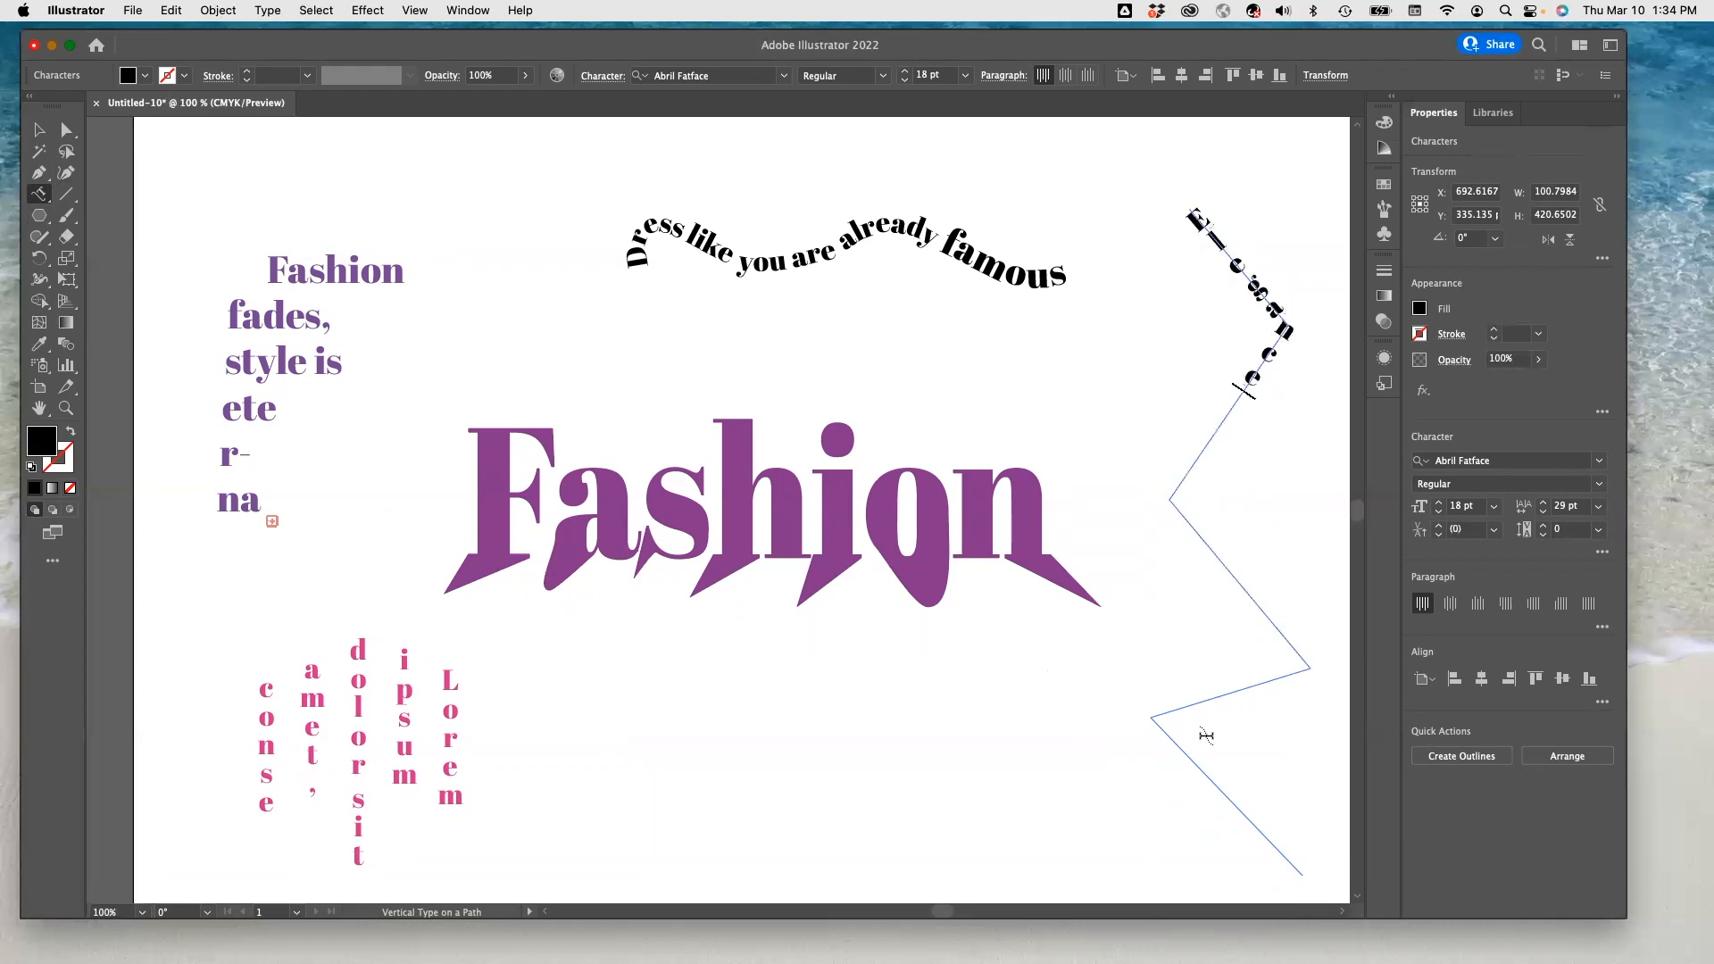
{"action": "type", "text": " is when the inside is"}
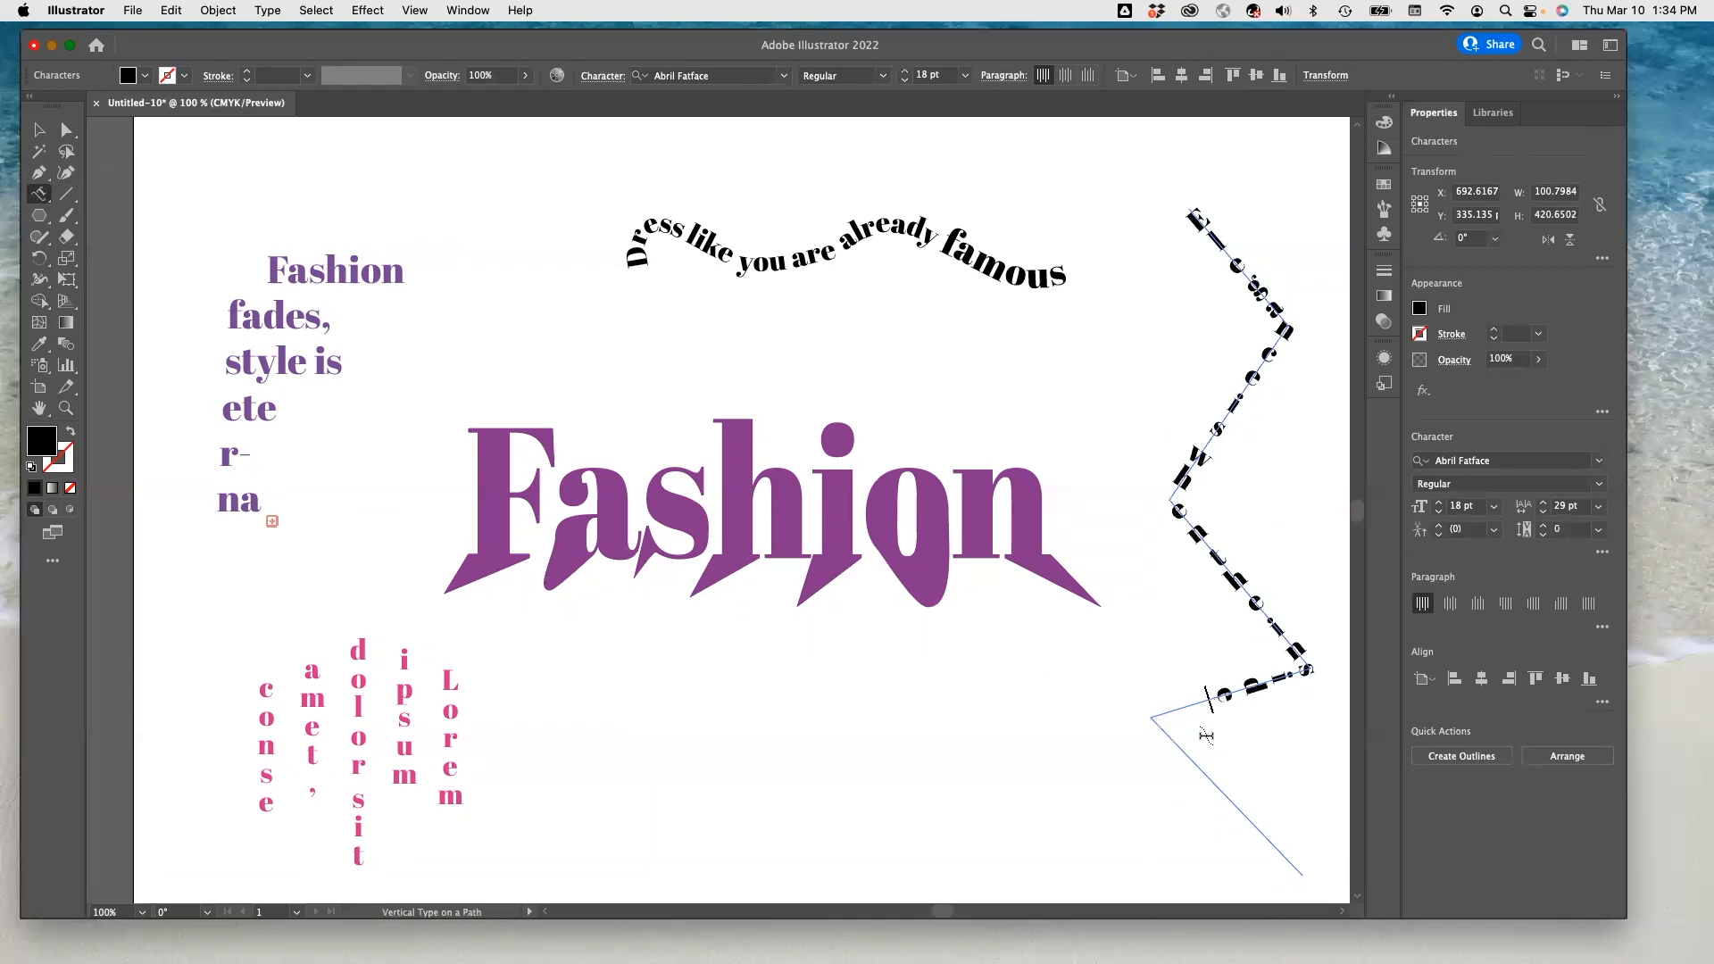
{"action": "type", "text": " as beaut"}
- Reduce the first part of the zigzag quote to 10 pt
{"action": "left_click_drag", "start_coordinate": [1189, 212], "coordinate": [1240, 784]}
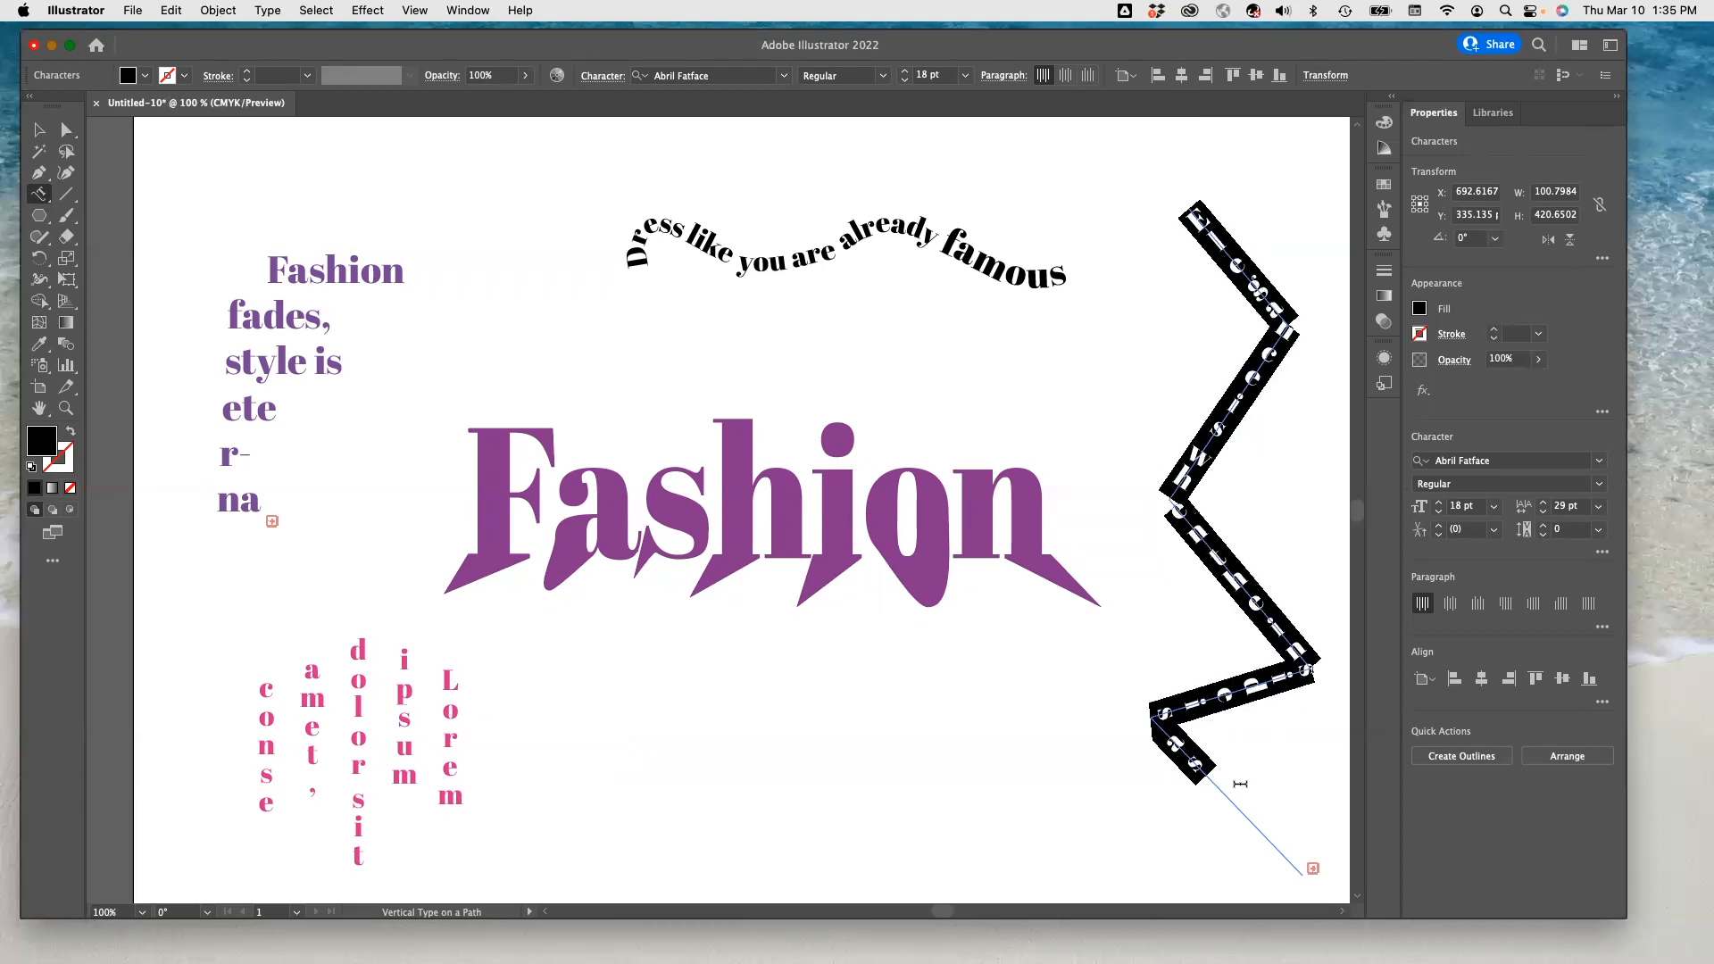
{"action": "left_click", "coordinate": [1491, 507]}
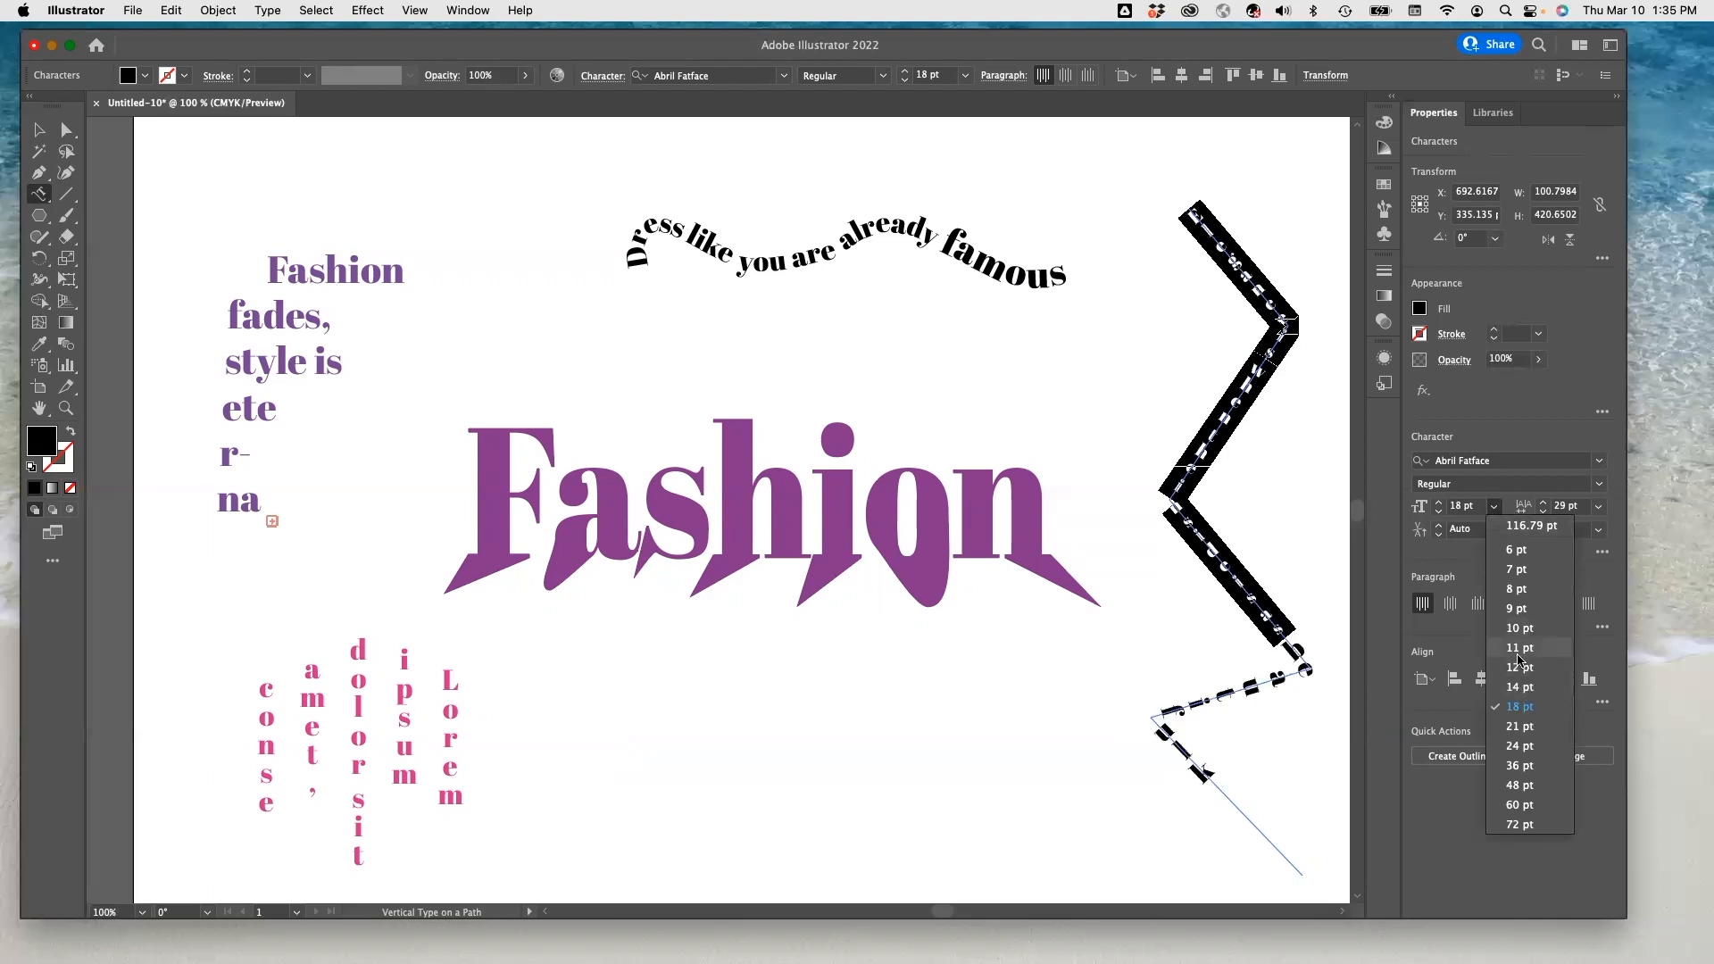
{"action": "left_click", "coordinate": [1519, 628]}
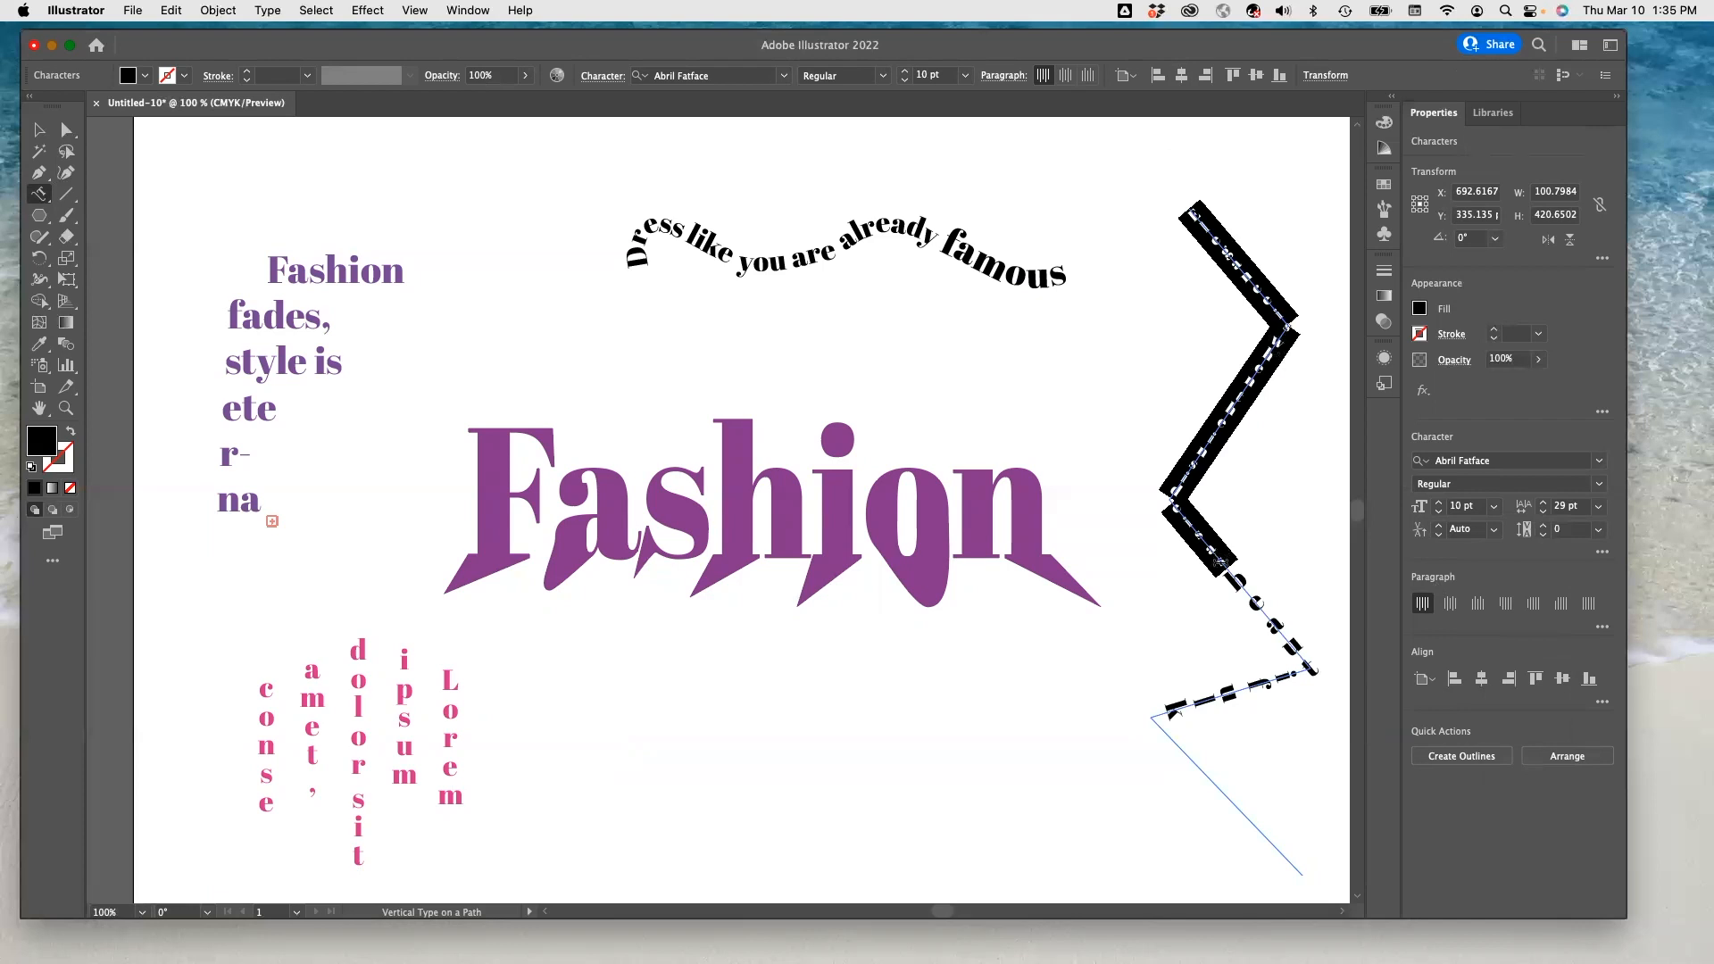
- Select the zigzag quote's text through "beautiful as" and set its font size to 11 pt
{"action": "left_click", "coordinate": [1222, 562]}
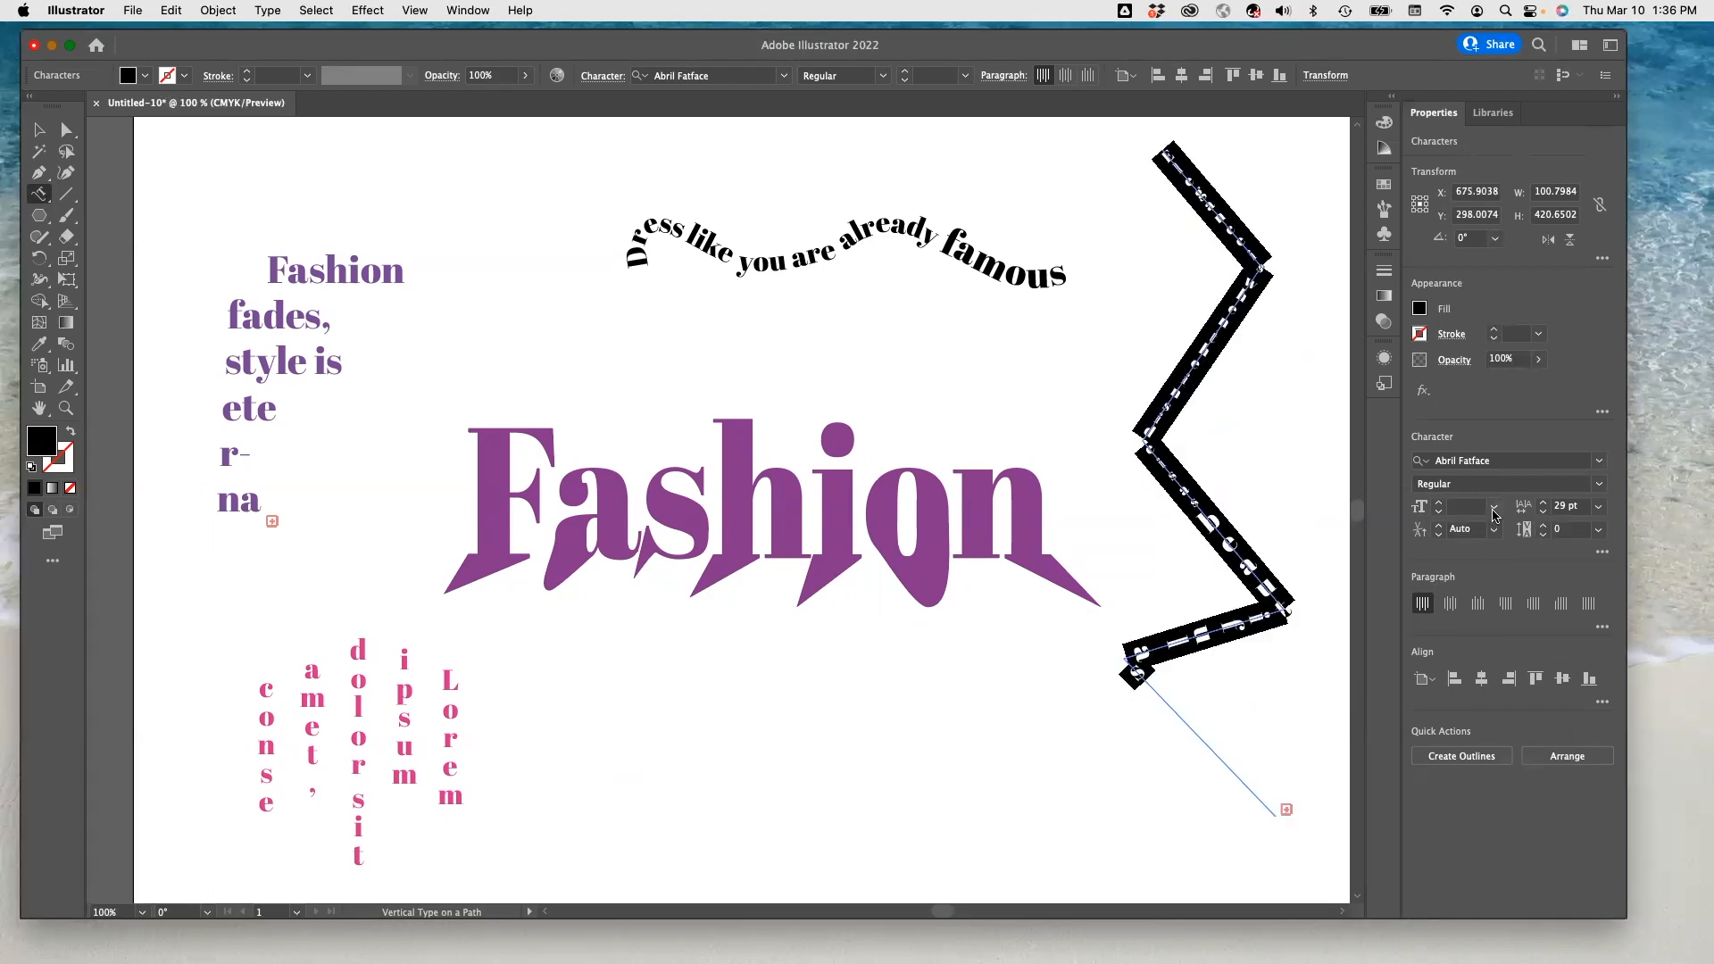
{"action": "left_click", "coordinate": [1494, 510]}
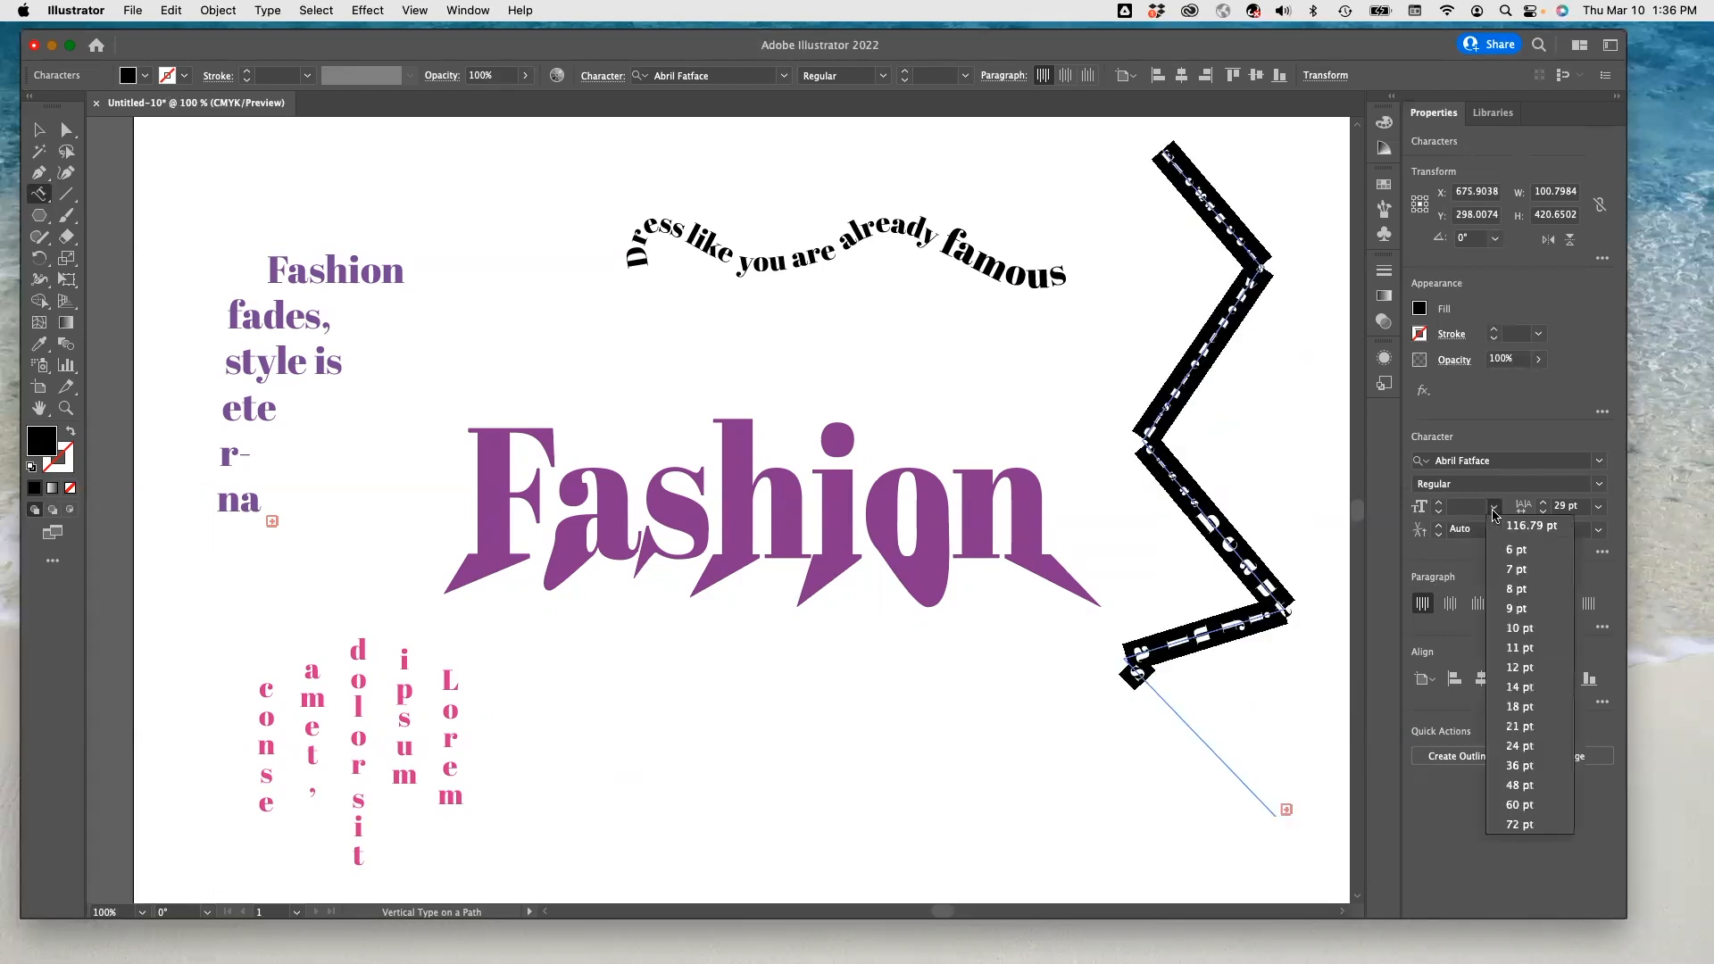
{"action": "left_click", "coordinate": [1520, 649]}
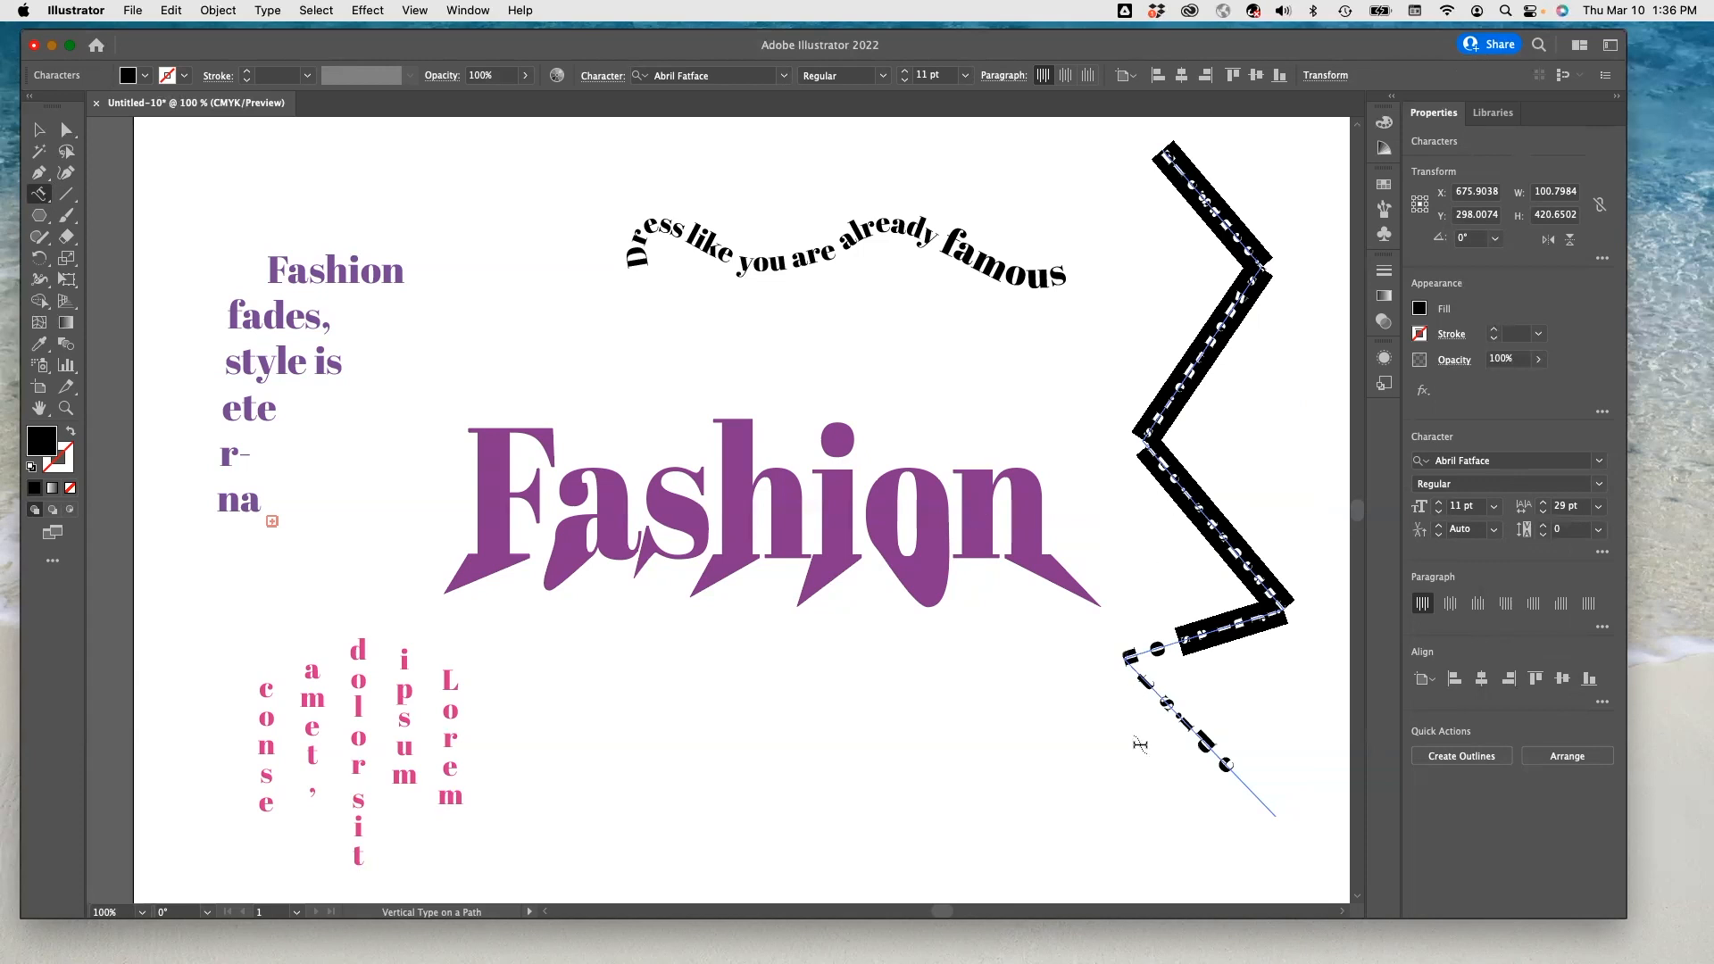
{"action": "left_click", "coordinate": [1070, 716]}
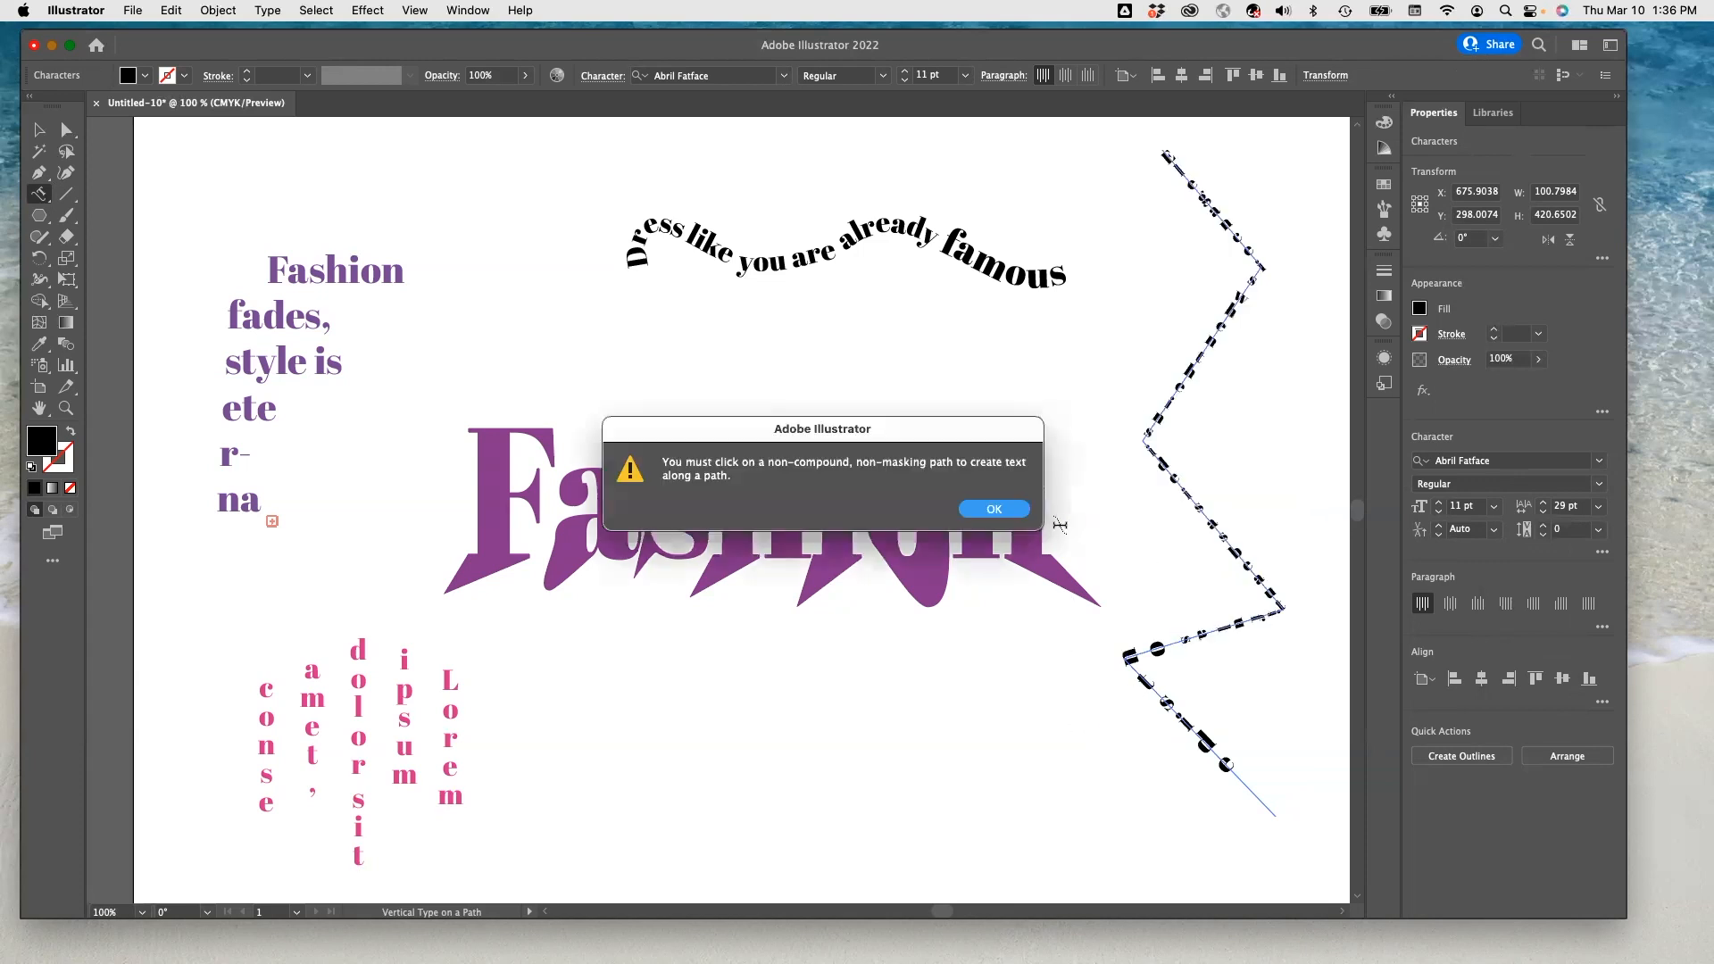
{"action": "left_click", "coordinate": [994, 510]}
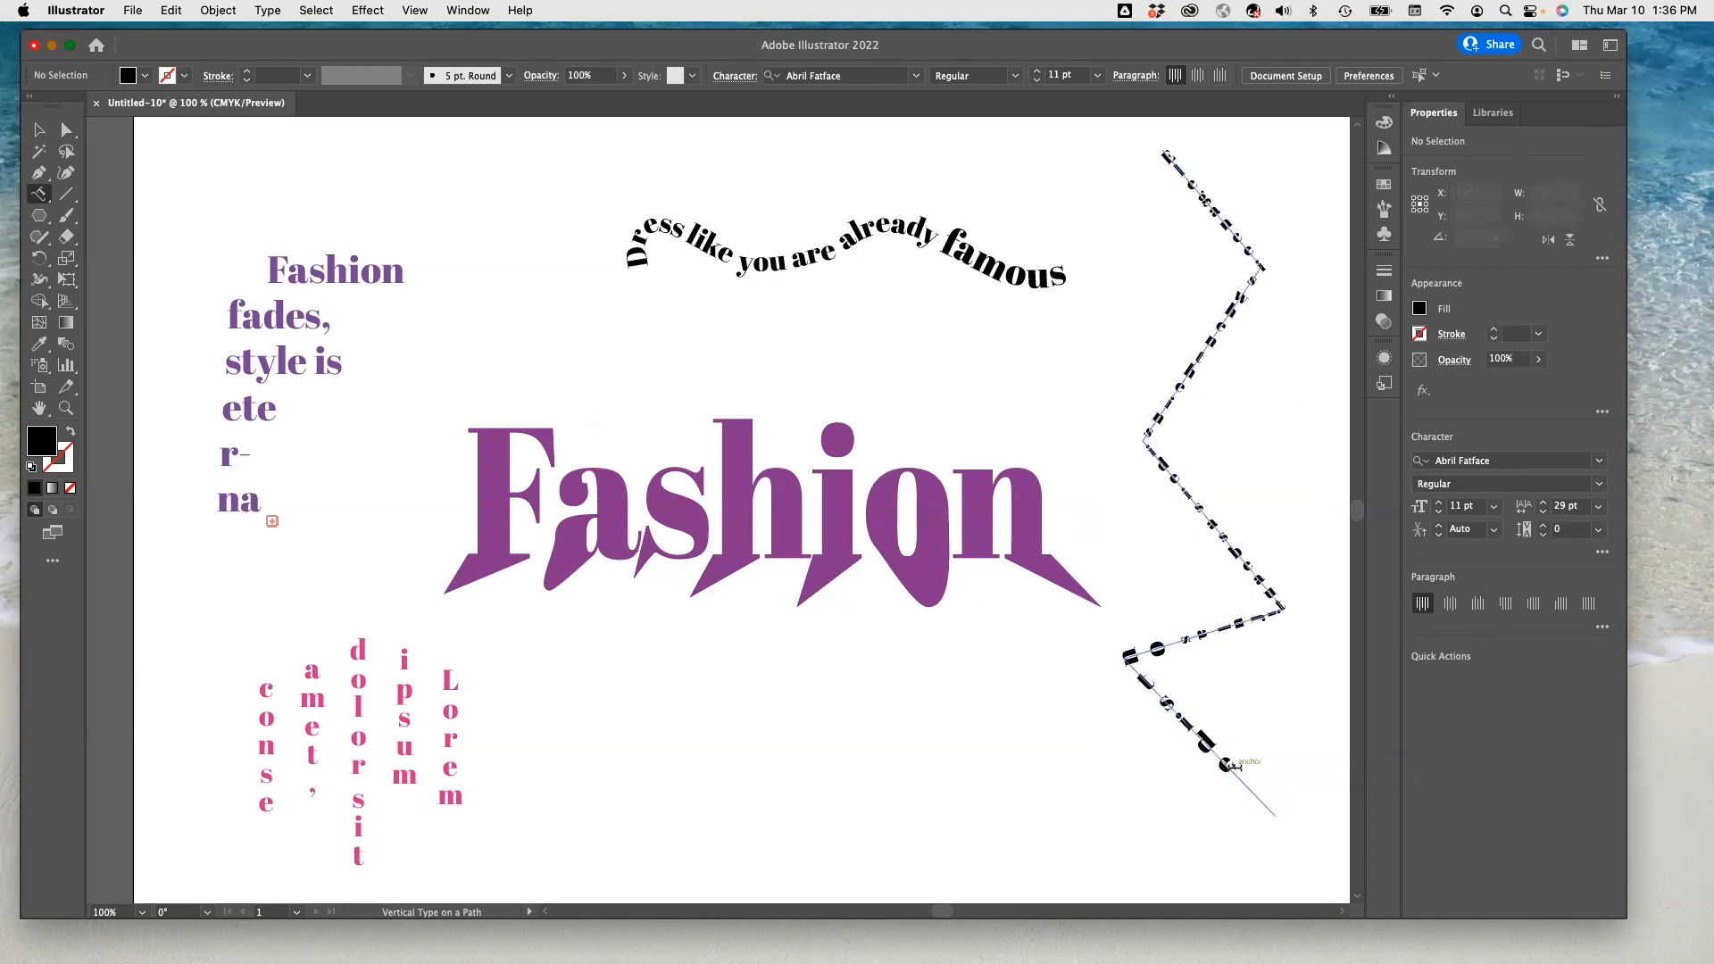
- Add a period at the end of the zigzag quote and finish editing the text
{"action": "left_click", "coordinate": [1232, 769]}
{"action": "type", "text": "."}
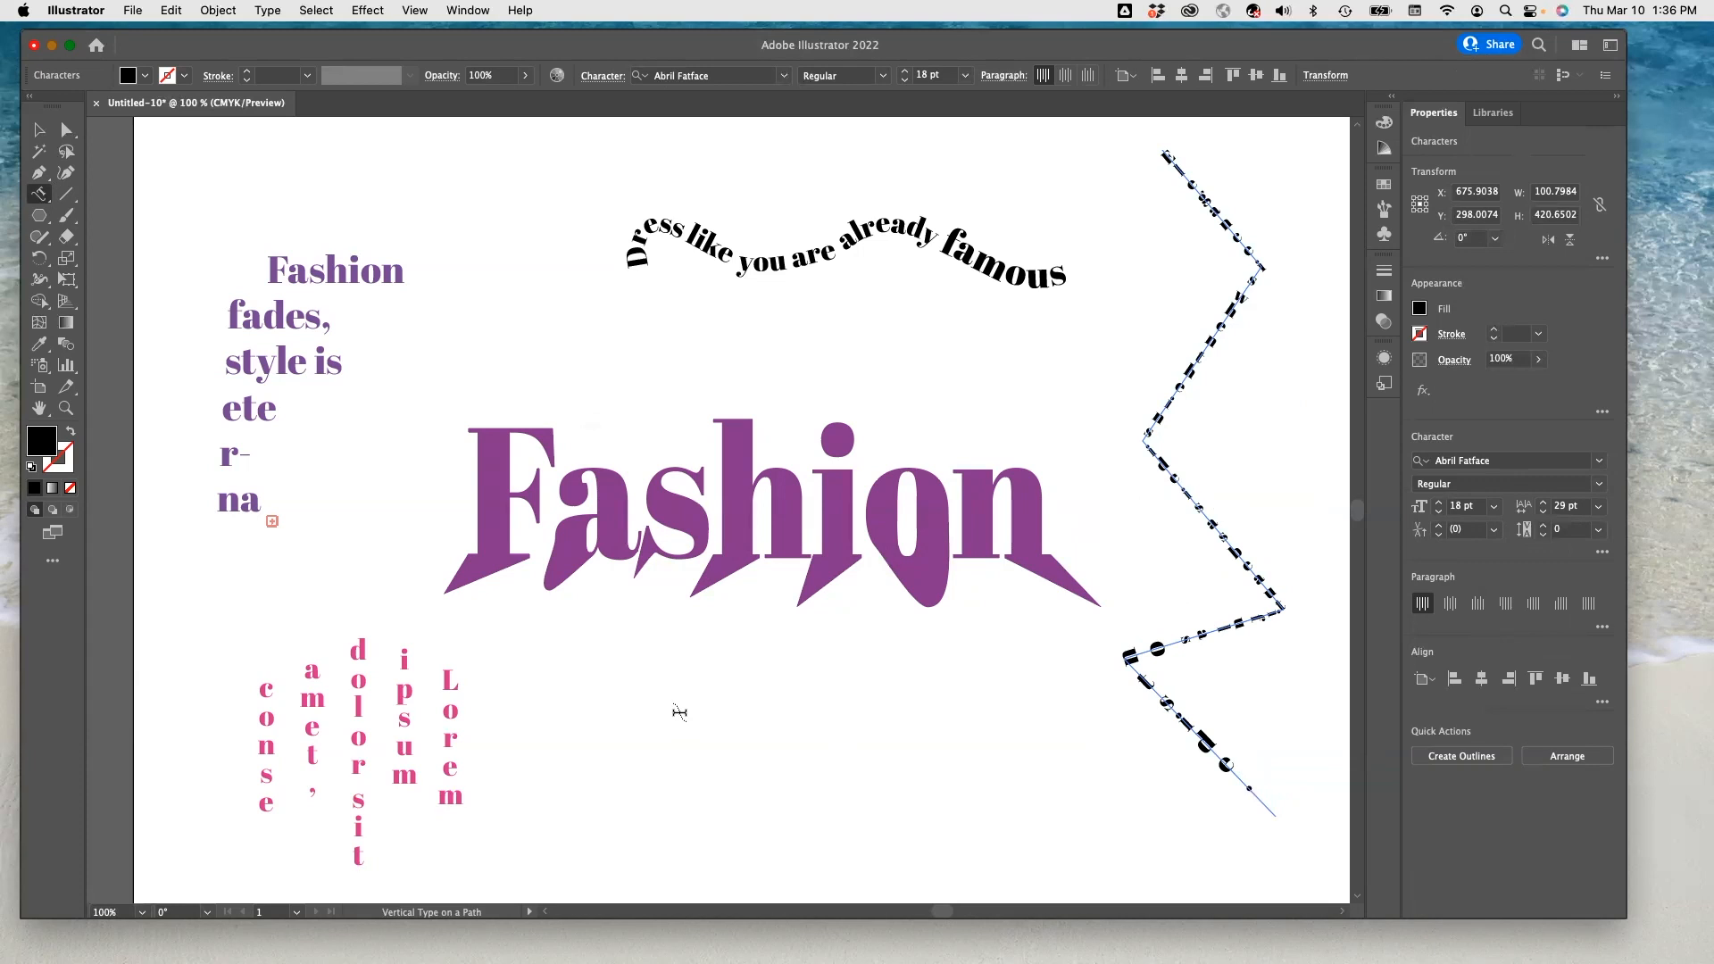
{"action": "left_click", "coordinate": [679, 711]}
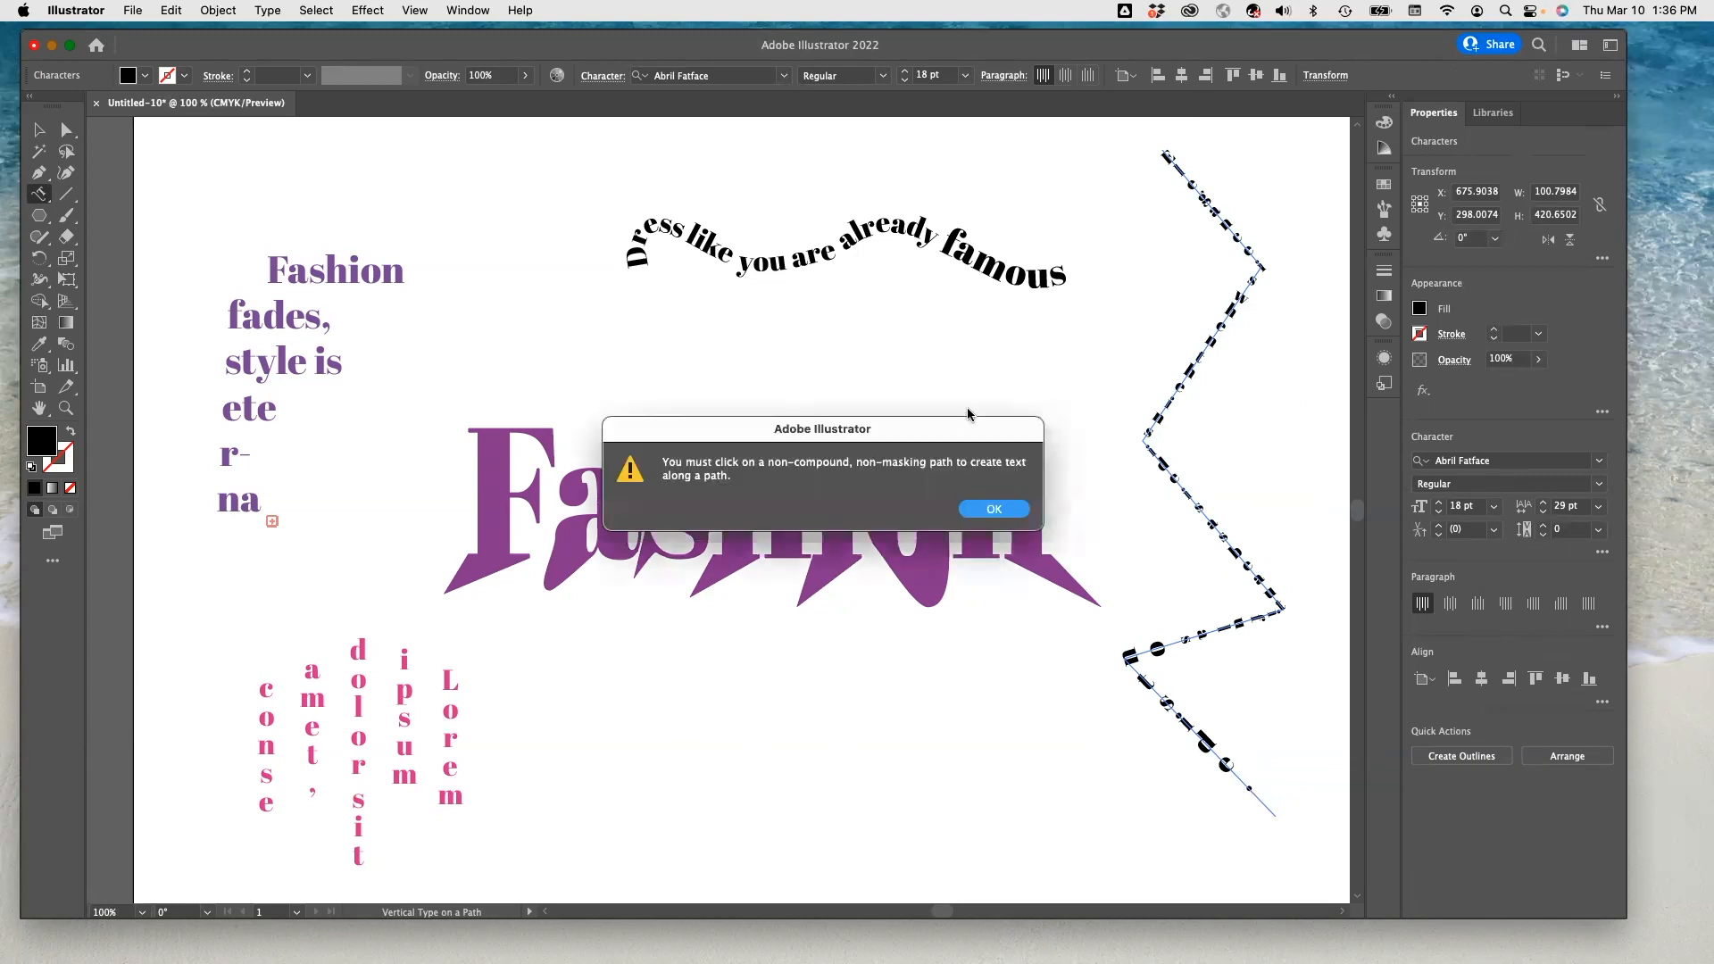
{"action": "left_click", "coordinate": [988, 513]}
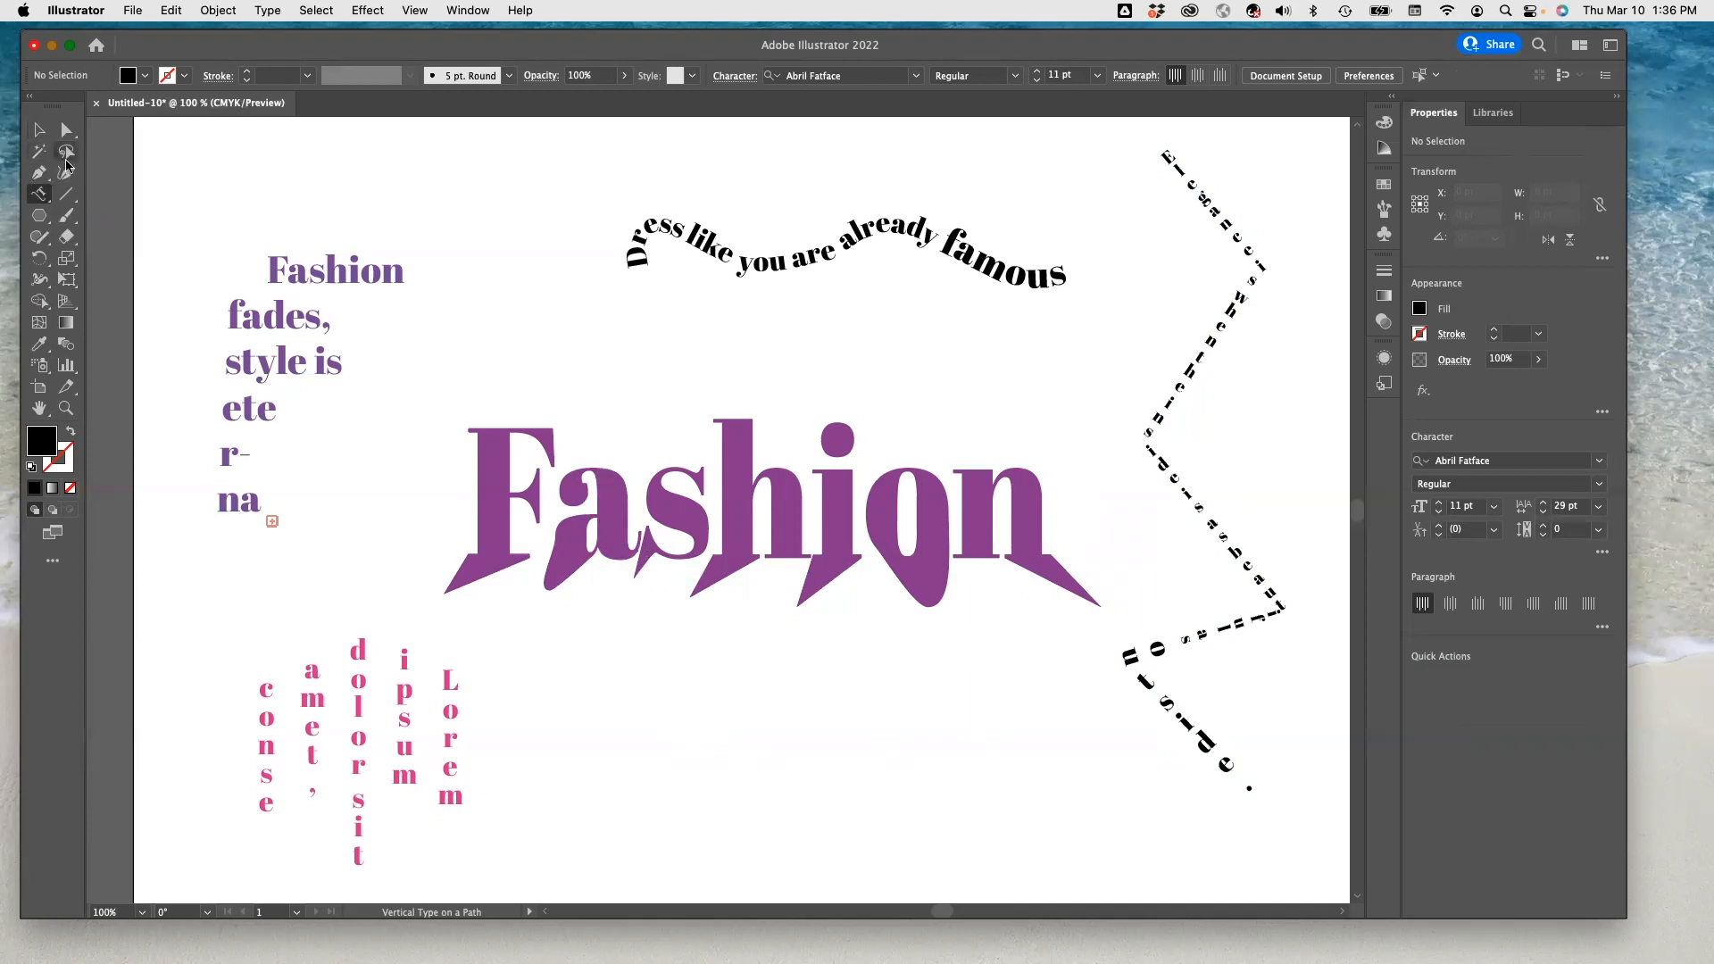
{"action": "left_click", "coordinate": [39, 173]}
{"action": "left_click", "coordinate": [759, 495]}
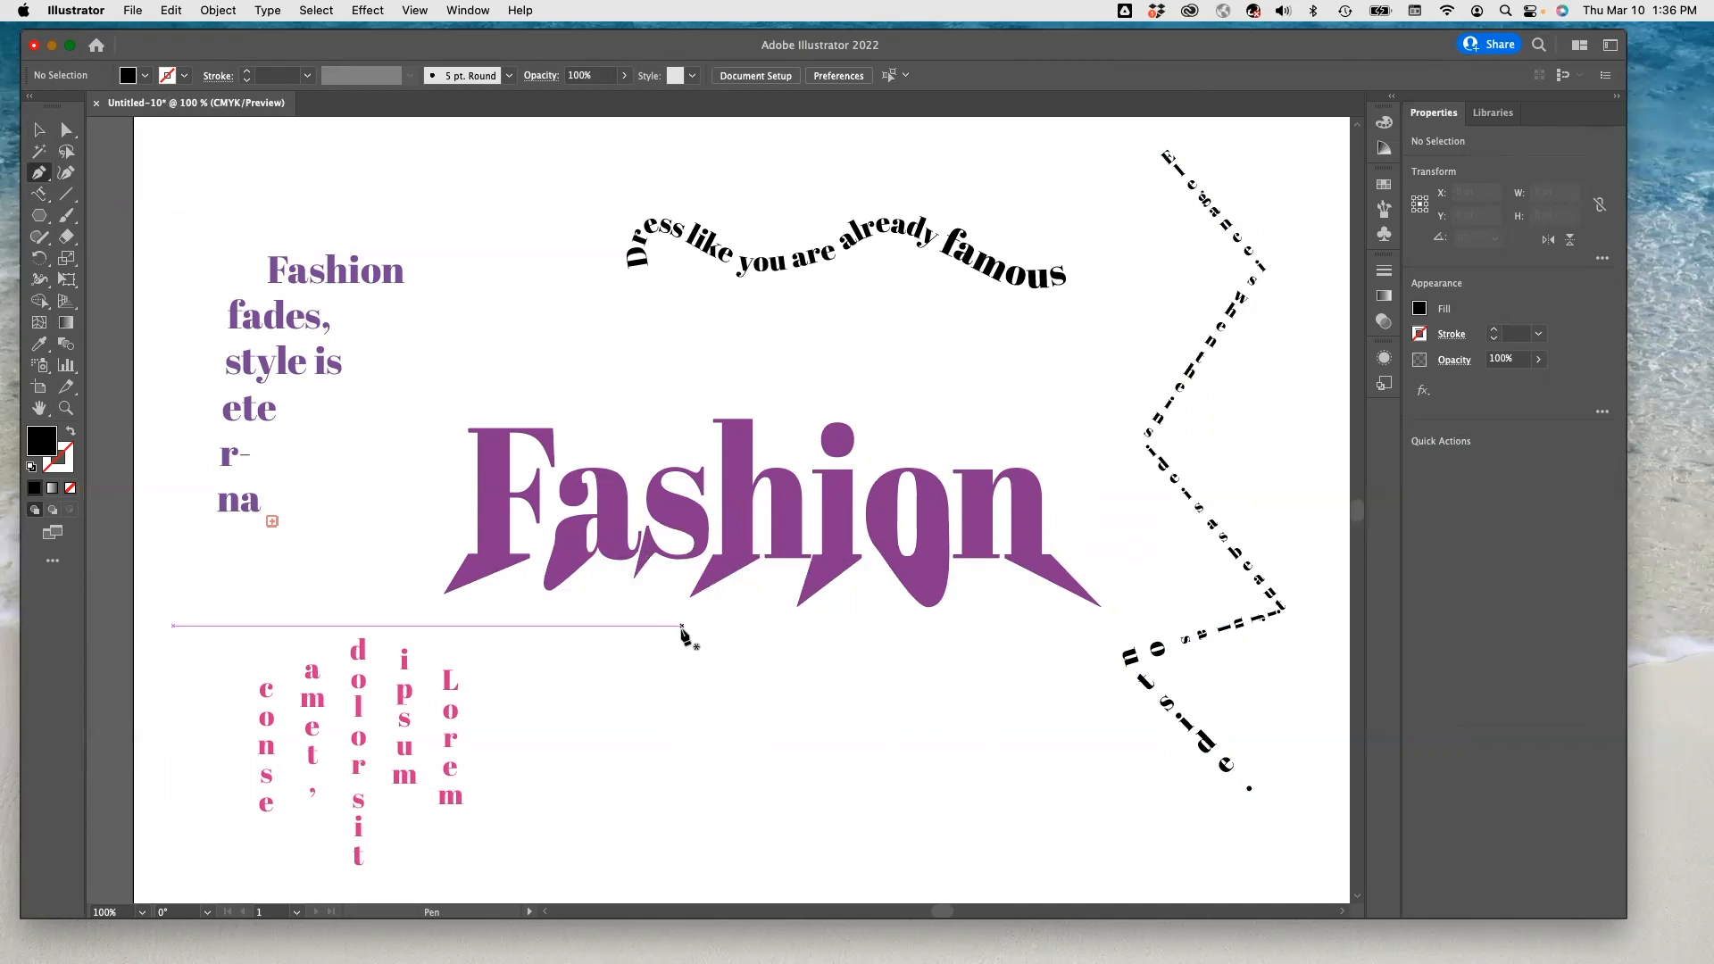
{"action": "left_click", "coordinate": [682, 627]}
{"action": "key", "text": "super+z"}
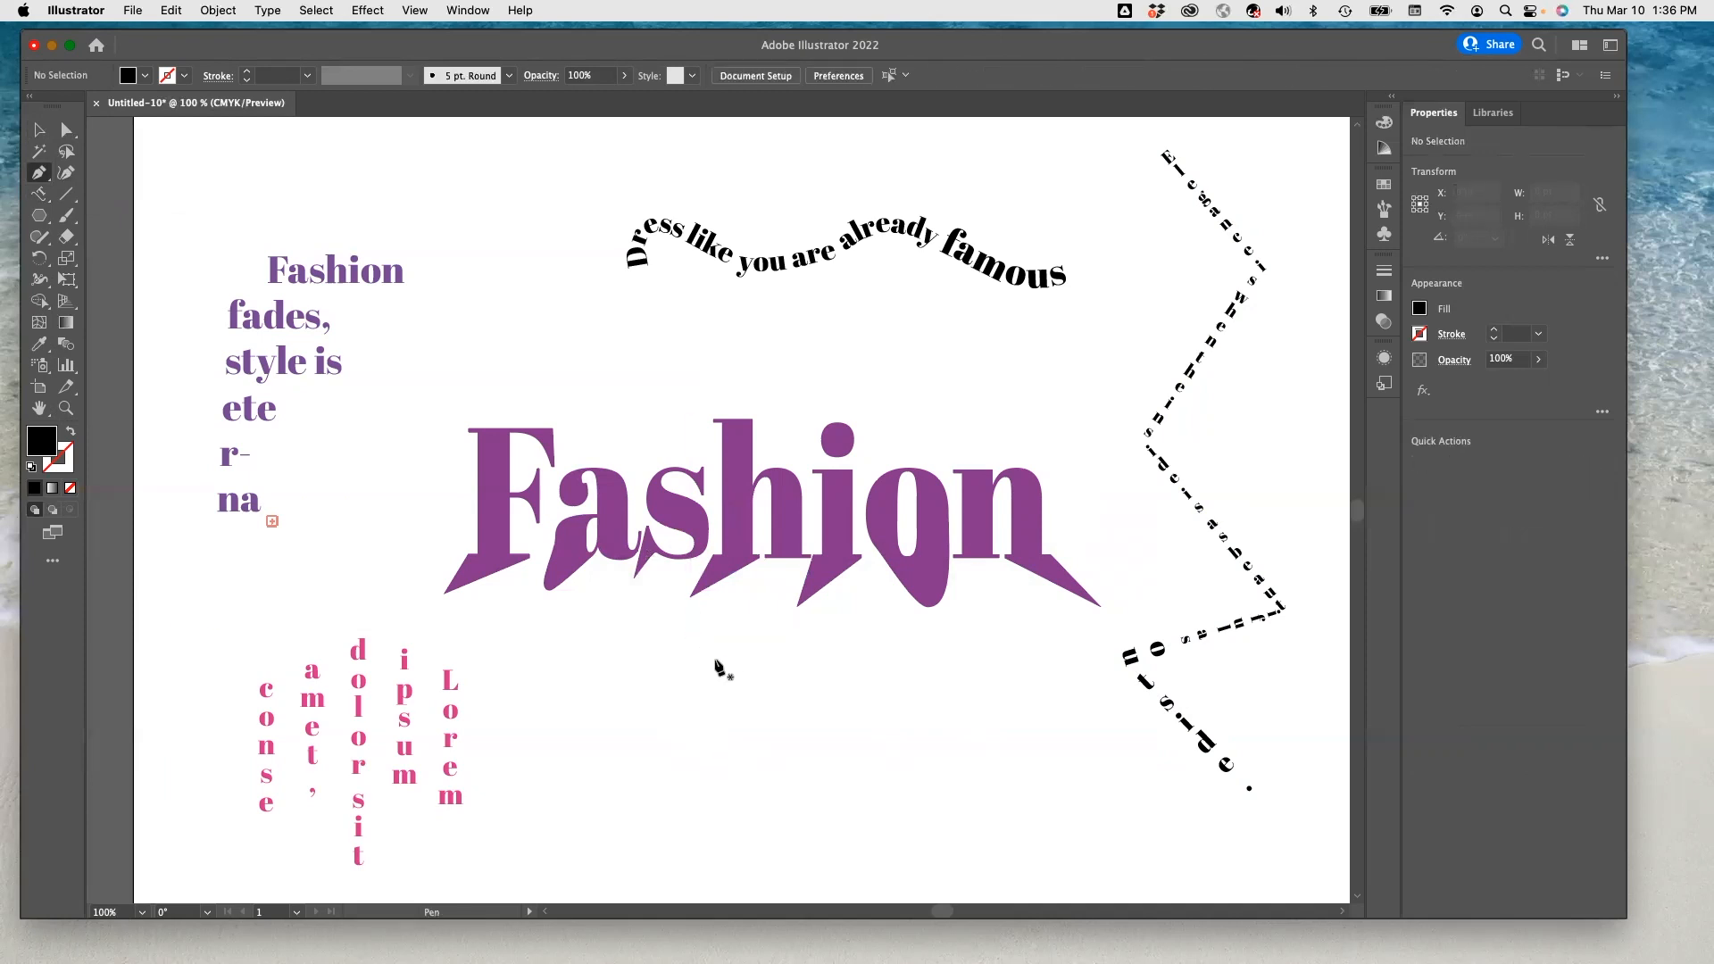
- Draw a closed dress silhouette about 139 by 146 pt with the Pen tool below the "Fashion" lettering, with a dipped neckline, narrow waist and flared hem
{"action": "left_click_drag", "start_coordinate": [678, 649], "coordinate": [787, 705]}
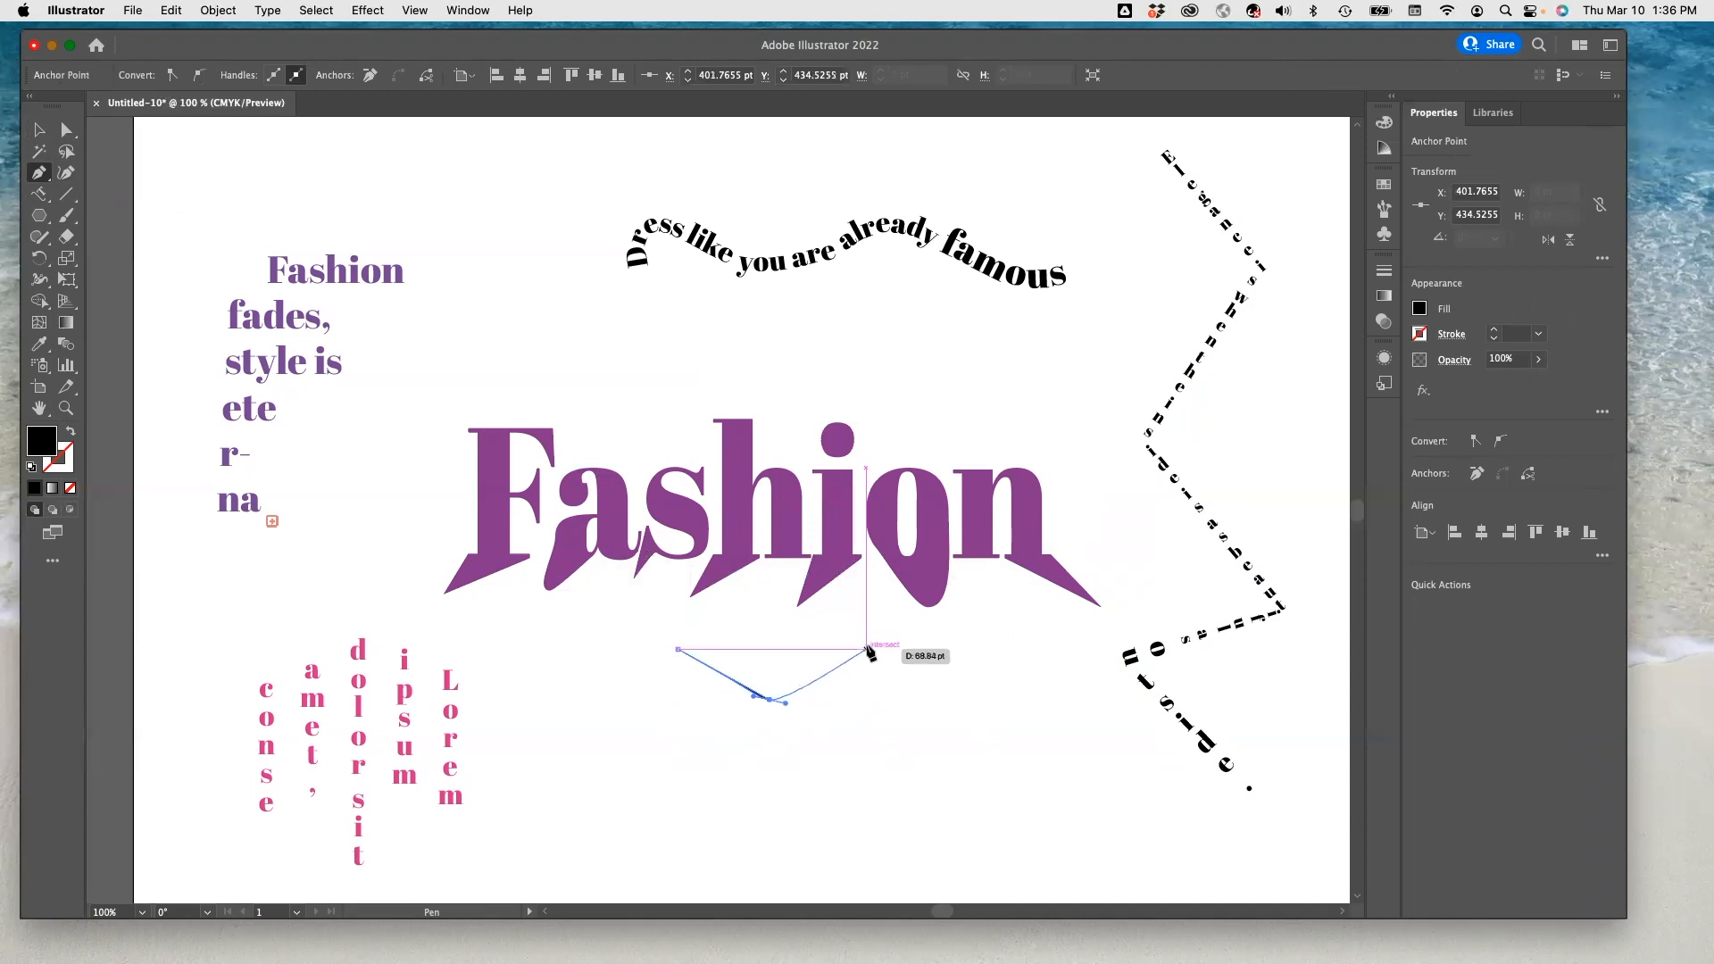
{"action": "left_click", "coordinate": [866, 649]}
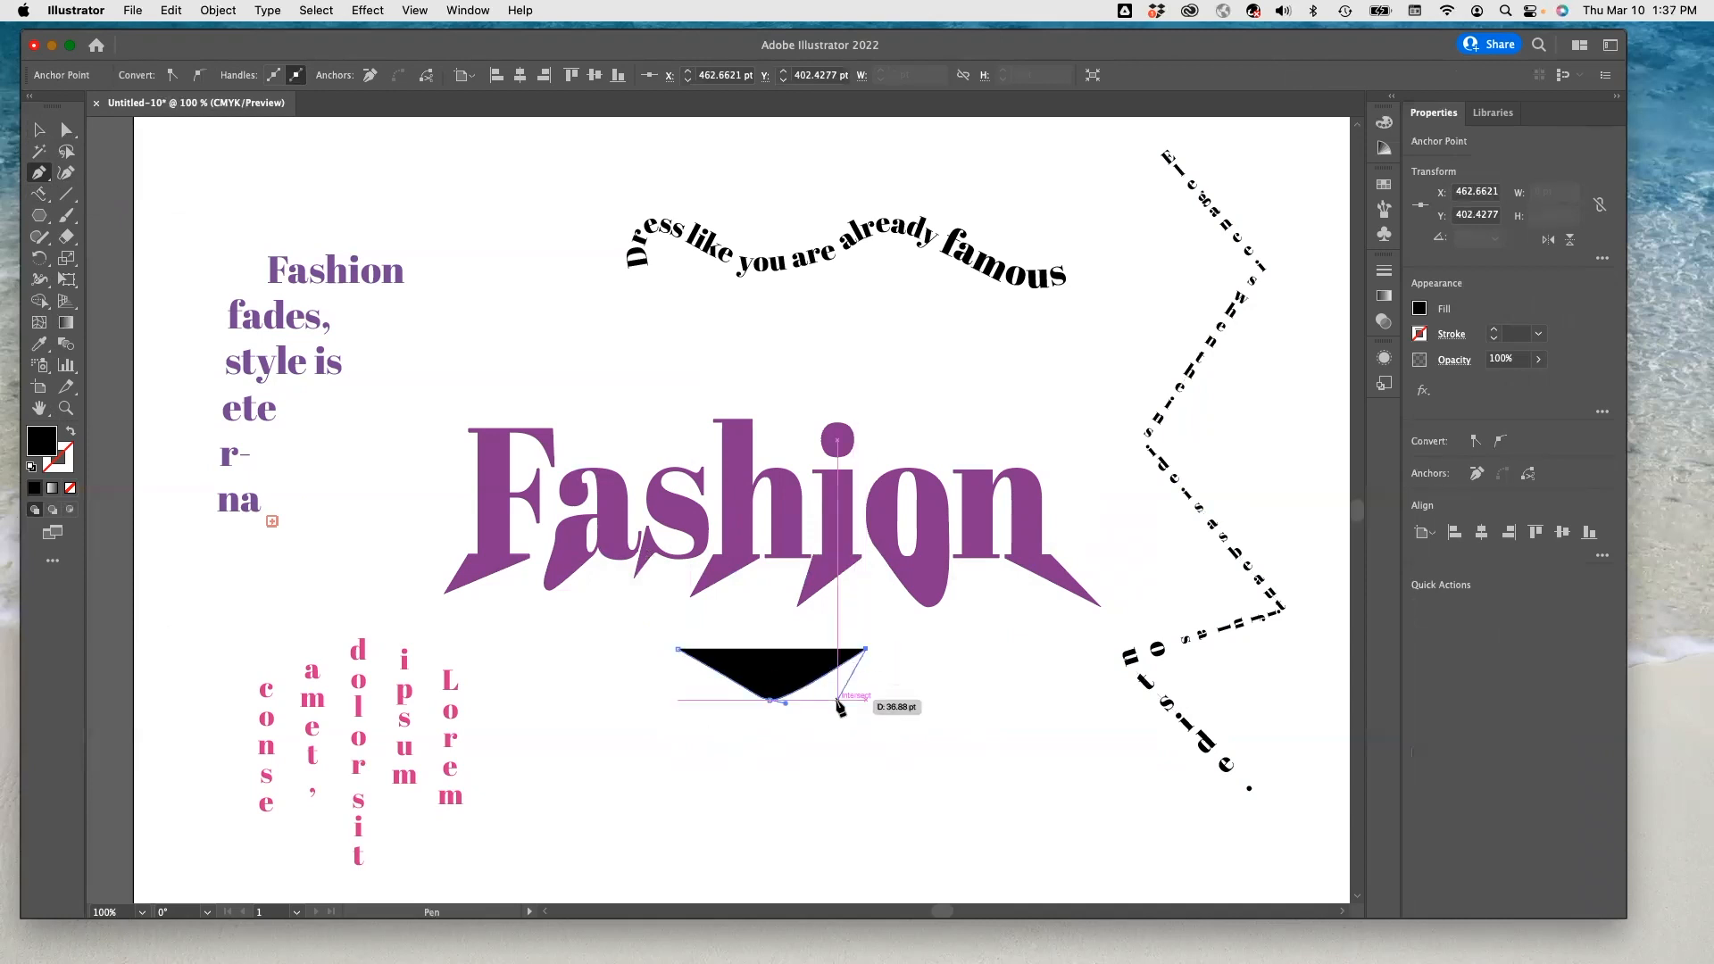
{"action": "left_click_drag", "start_coordinate": [805, 776], "coordinate": [881, 884]}
{"action": "left_click", "coordinate": [880, 881]}
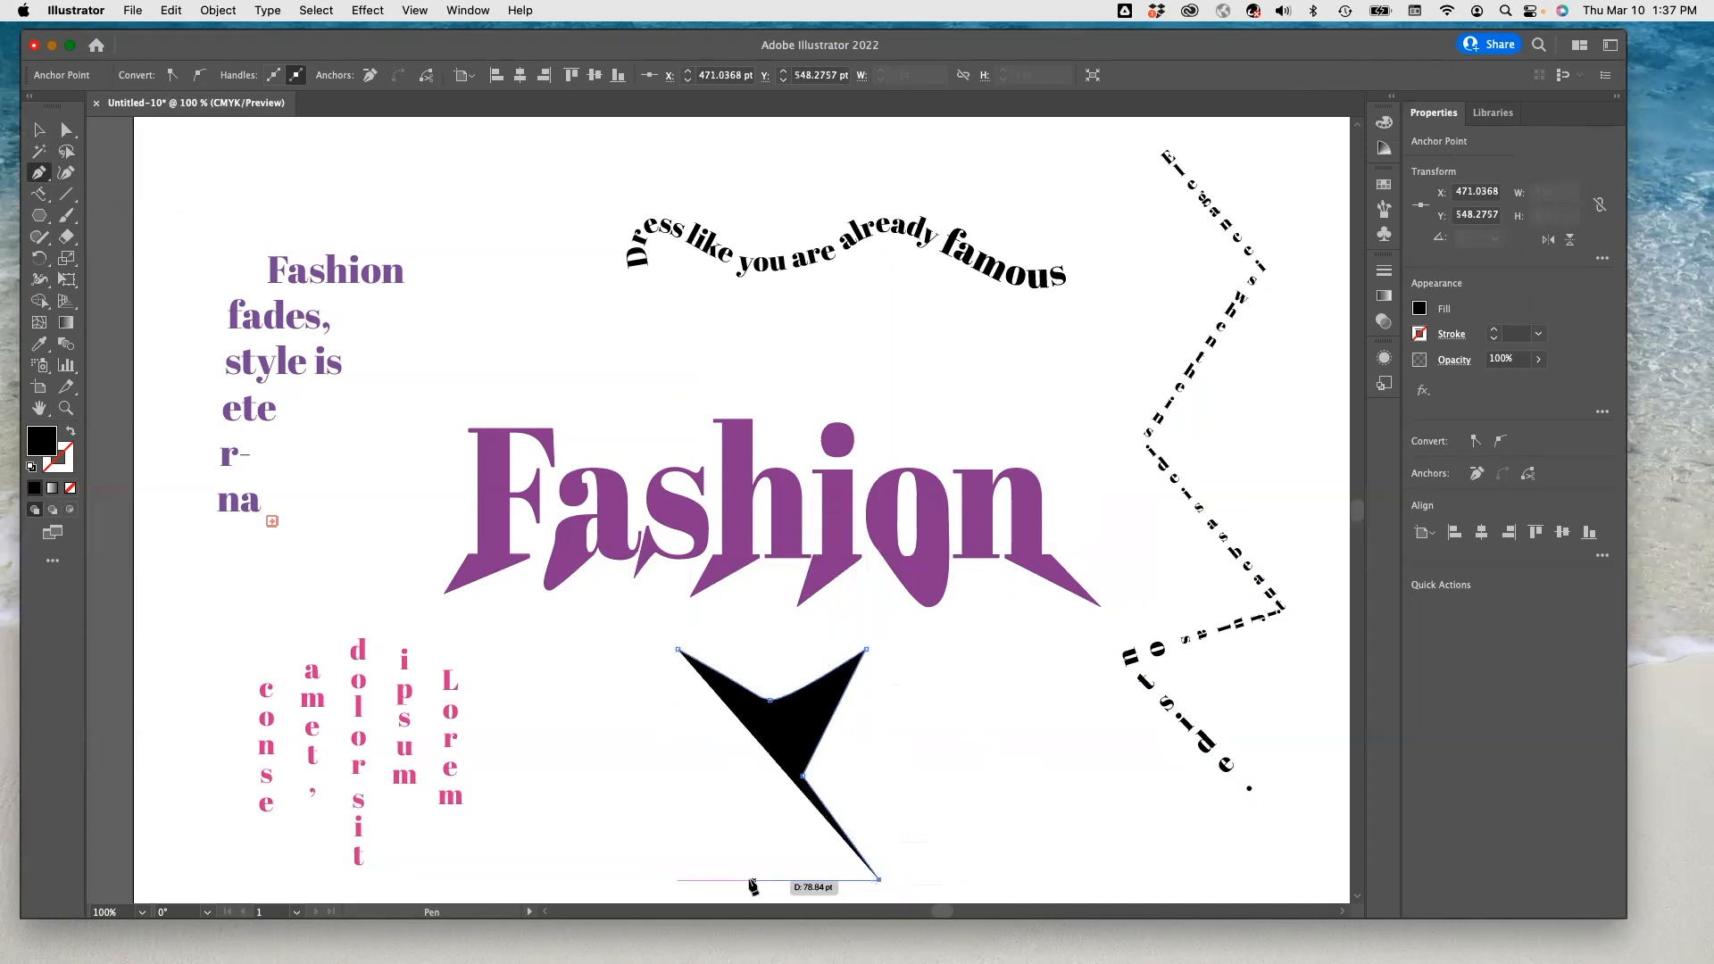
{"action": "left_click", "coordinate": [661, 878]}
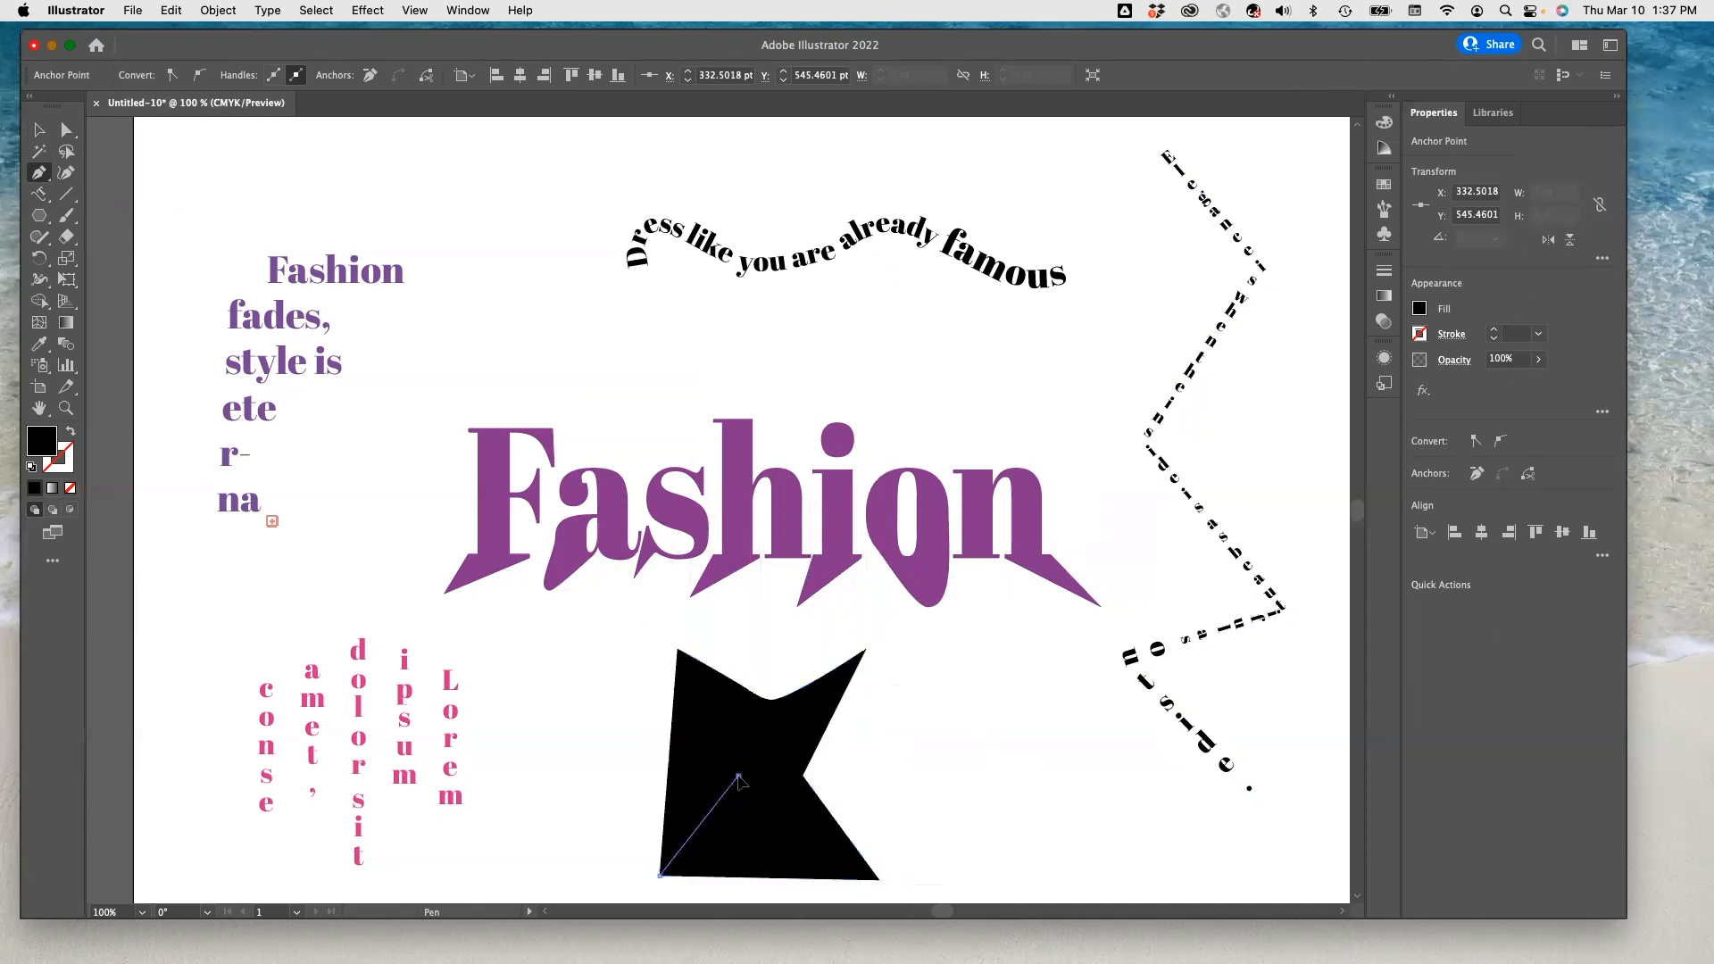
{"action": "left_click", "coordinate": [737, 775]}
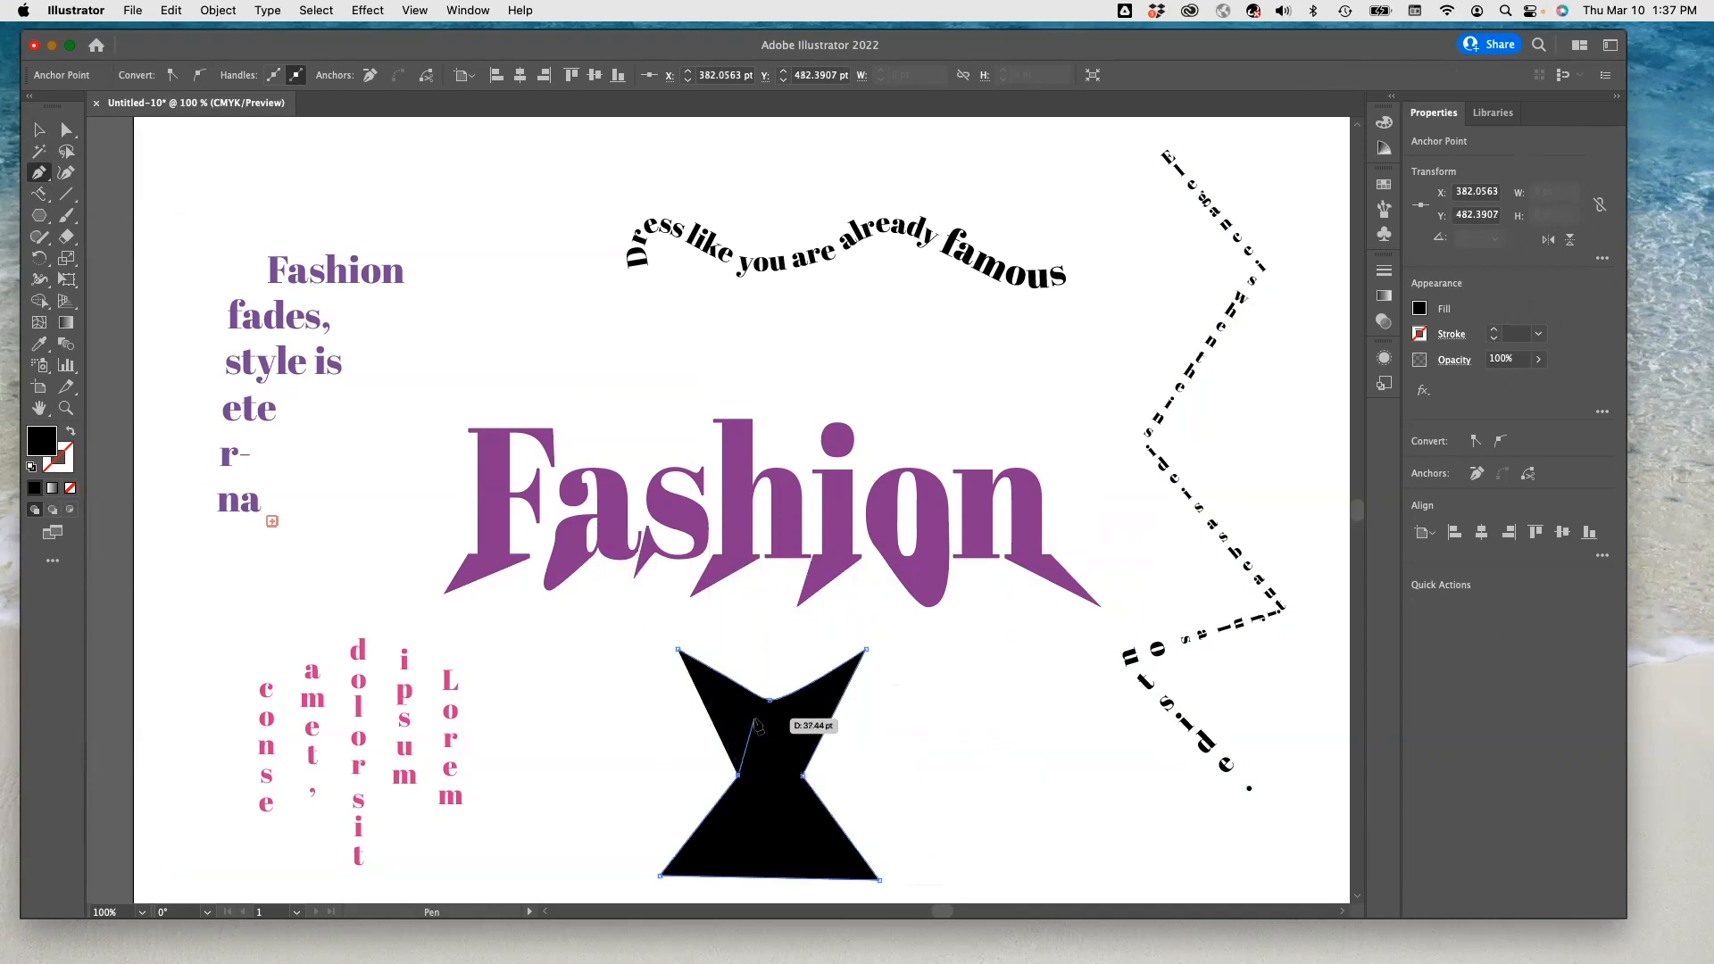
{"action": "left_click", "coordinate": [678, 651]}
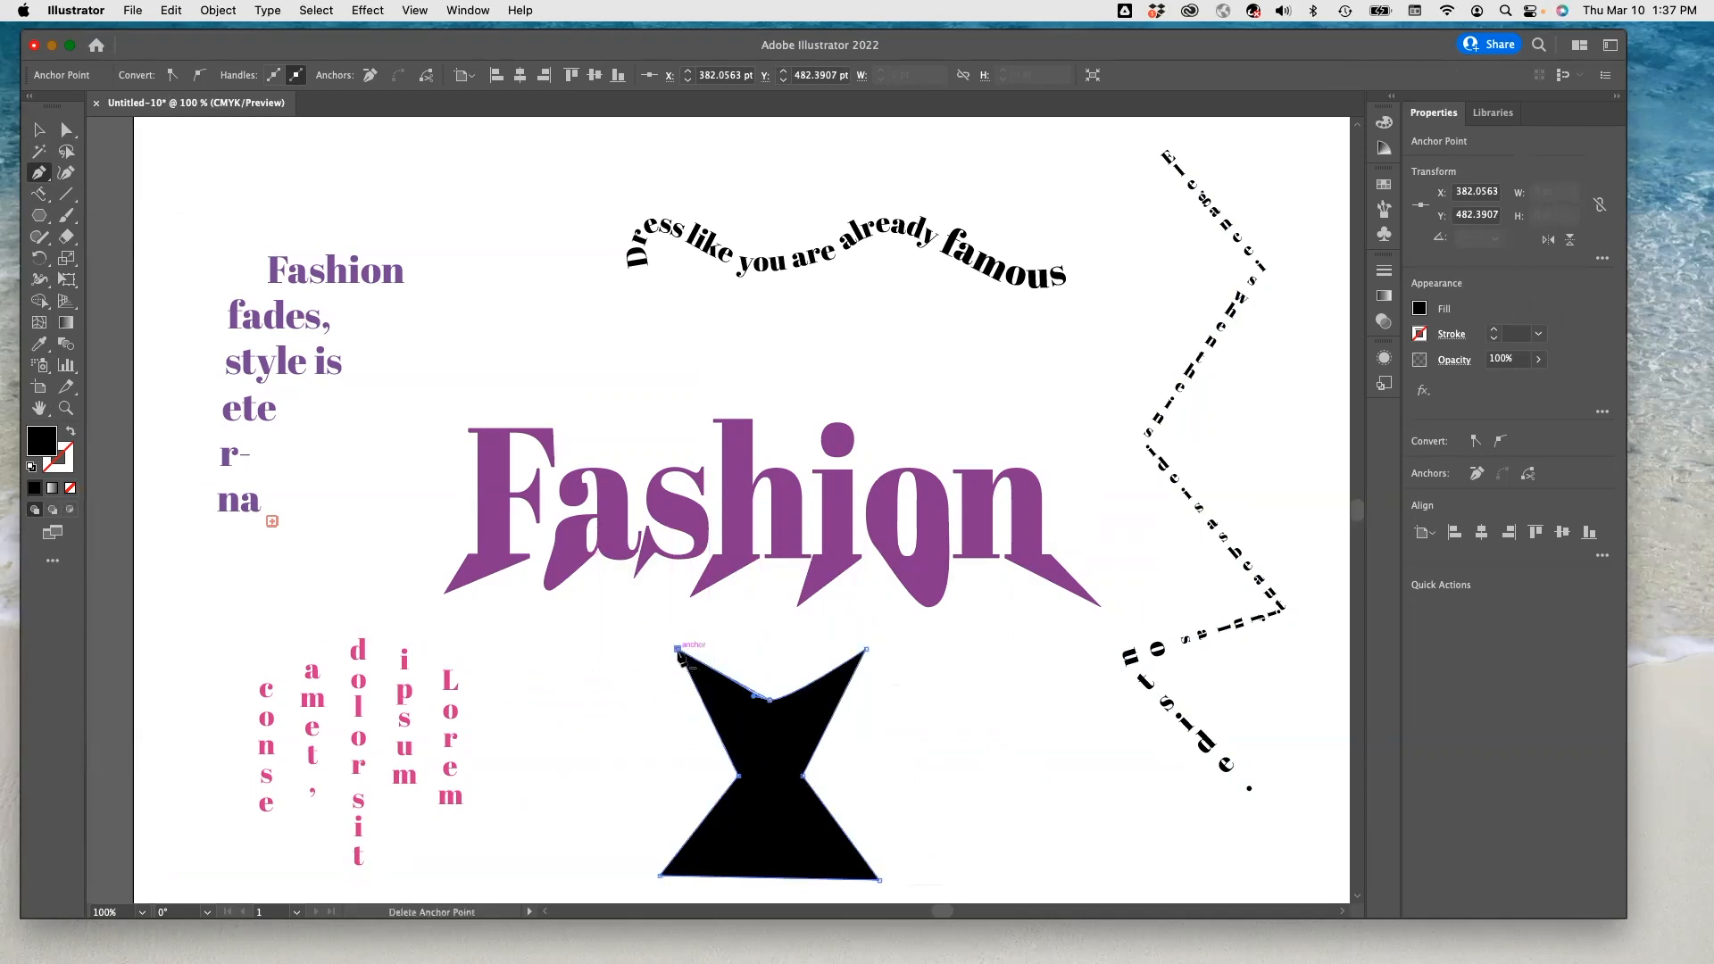
- Move the "Fashion" lettering up beneath the curved quote and place the black dress shape just below it
{"action": "left_click", "coordinate": [39, 130]}
{"action": "left_click_drag", "start_coordinate": [789, 728], "coordinate": [804, 694]}
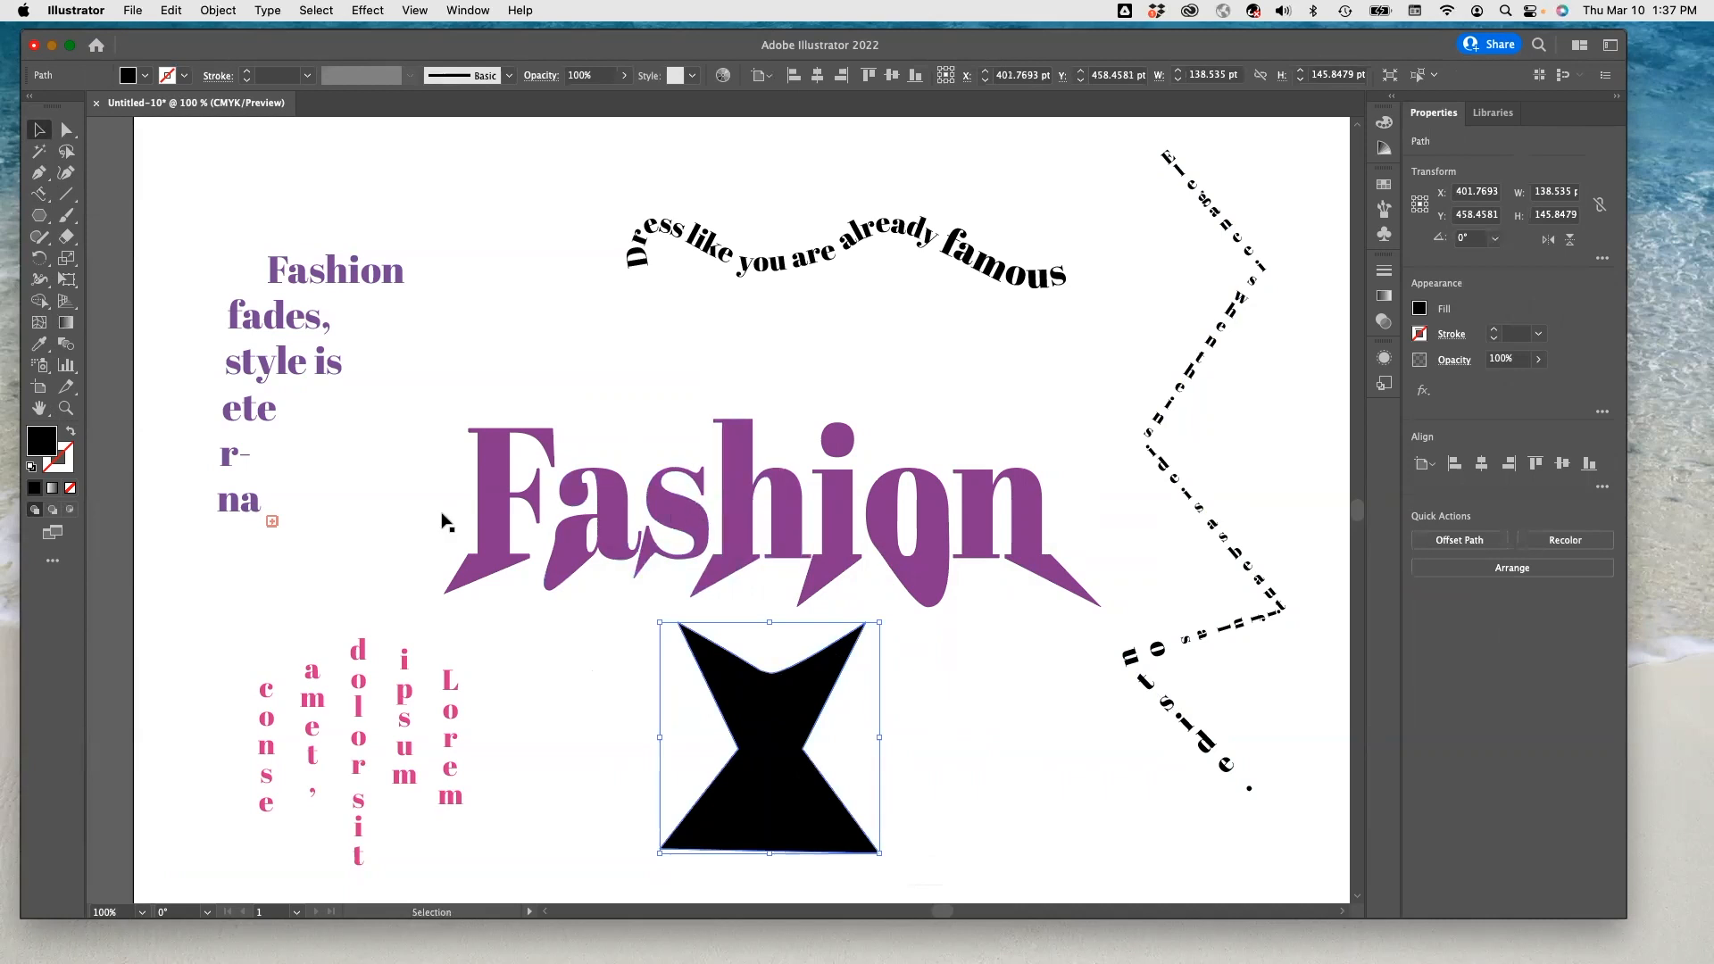
{"action": "left_click", "coordinate": [506, 481]}
{"action": "left_click_drag", "start_coordinate": [506, 480], "coordinate": [488, 367]}
{"action": "left_click_drag", "start_coordinate": [760, 702], "coordinate": [739, 604]}
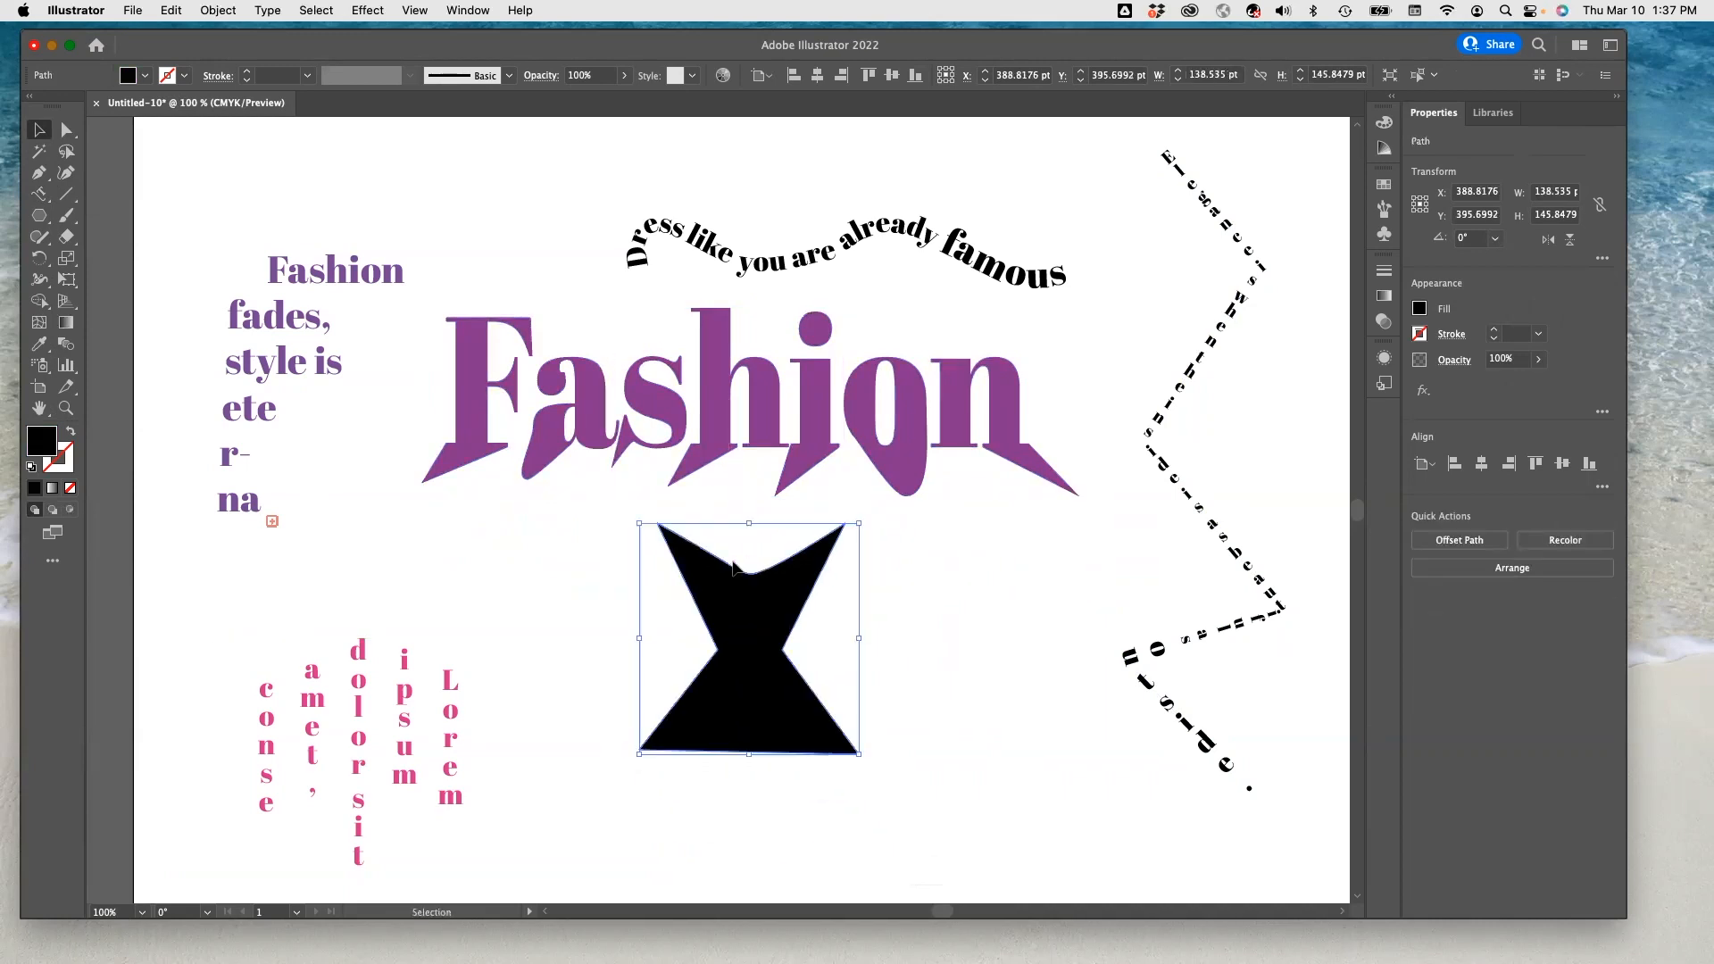
- Reshape the dress's anchor points: raise the neckline, widen the waist, and pull both hem corners down and outward
{"action": "left_click", "coordinate": [71, 130]}
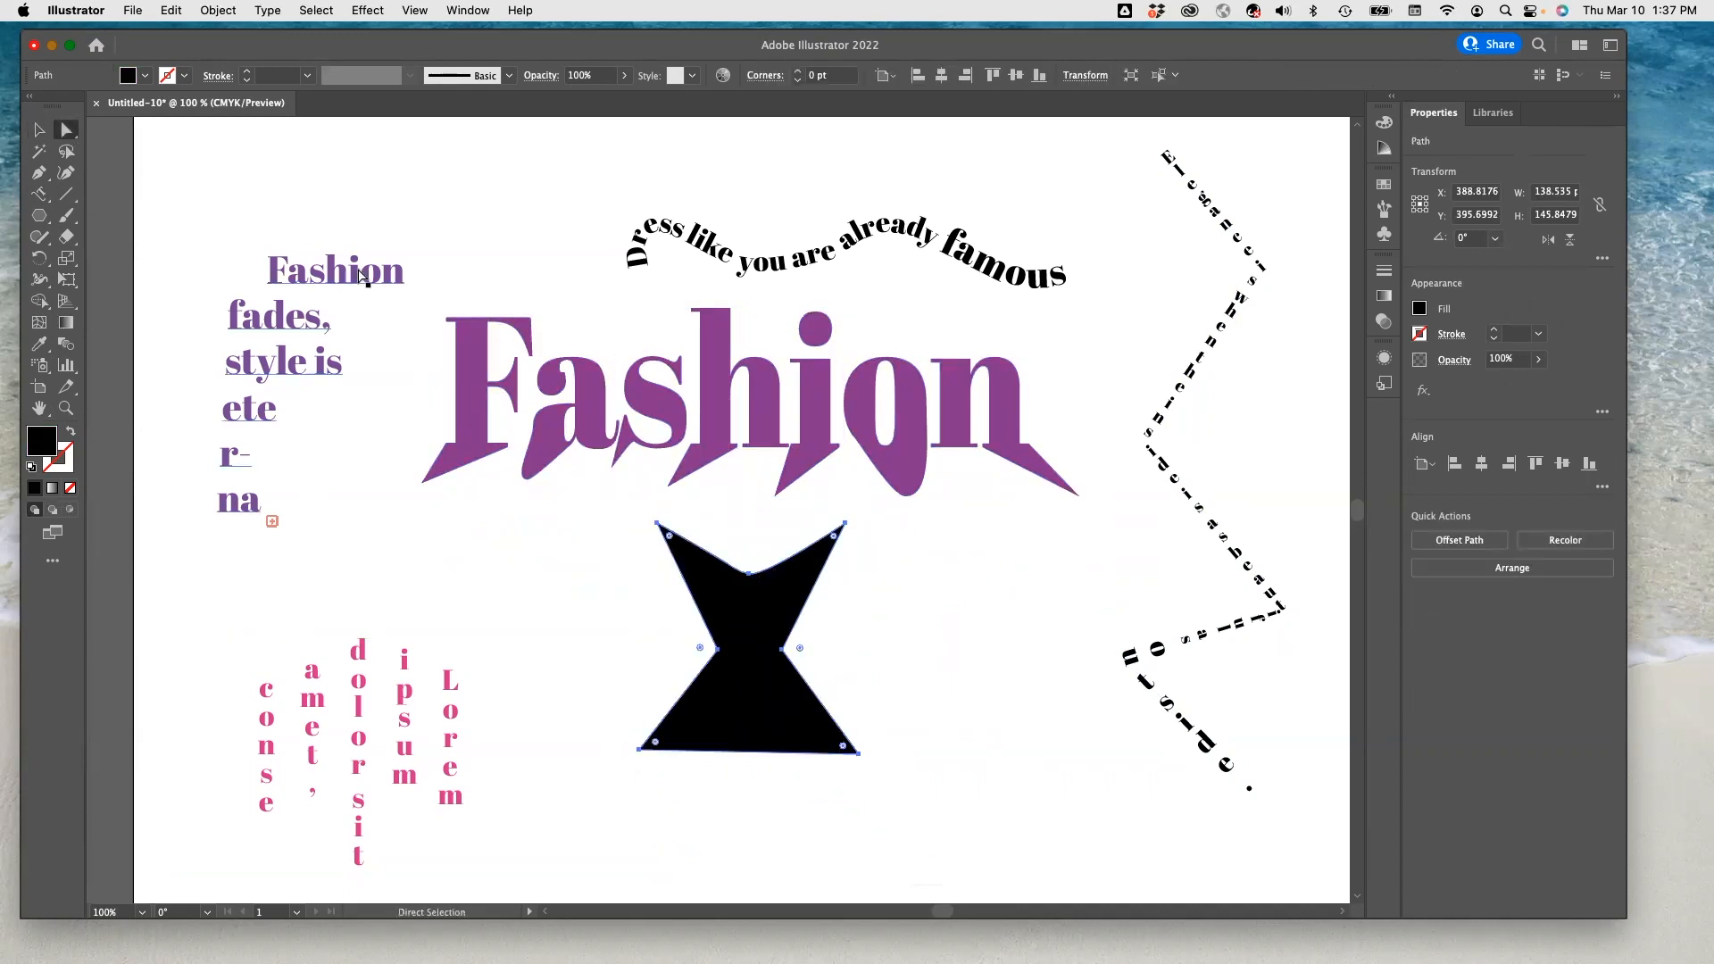
{"action": "left_click_drag", "start_coordinate": [749, 574], "coordinate": [756, 550]}
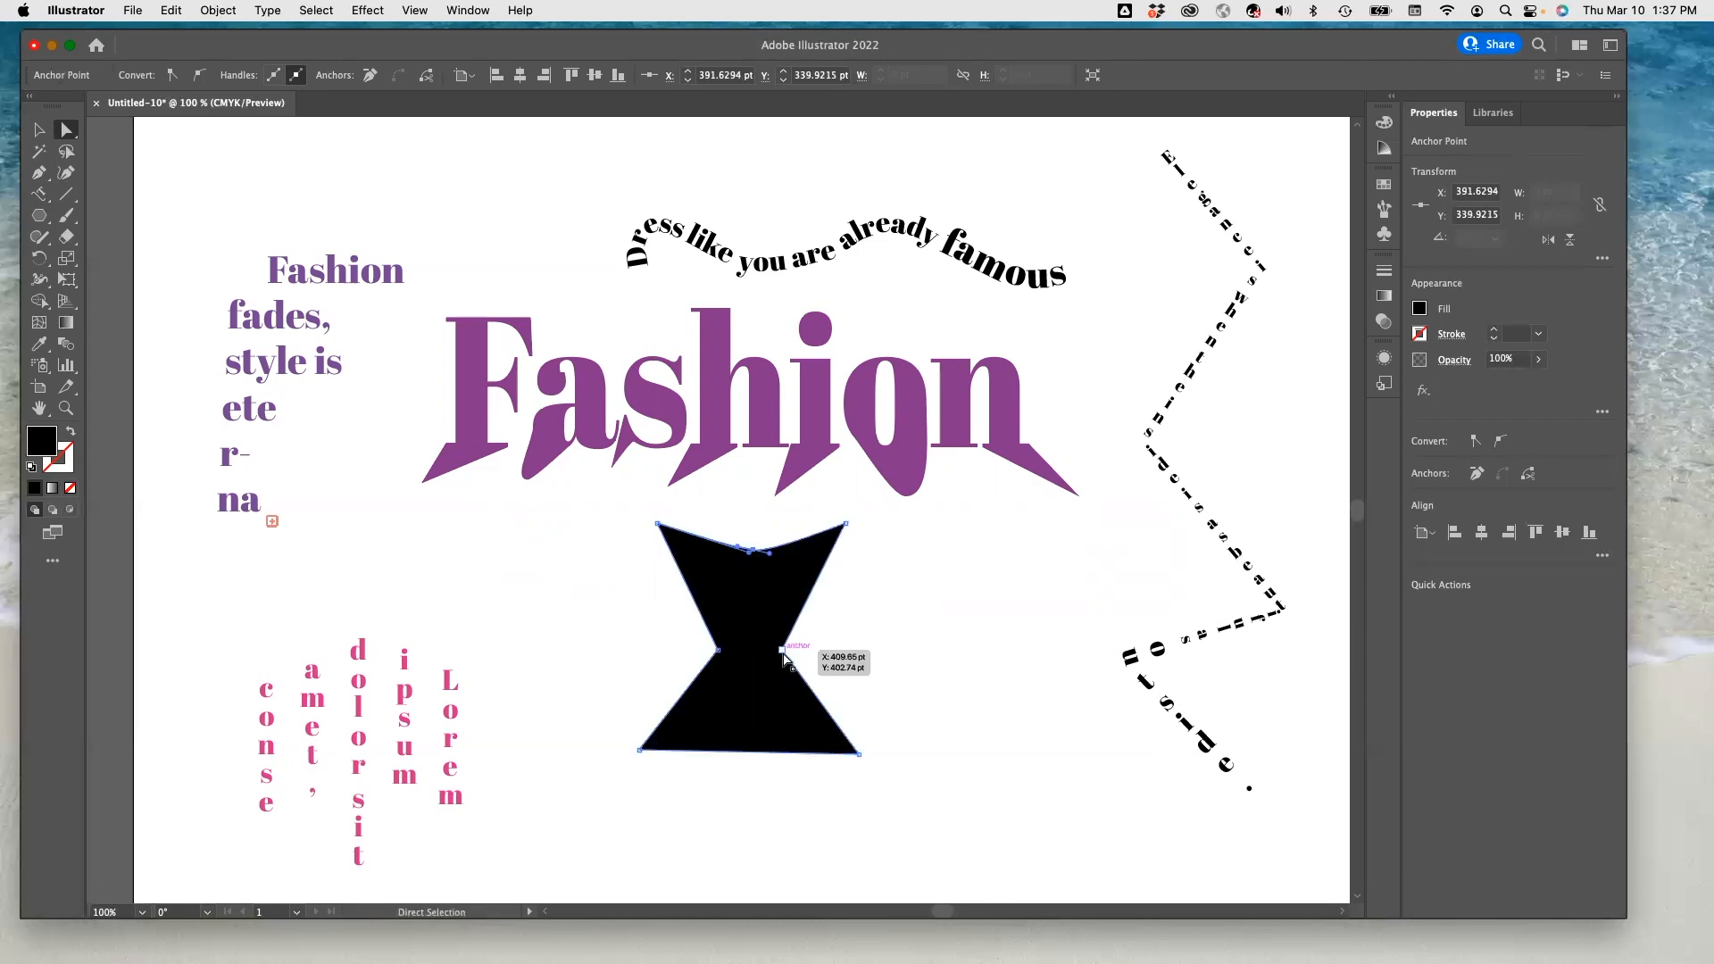
{"action": "left_click_drag", "start_coordinate": [782, 650], "coordinate": [695, 645]}
{"action": "left_click_drag", "start_coordinate": [860, 755], "coordinate": [902, 840]}
{"action": "left_click_drag", "start_coordinate": [639, 750], "coordinate": [612, 835]}
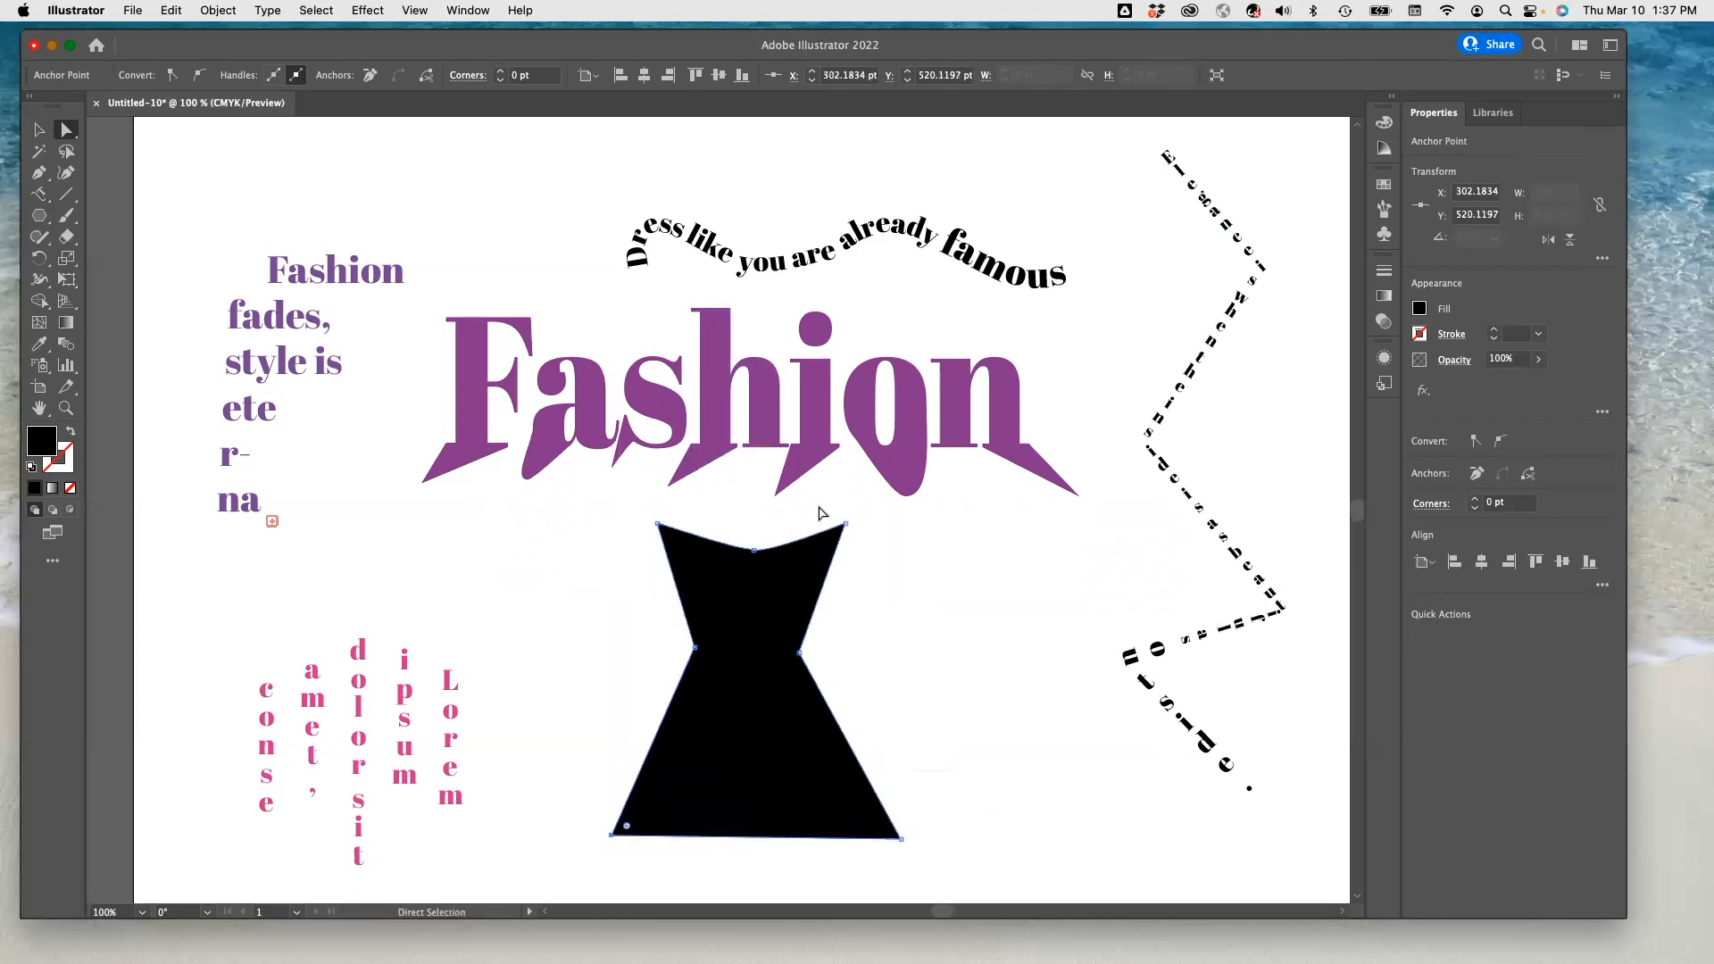
{"action": "left_click", "coordinate": [752, 551]}
{"action": "left_click", "coordinate": [760, 563]}
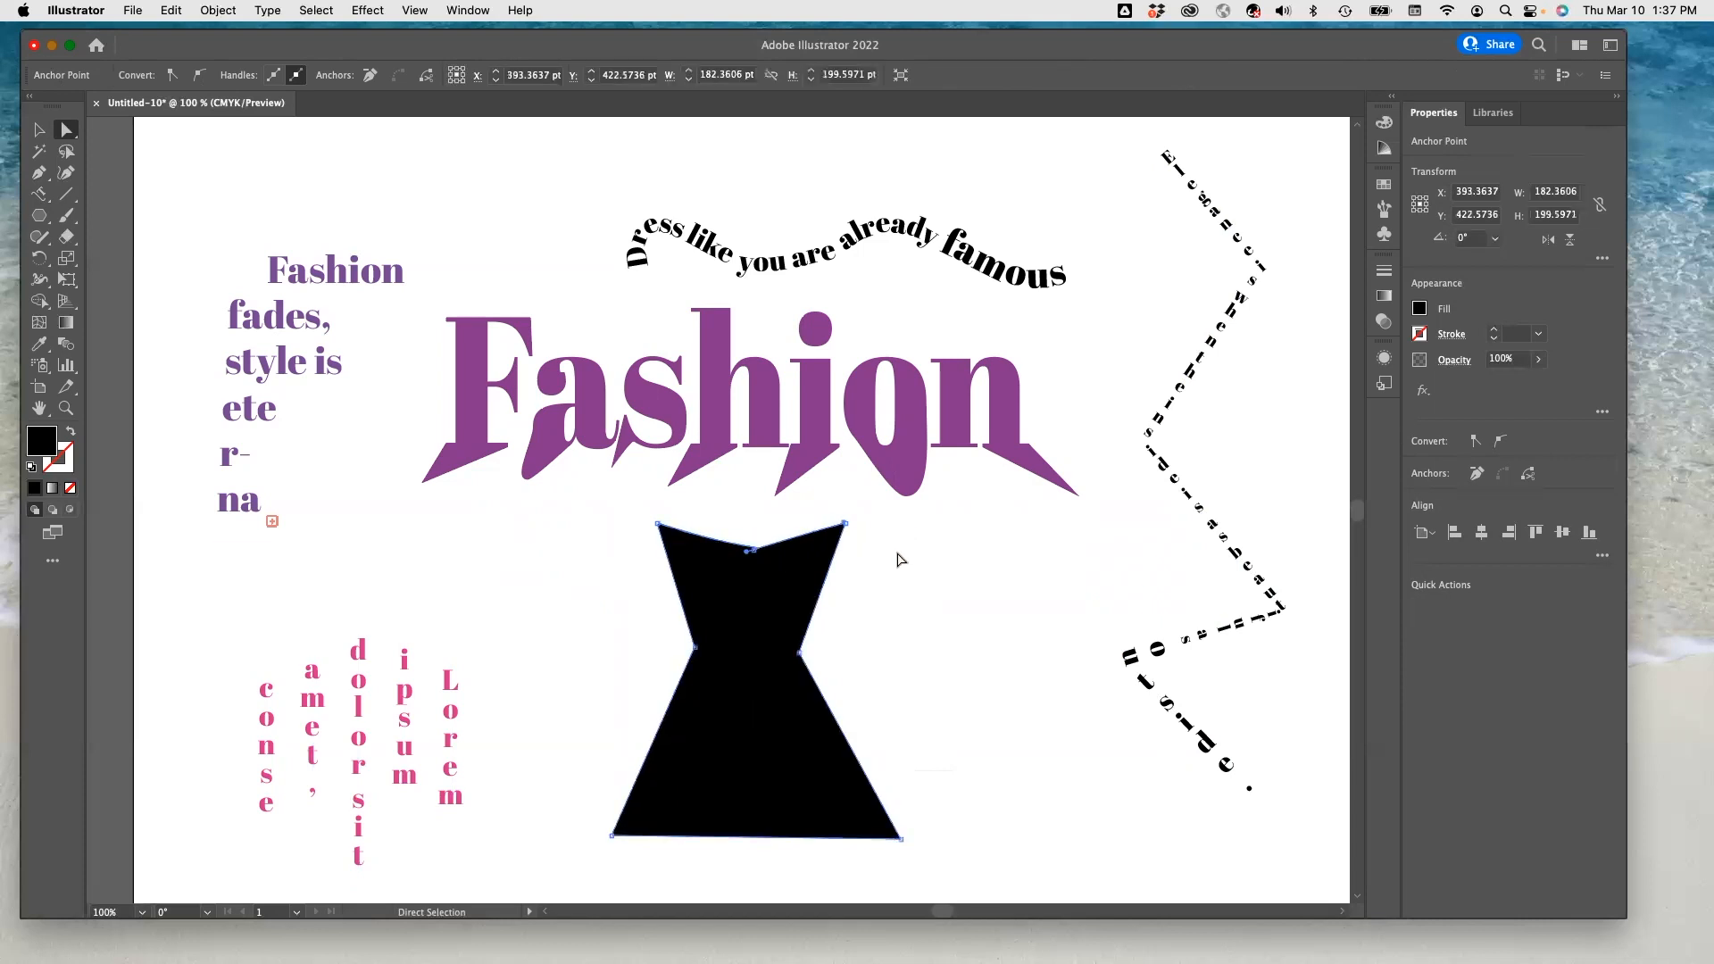
- Curve the two waist corners of the dress with the Anchor Point tool by pulling out vertical handles
{"action": "left_click_drag", "start_coordinate": [38, 172], "coordinate": [119, 250]}
{"action": "left_click", "coordinate": [123, 239]}
{"action": "left_click_drag", "start_coordinate": [799, 652], "coordinate": [801, 676]}
{"action": "left_click_drag", "start_coordinate": [694, 646], "coordinate": [696, 676]}
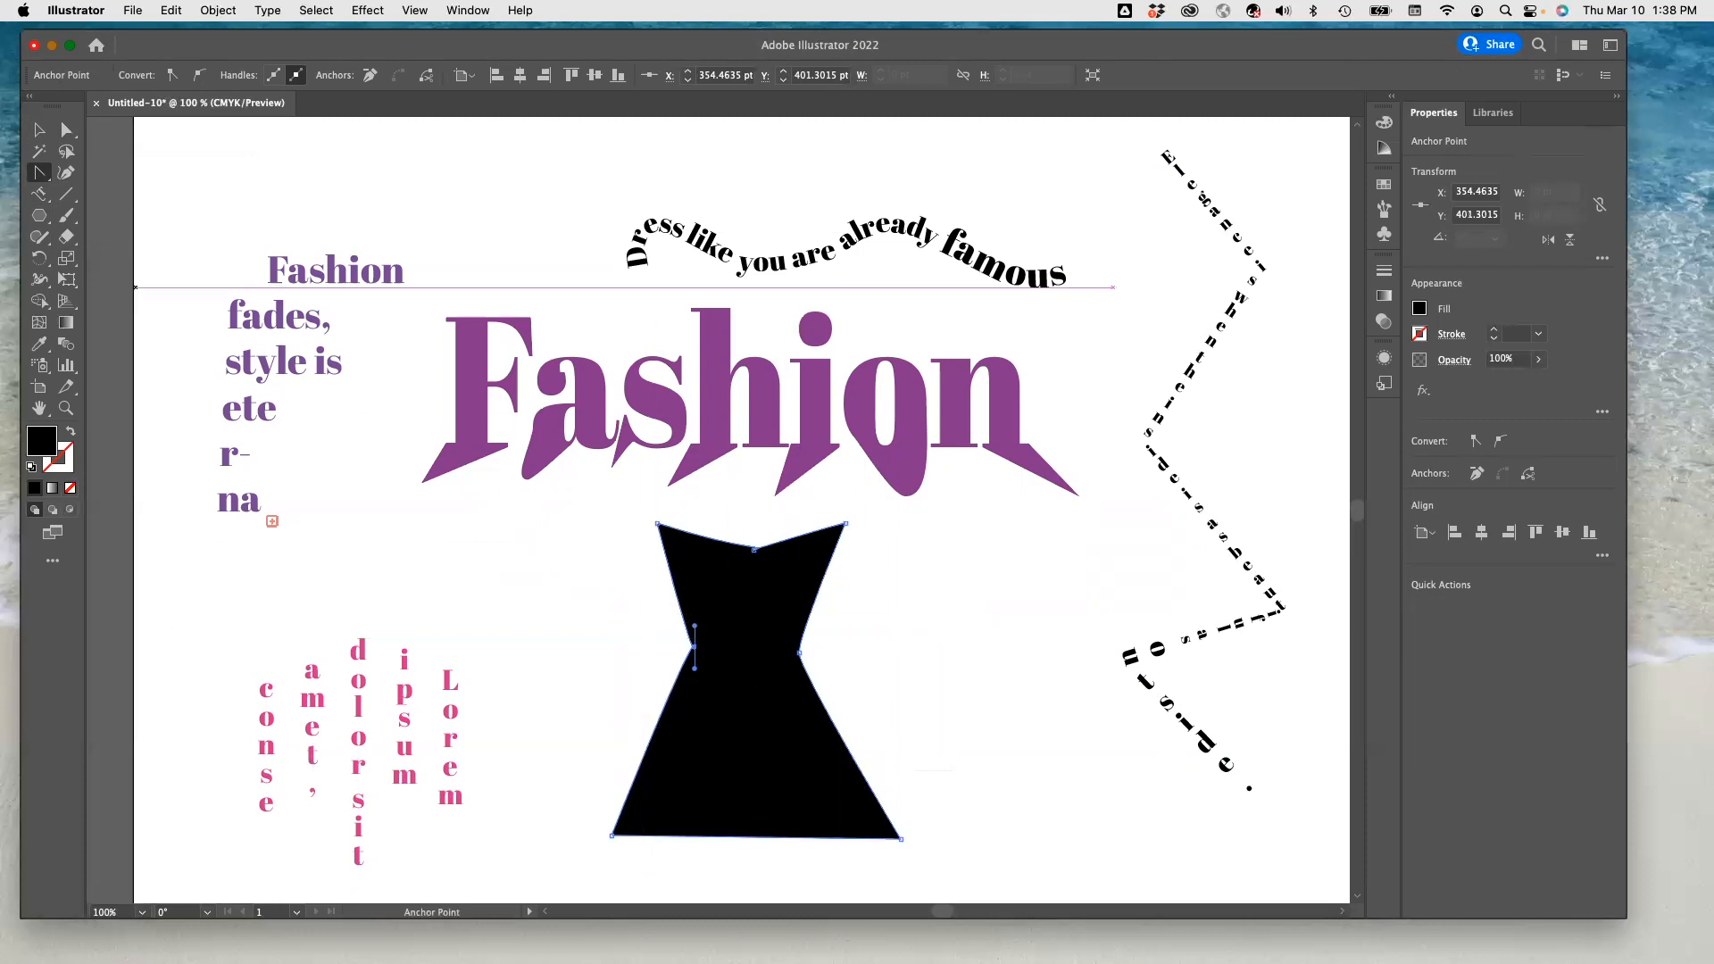
{"action": "left_click", "coordinate": [39, 194]}
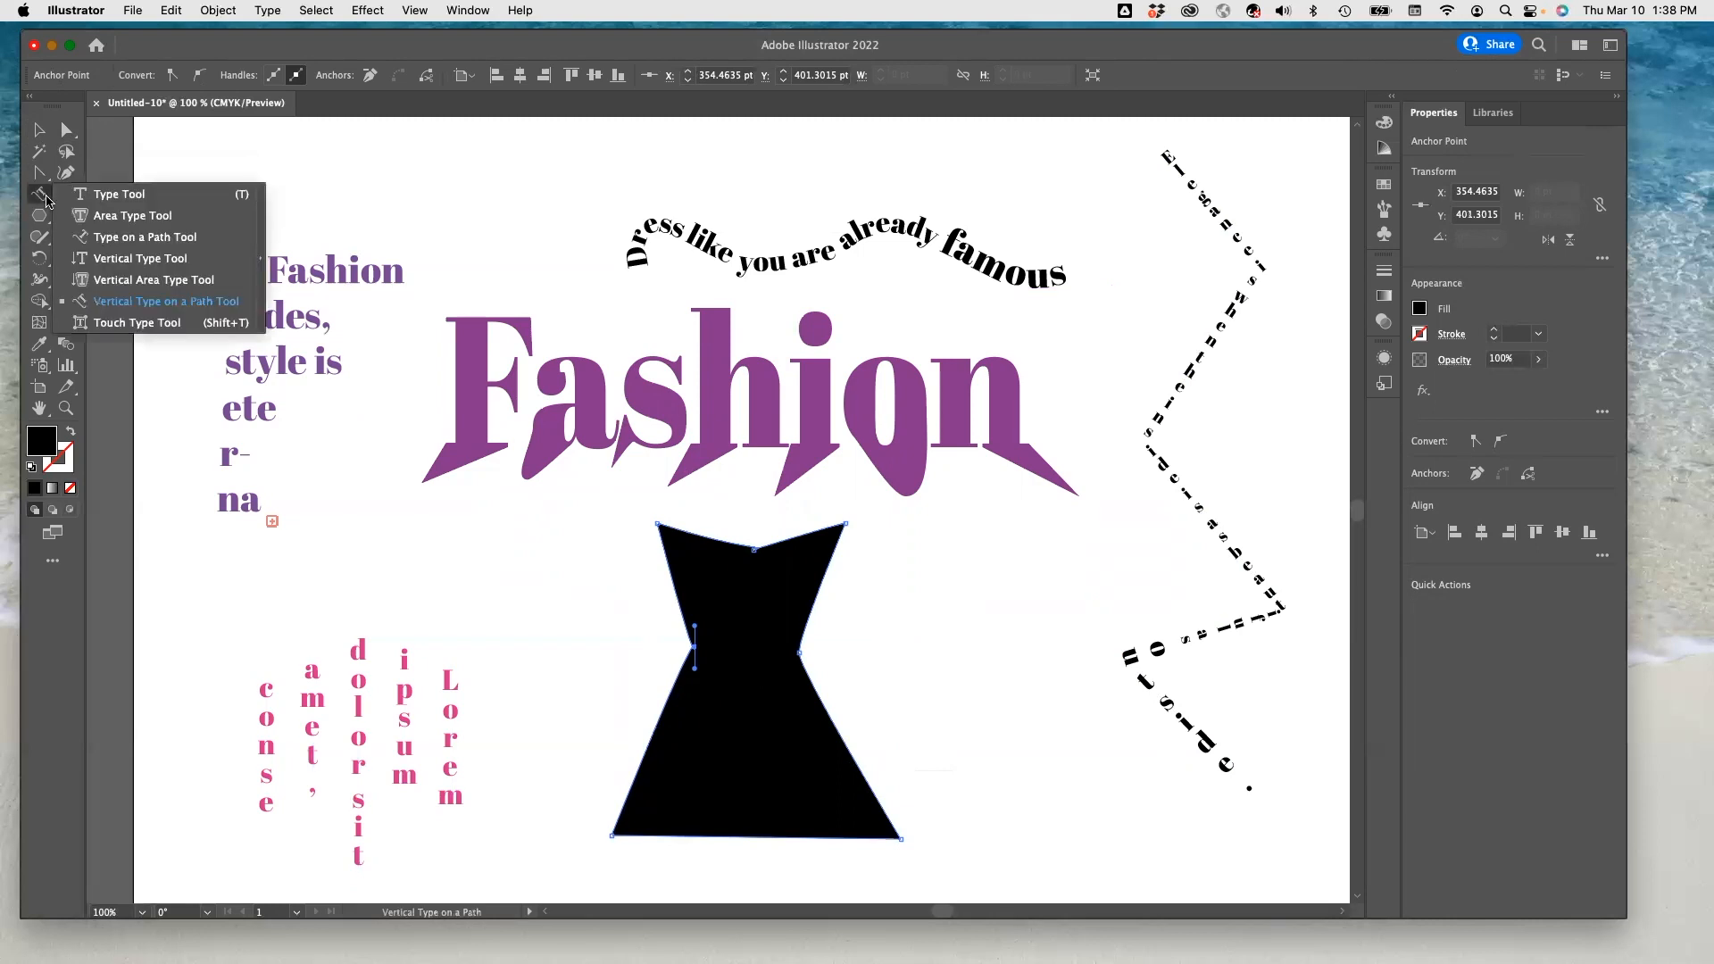
{"action": "left_click", "coordinate": [117, 217]}
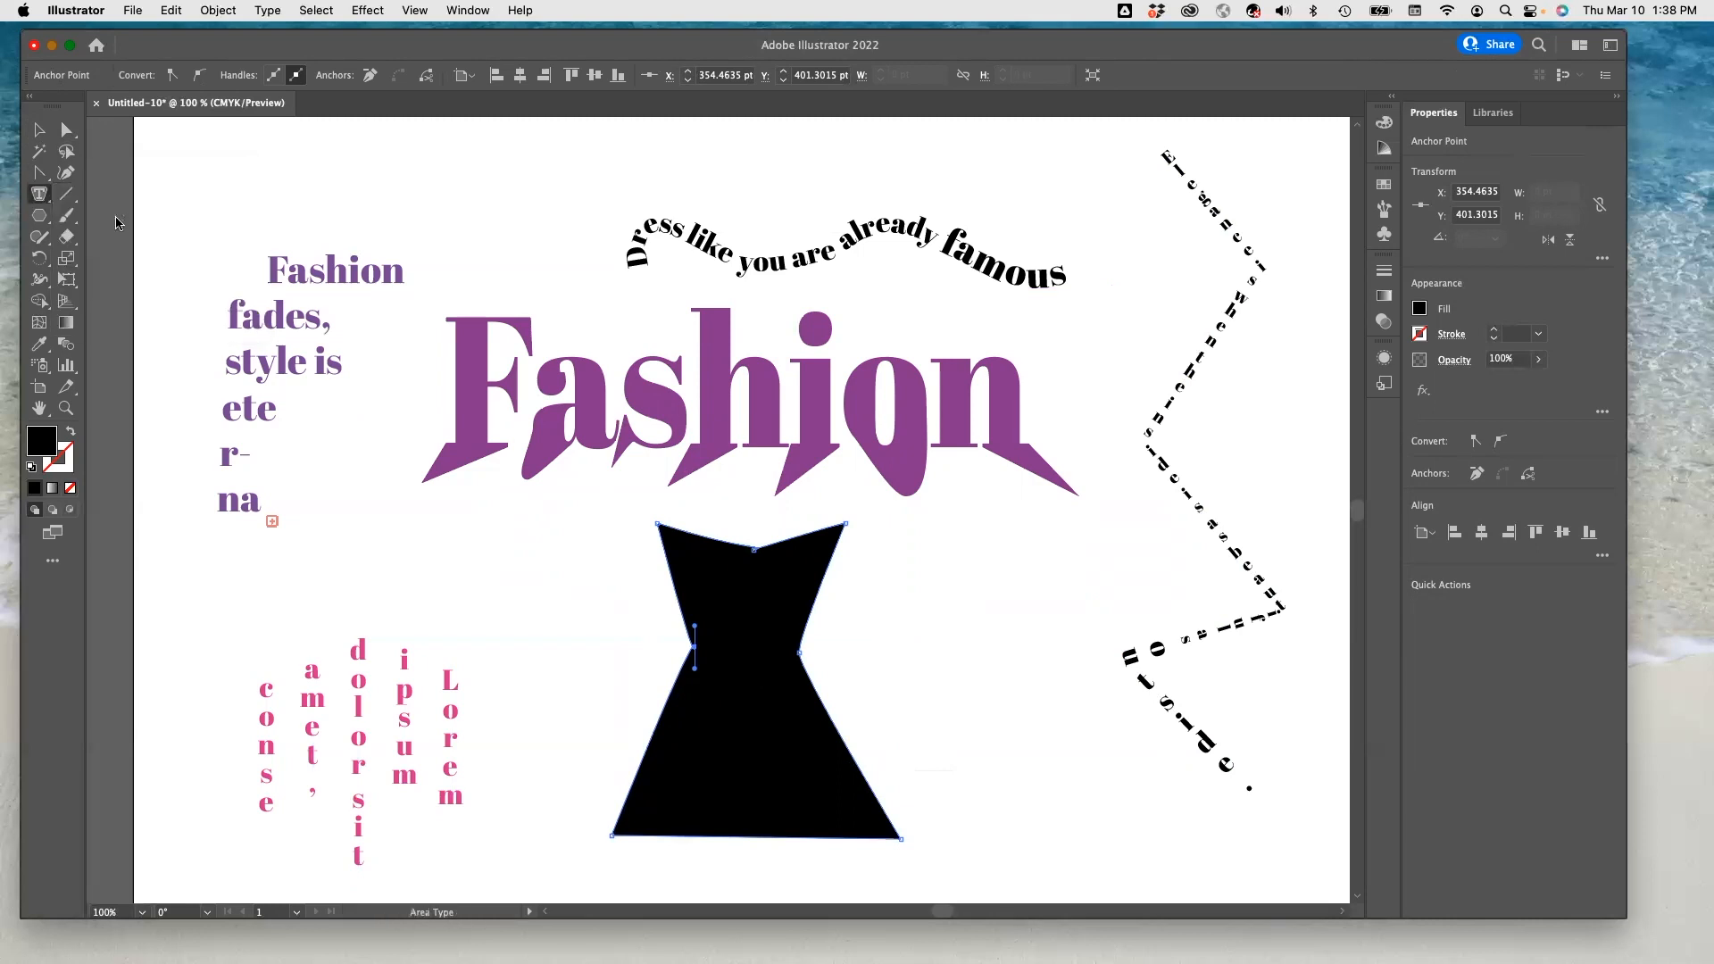
{"action": "left_click", "coordinate": [665, 530]}
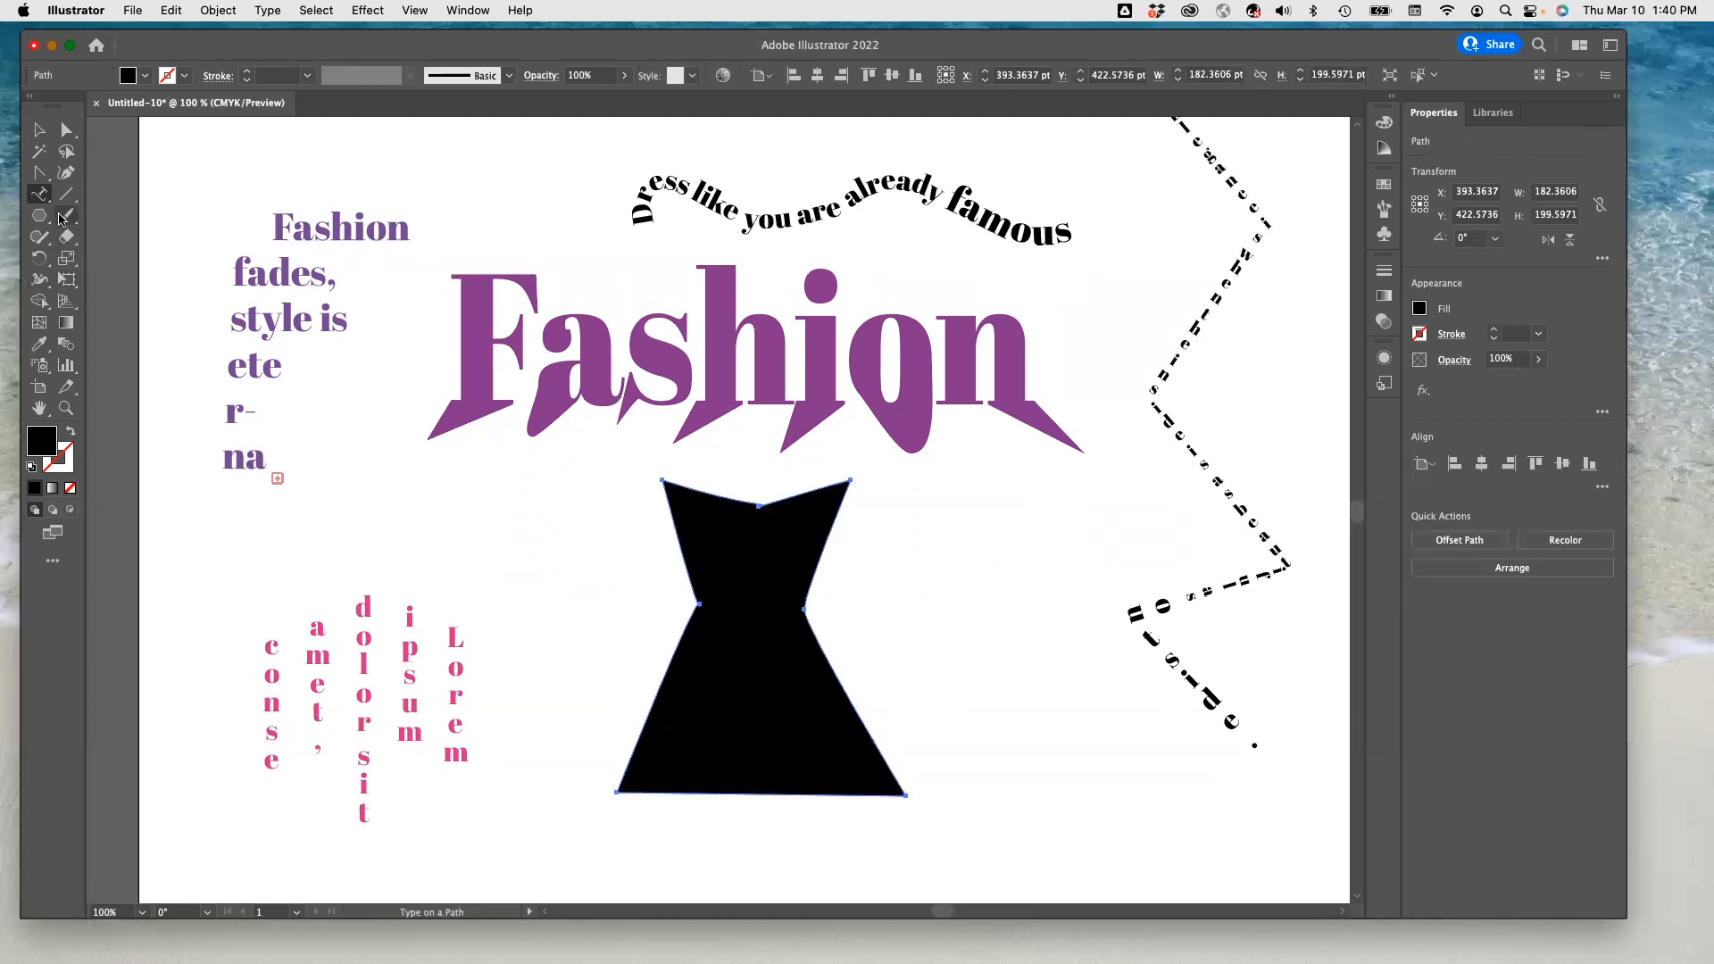
- Place type on the dress outline from its left shoulder: "DEMAND QUALITY! NOT JUST IN THE PRODUCTS YOU BUY, BUT IN THE LIFE OF THE PERSON WHO MADE"
{"action": "left_click", "coordinate": [38, 194]}
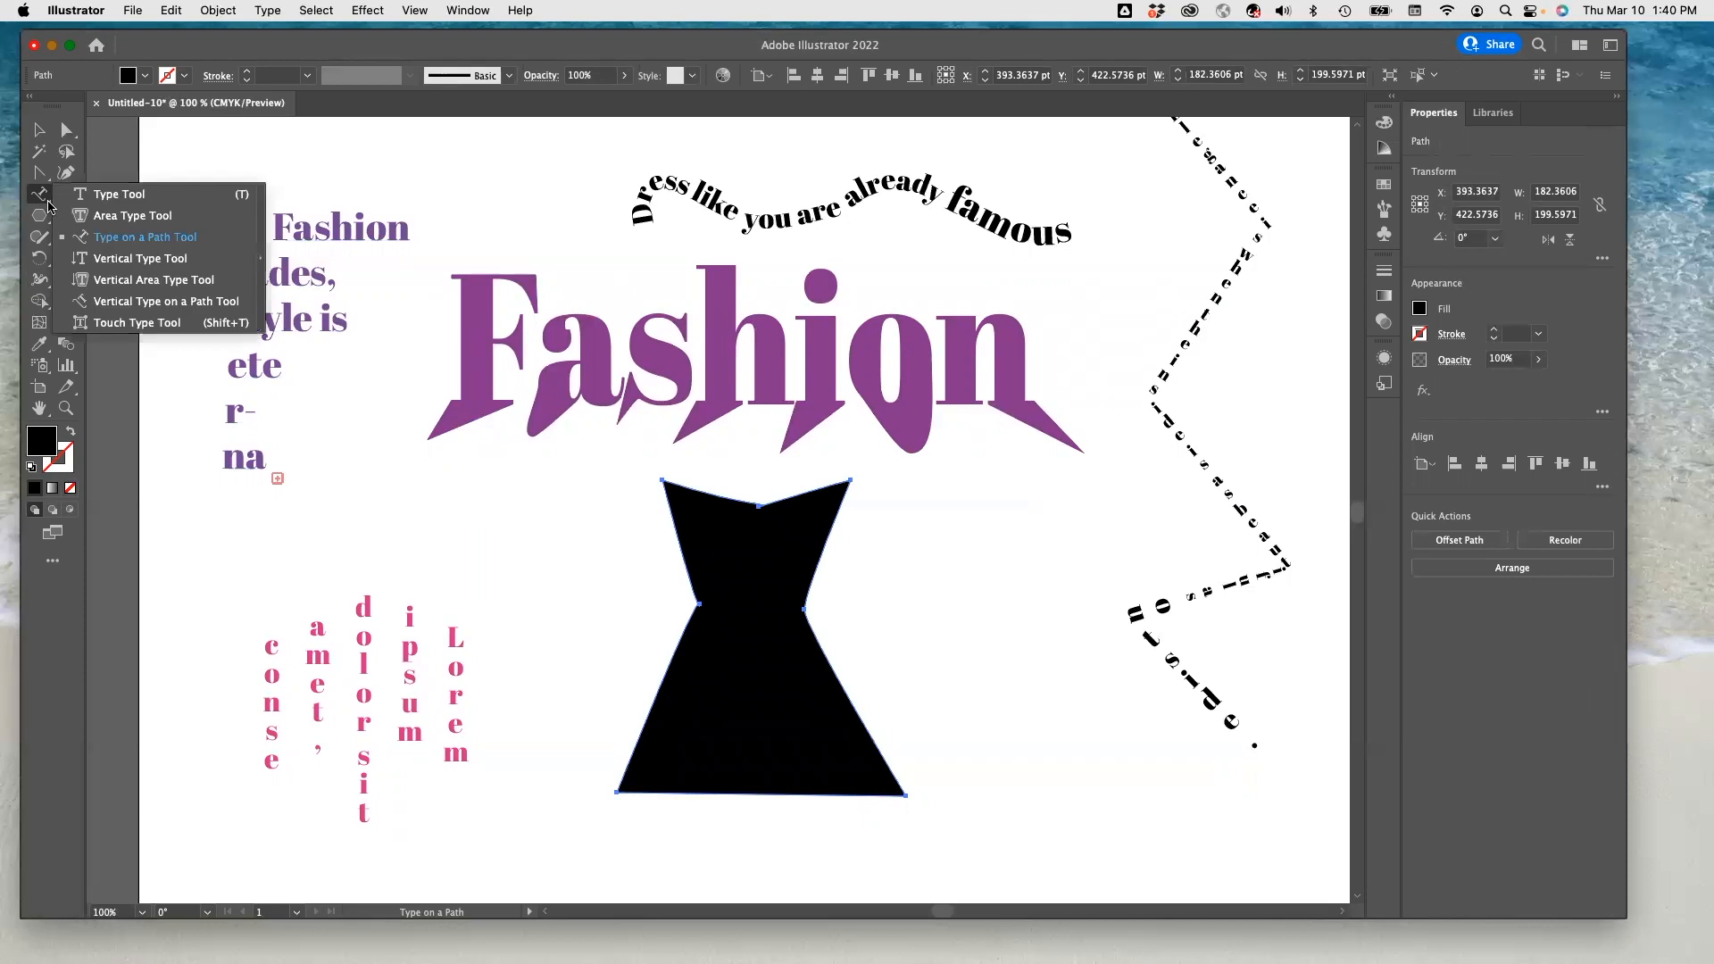
{"action": "left_click", "coordinate": [143, 238]}
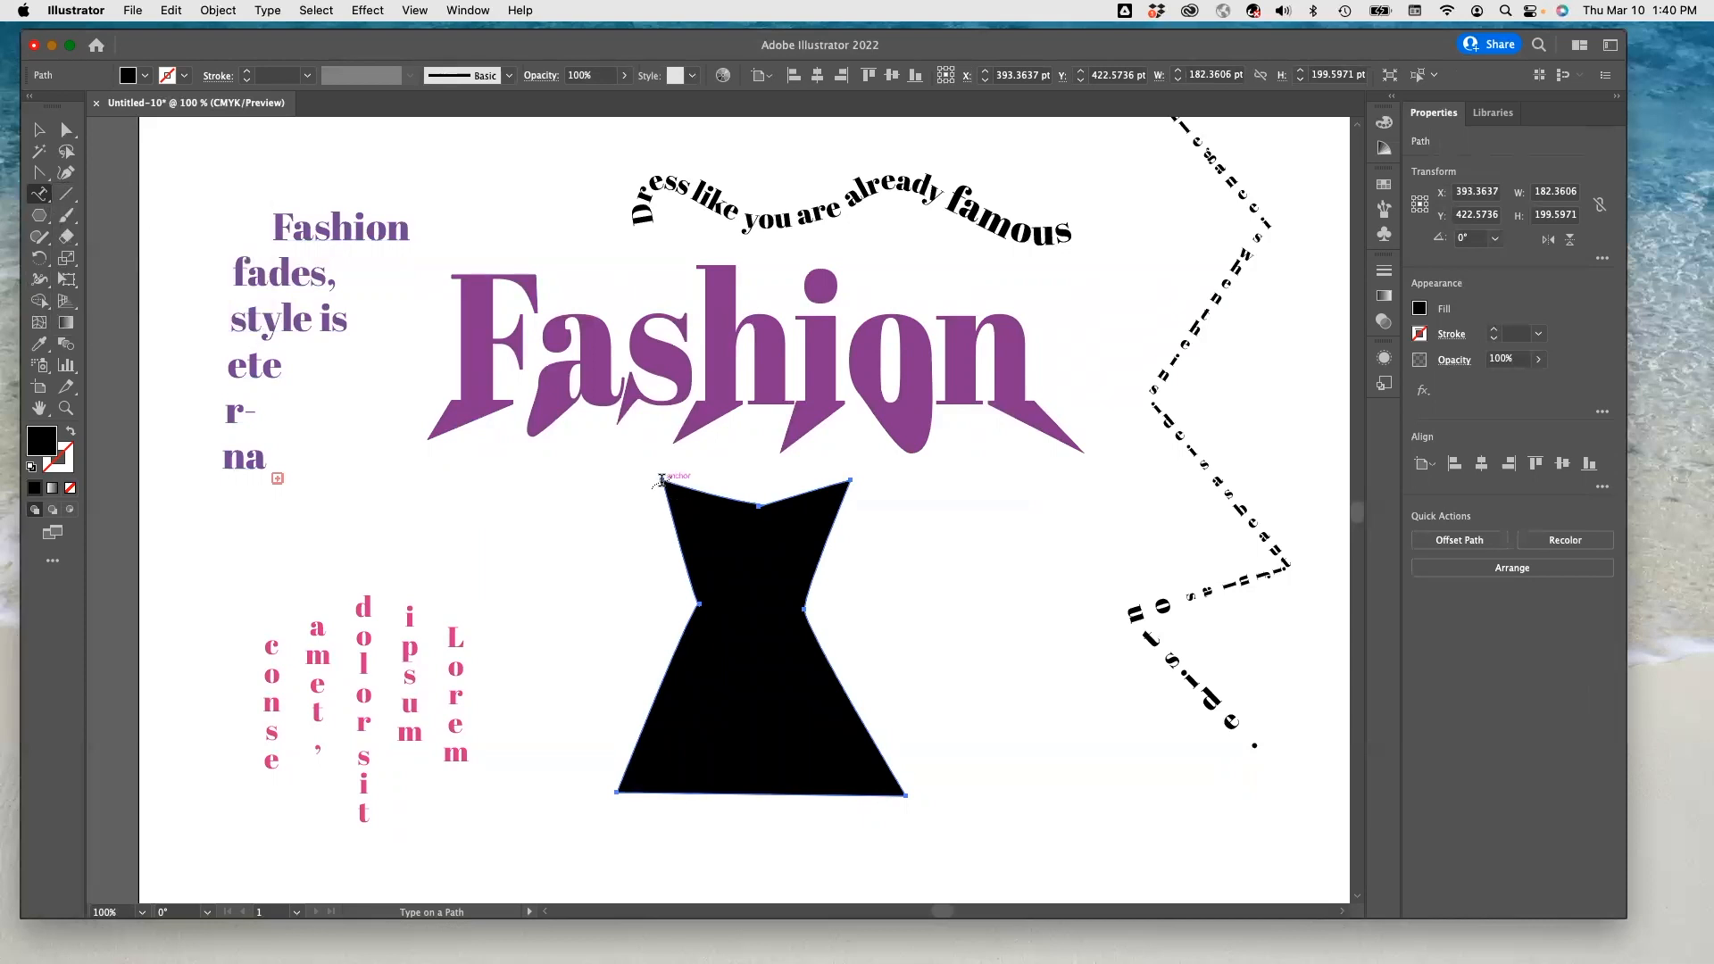
{"action": "left_click", "coordinate": [661, 480]}
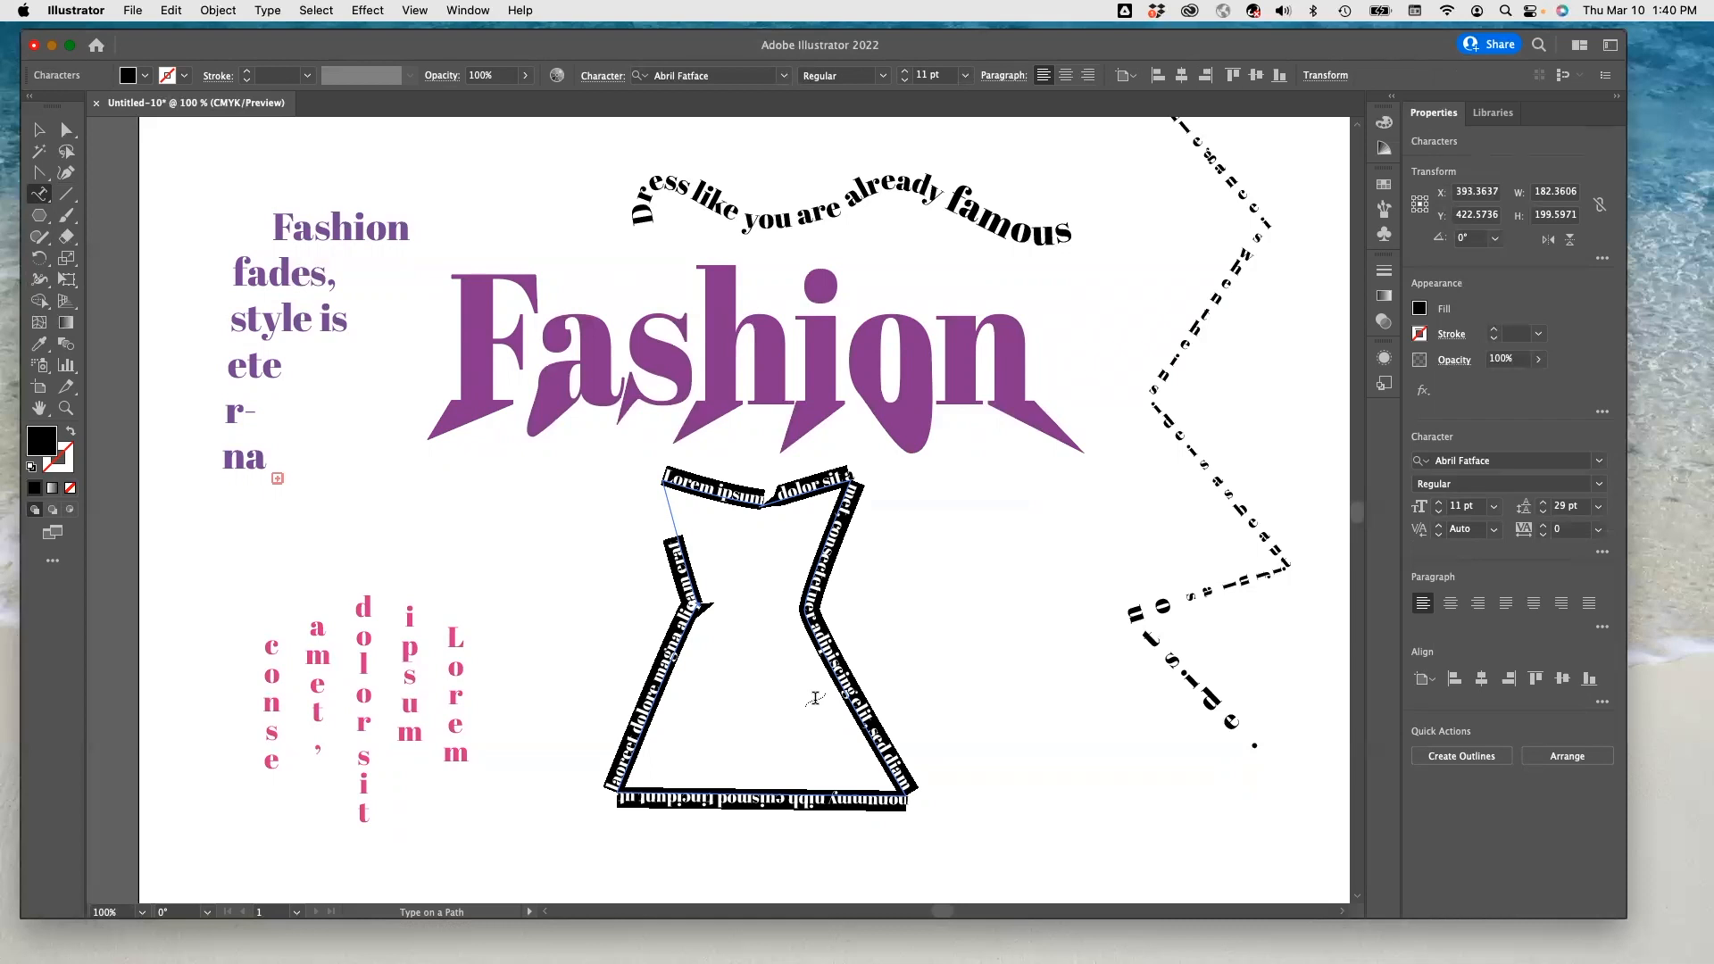
{"action": "type", "text": "DEMAND QUALITY!"}
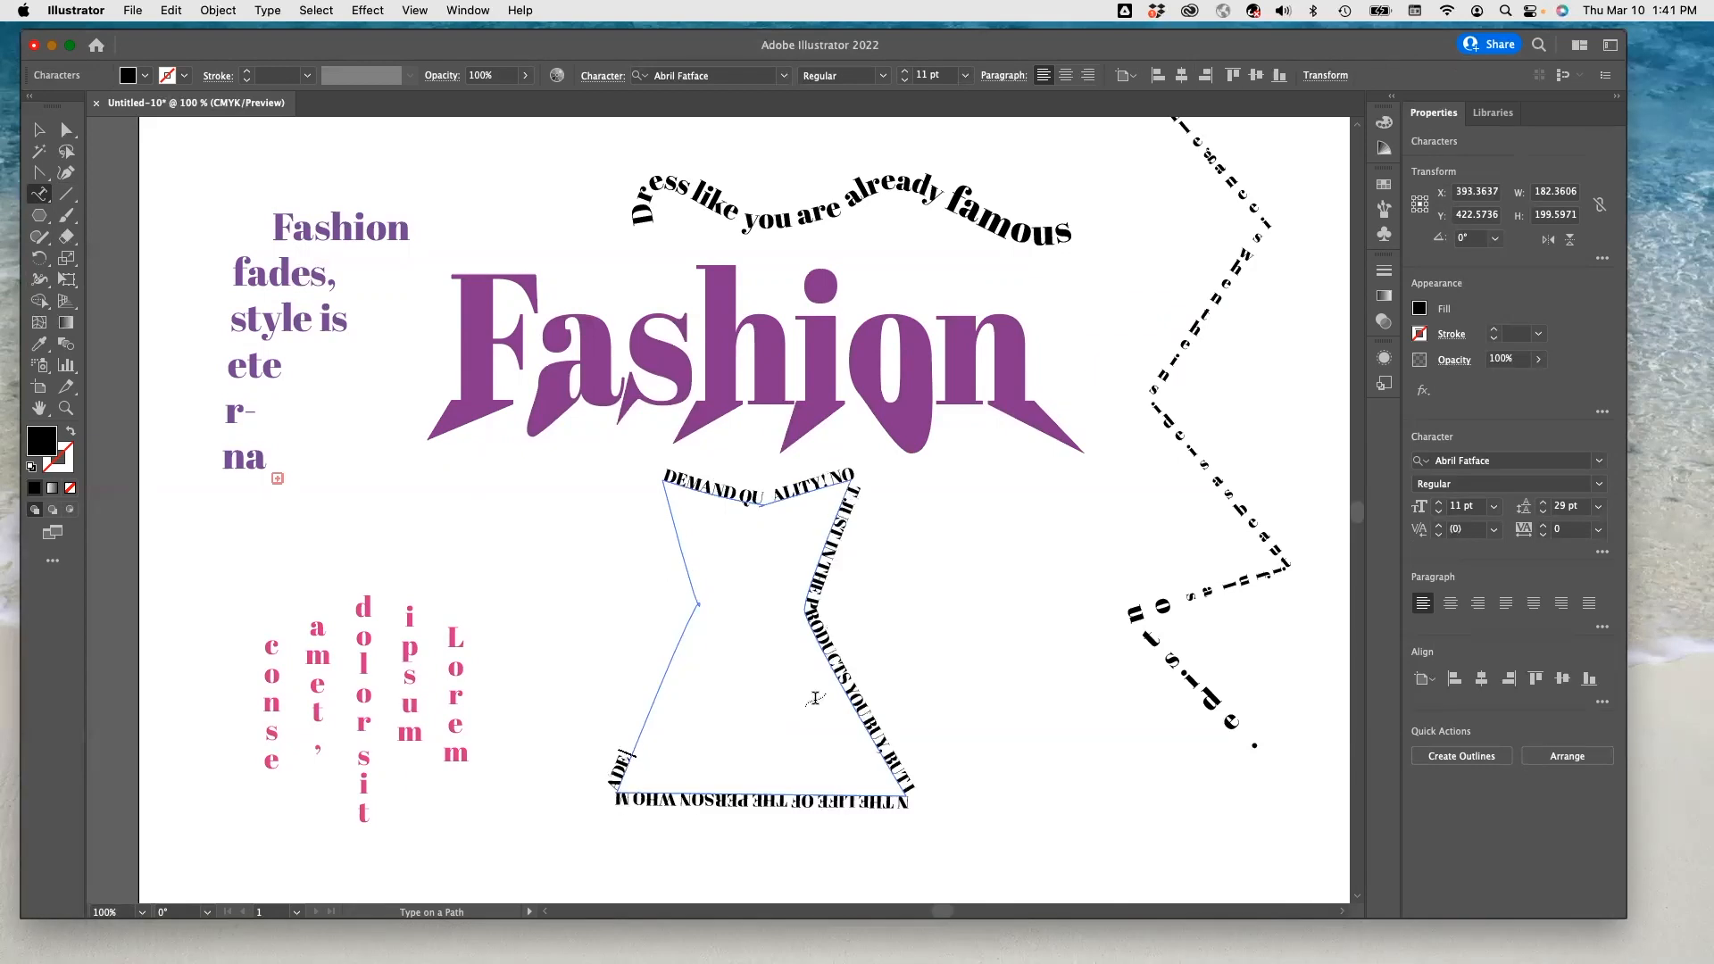
- Complete the quote around the dress with "IT." and the attribution "(Orsola de Castro"
{"action": "key", "text": "BackSpace"}
{"action": "key", "text": "BackSpace"}
{"action": "type", "text": "IT. O"}
{"action": "type", "text": "U"}
{"action": "type", "text": " de Castro"}
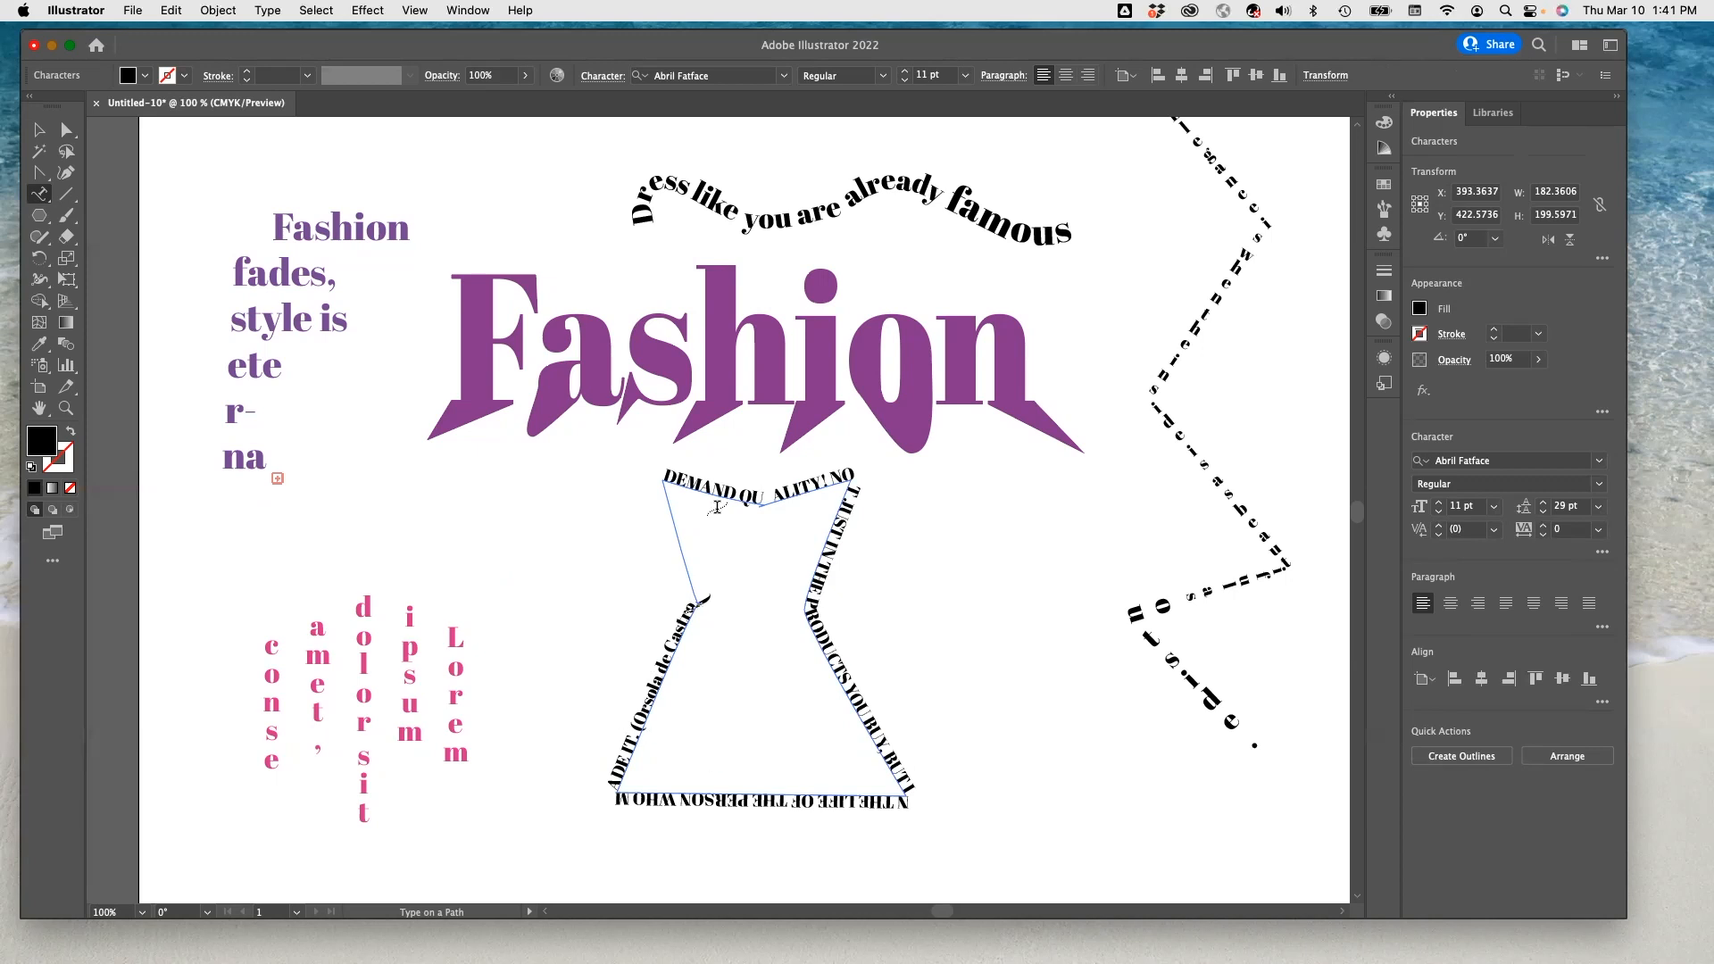
- Select all of the quote's text around the dress and set its font size to 14 pt
{"action": "left_click_drag", "start_coordinate": [665, 473], "coordinate": [723, 596]}
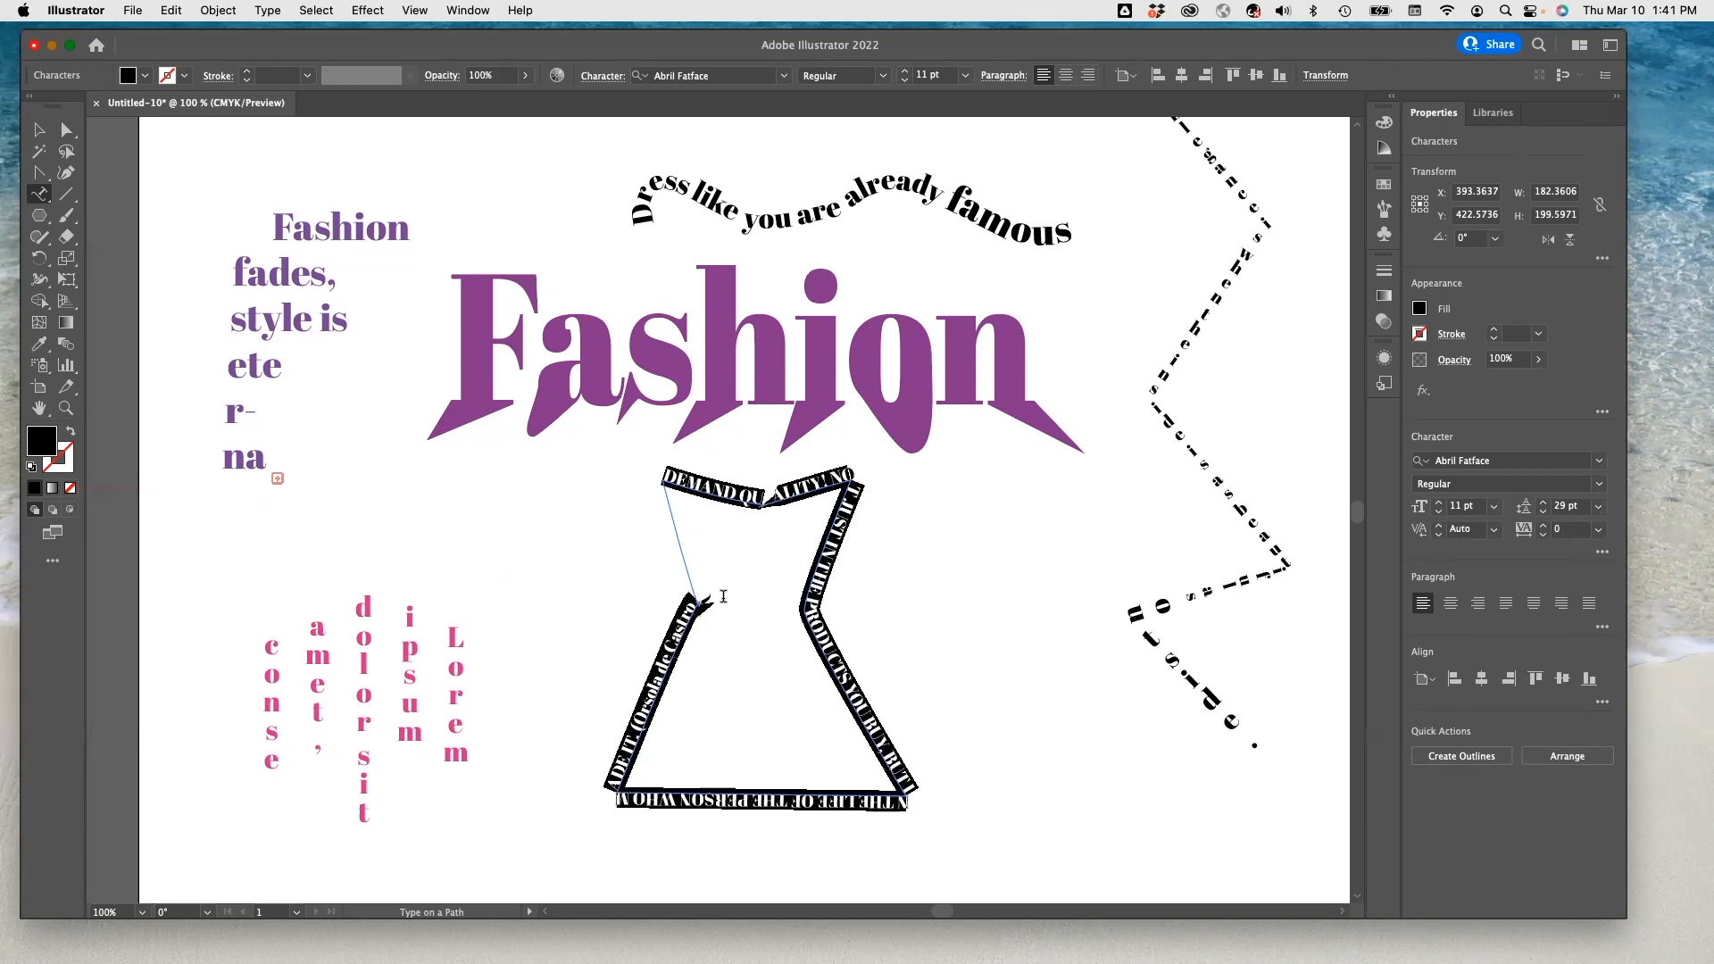
{"action": "left_click", "coordinate": [1494, 506]}
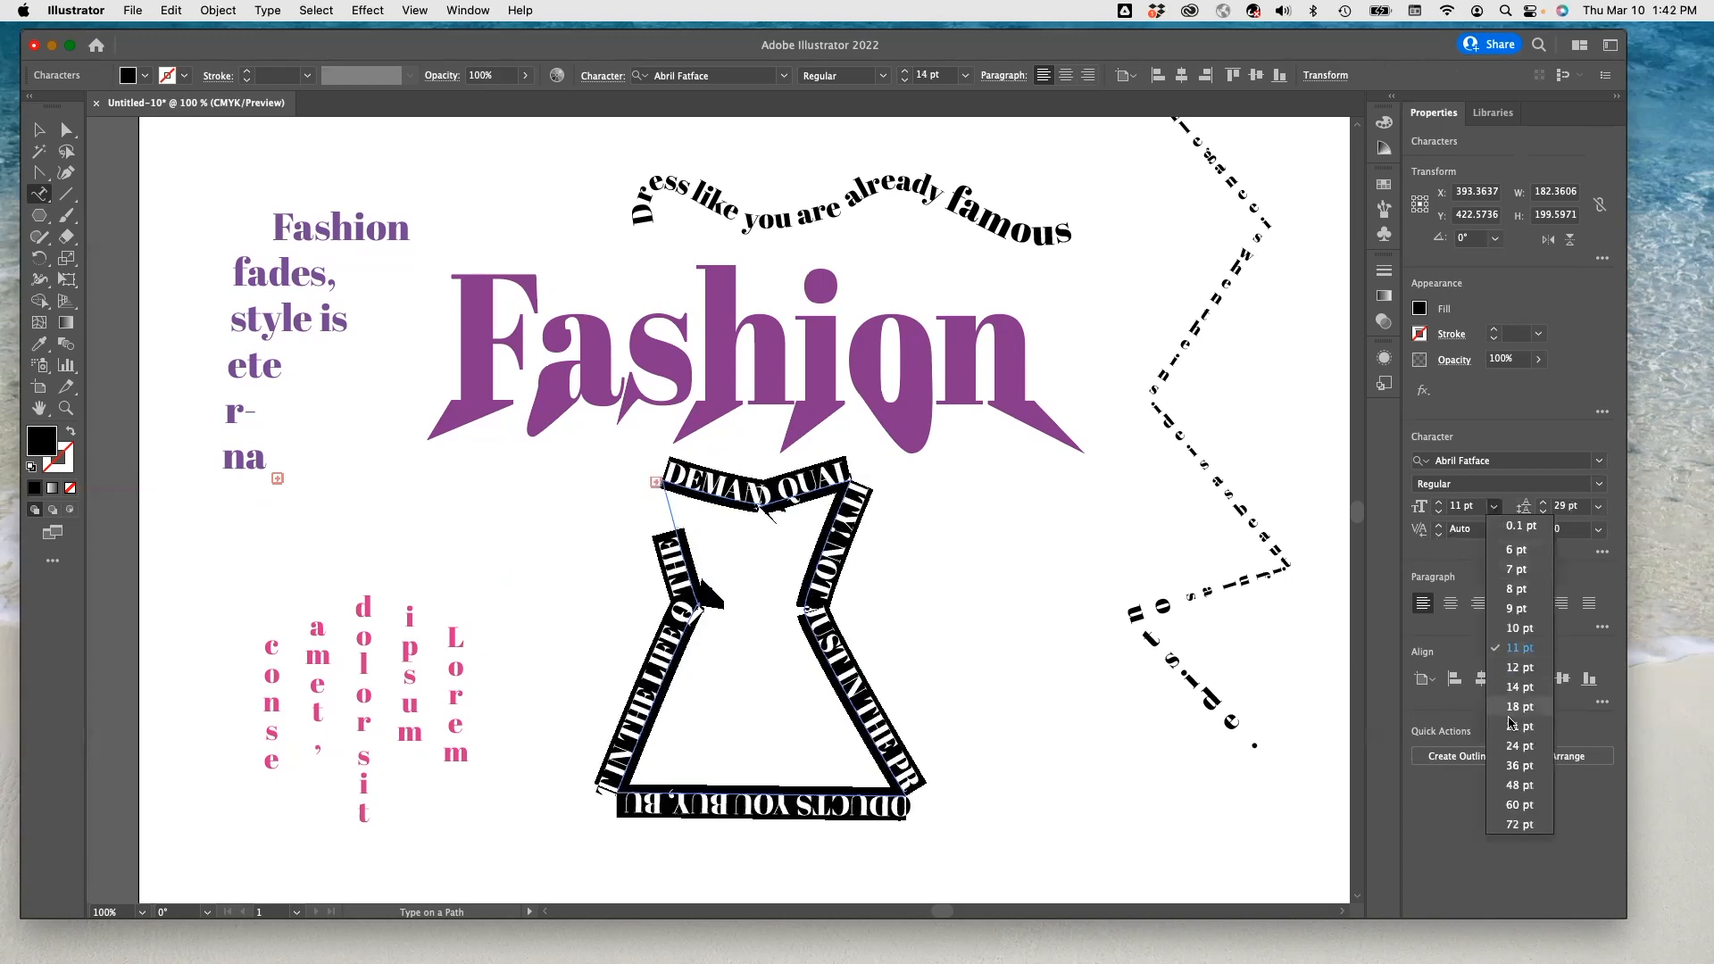
{"action": "left_click", "coordinate": [1518, 687]}
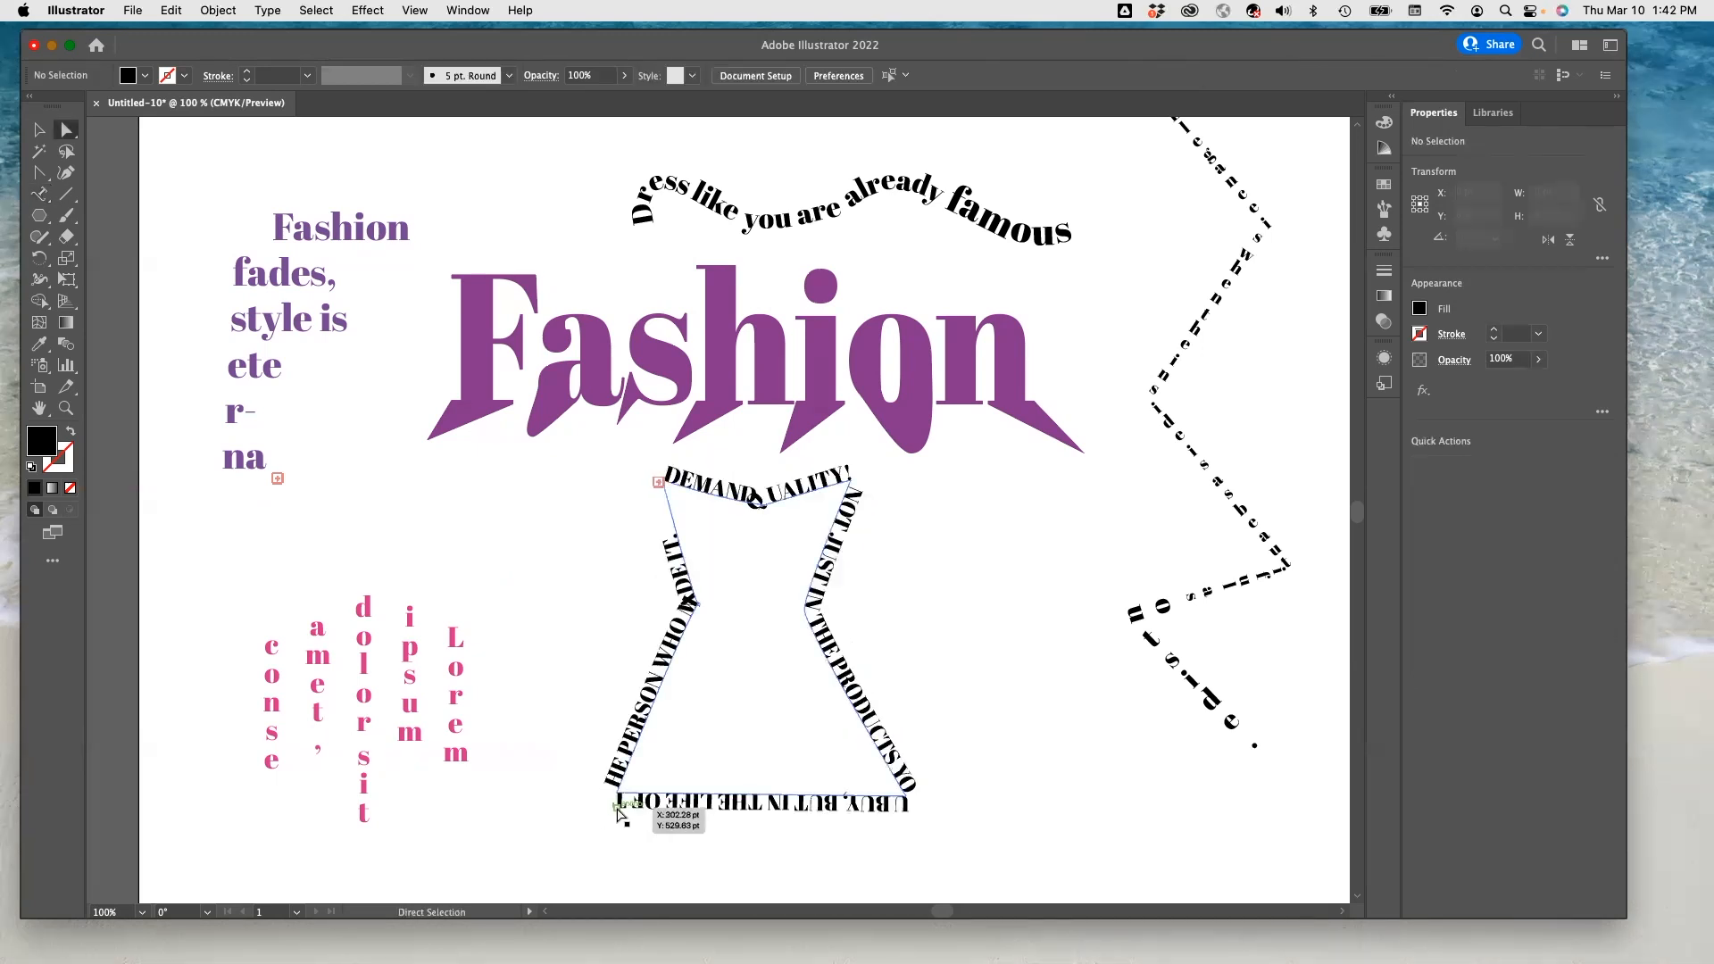
- Move both hem corners of the dress path down and outward to fit the whole quote around the outline, and deselect the path
{"action": "left_click_drag", "start_coordinate": [618, 797], "coordinate": [588, 832]}
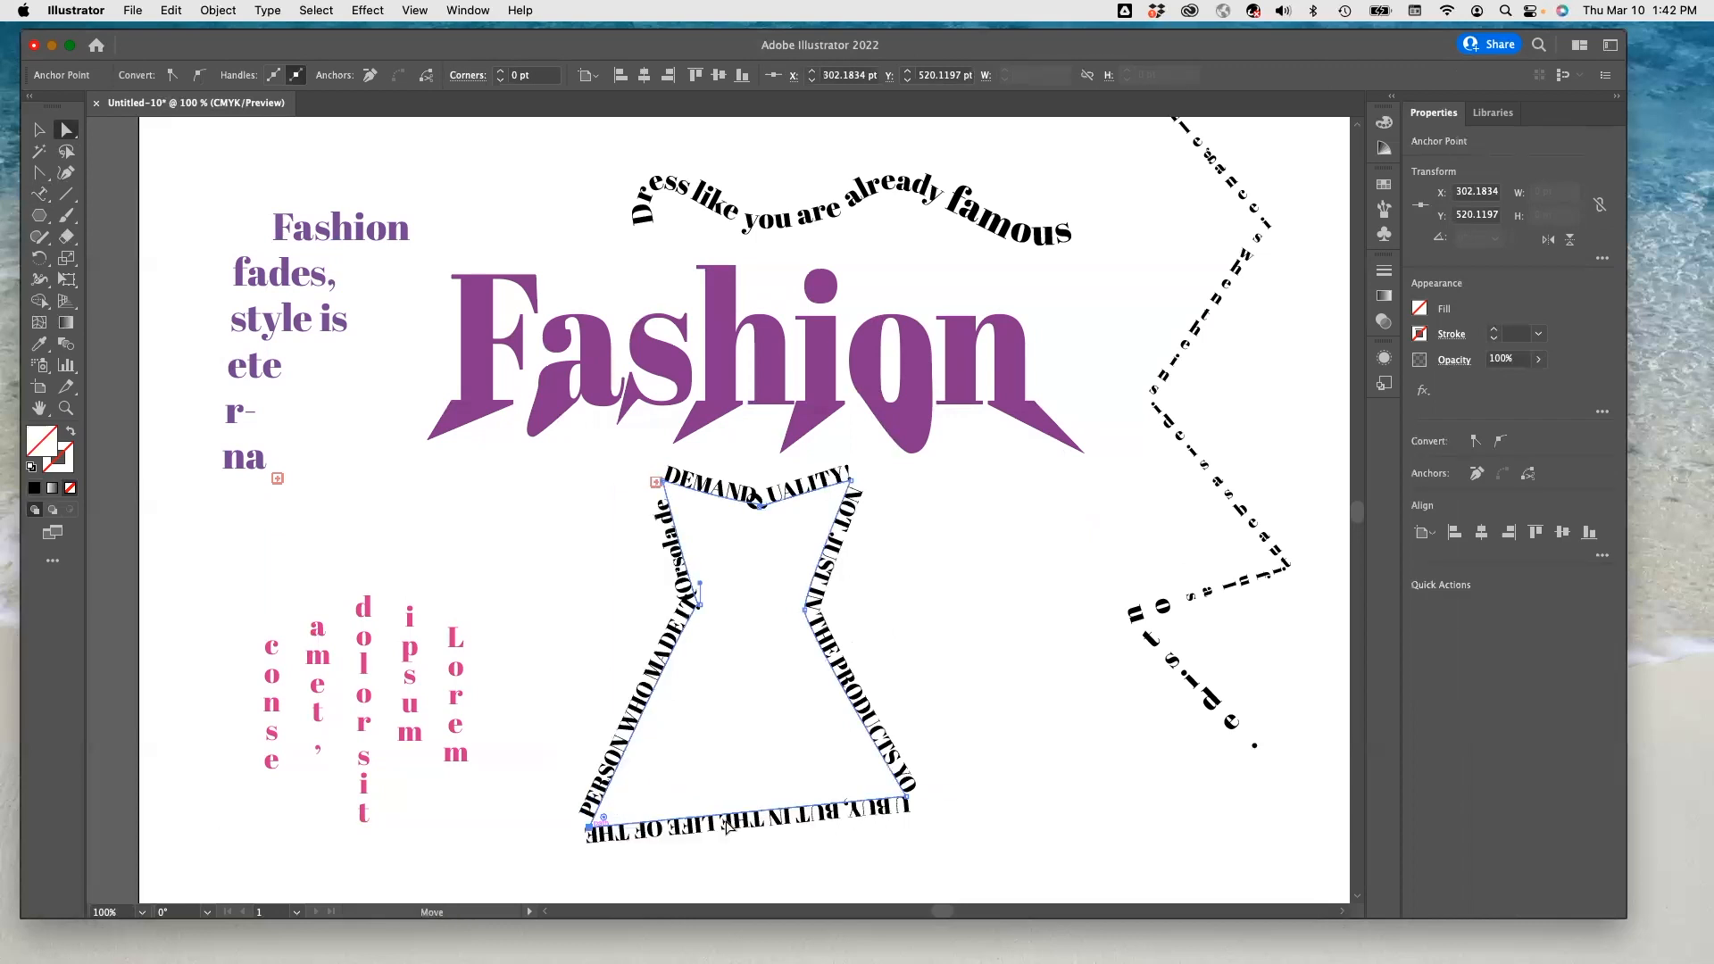
{"action": "mouse_move", "coordinate": [906, 803]}
{"action": "left_mouse_down"}
{"action": "mouse_move", "coordinate": [926, 859]}
{"action": "mouse_move", "coordinate": [921, 830]}
{"action": "left_mouse_up"}
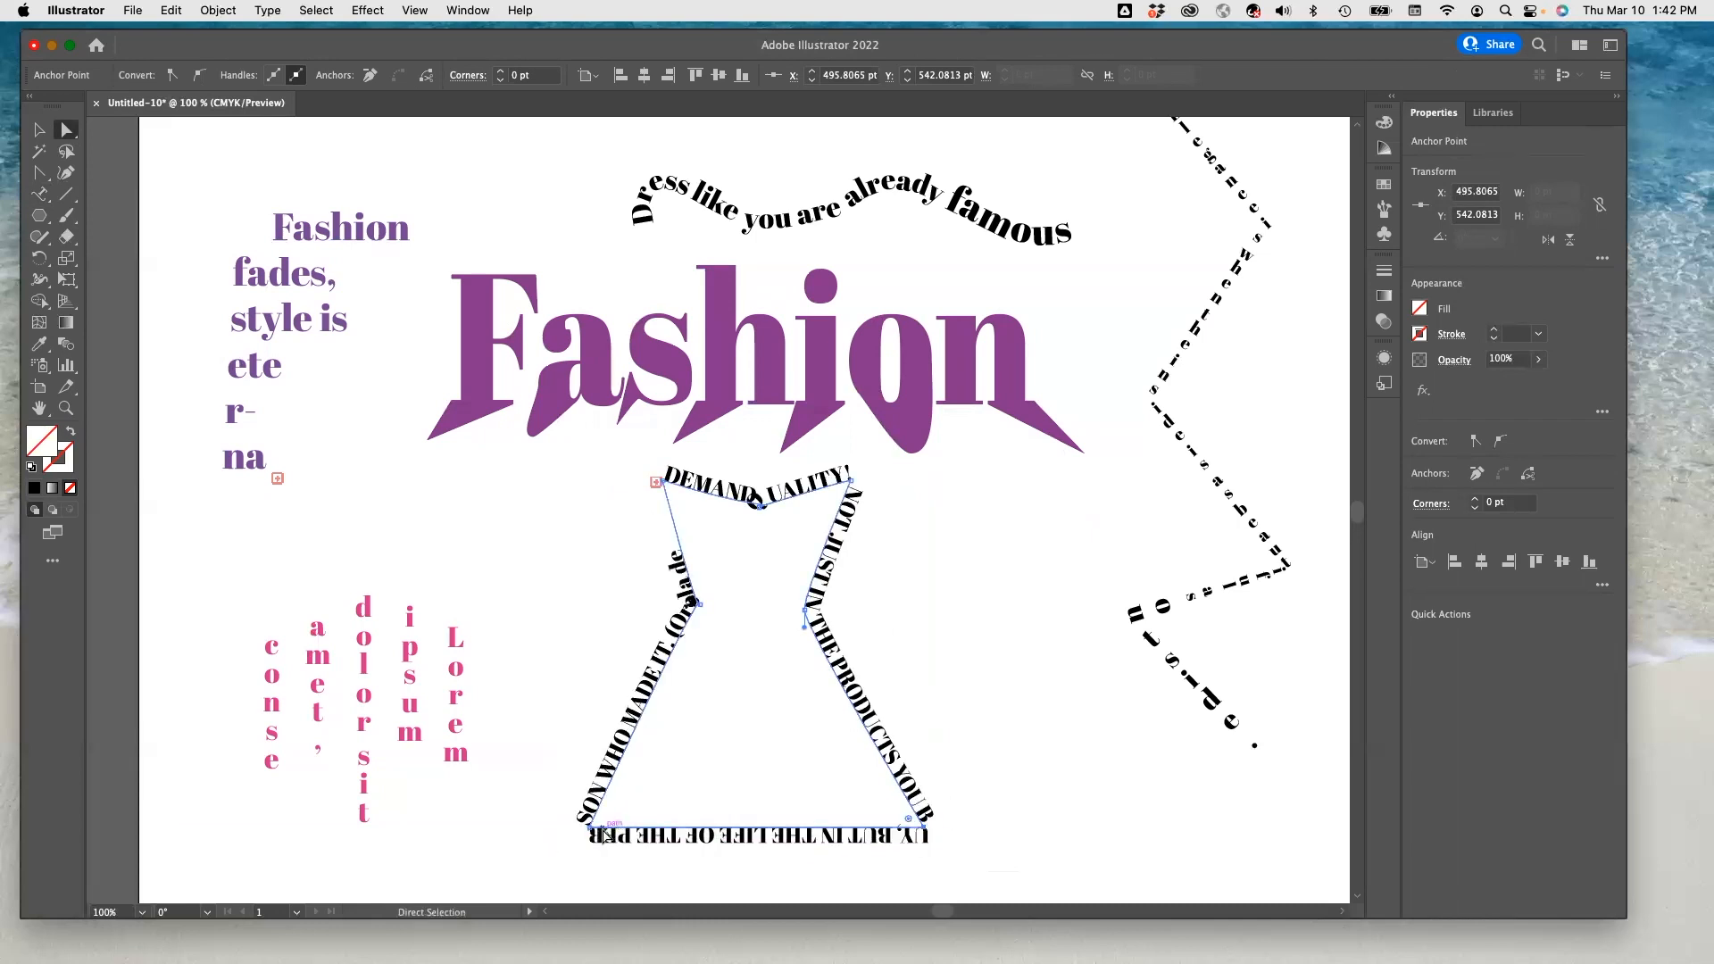
{"action": "left_click_drag", "start_coordinate": [587, 832], "coordinate": [589, 839]}
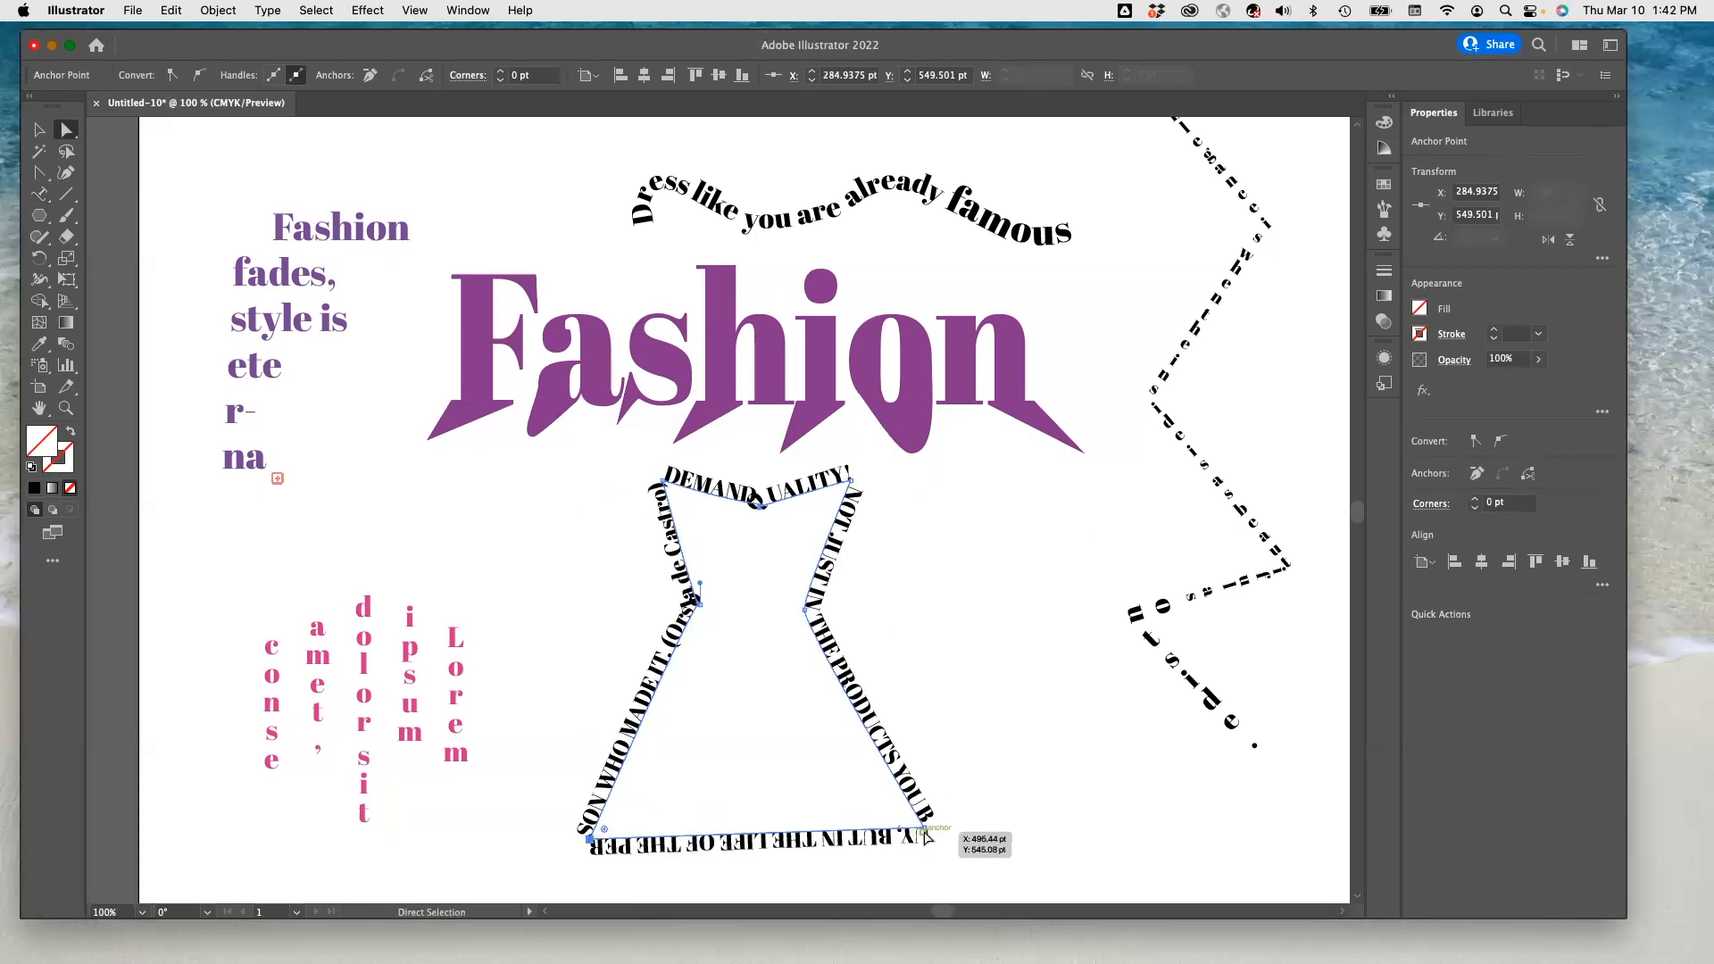
{"action": "left_click_drag", "start_coordinate": [925, 832], "coordinate": [923, 846]}
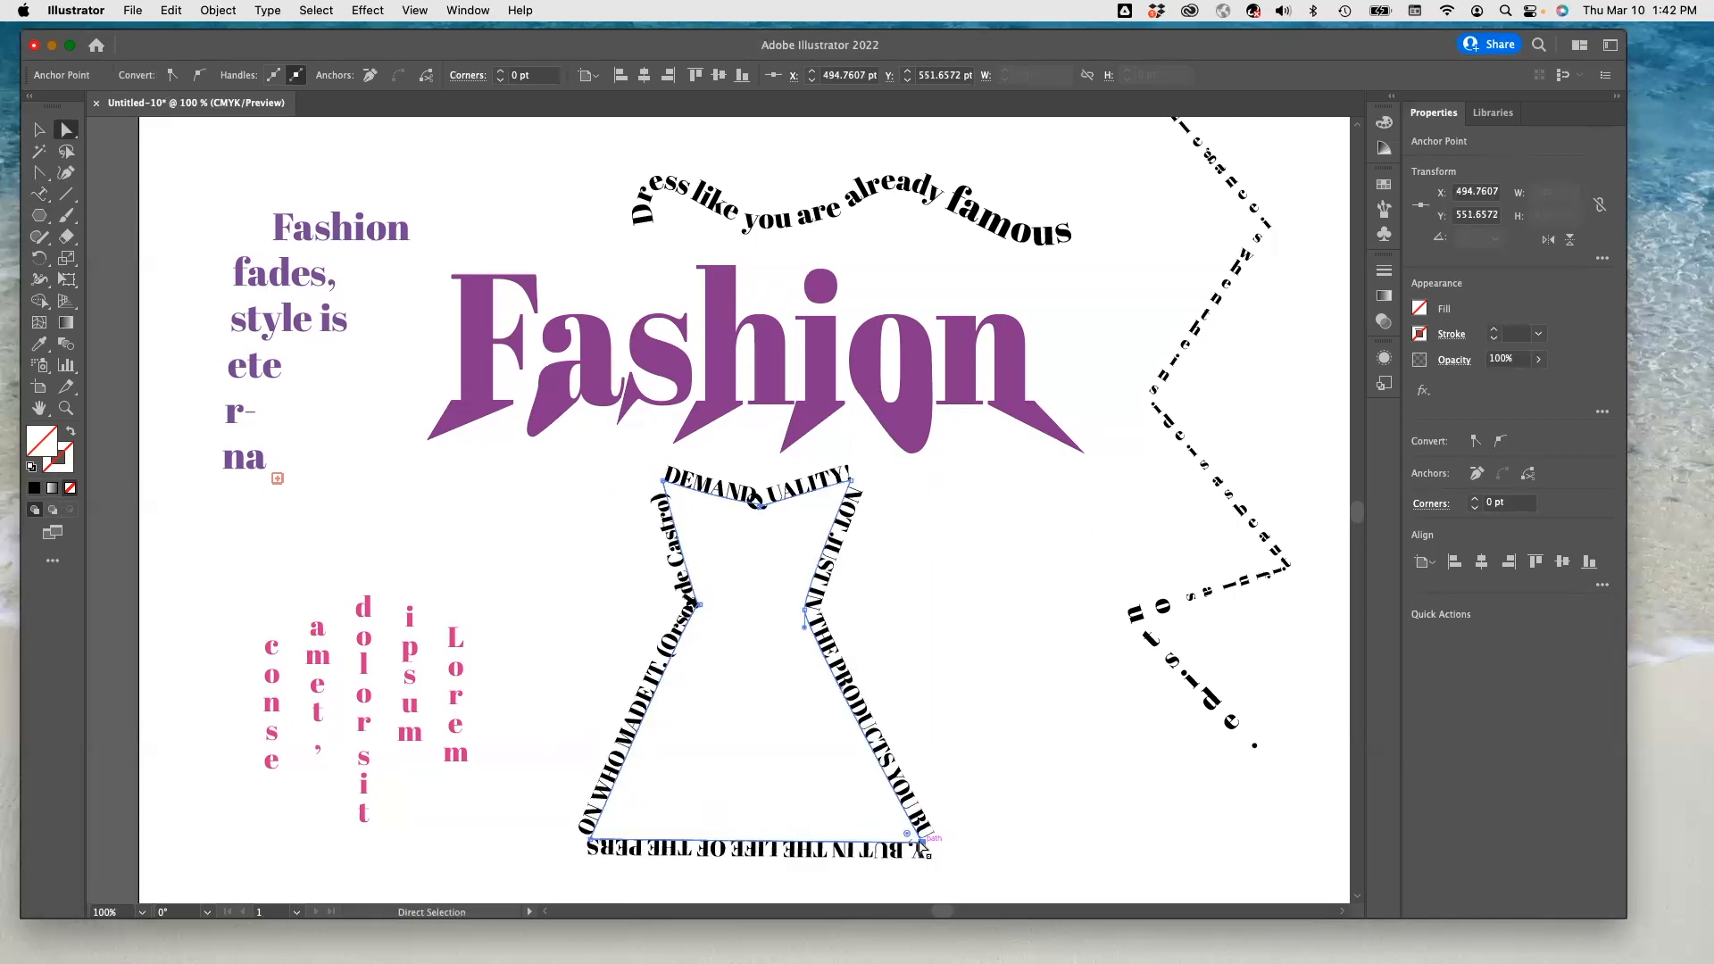
{"action": "left_click", "coordinate": [932, 652]}
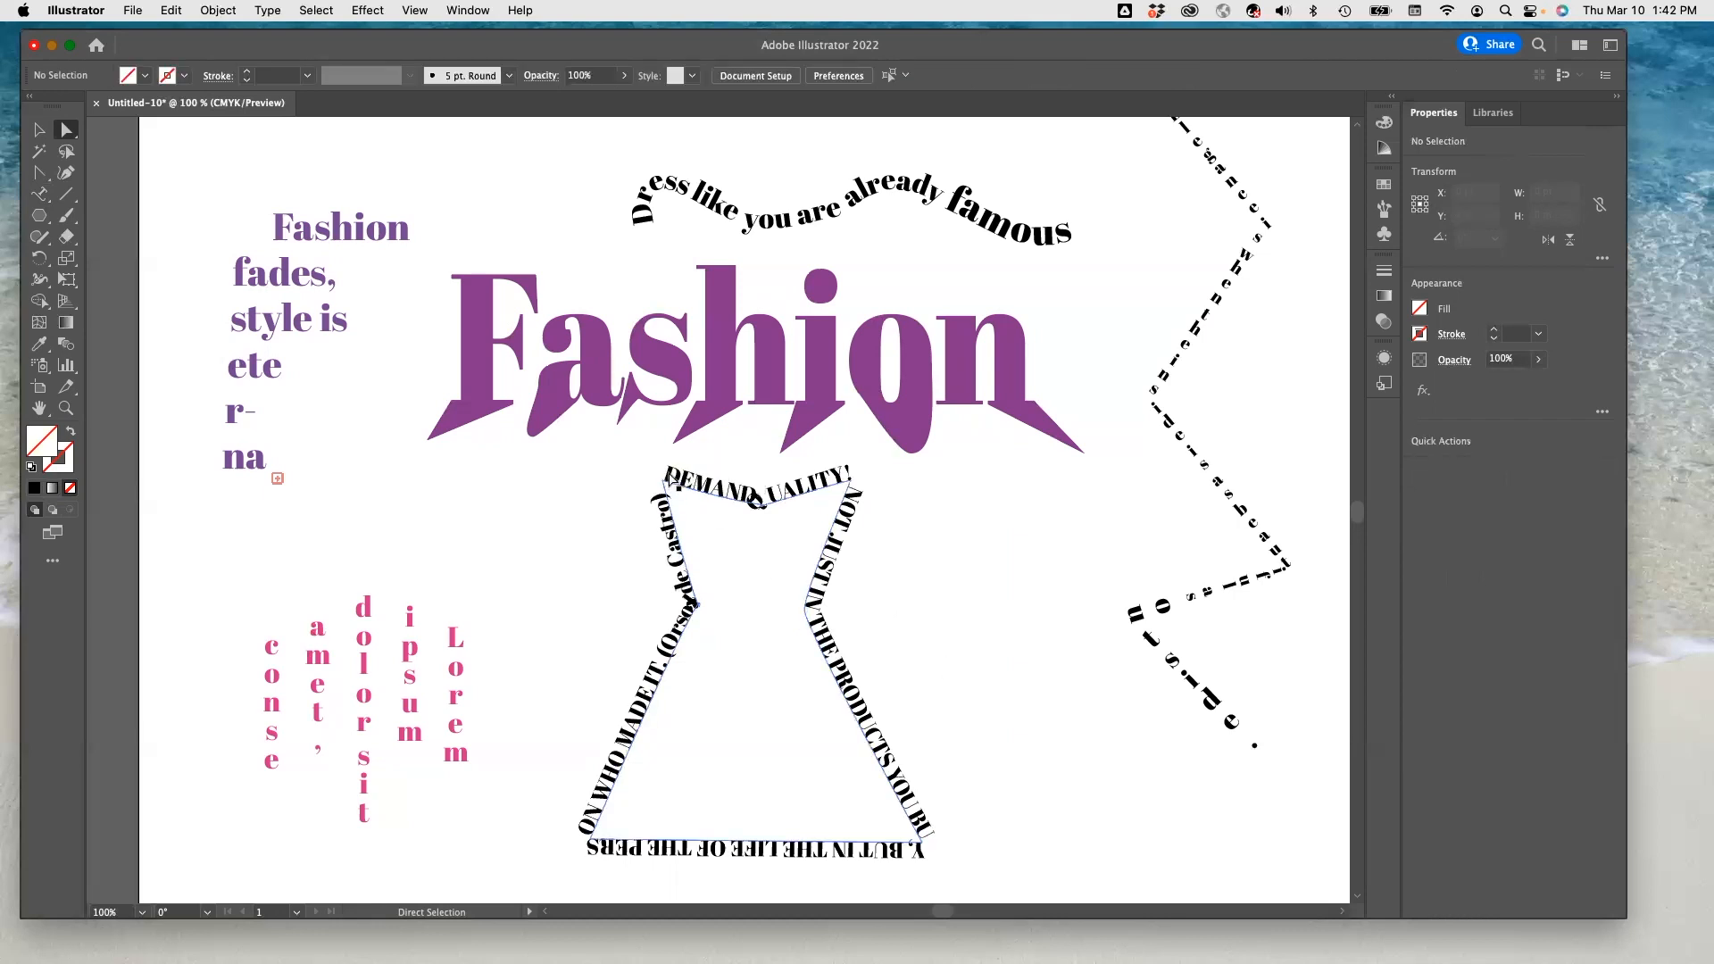
- Move the dress-shaped quote about 12 pt right and 4 pt down, and fill all of its text with purple
{"action": "left_click_drag", "start_coordinate": [662, 471], "coordinate": [680, 478]}
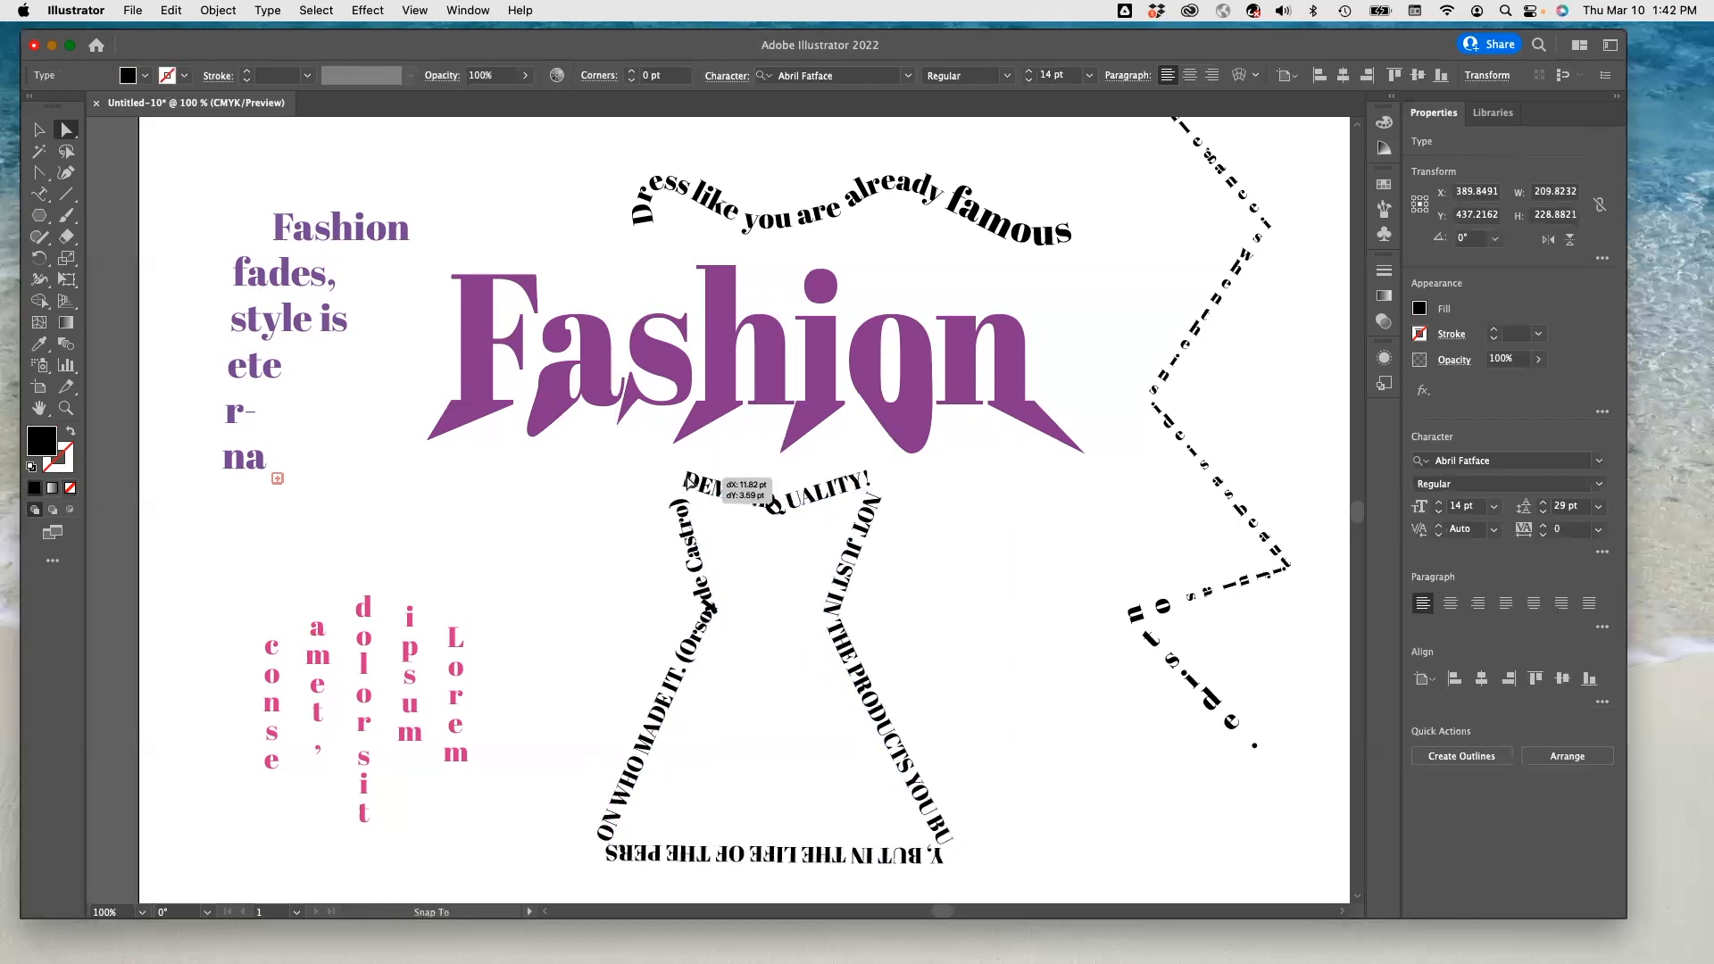
{"action": "left_click", "coordinate": [43, 194]}
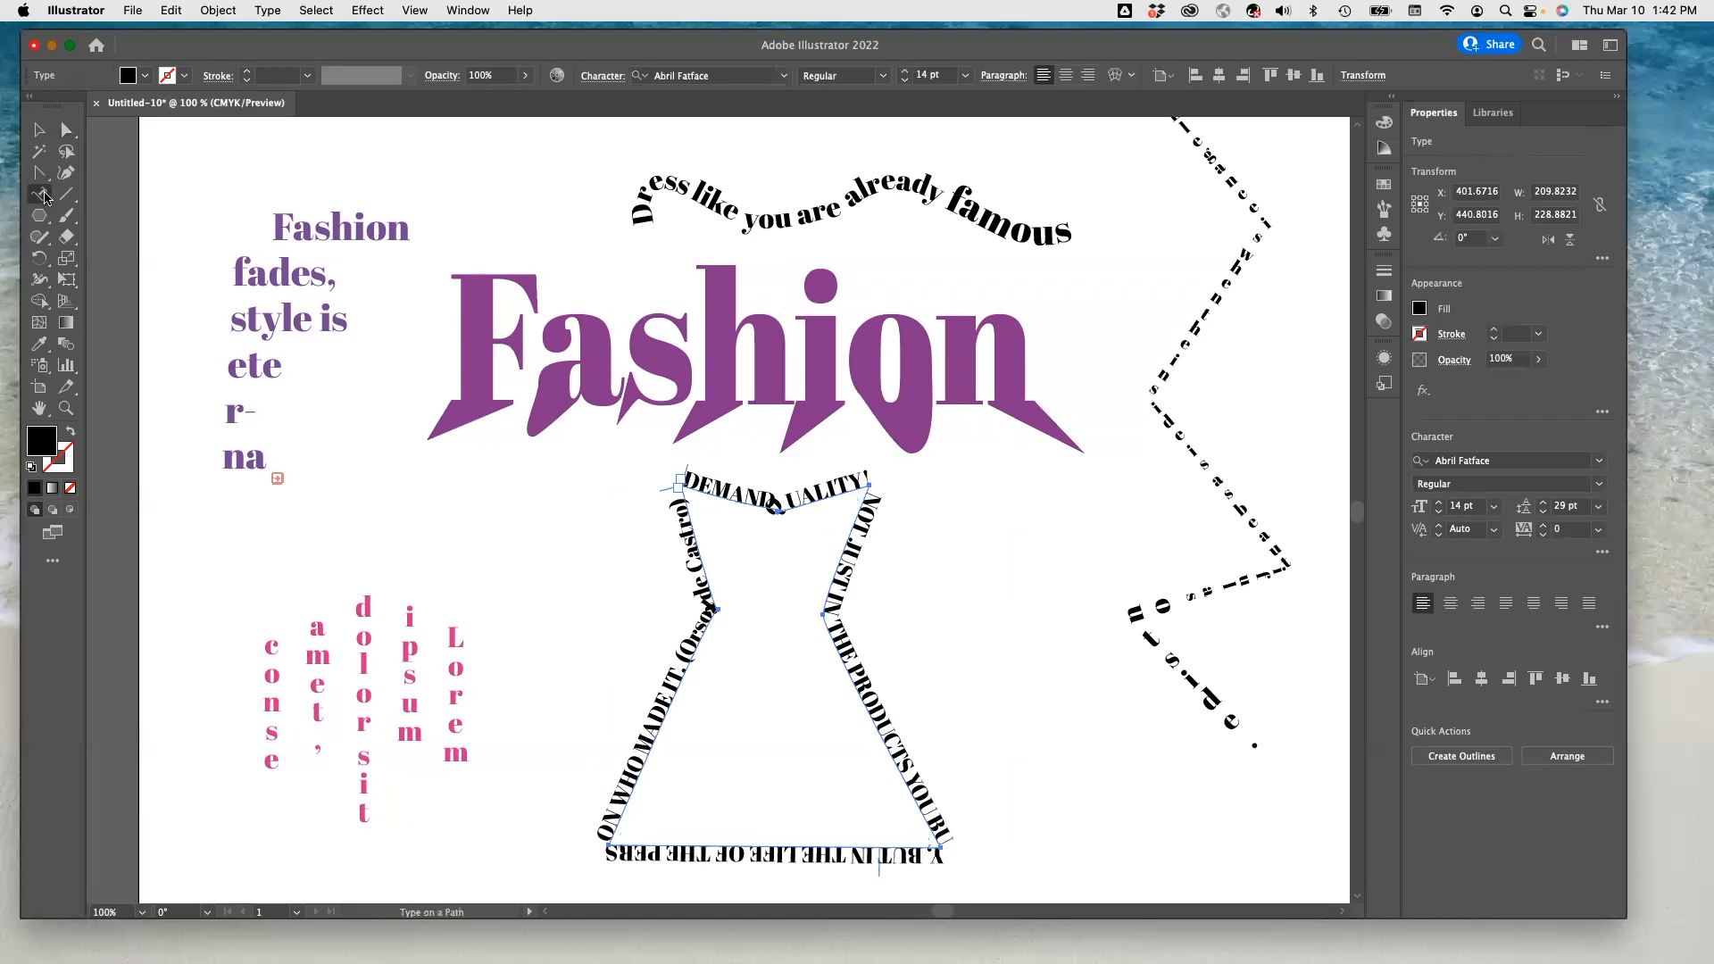
{"action": "left_click_drag", "start_coordinate": [685, 478], "coordinate": [646, 482]}
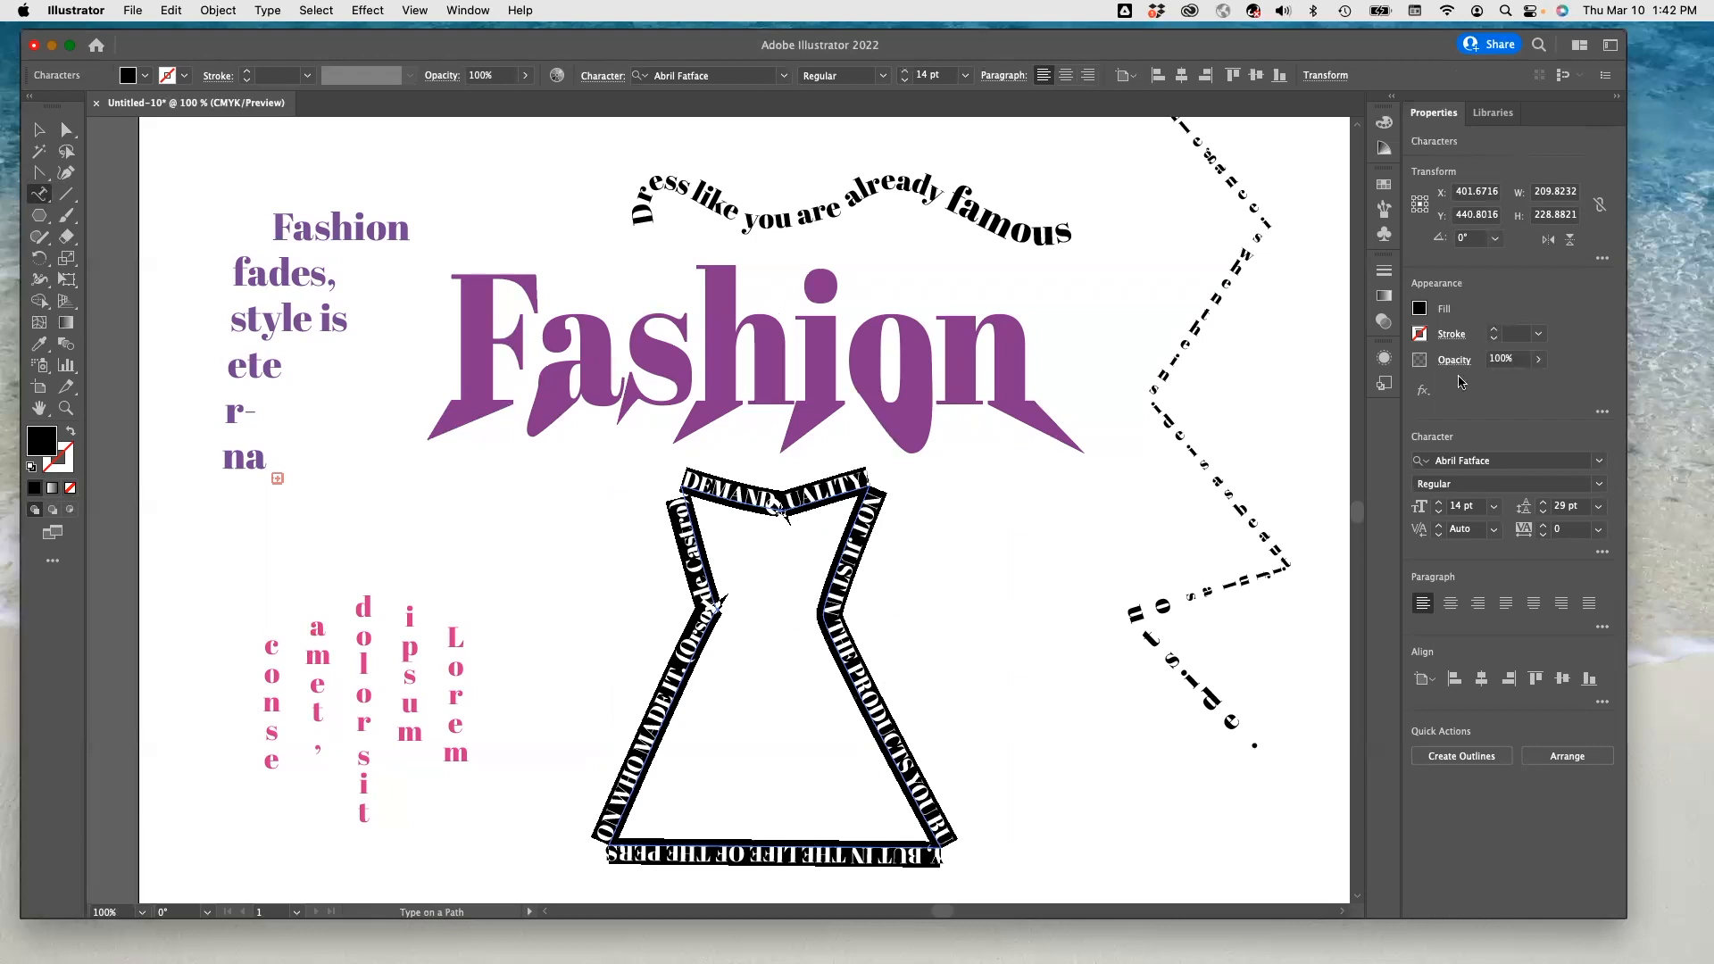
{"action": "left_click", "coordinate": [1420, 309]}
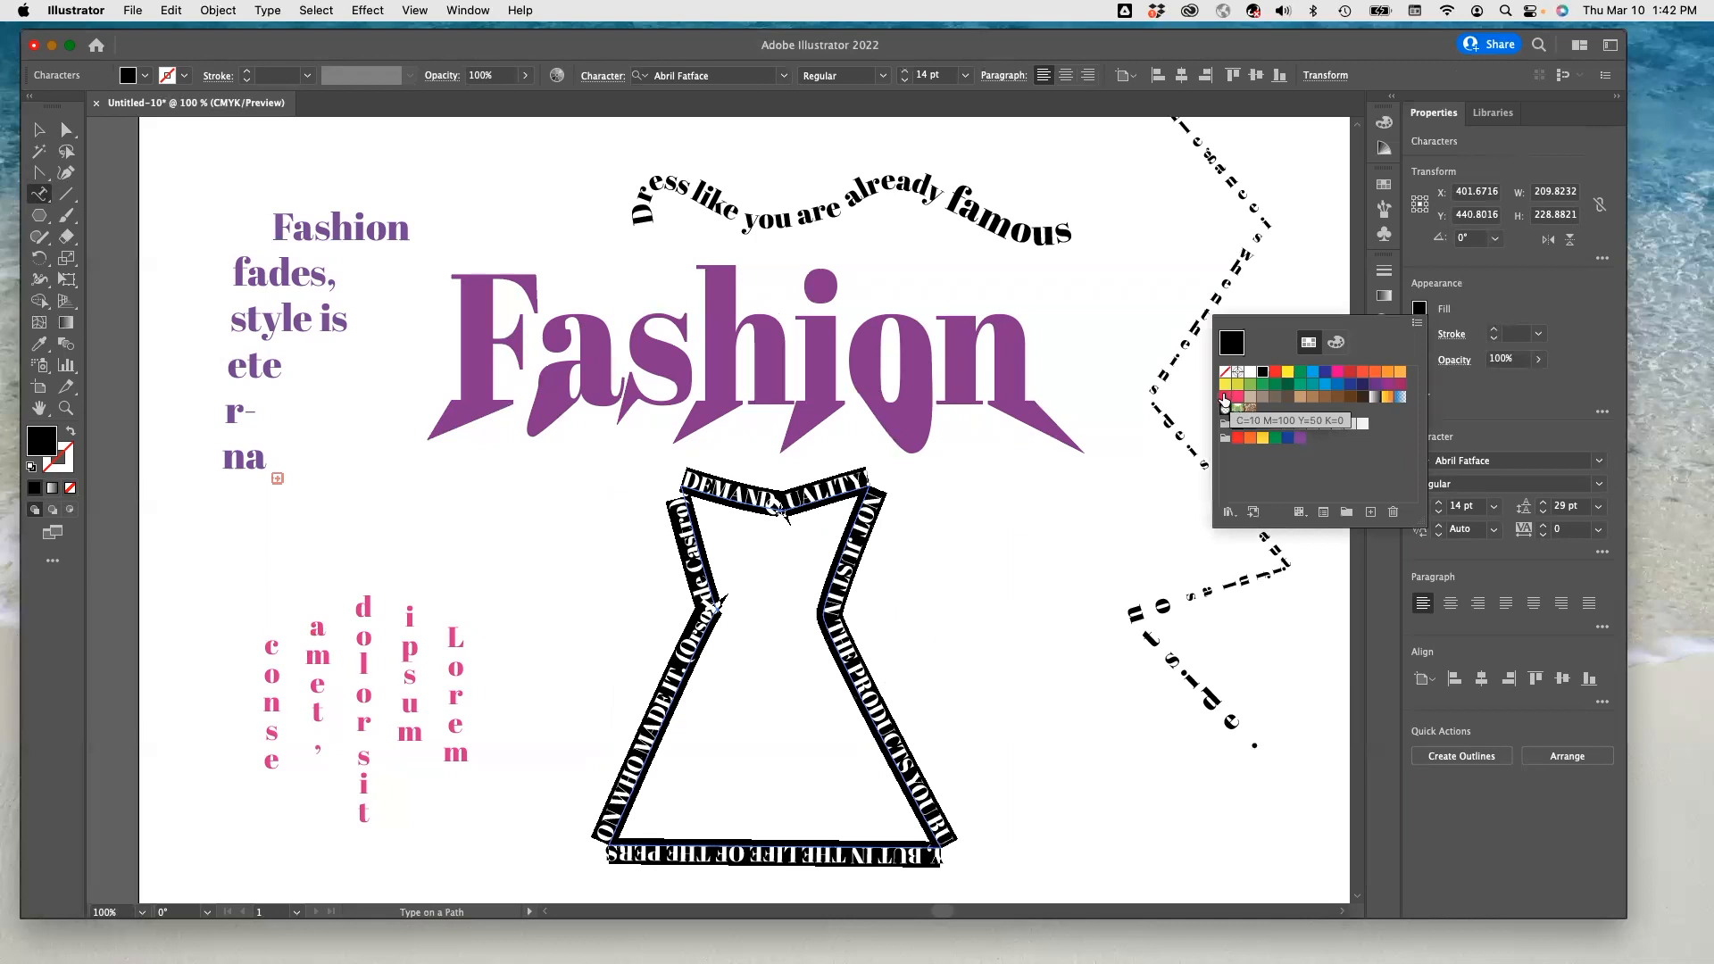
{"action": "left_click", "coordinate": [1387, 385]}
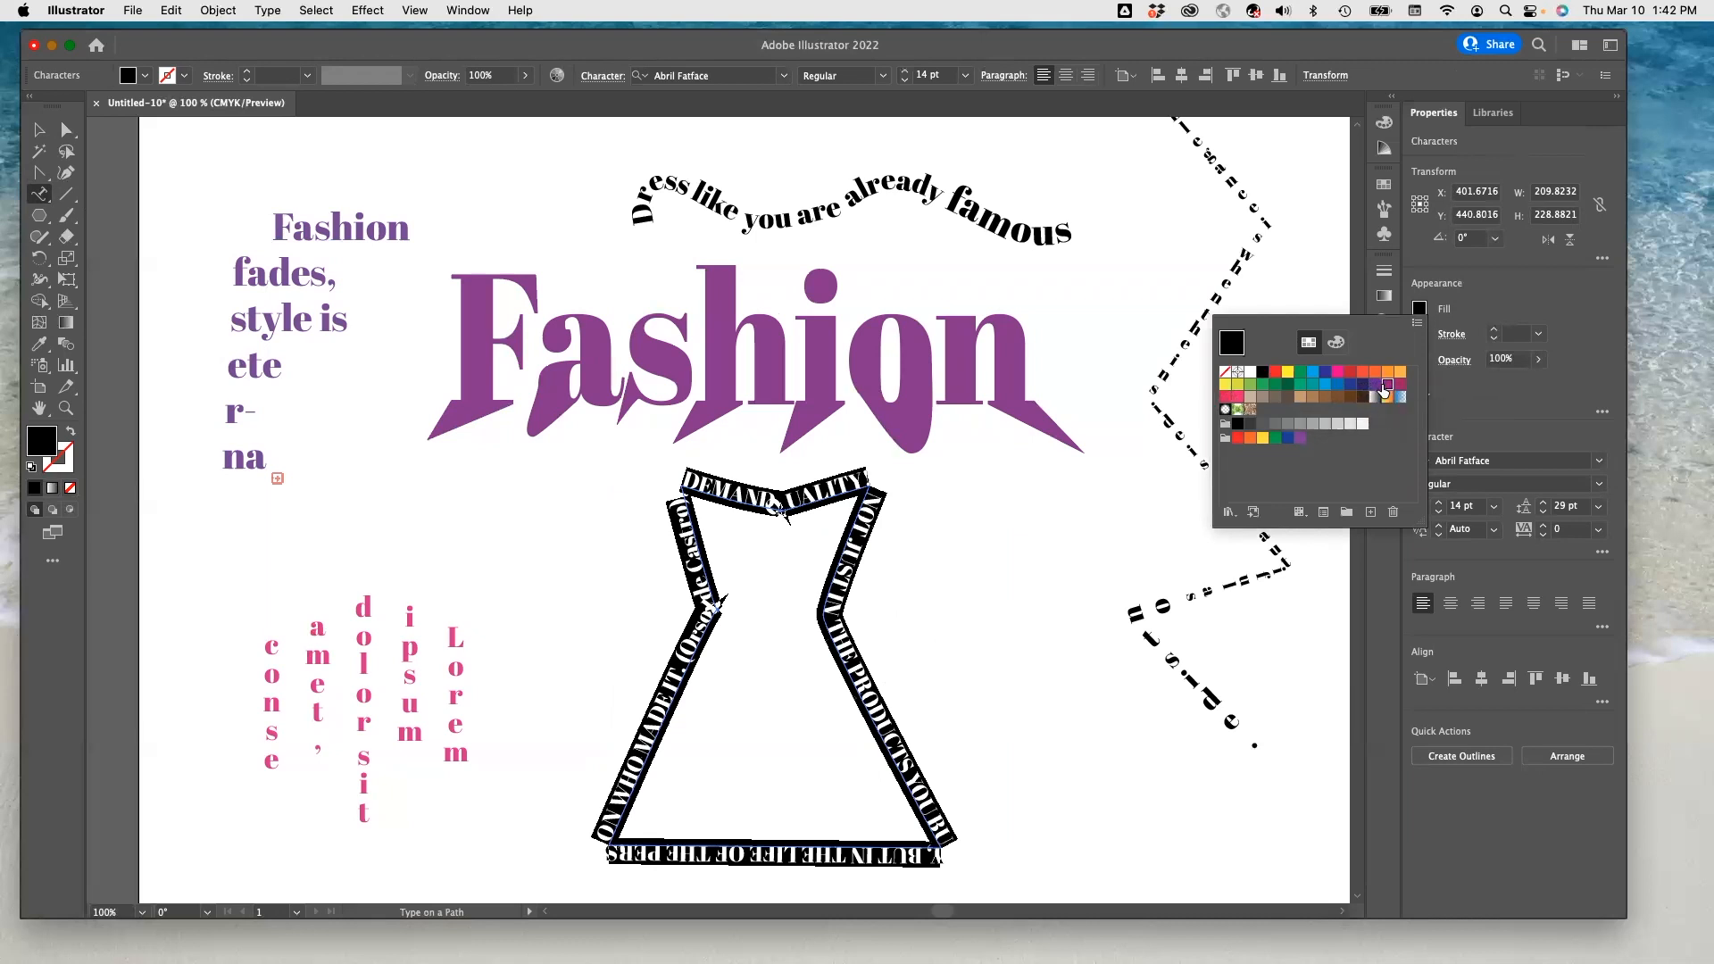
{"action": "left_click", "coordinate": [1051, 568]}
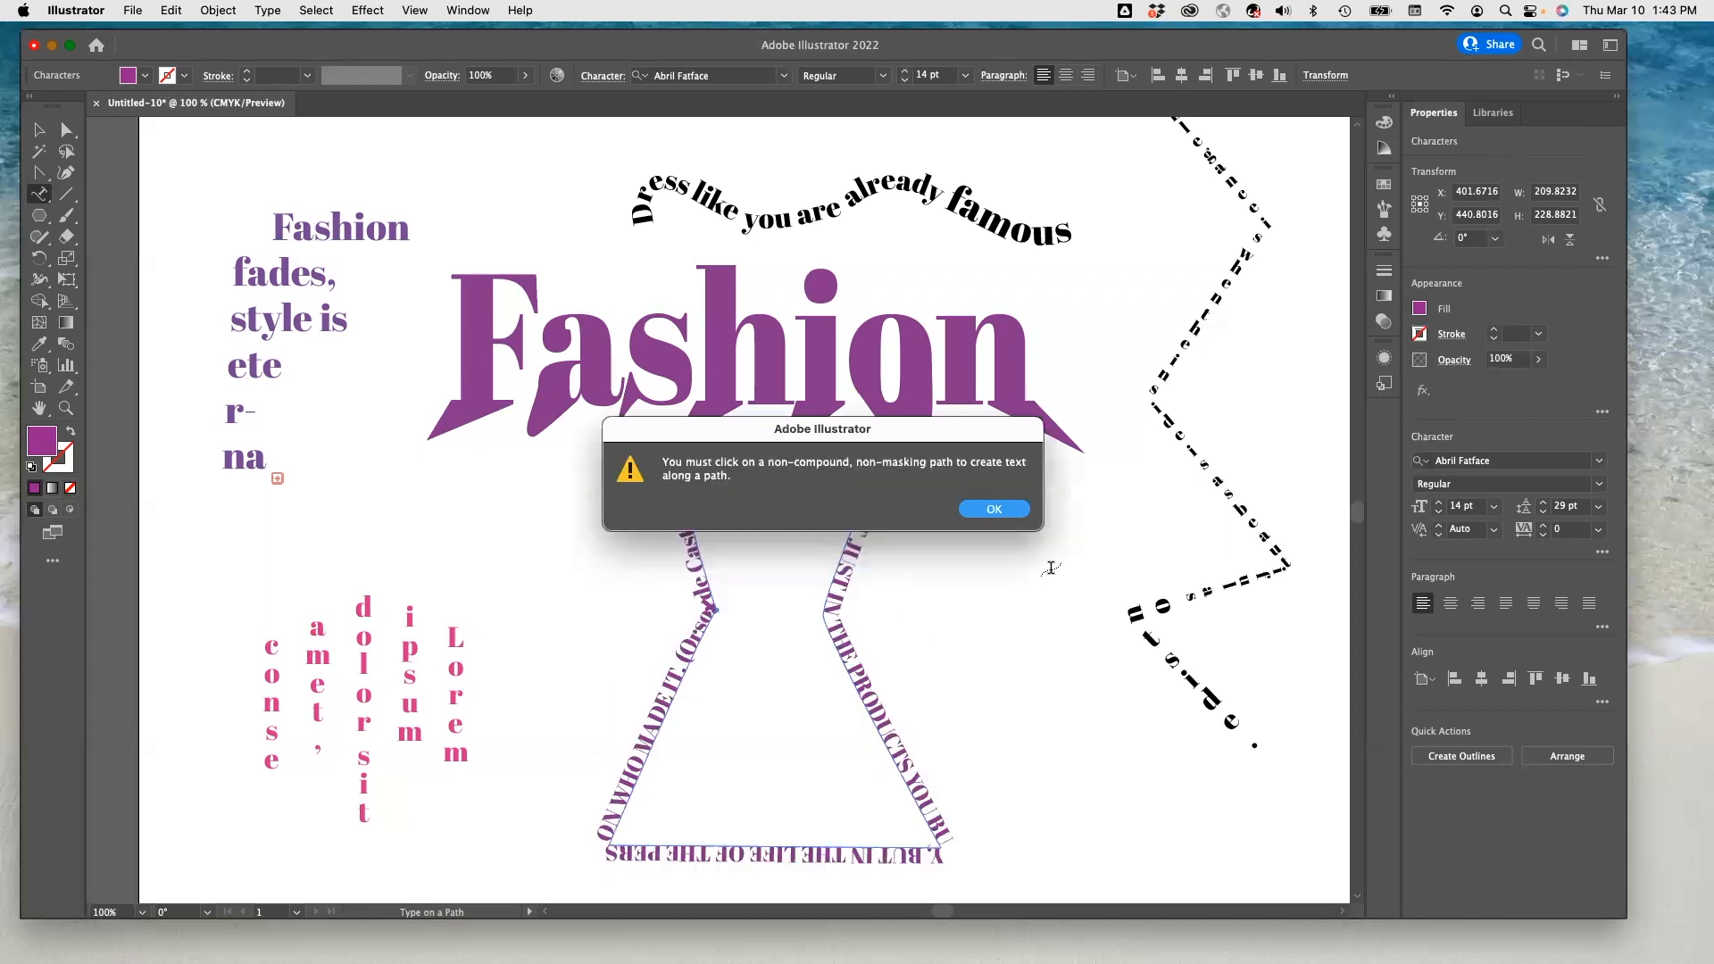
{"action": "left_click", "coordinate": [993, 510]}
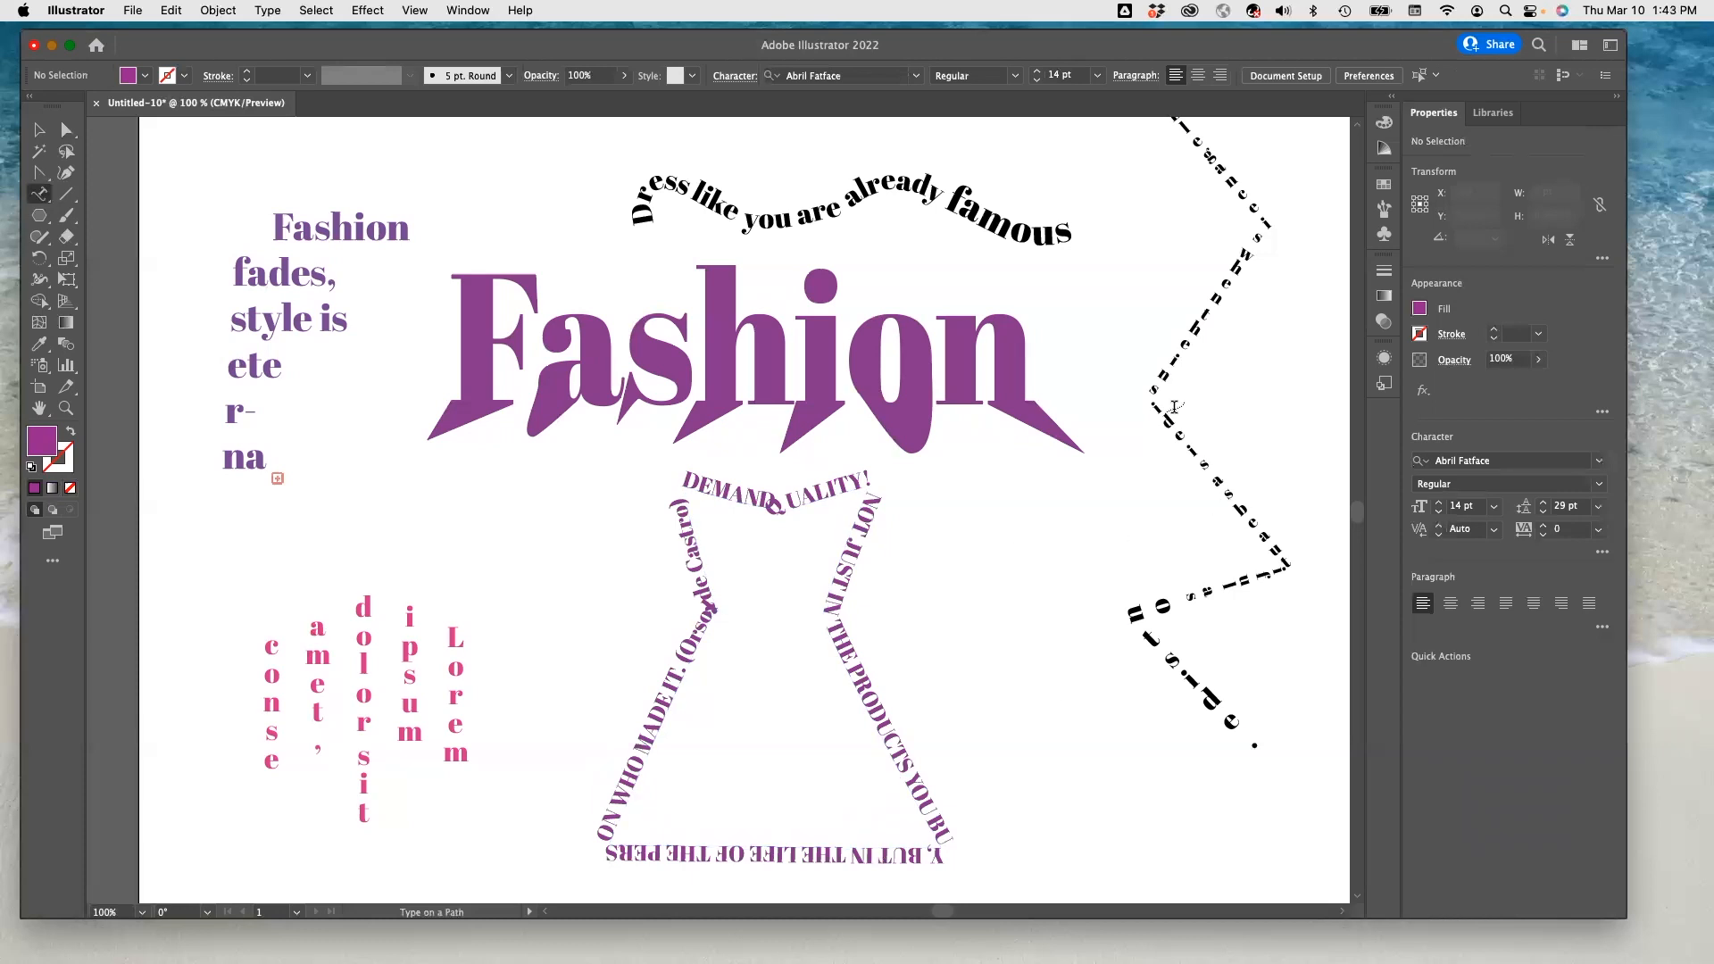
- Move the zigzag quote down beside the dress, level with the rest of the layout
{"action": "left_click", "coordinate": [39, 130]}
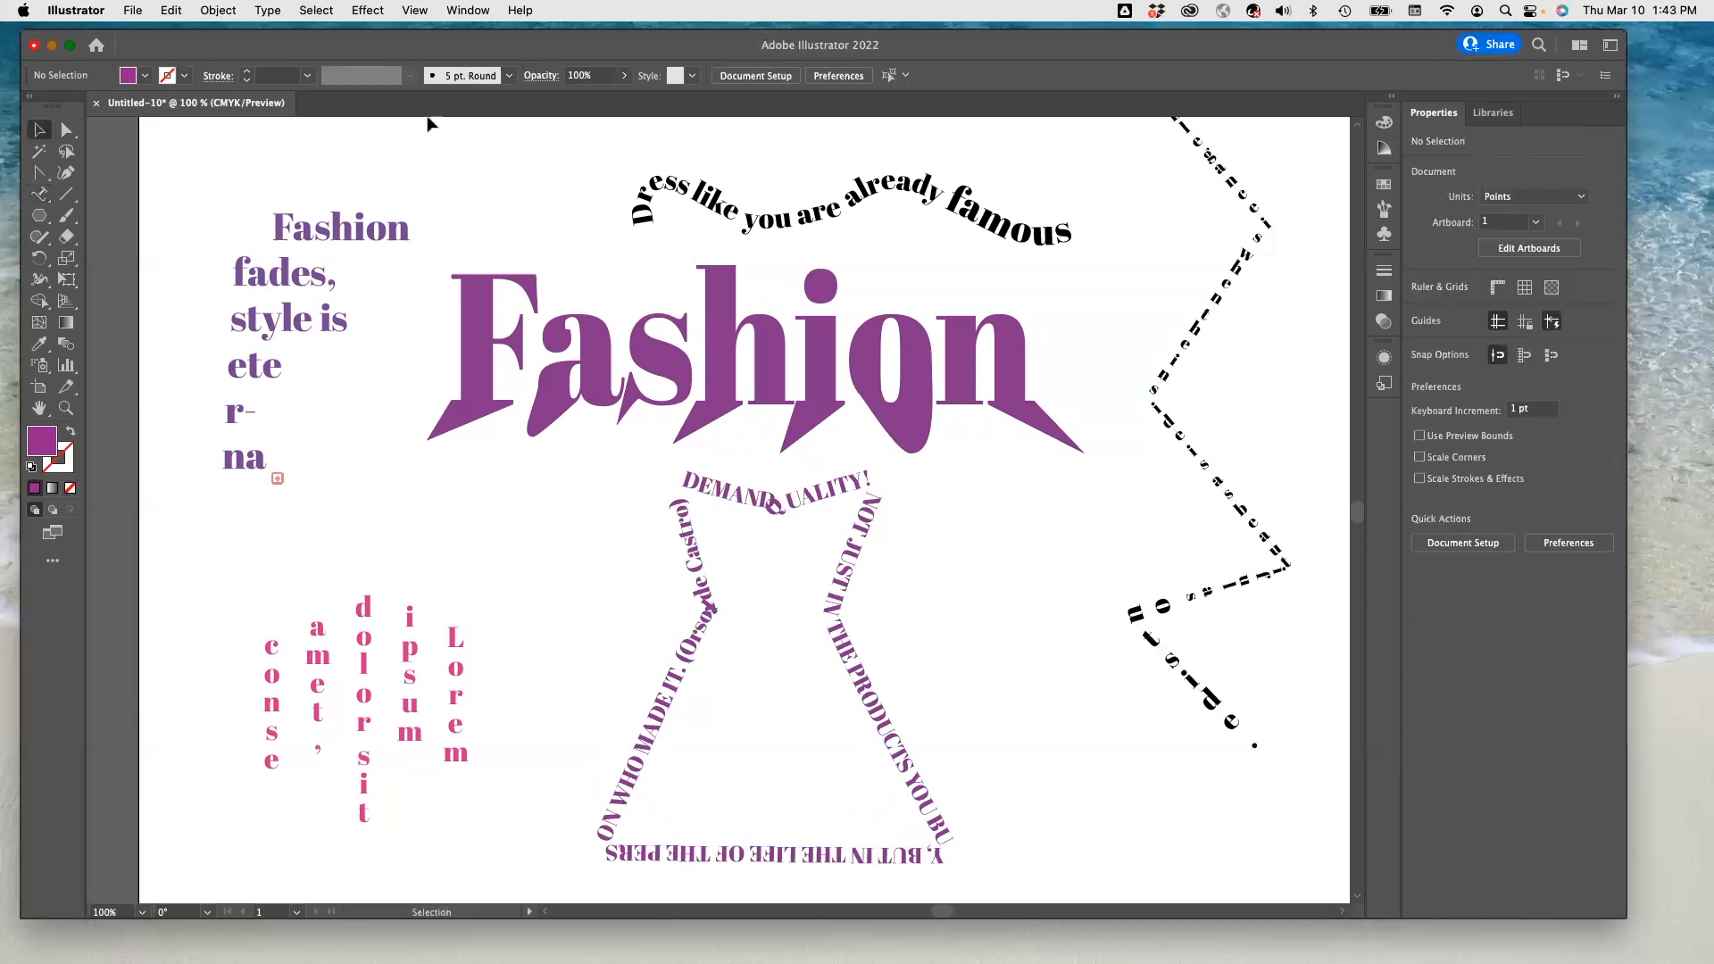
{"action": "left_click_drag", "start_coordinate": [1256, 217], "coordinate": [1258, 268]}
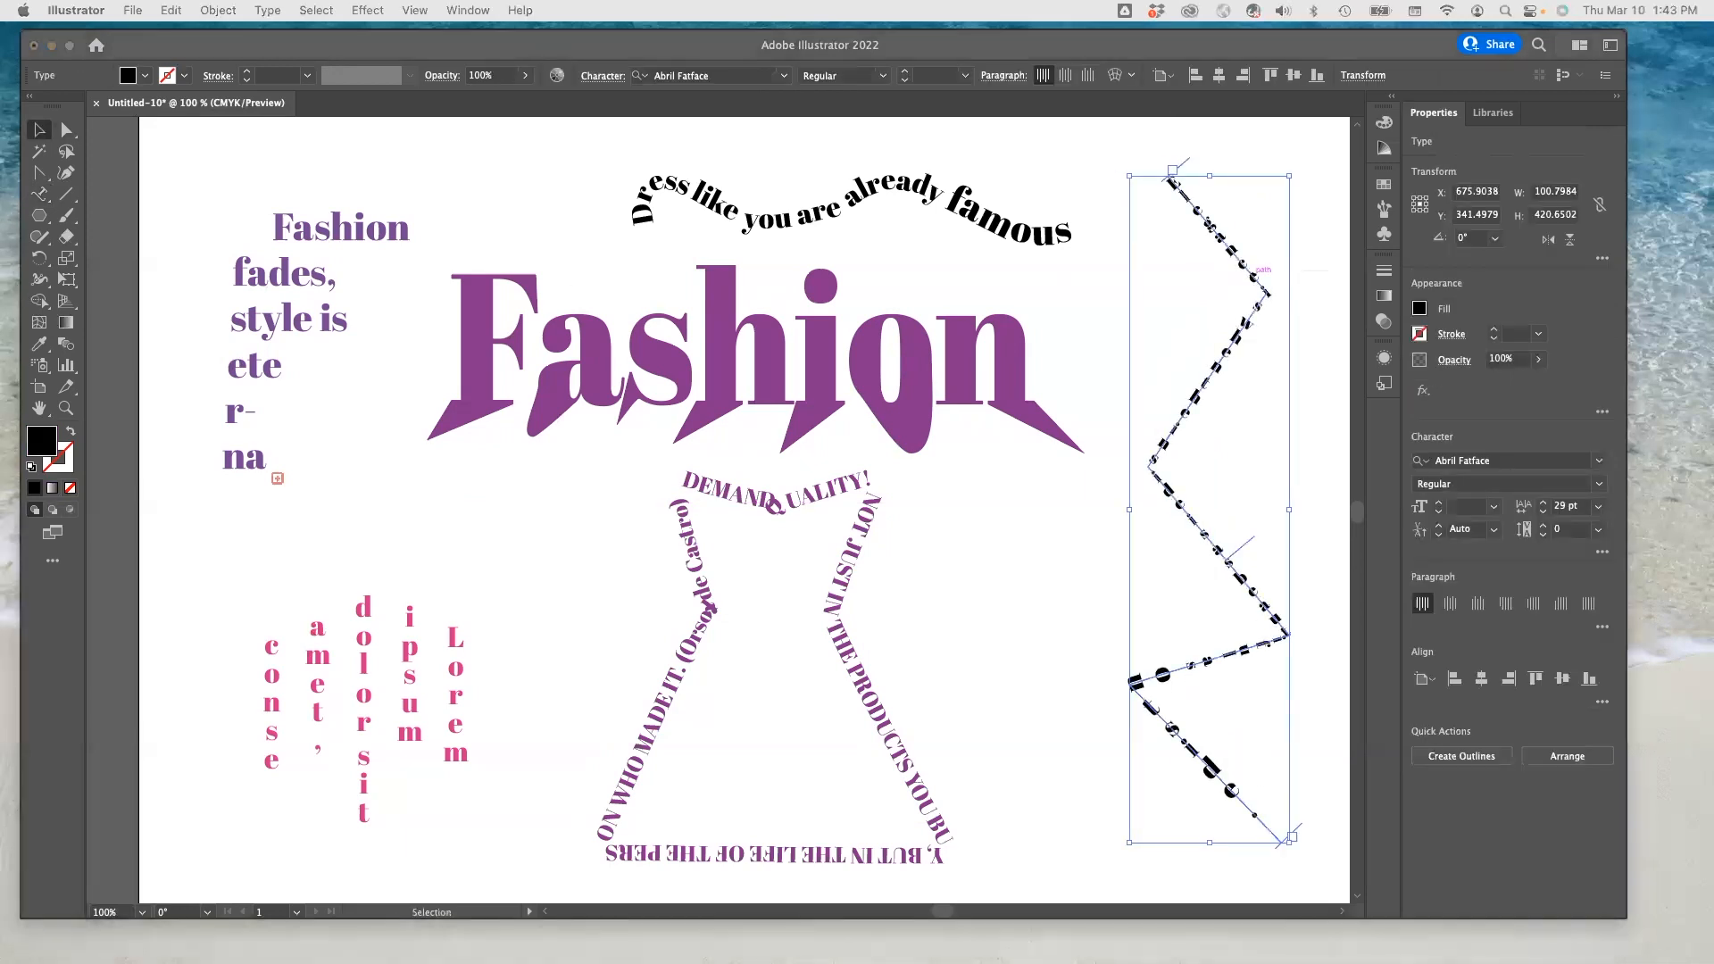
- Switch to Chrome, examine the whole "3 Type tool" example layout, and close its window
{"action": "left_click_drag", "start_coordinate": [0, 25], "coordinate": [247, 71]}
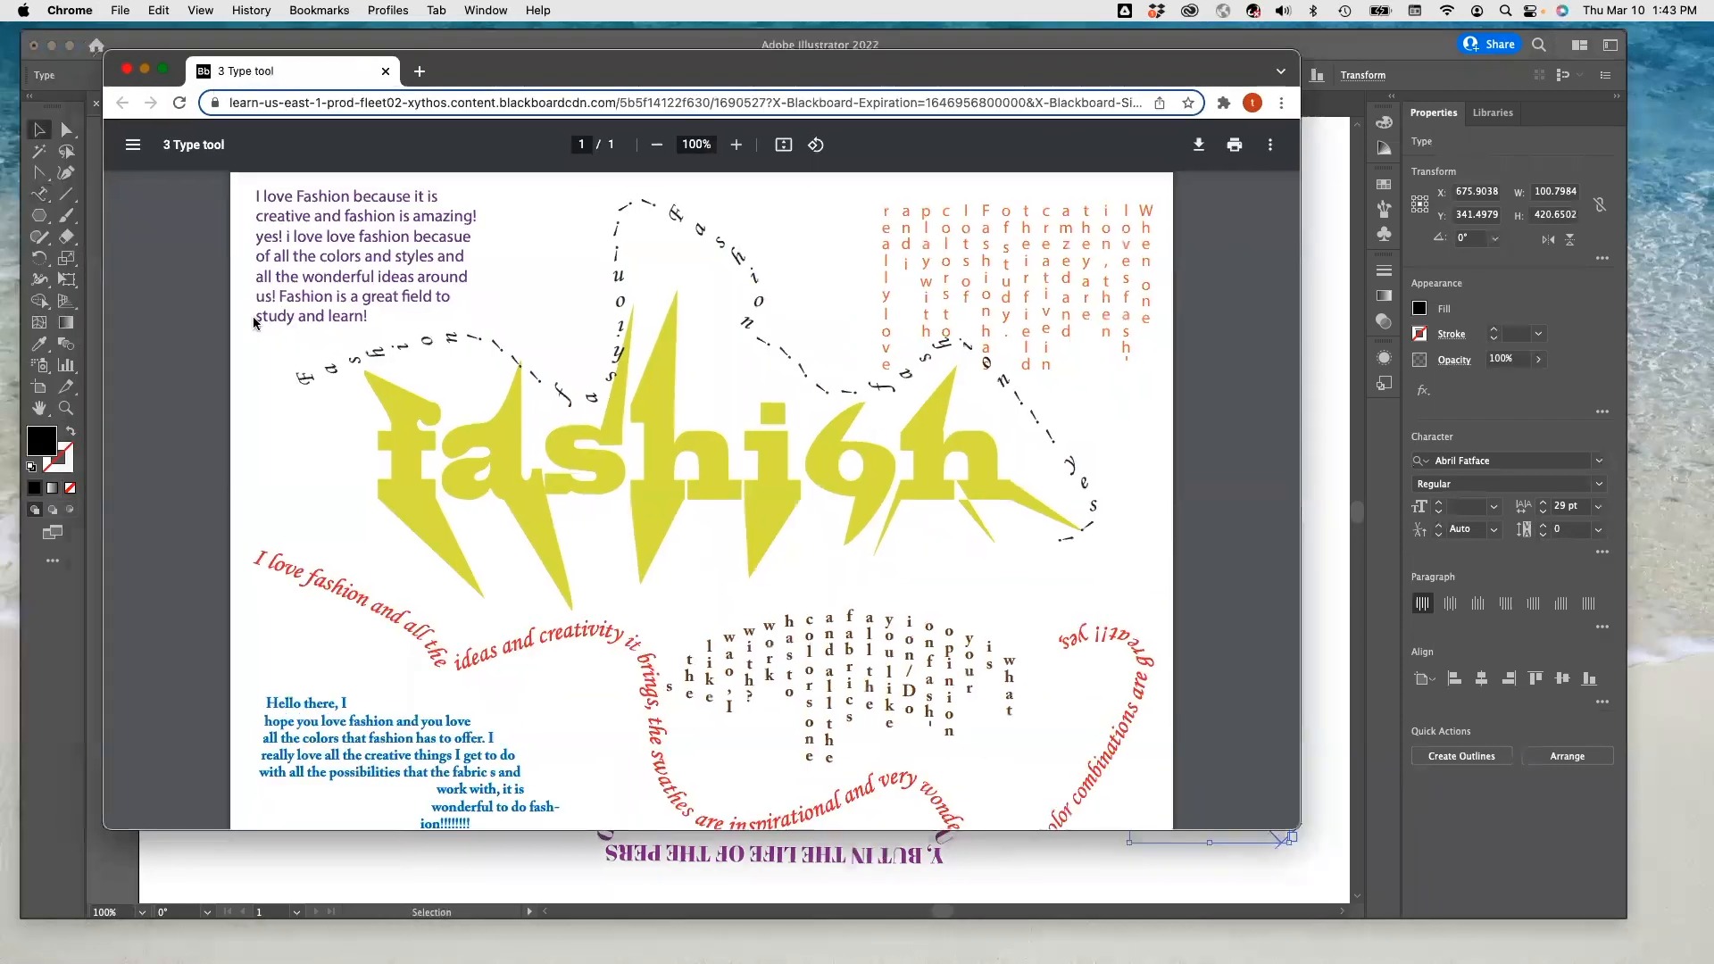
{"action": "scroll", "coordinate": [482, 514], "scroll_direction": "down", "scroll_amount": 2}
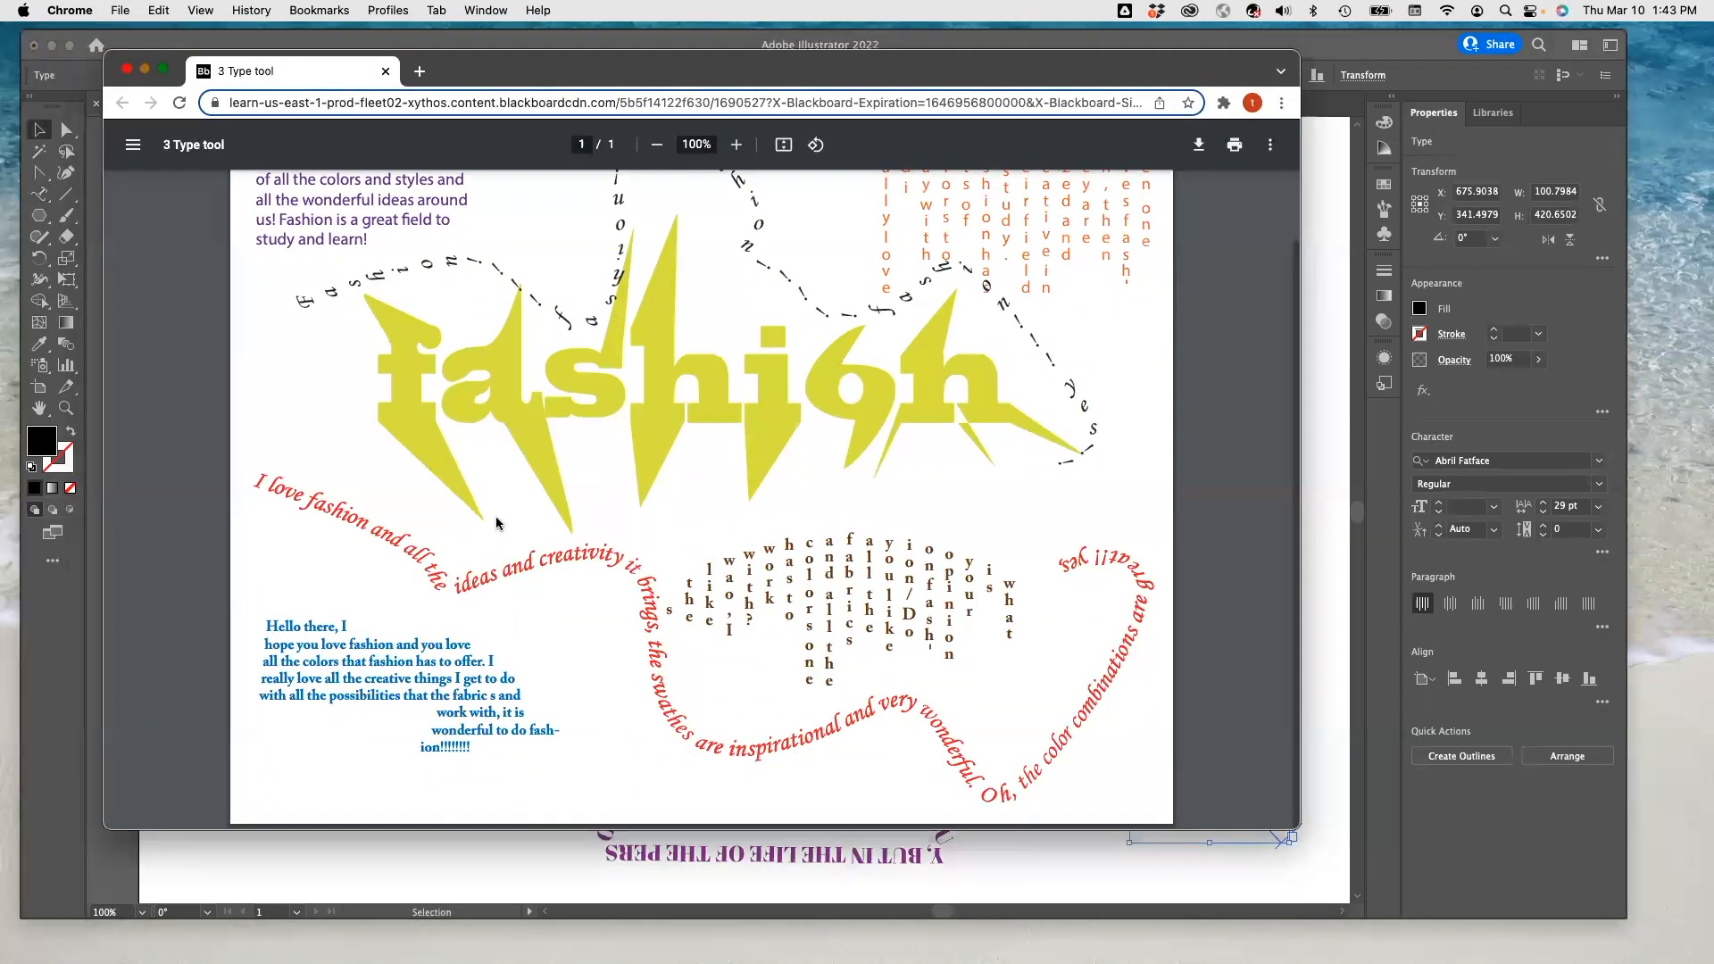
{"action": "scroll", "coordinate": [492, 506], "scroll_direction": "up", "scroll_amount": 1}
{"action": "scroll", "coordinate": [493, 505], "scroll_direction": "down", "scroll_amount": 1}
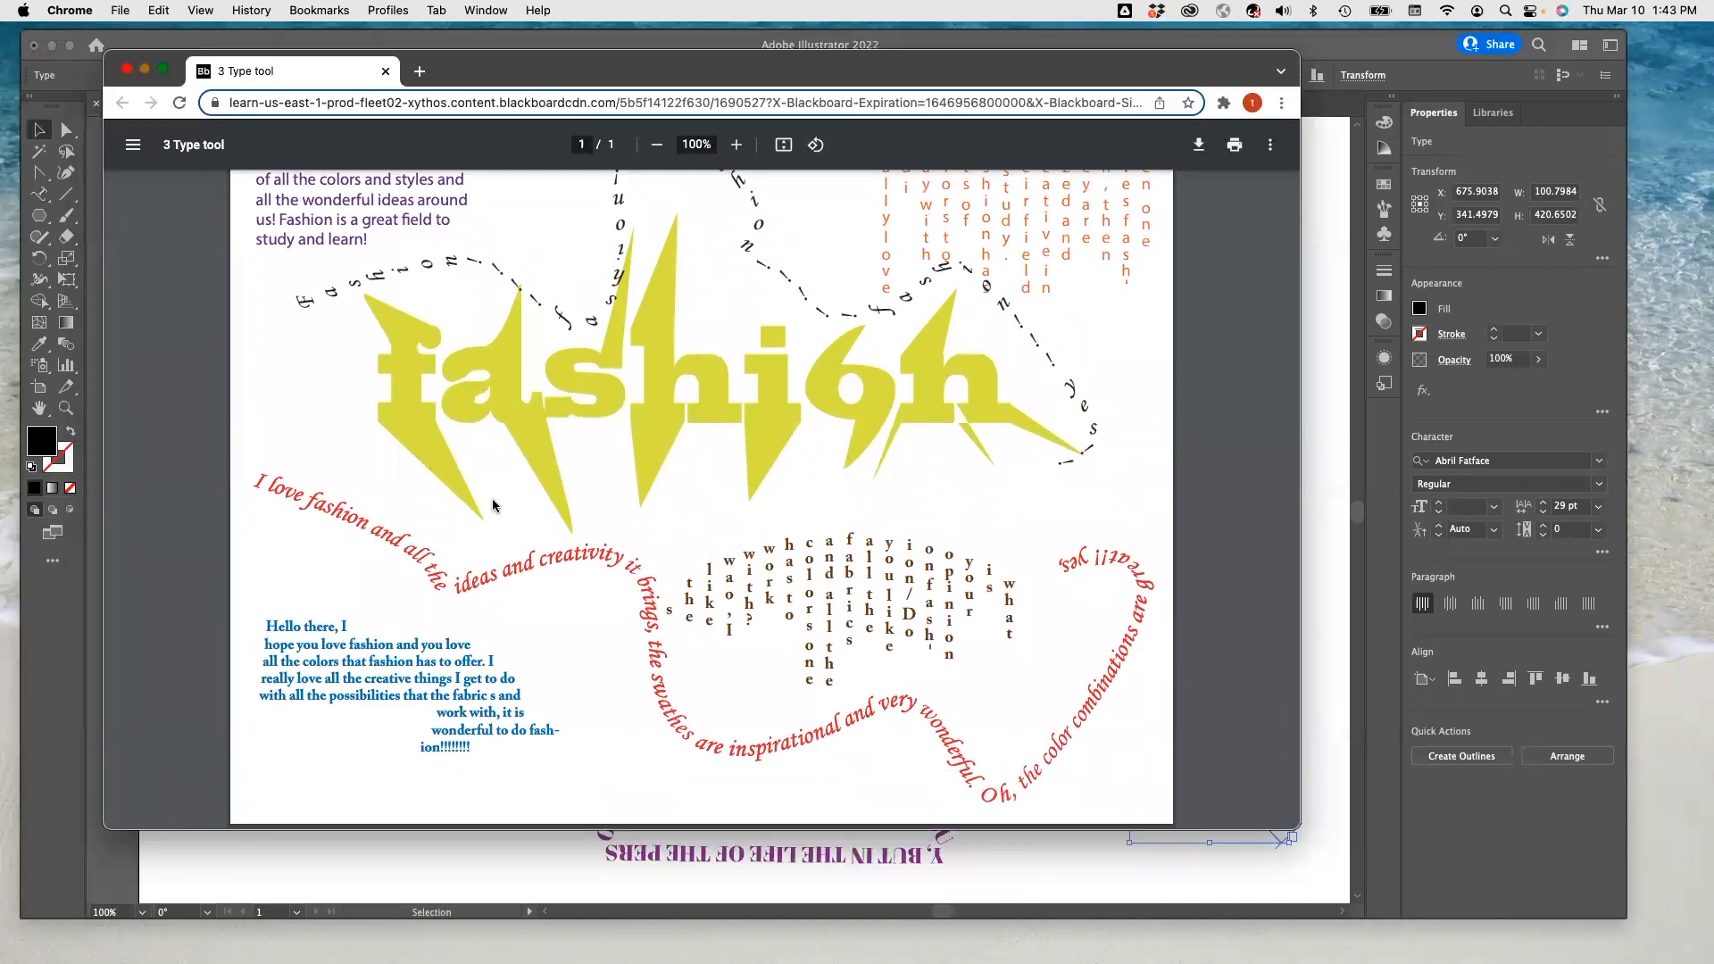
{"action": "left_click", "coordinate": [126, 72]}
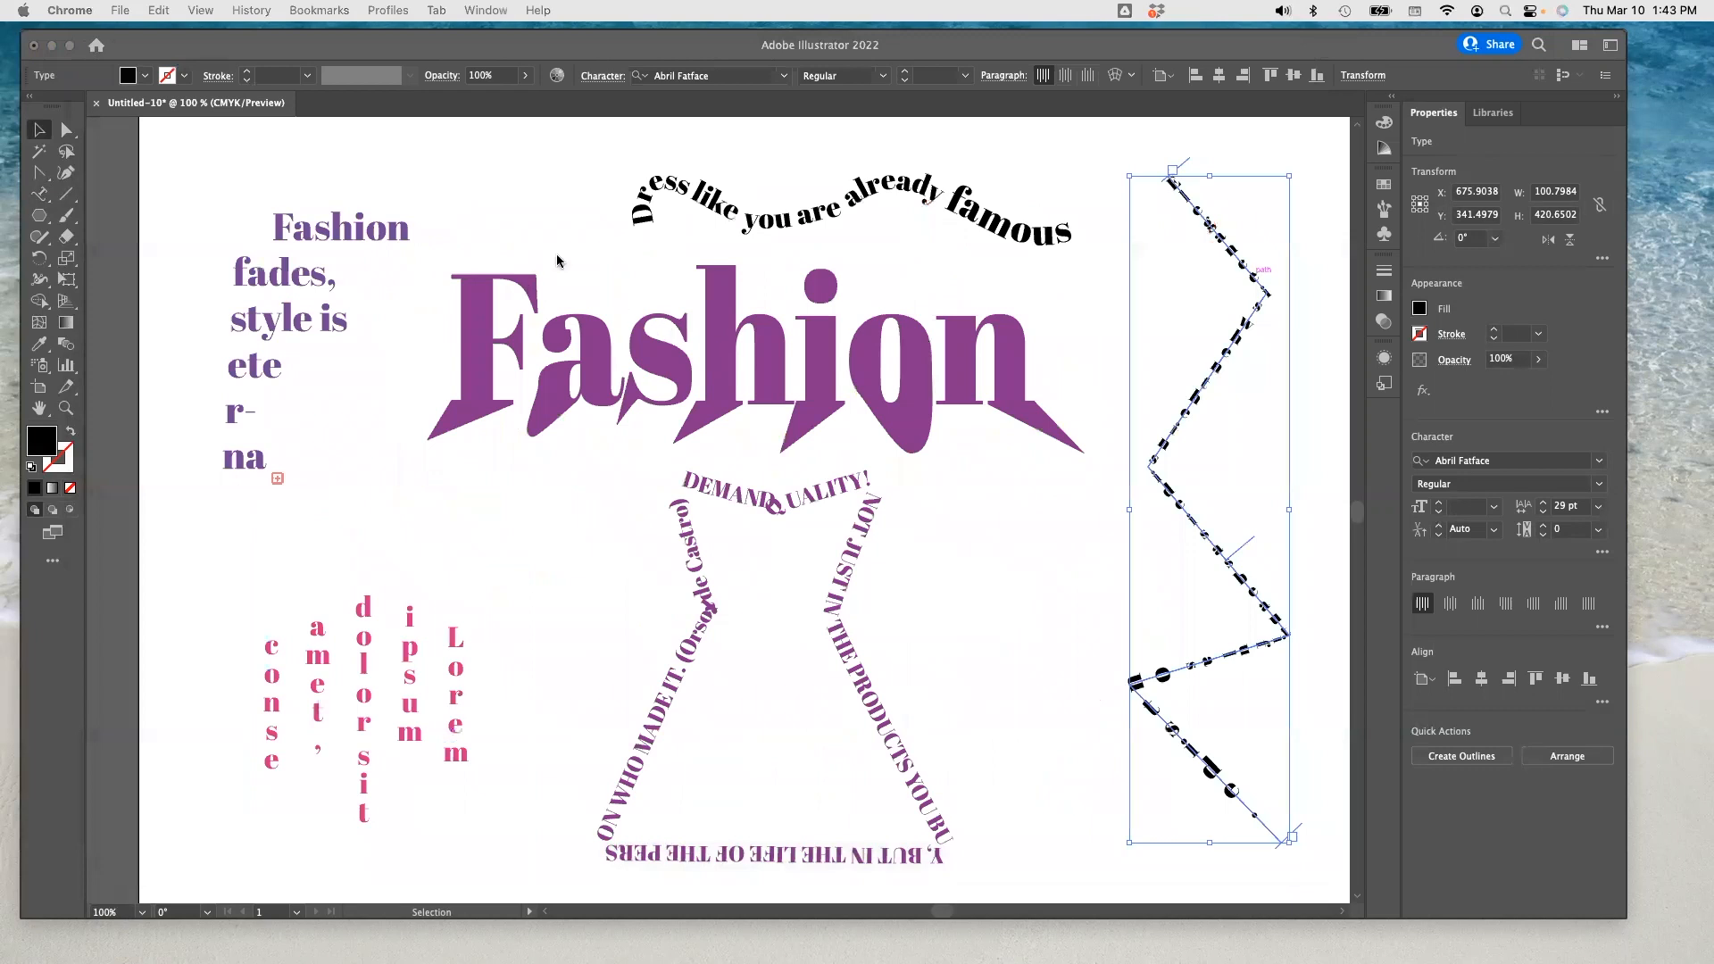
- Save the document on the computer as "Exercise 4 Type Tool1.ai" in the Illustrator Exercises folder, and deselect the zigzag quote
{"action": "key", "text": "super+minus"}
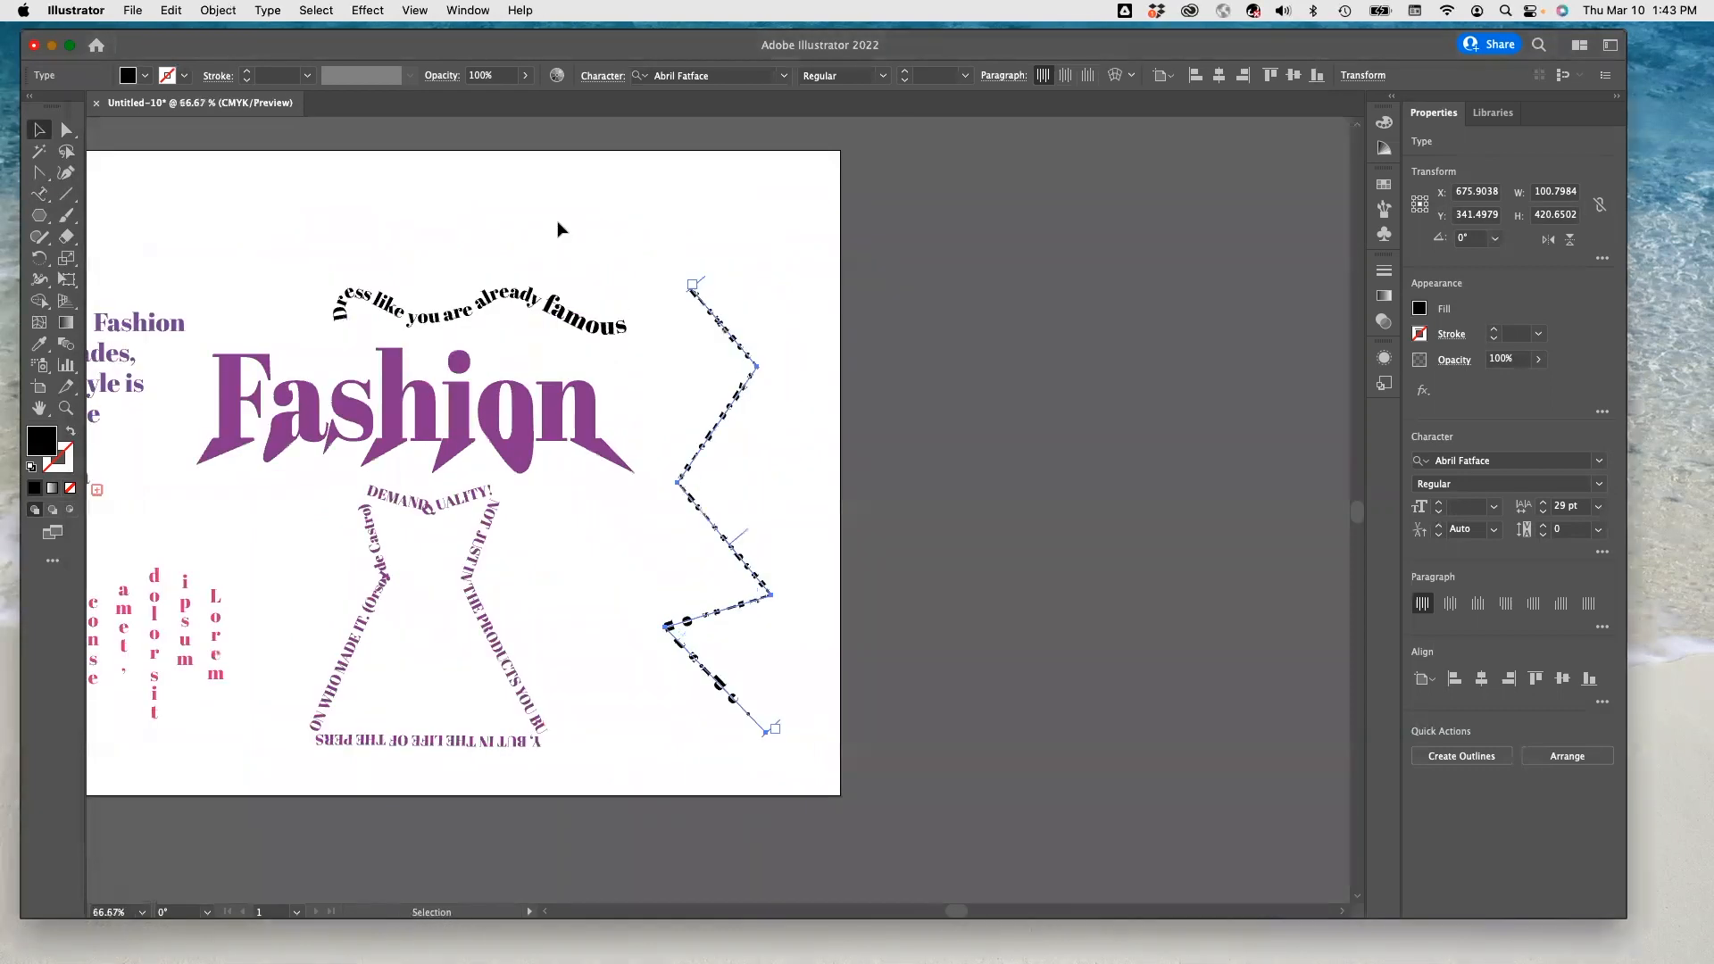
{"action": "left_click_drag", "start_coordinate": [558, 222], "coordinate": [828, 237]}
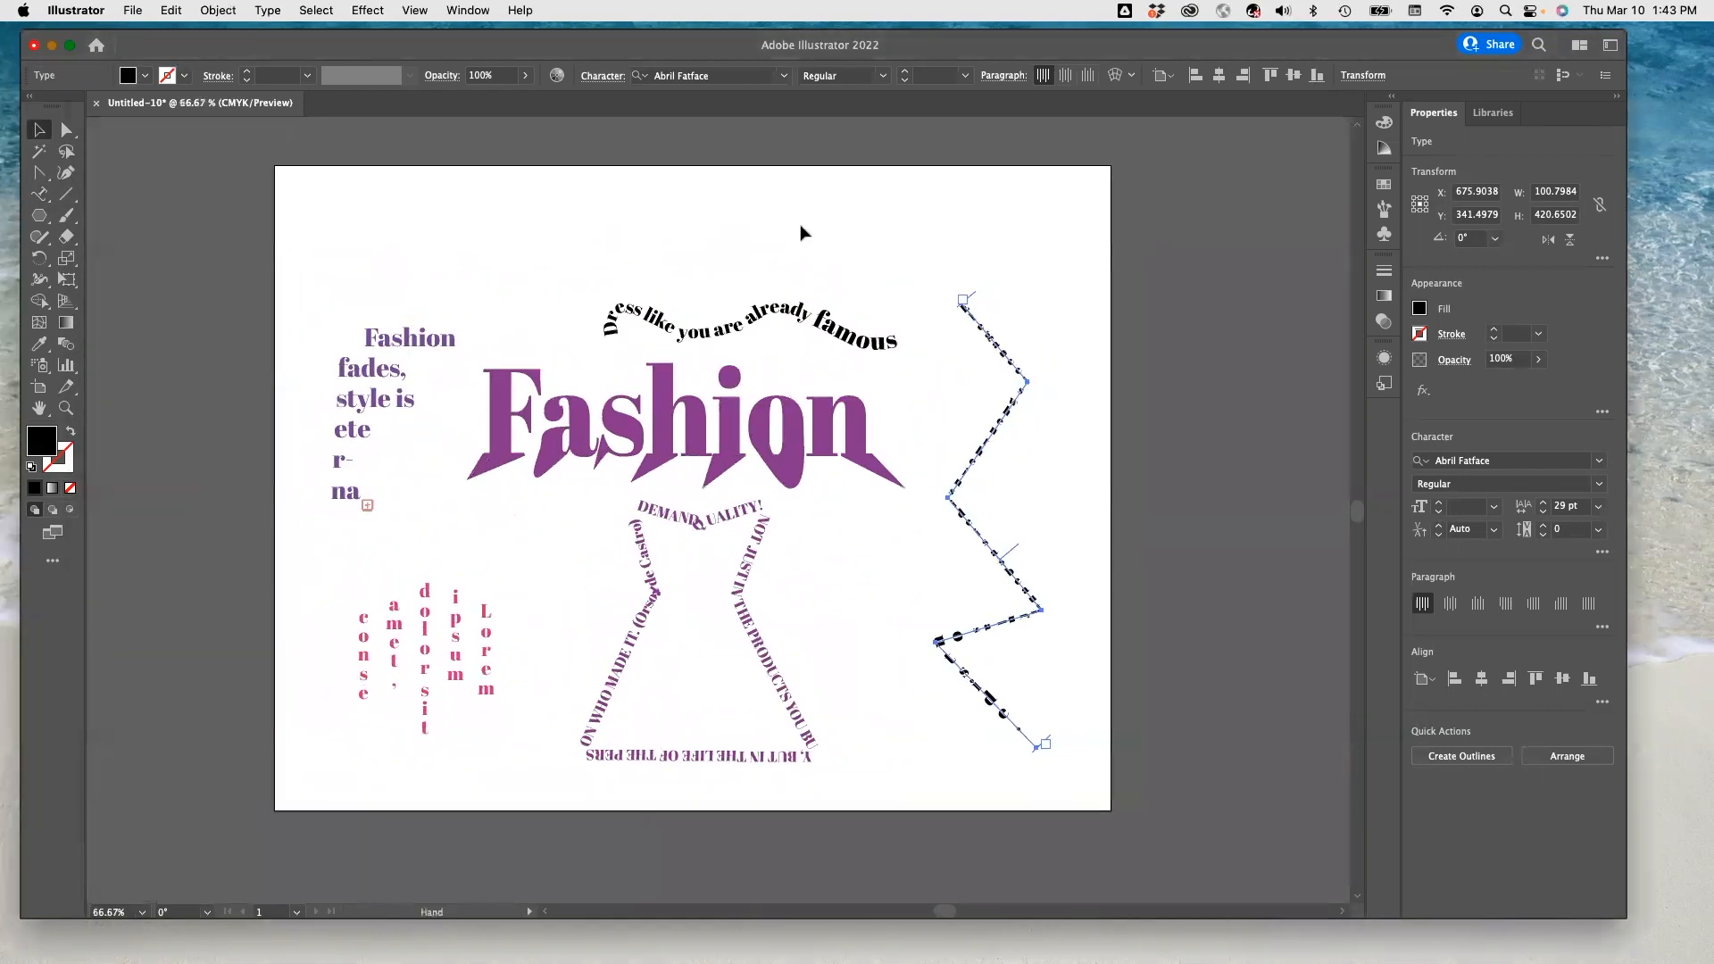
{"action": "left_click", "coordinate": [132, 11]}
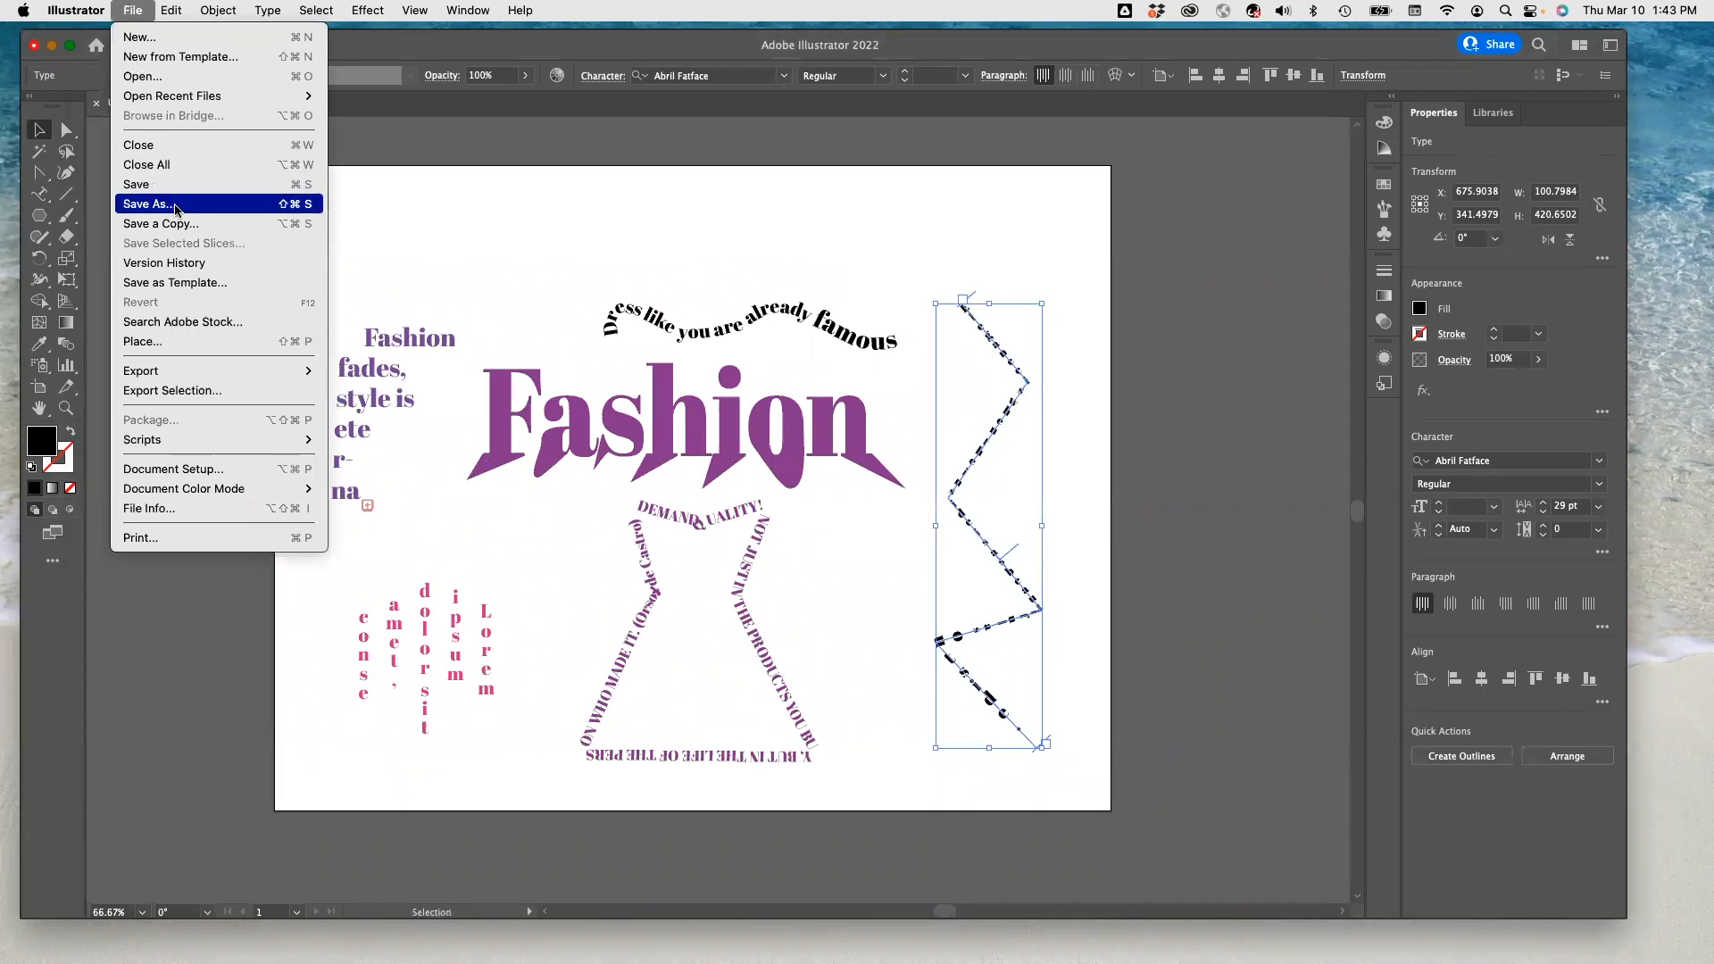
{"action": "left_click", "coordinate": [233, 205]}
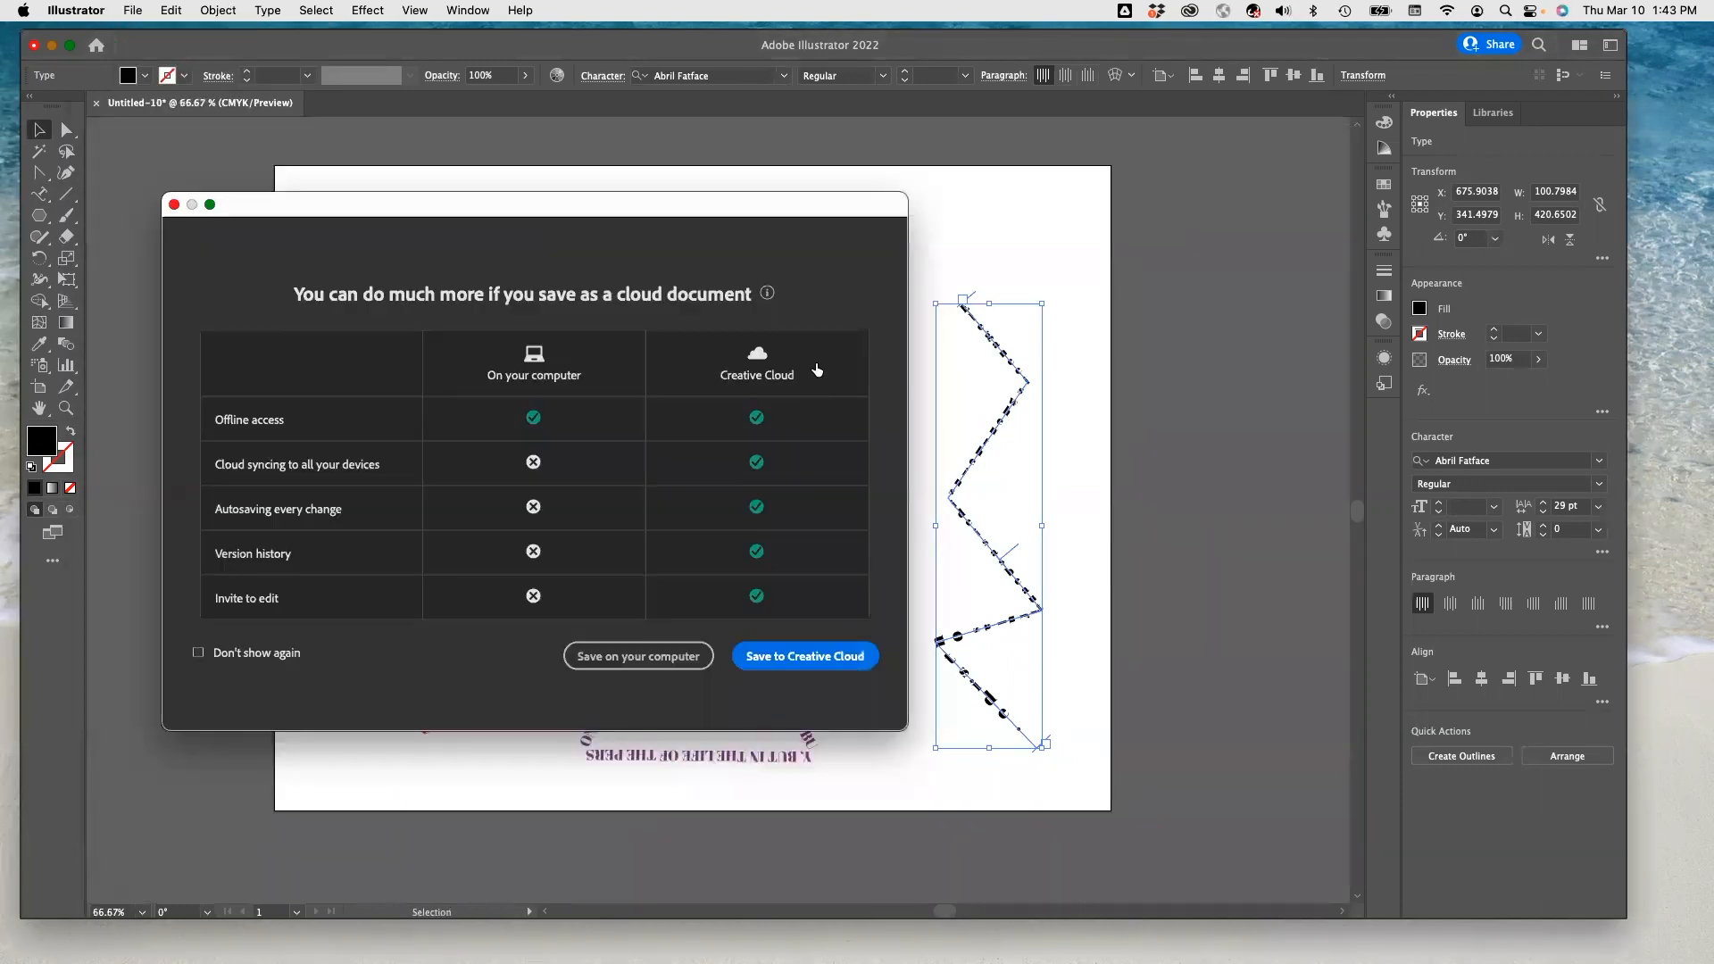
{"action": "left_click", "coordinate": [627, 658]}
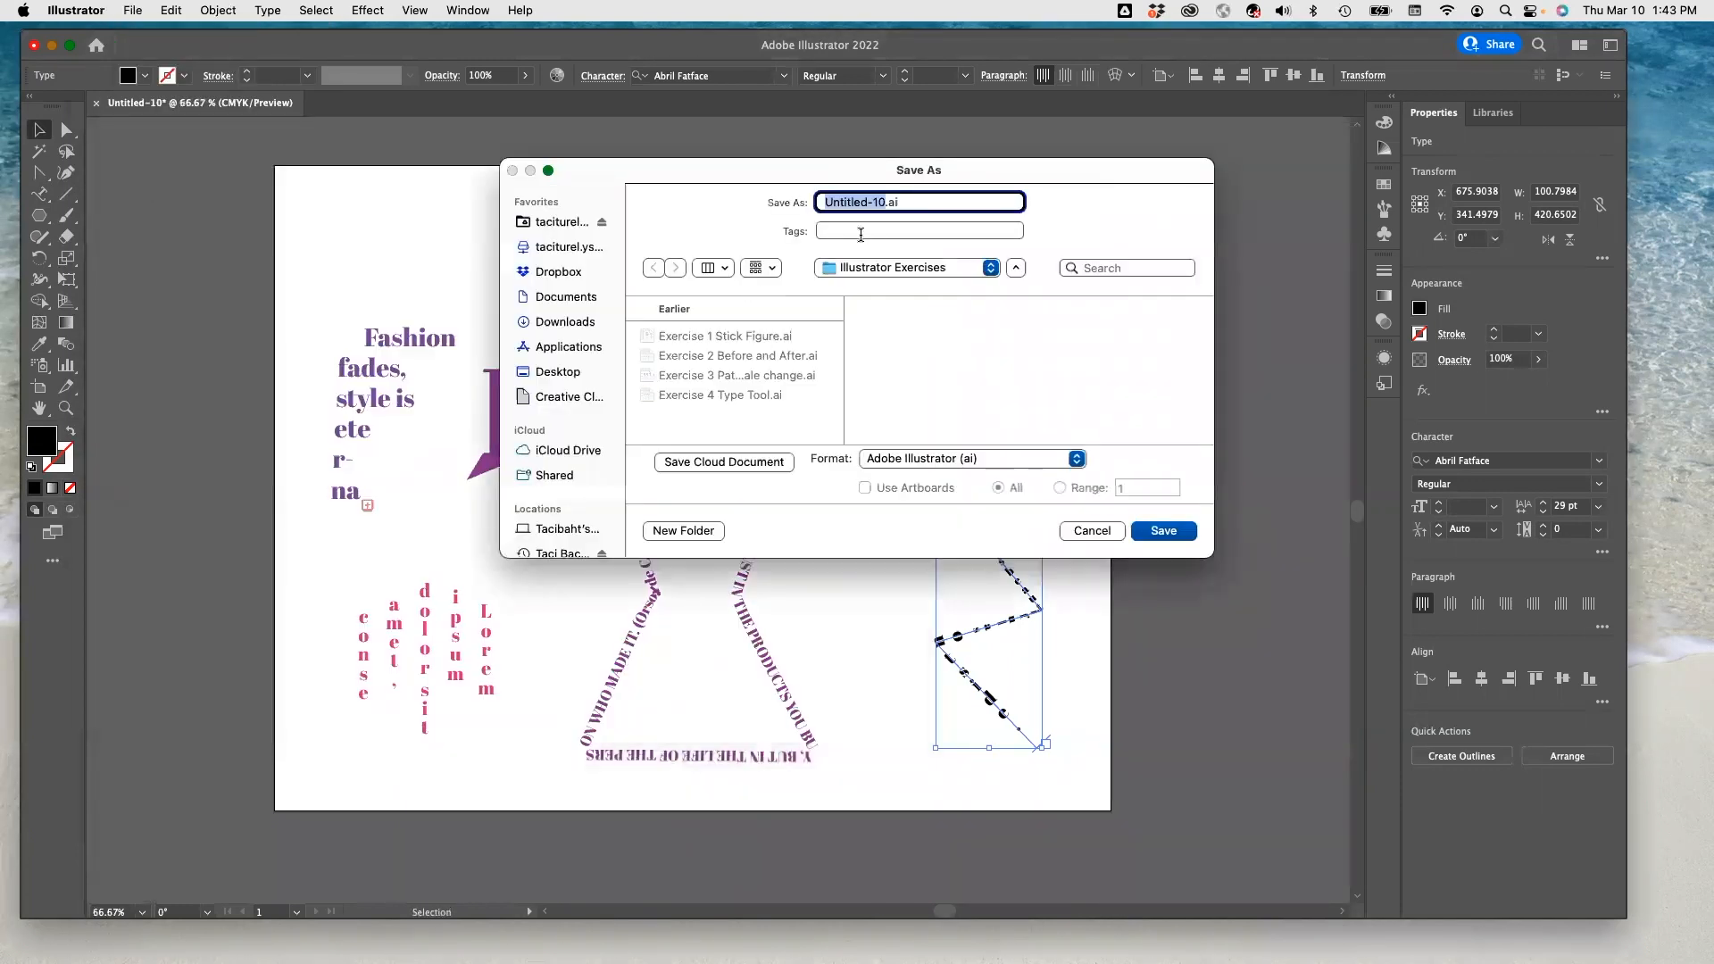
{"action": "left_click", "coordinate": [705, 398]}
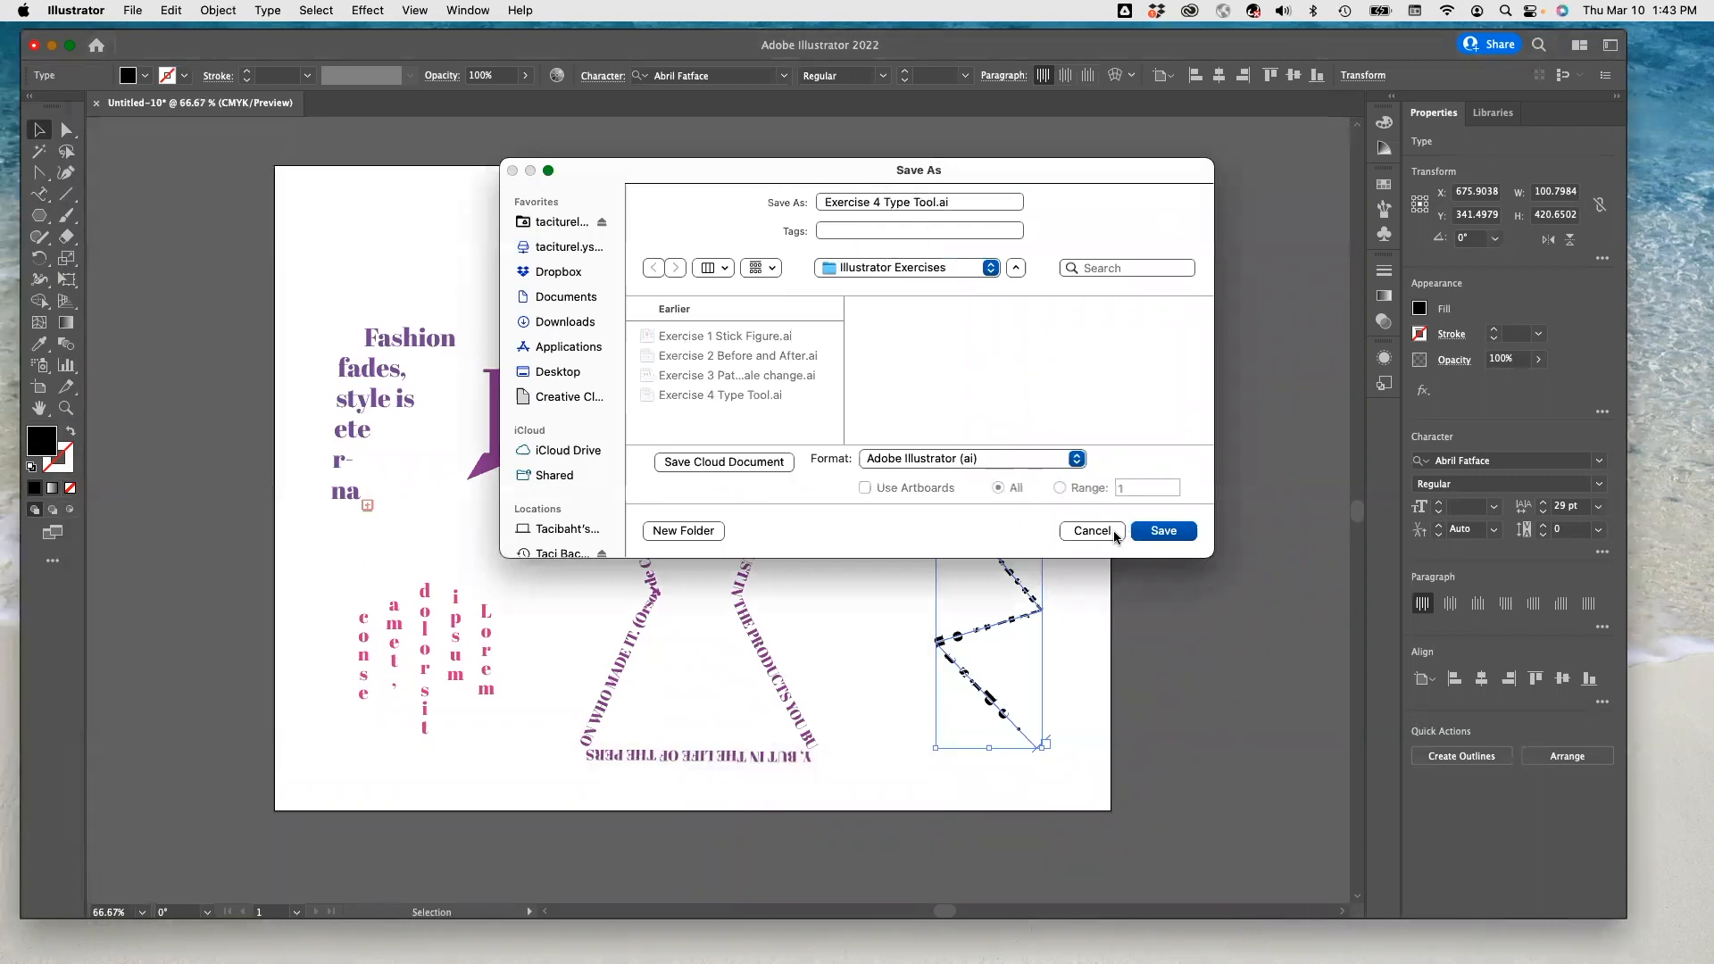
{"action": "left_click", "coordinate": [935, 202]}
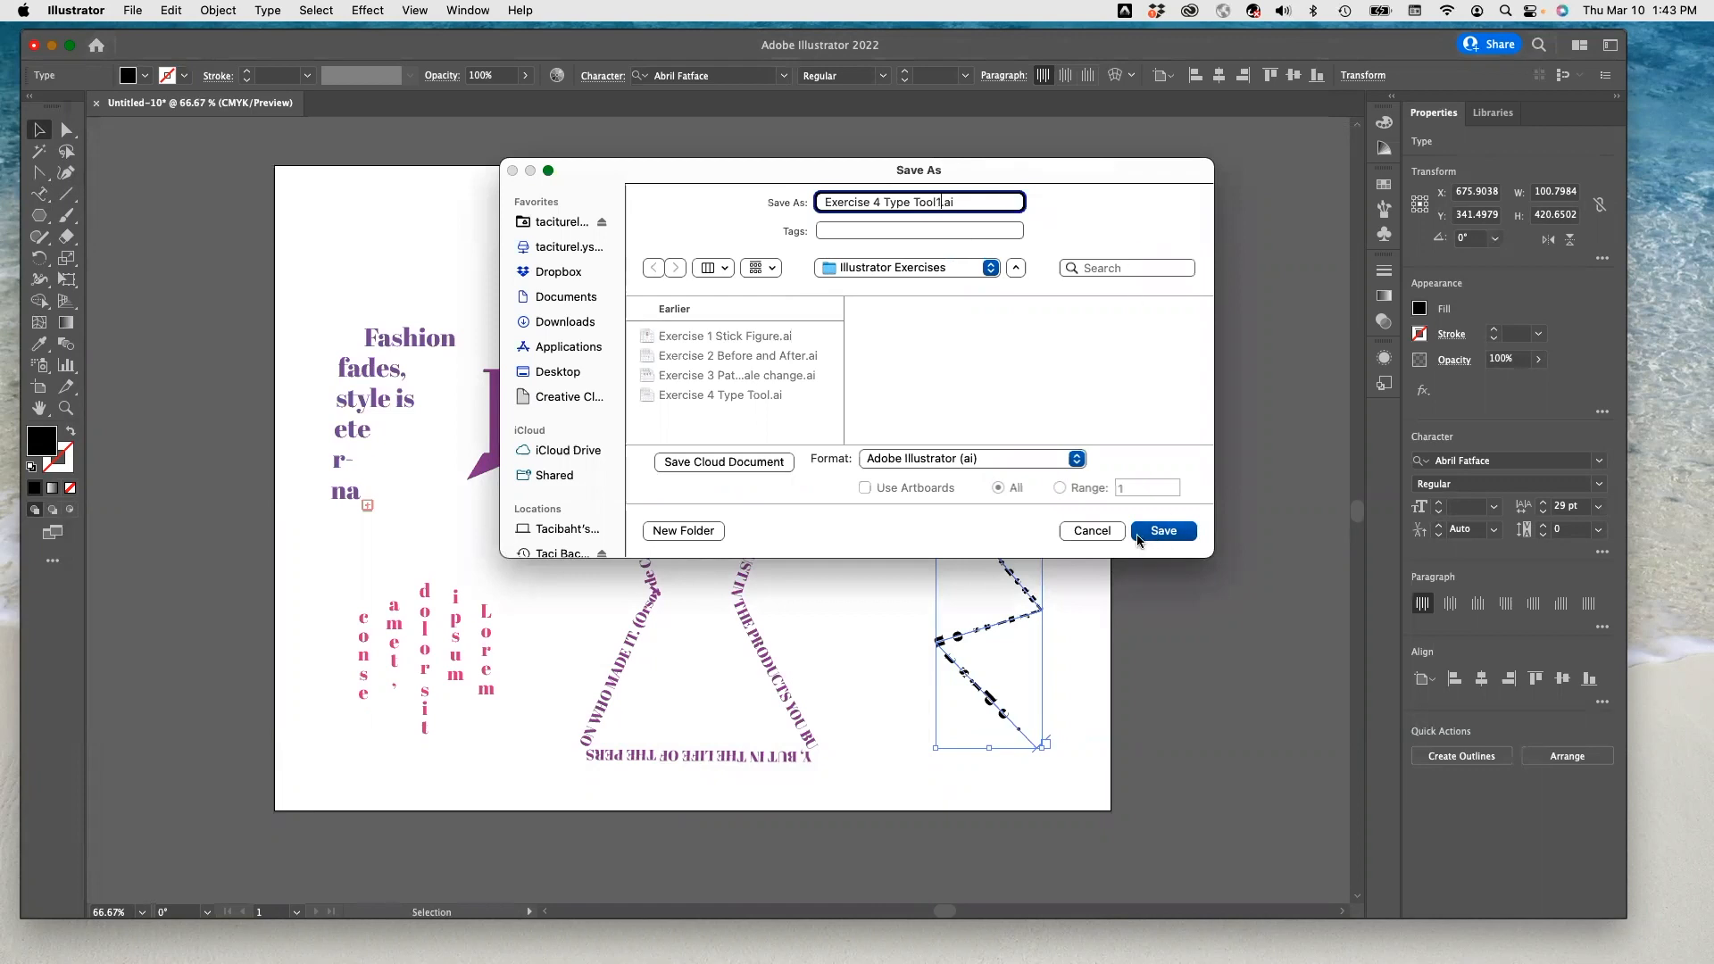
{"action": "left_click", "coordinate": [1163, 536]}
{"action": "left_click", "coordinate": [734, 719]}
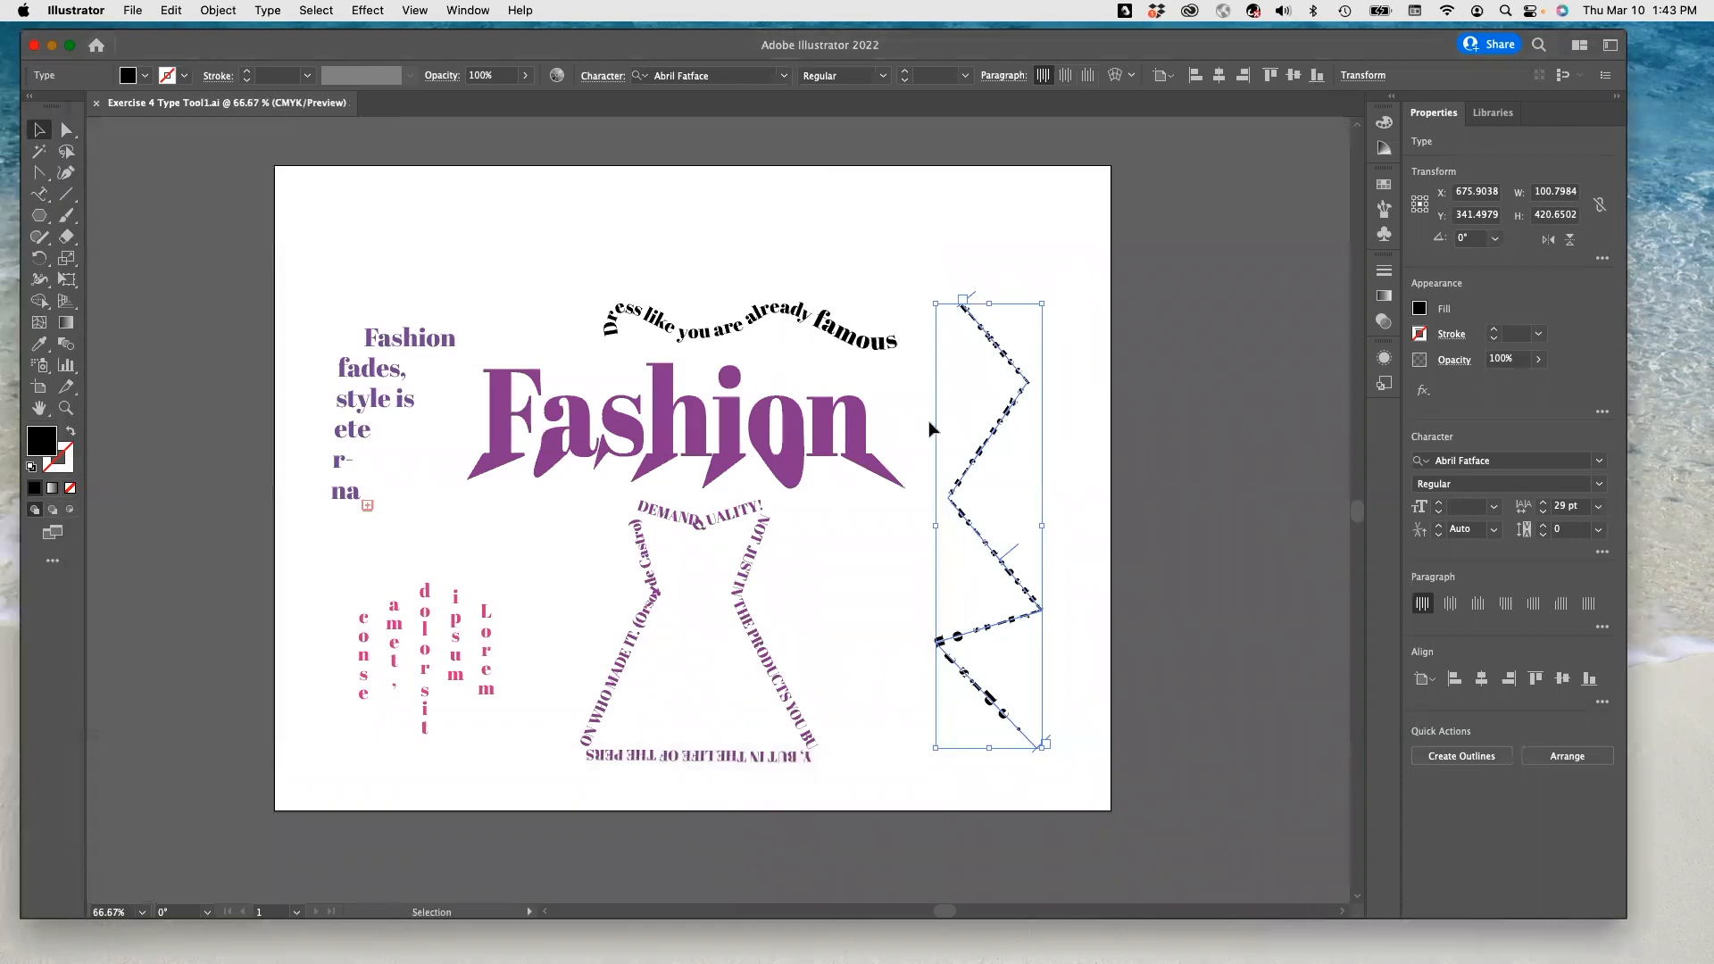
{"action": "left_click", "coordinate": [704, 254]}
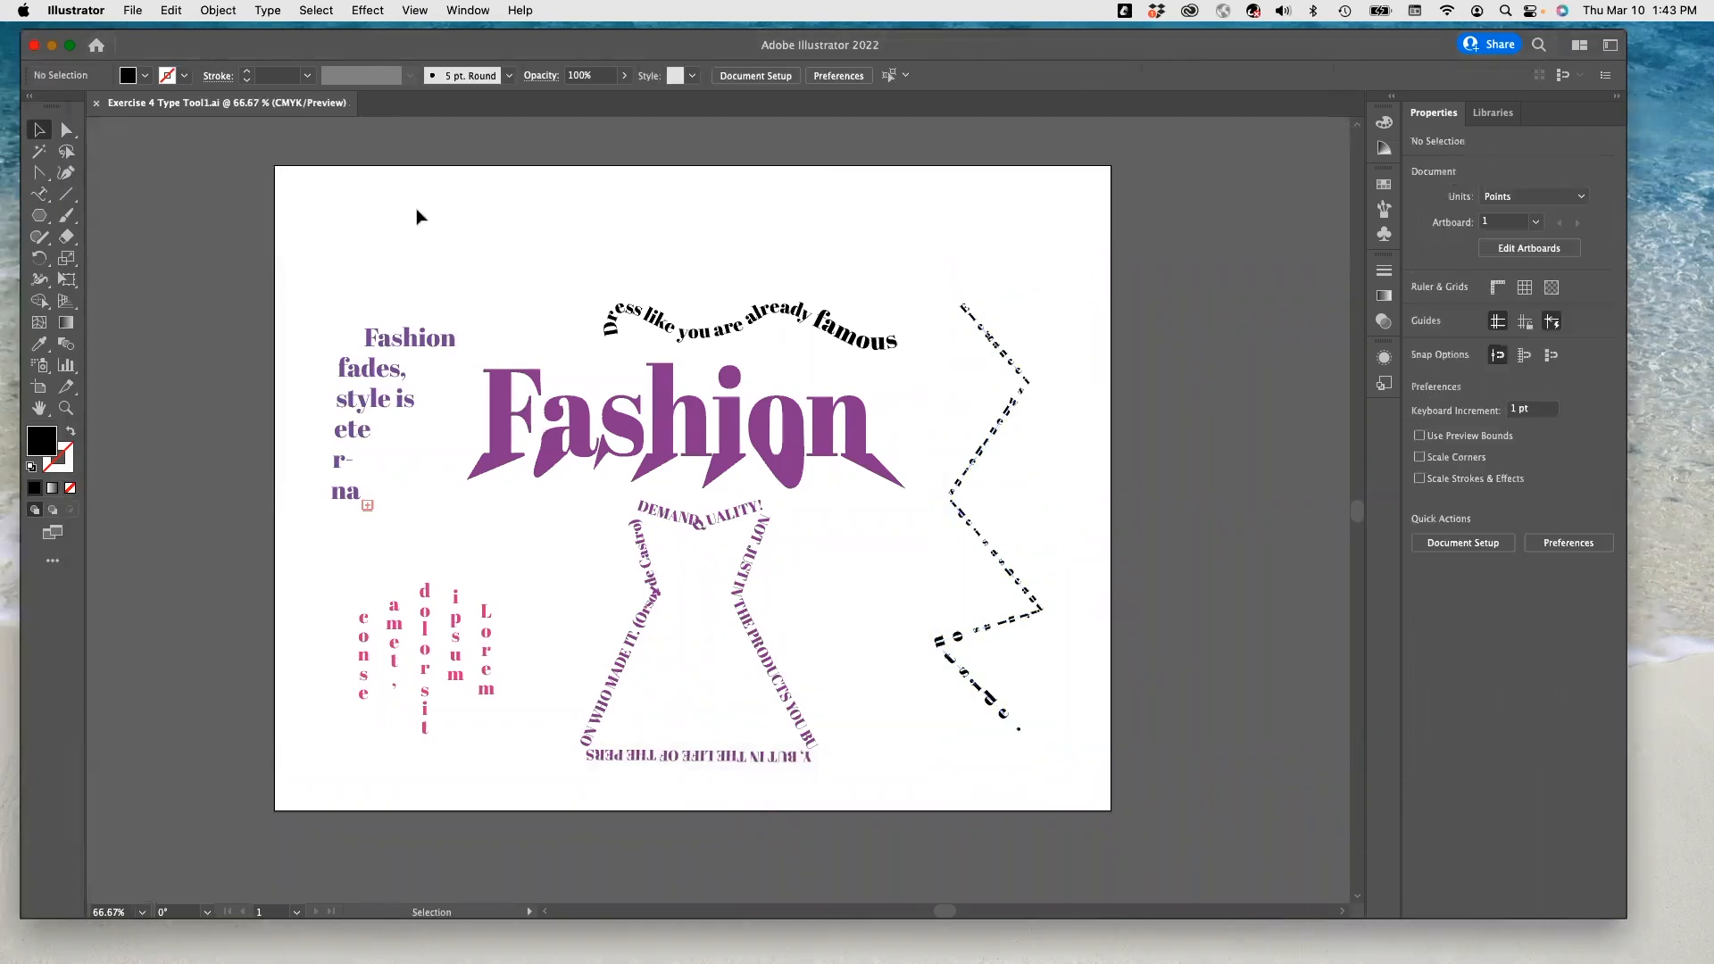